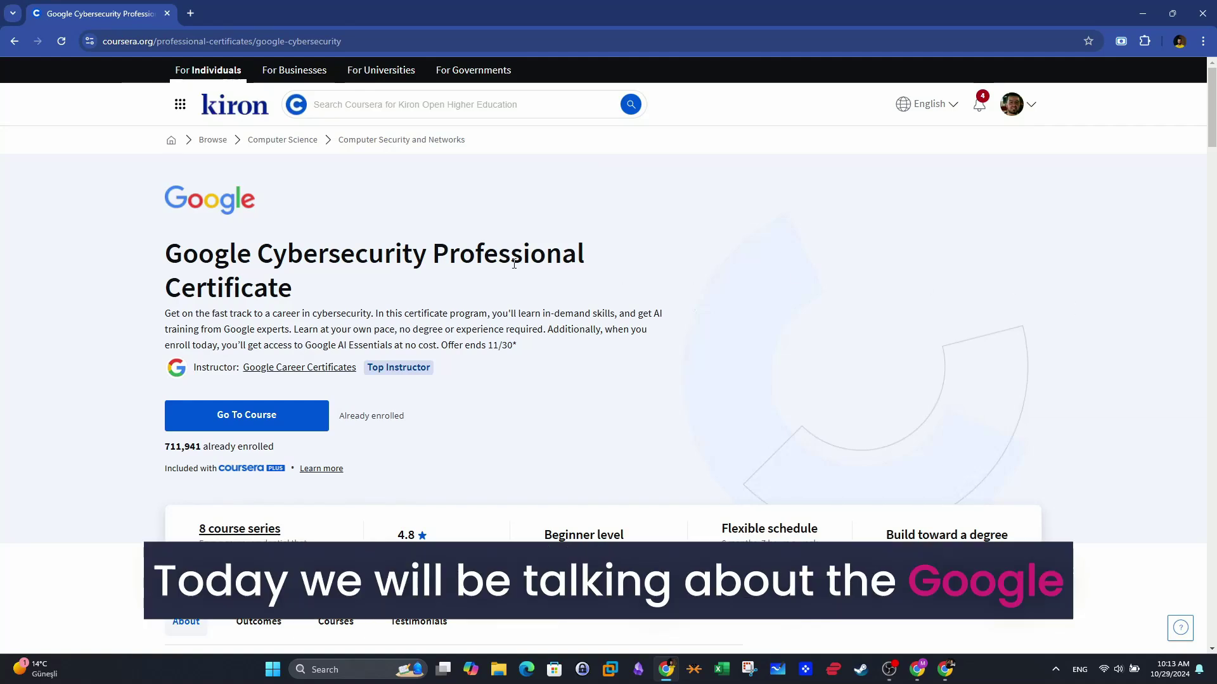
- Highlight the certificate's title and scroll down the activity page
{"action": "left_click_drag", "start_coordinate": [189, 264], "coordinate": [298, 296]}
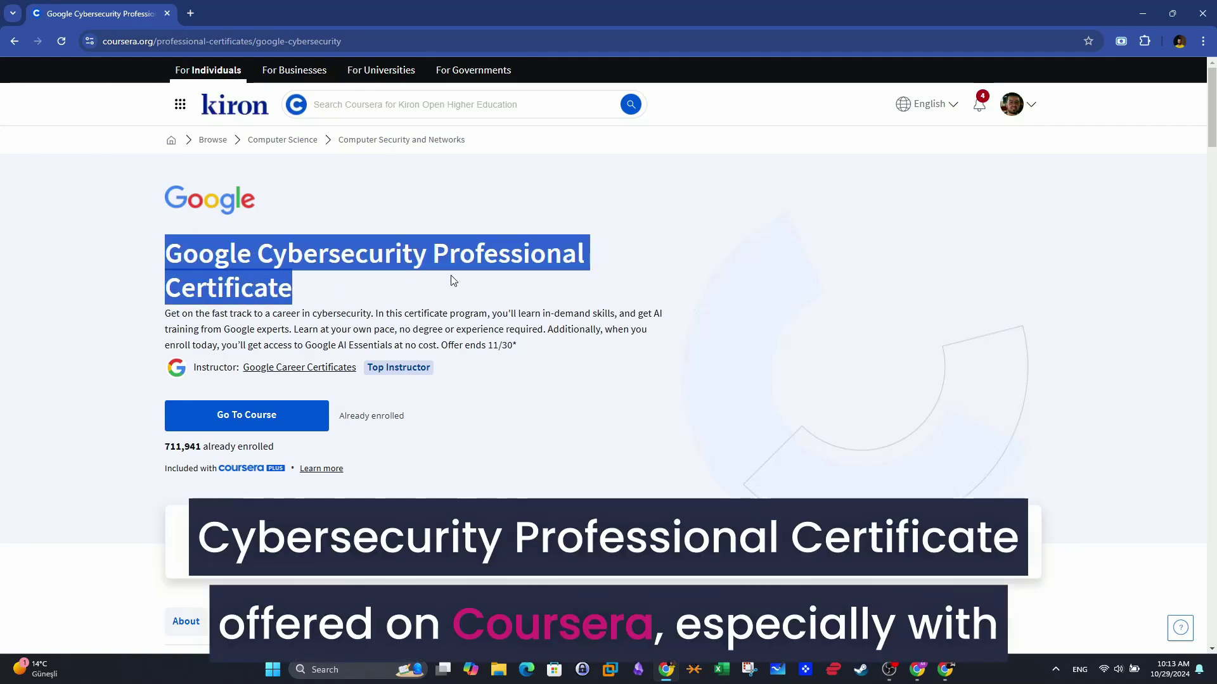
{"action": "scroll", "coordinate": [462, 277], "scroll_direction": "down", "scroll_amount": 6}
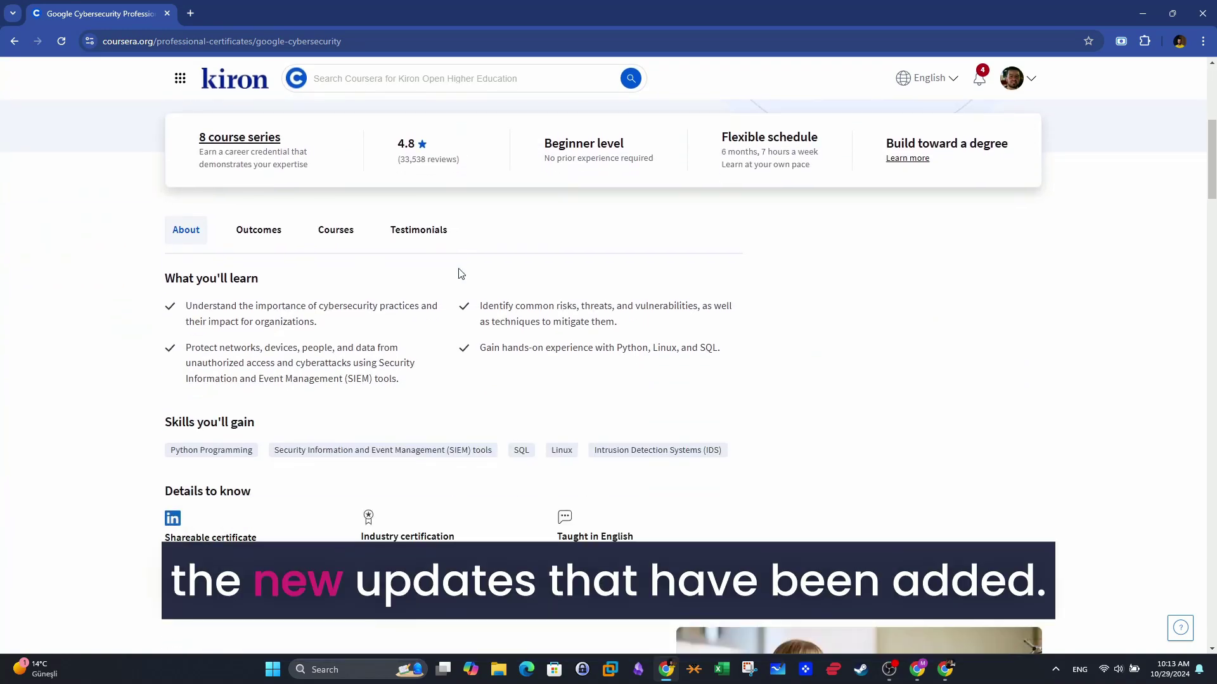
{"action": "scroll", "coordinate": [461, 273], "scroll_direction": "down", "scroll_amount": 5}
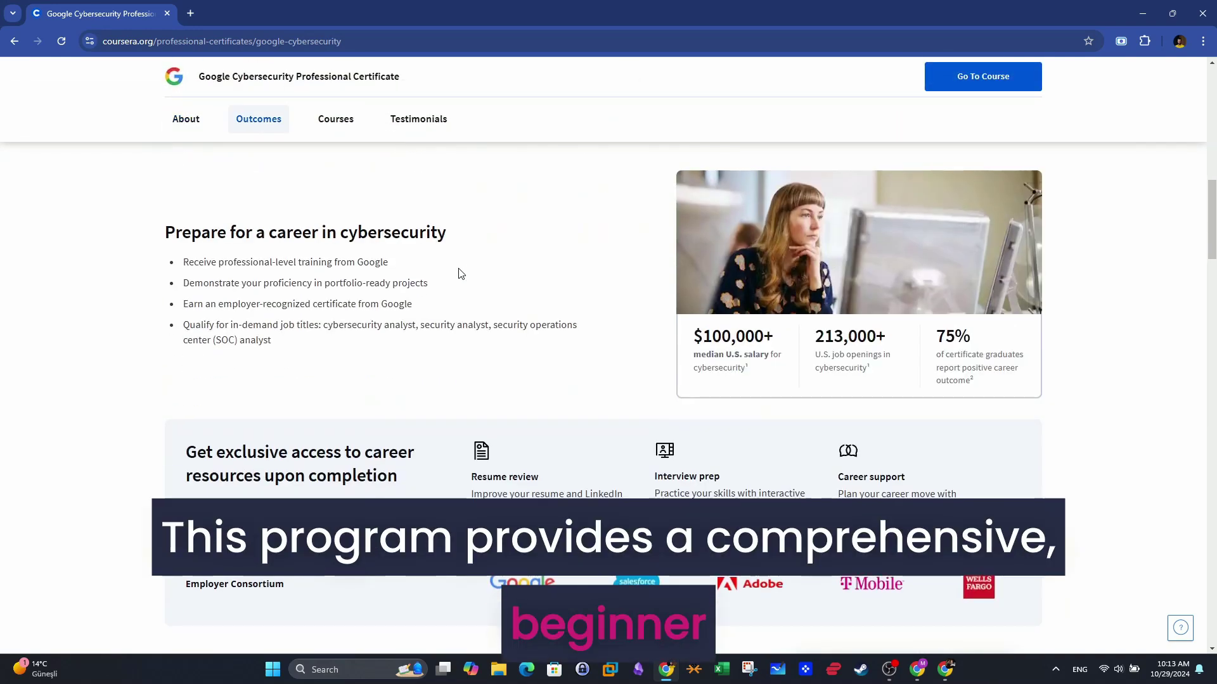
{"action": "scroll", "coordinate": [460, 274], "scroll_direction": "down", "scroll_amount": 2}
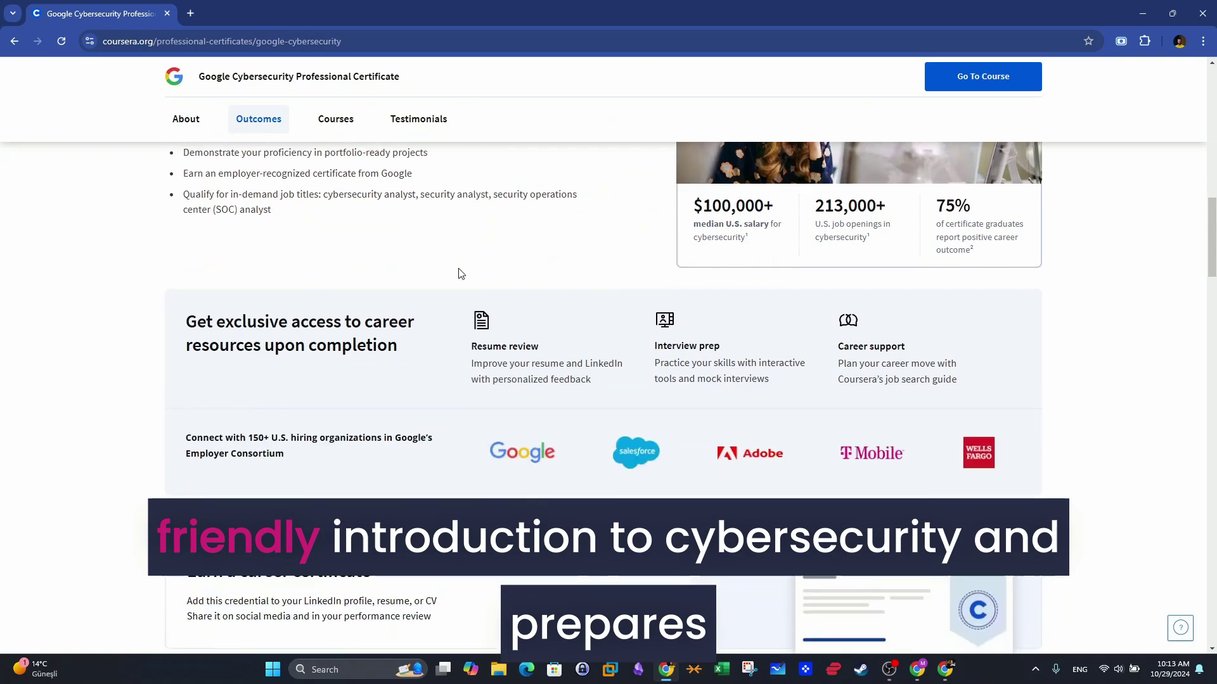
{"action": "scroll", "coordinate": [461, 273], "scroll_direction": "down", "scroll_amount": 1}
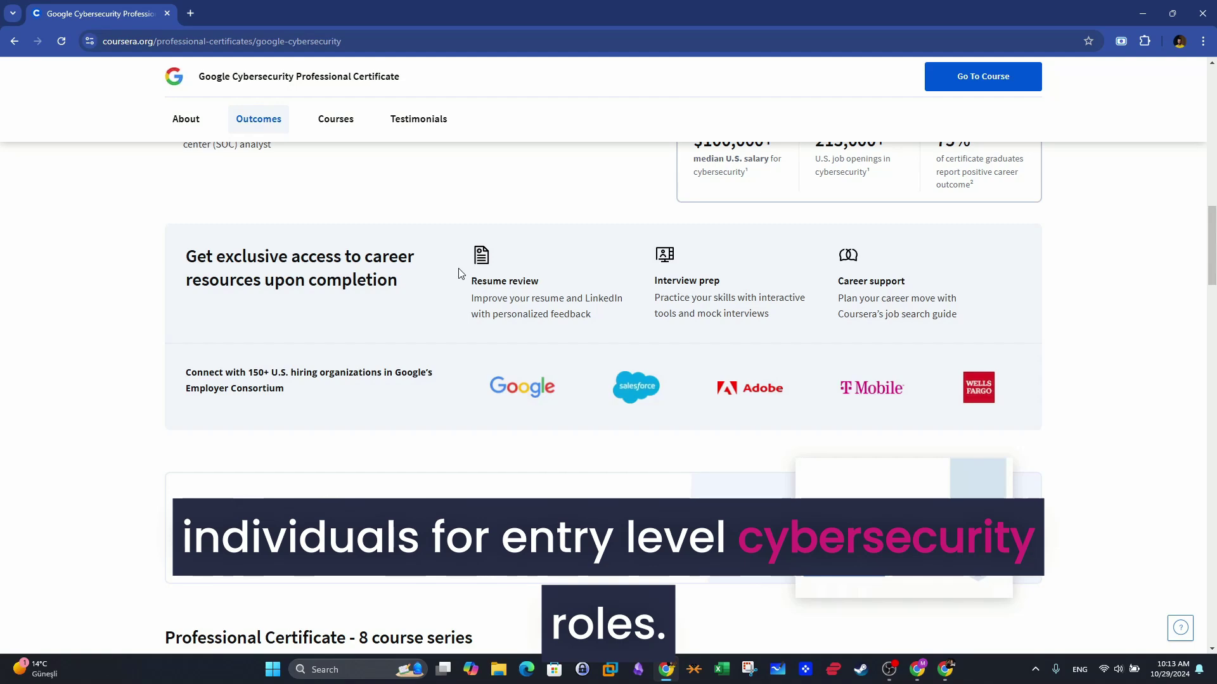
{"action": "scroll", "coordinate": [459, 272], "scroll_direction": "down", "scroll_amount": 3}
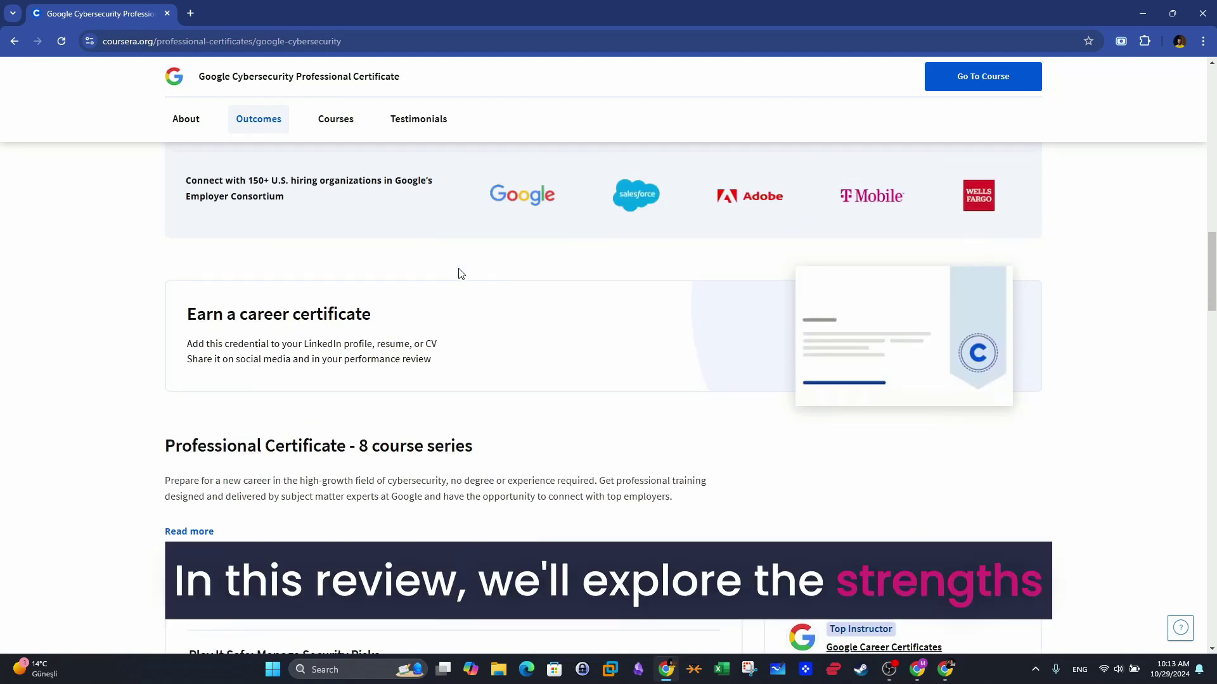
{"action": "scroll", "coordinate": [335, 278], "scroll_direction": "up", "scroll_amount": 1}
{"action": "scroll", "coordinate": [338, 277], "scroll_direction": "down", "scroll_amount": 3}
{"action": "scroll", "coordinate": [338, 277], "scroll_direction": "down", "scroll_amount": 4}
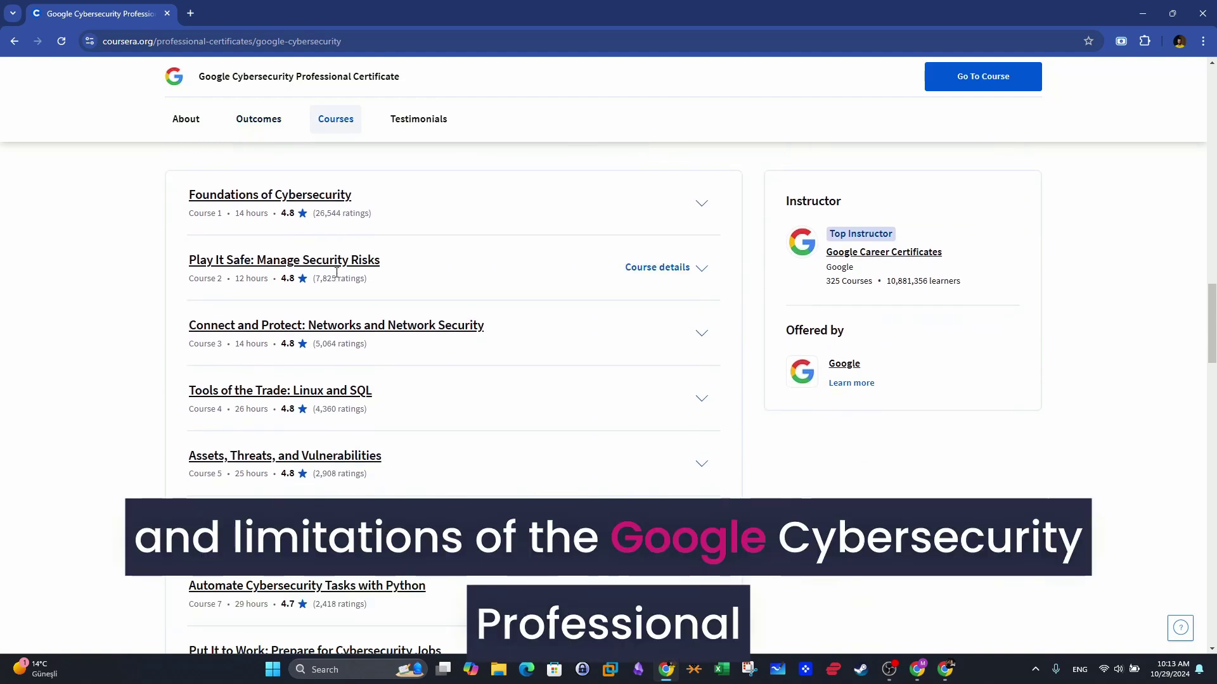
{"action": "scroll", "coordinate": [336, 273], "scroll_direction": "down", "scroll_amount": 2}
{"action": "scroll", "coordinate": [336, 272], "scroll_direction": "up", "scroll_amount": 2}
{"action": "scroll", "coordinate": [337, 272], "scroll_direction": "down", "scroll_amount": 1}
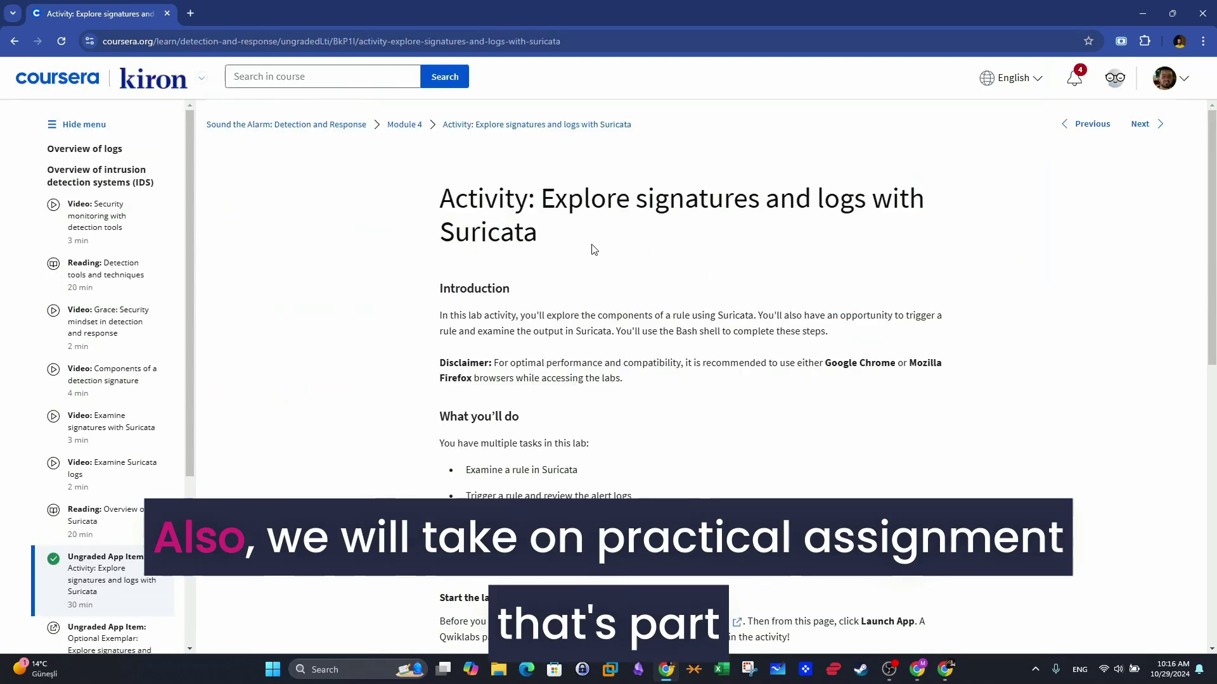
- Launch the 'Examine alerts, logs, and rules with Suricata' lab in a new tab
{"action": "left_click_drag", "start_coordinate": [593, 249], "coordinate": [476, 212]}
{"action": "scroll", "coordinate": [444, 253], "scroll_direction": "down", "scroll_amount": 12}
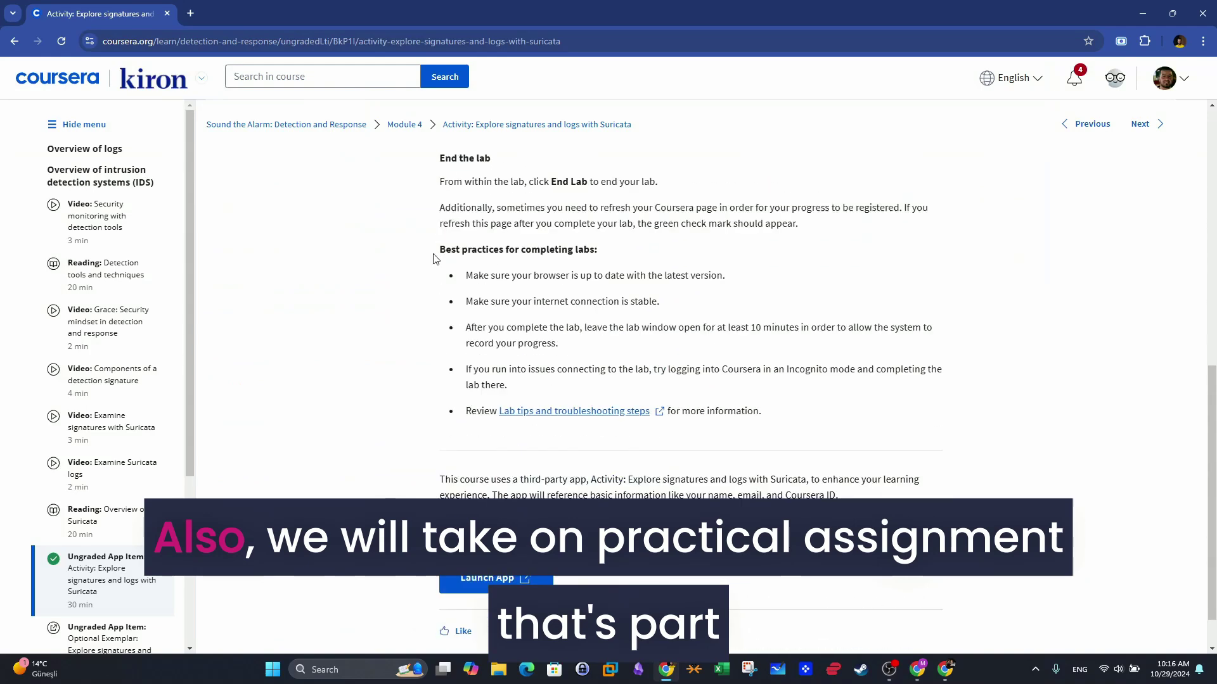
{"action": "left_click", "coordinate": [487, 525]}
- Return to the certificate page and highlight its list of eight courses
{"action": "left_click_drag", "start_coordinate": [549, 245], "coordinate": [230, 138]}
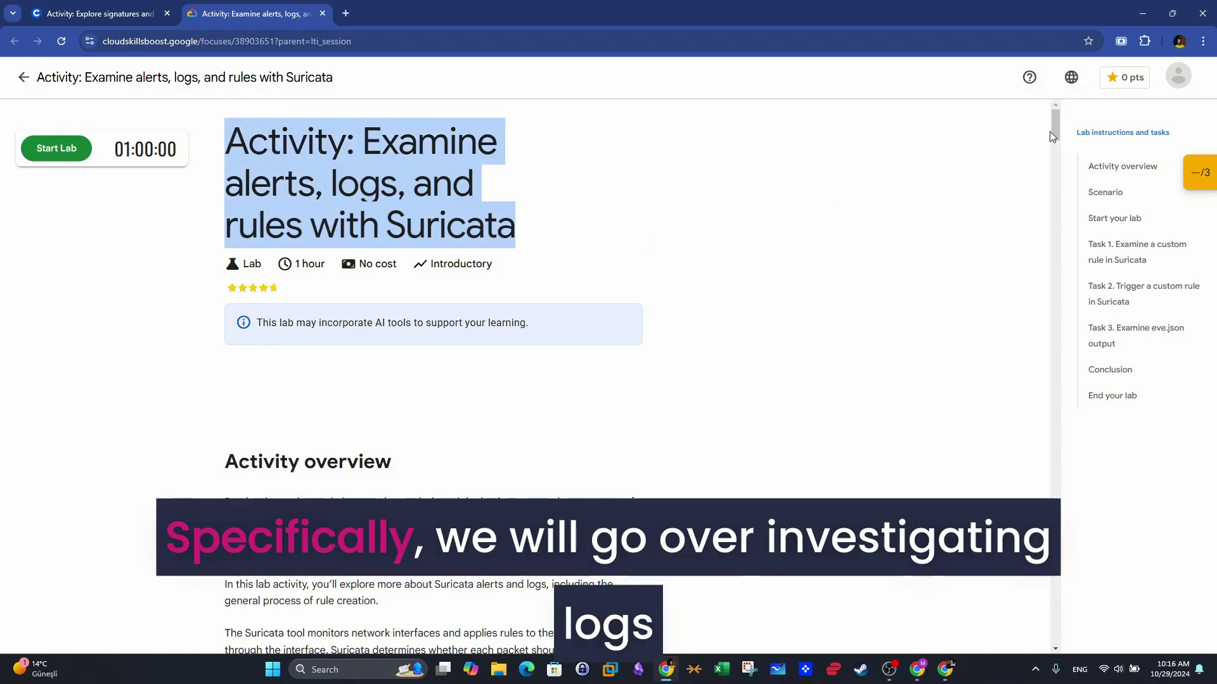
{"action": "left_click_drag", "start_coordinate": [1051, 129], "coordinate": [1034, 88]}
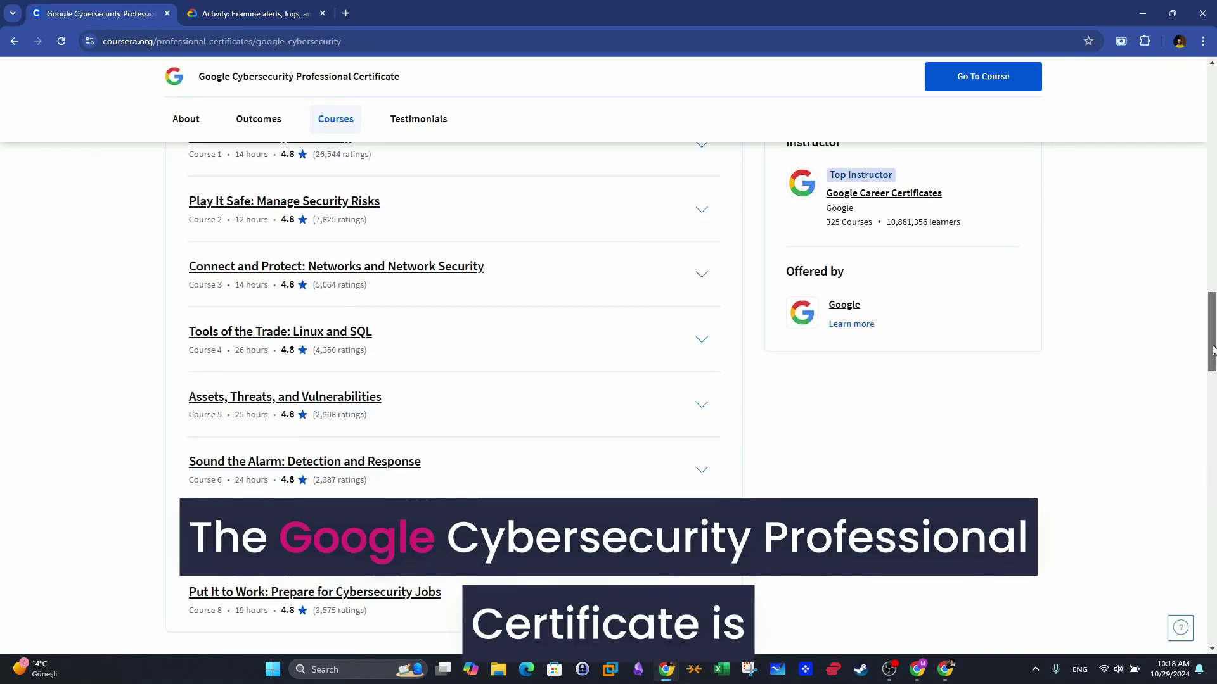
{"action": "left_click_drag", "start_coordinate": [1212, 353], "coordinate": [1213, 347]}
{"action": "left_click_drag", "start_coordinate": [203, 180], "coordinate": [647, 306]}
- Expand details for Foundations of Cybersecurity, Play It Safe, Connect and Protect, and Tools of the Trade
{"action": "scroll", "coordinate": [805, 331], "scroll_direction": "up", "scroll_amount": 4}
{"action": "scroll", "coordinate": [805, 330], "scroll_direction": "up", "scroll_amount": 1}
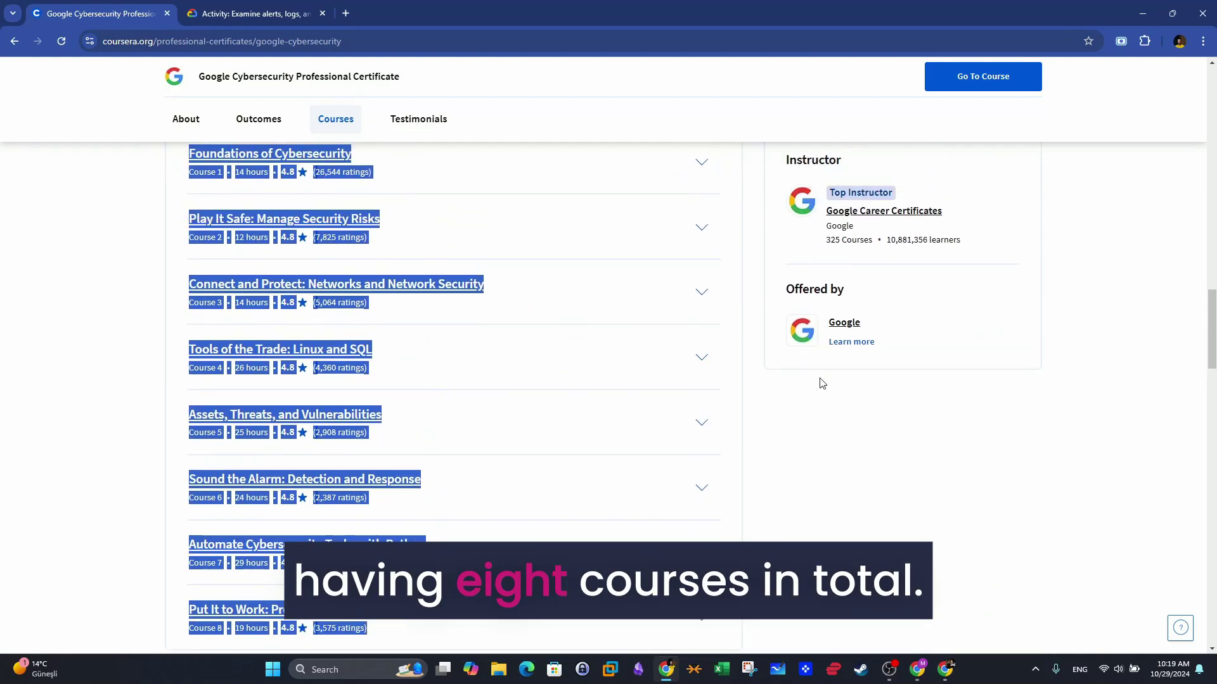
{"action": "left_click", "coordinate": [701, 166]}
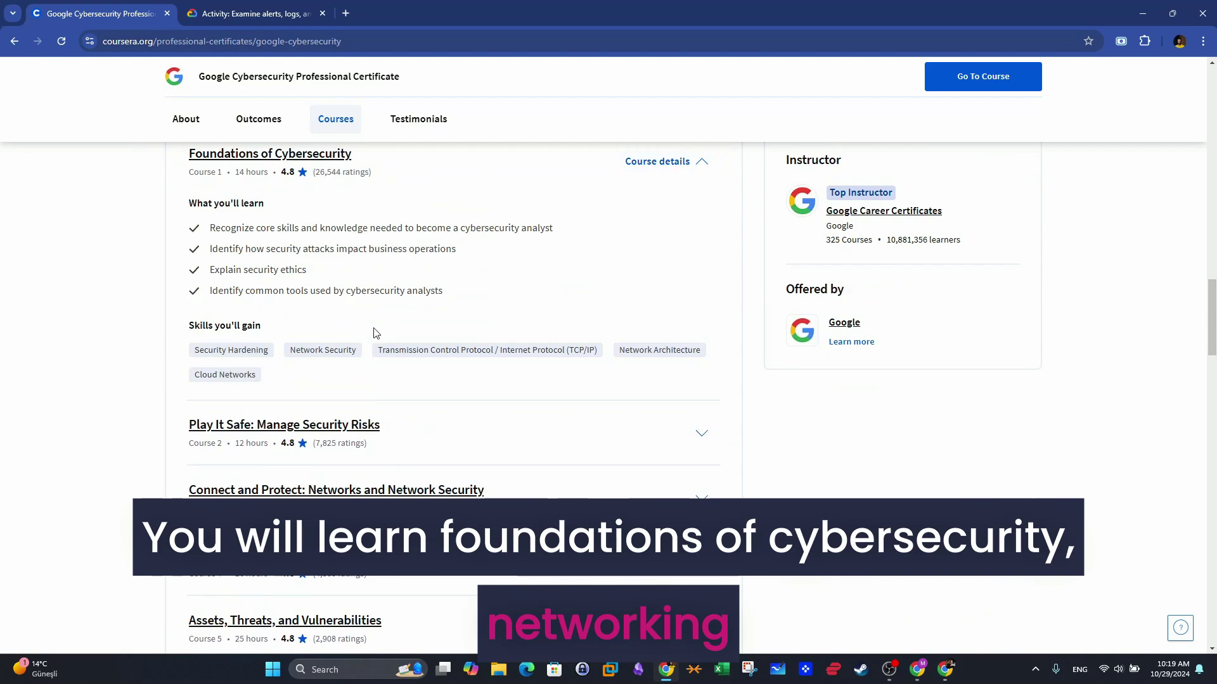
{"action": "left_click_drag", "start_coordinate": [284, 385], "coordinate": [180, 366]}
{"action": "left_click", "coordinate": [716, 438]}
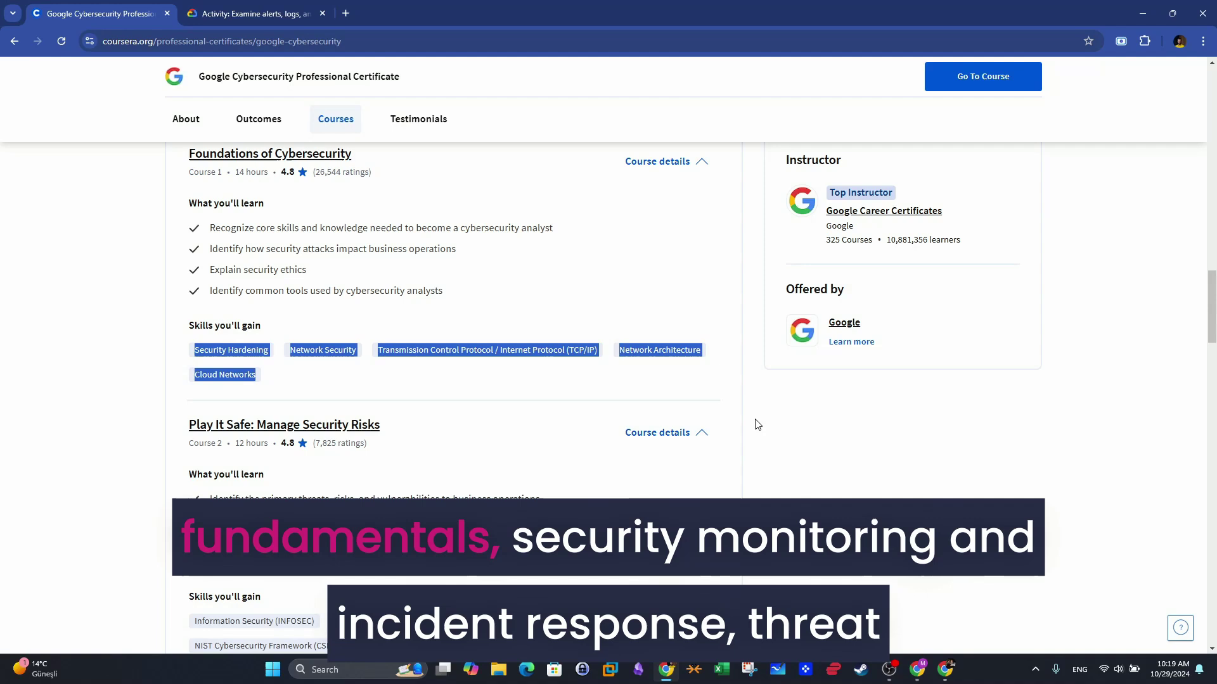
{"action": "scroll", "coordinate": [402, 392], "scroll_direction": "down", "scroll_amount": 2}
{"action": "left_click_drag", "start_coordinate": [382, 297], "coordinate": [256, 295]}
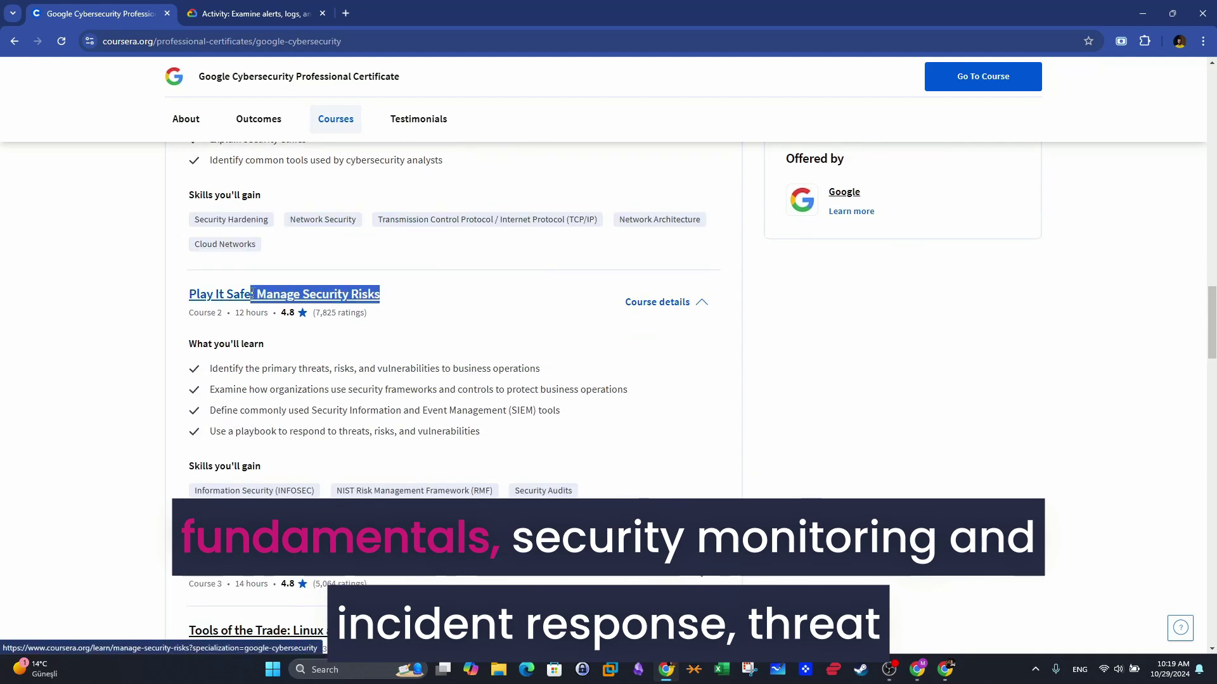
{"action": "scroll", "coordinate": [702, 383], "scroll_direction": "down", "scroll_amount": 3}
{"action": "left_click", "coordinate": [702, 383]}
{"action": "scroll", "coordinate": [421, 411], "scroll_direction": "down", "scroll_amount": 2}
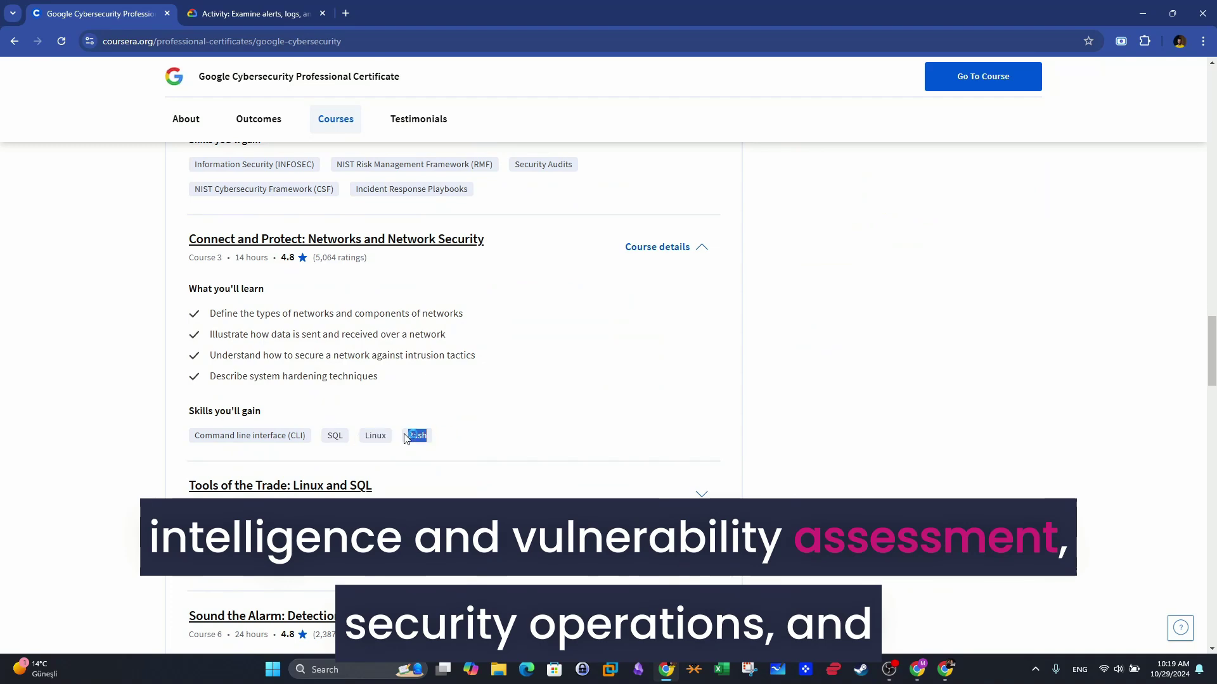
{"action": "left_click", "coordinate": [659, 491]}
{"action": "scroll", "coordinate": [658, 489], "scroll_direction": "down", "scroll_amount": 3}
{"action": "left_click_drag", "start_coordinate": [463, 448], "coordinate": [209, 428]}
{"action": "scroll", "coordinate": [696, 429], "scroll_direction": "down", "scroll_amount": 1}
- Expand details for Assets, Threats, and Vulnerabilities, Sound the Alarm, and the Python automation course
{"action": "left_click", "coordinate": [697, 429]}
{"action": "scroll", "coordinate": [476, 434], "scroll_direction": "down", "scroll_amount": 3}
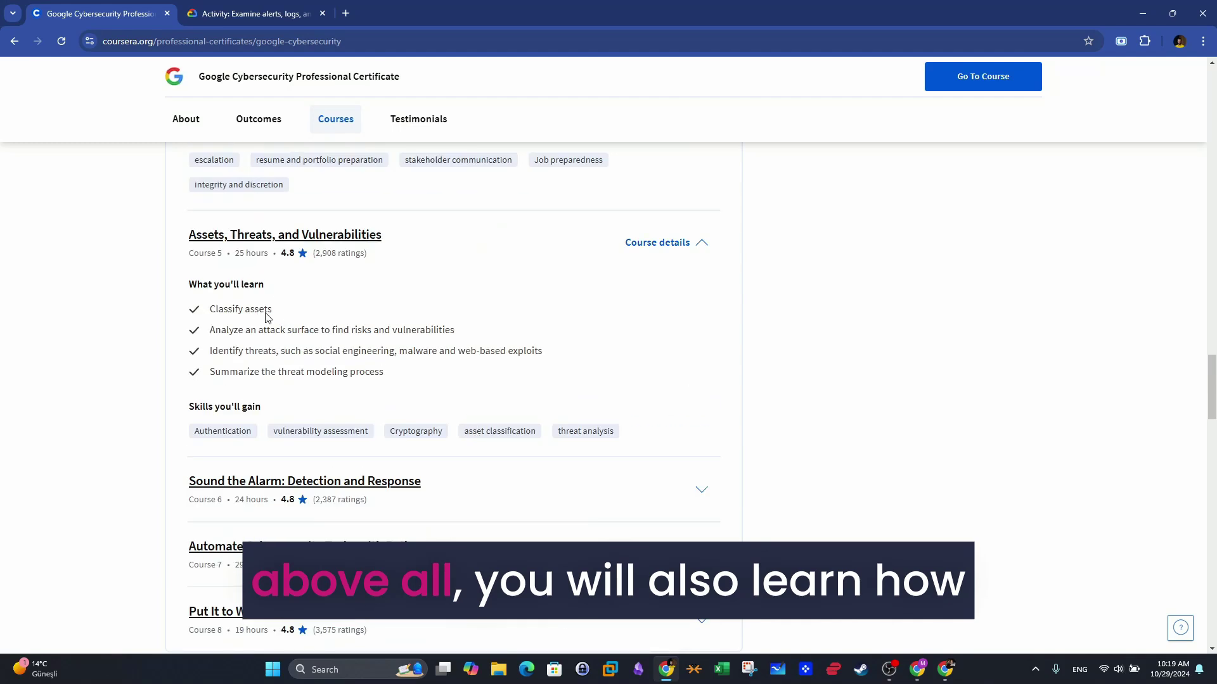
{"action": "left_click_drag", "start_coordinate": [616, 436], "coordinate": [187, 431]}
{"action": "scroll", "coordinate": [614, 399], "scroll_direction": "down", "scroll_amount": 2}
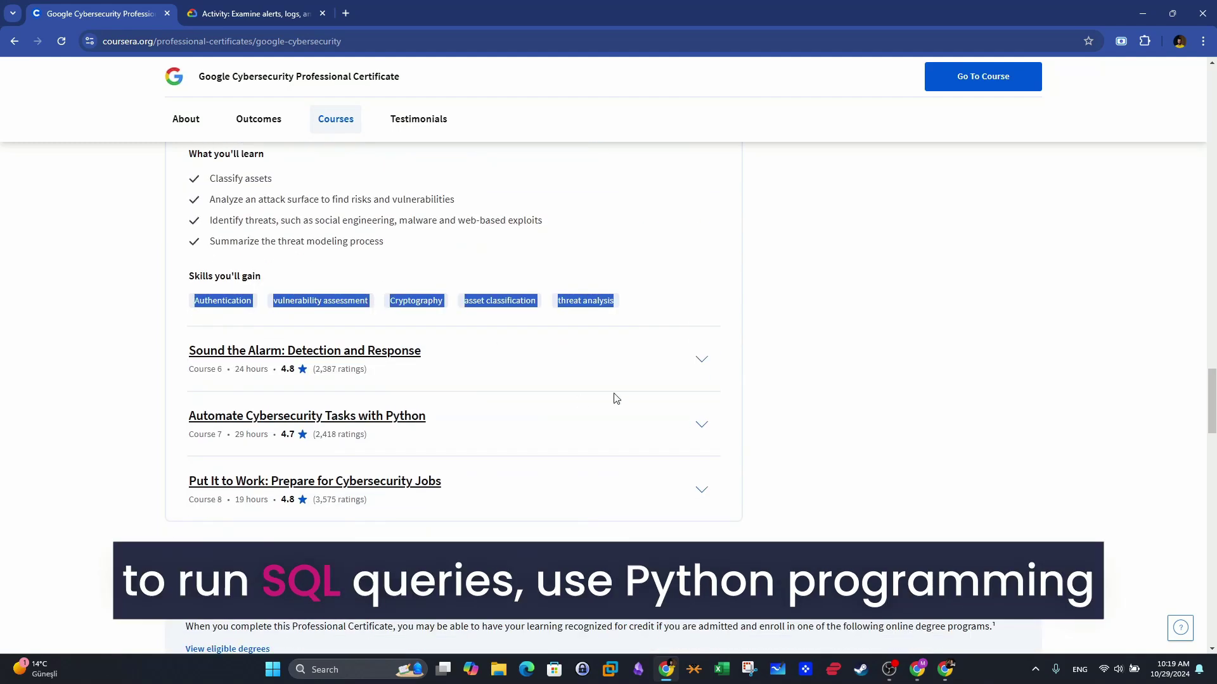
{"action": "left_click", "coordinate": [614, 397]}
{"action": "scroll", "coordinate": [575, 380], "scroll_direction": "down", "scroll_amount": 1}
{"action": "left_click_drag", "start_coordinate": [385, 419], "coordinate": [332, 419]}
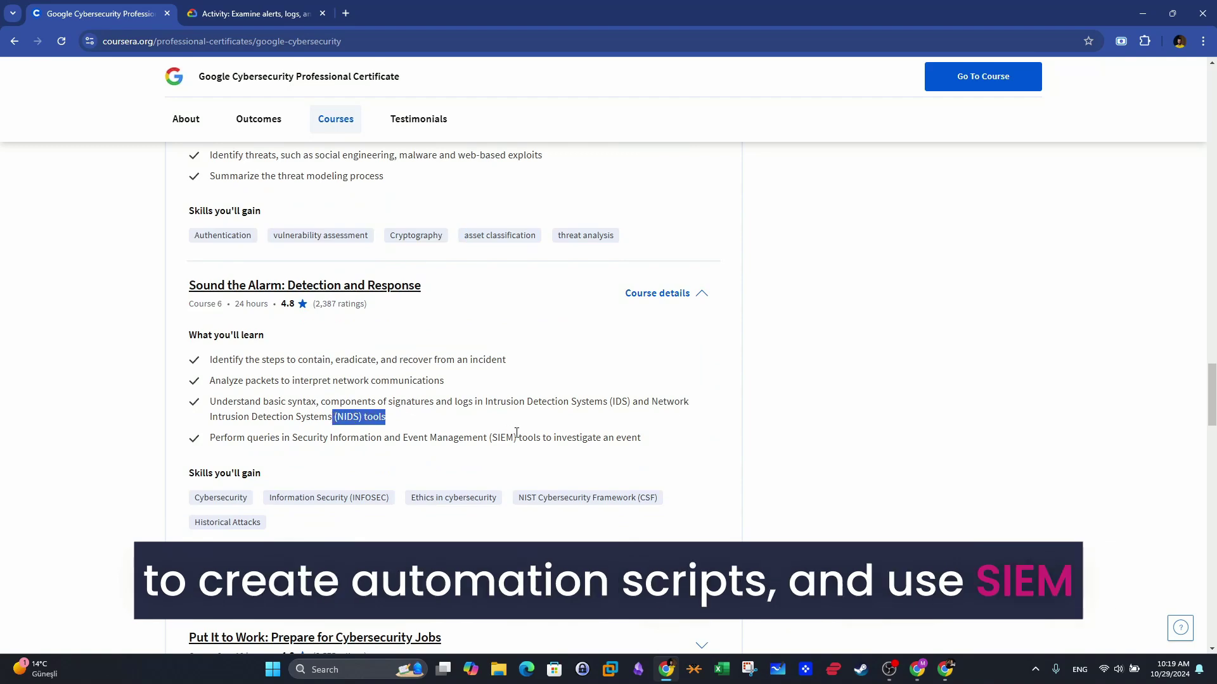
{"action": "scroll", "coordinate": [488, 439], "scroll_direction": "down", "scroll_amount": 3}
{"action": "left_click", "coordinate": [702, 461]}
{"action": "scroll", "coordinate": [551, 435], "scroll_direction": "down", "scroll_amount": 2}
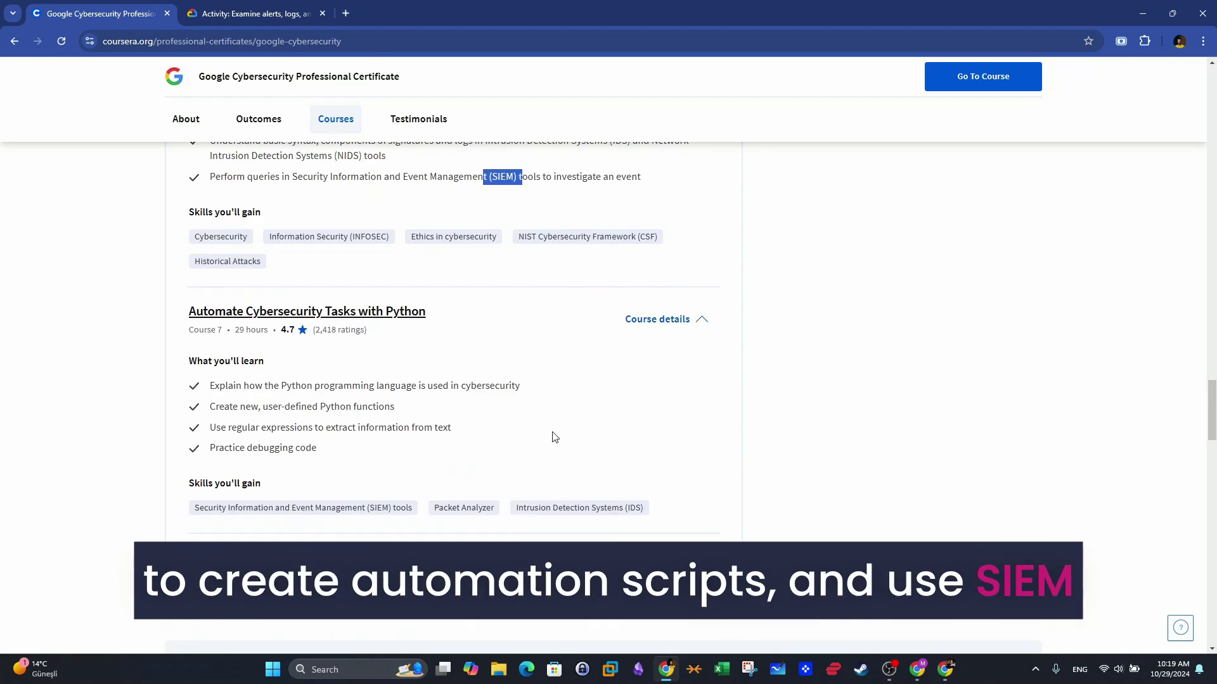
{"action": "left_click_drag", "start_coordinate": [426, 311], "coordinate": [188, 312]}
{"action": "left_click_drag", "start_coordinate": [317, 448], "coordinate": [205, 450]}
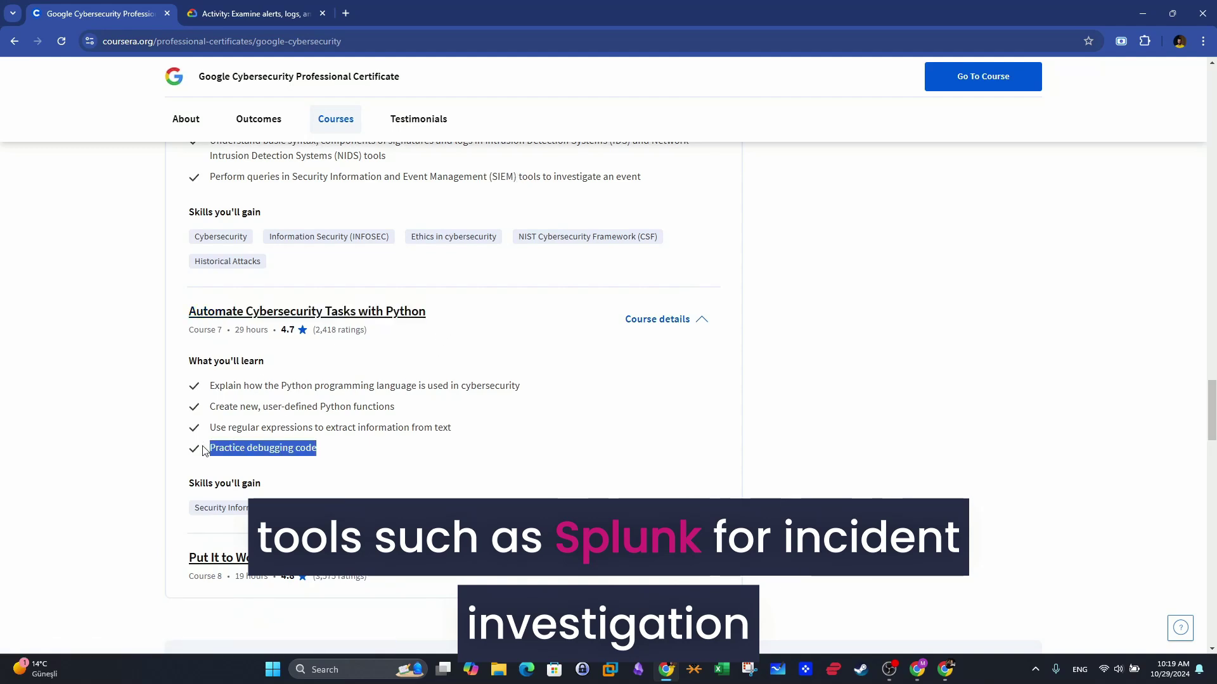
- Open the 'Practice writing Python code' activity and launch its lab notebook in a new tab
{"action": "left_click_drag", "start_coordinate": [451, 428], "coordinate": [248, 428]}
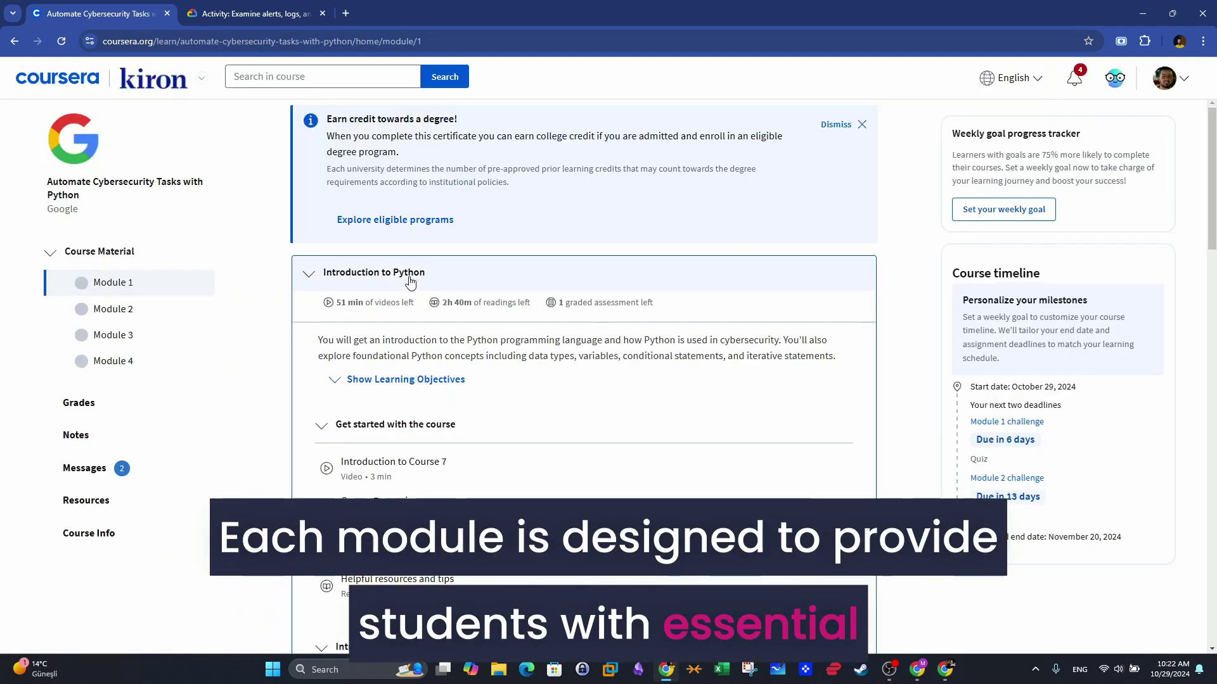
{"action": "scroll", "coordinate": [372, 349], "scroll_direction": "down", "scroll_amount": 5}
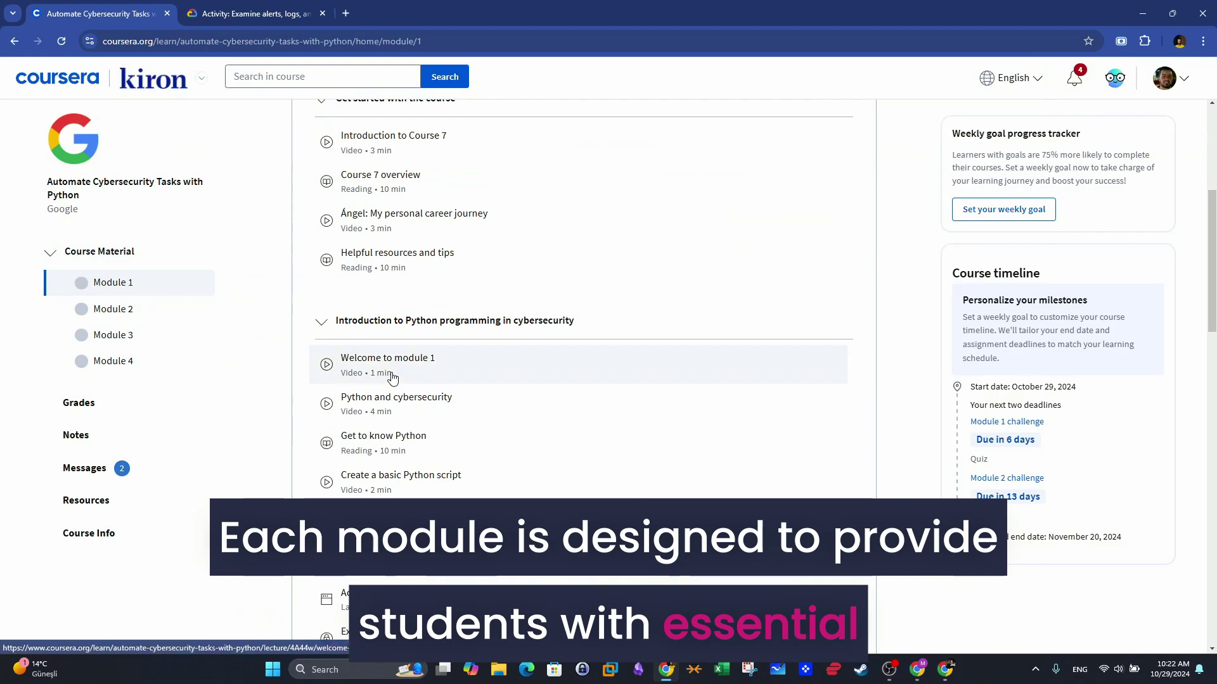
{"action": "left_click", "coordinate": [511, 532]}
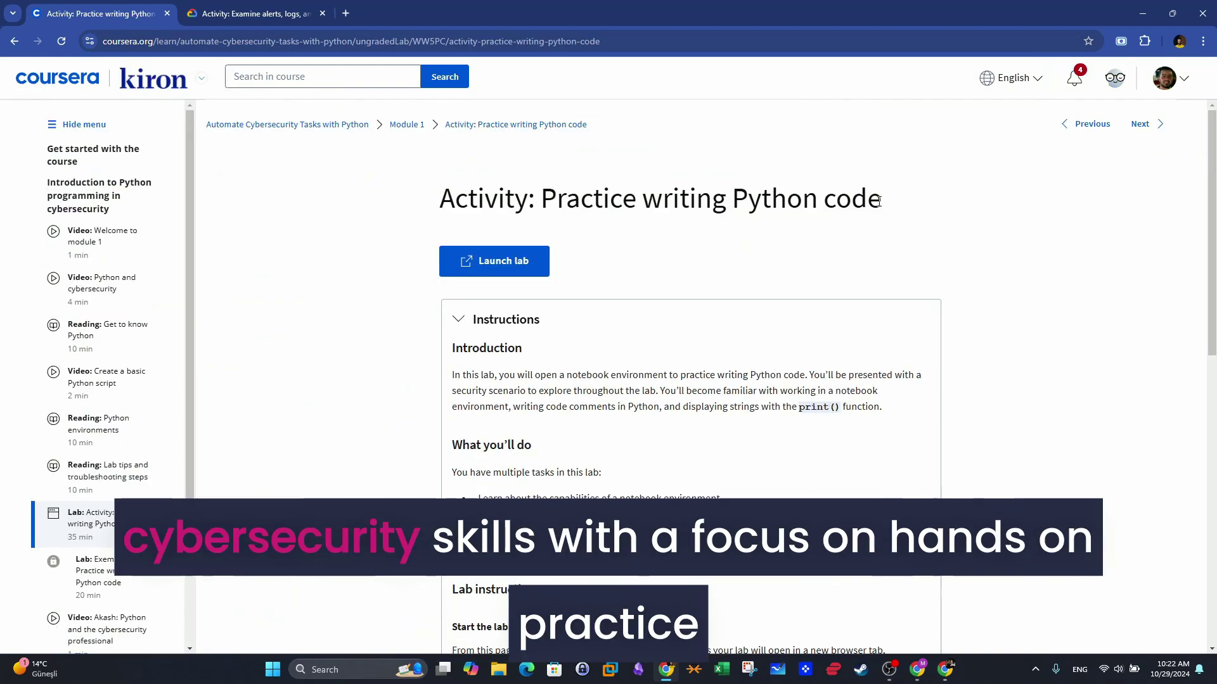
{"action": "left_click_drag", "start_coordinate": [882, 198], "coordinate": [437, 200]}
{"action": "left_click", "coordinate": [535, 273]}
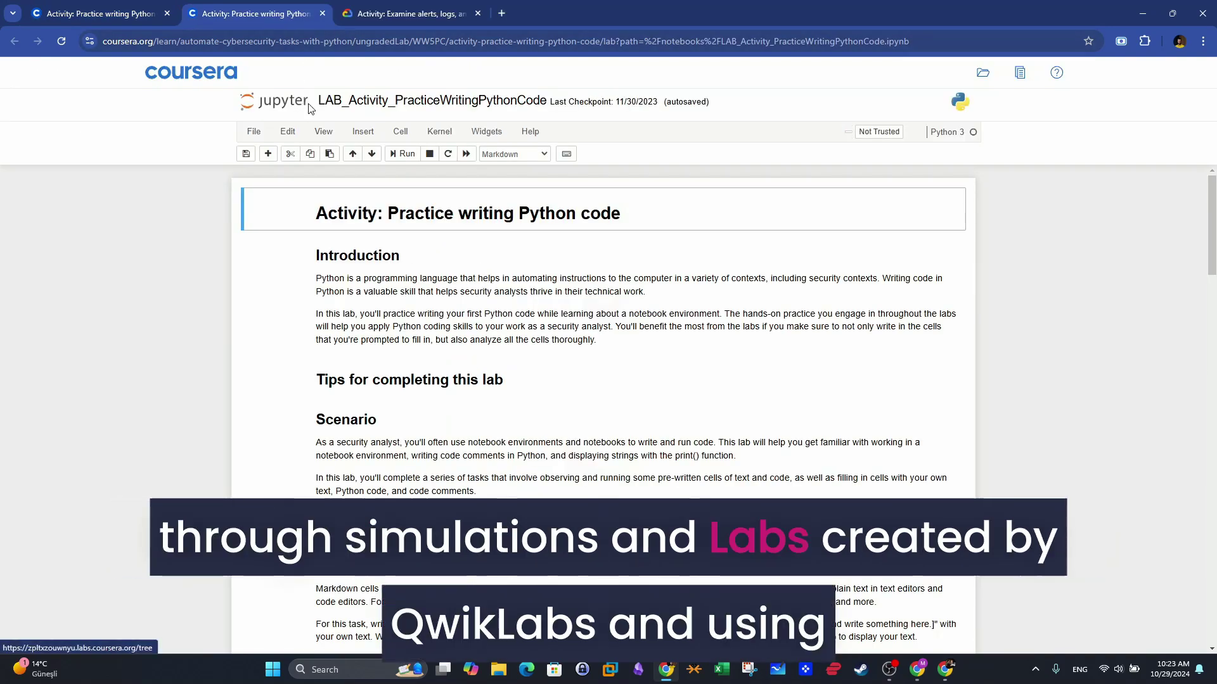
{"action": "left_click_drag", "start_coordinate": [305, 108], "coordinate": [264, 101]}
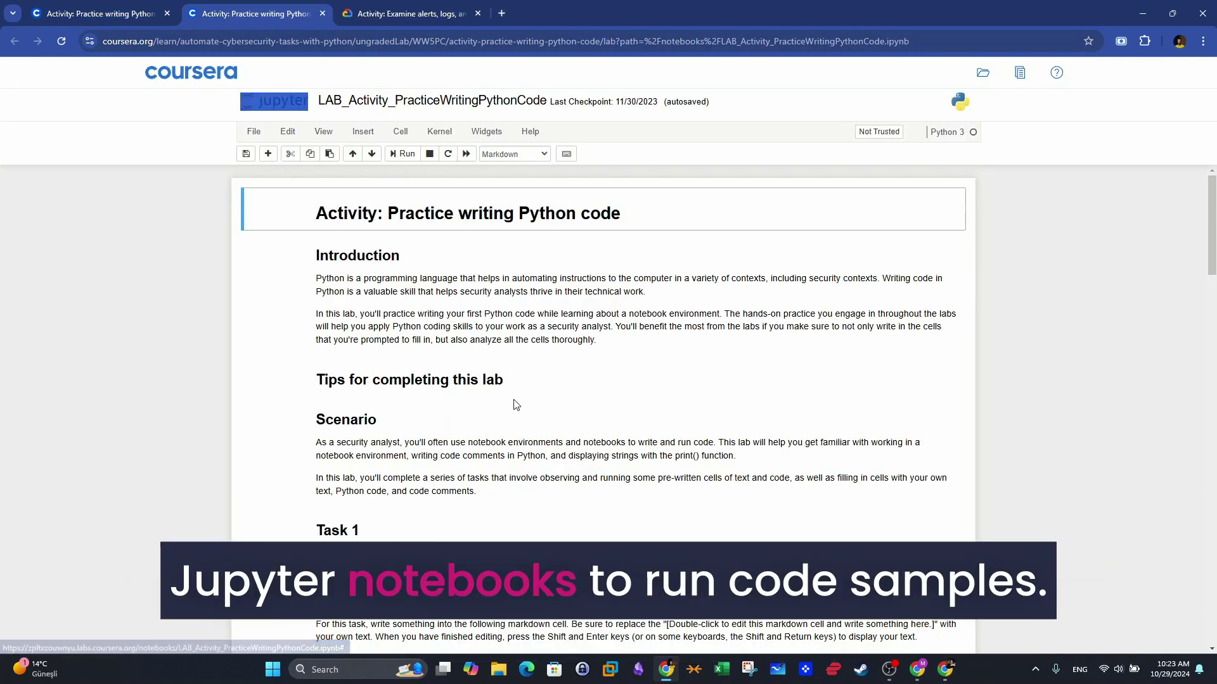
{"action": "scroll", "coordinate": [523, 383], "scroll_direction": "down", "scroll_amount": 8}
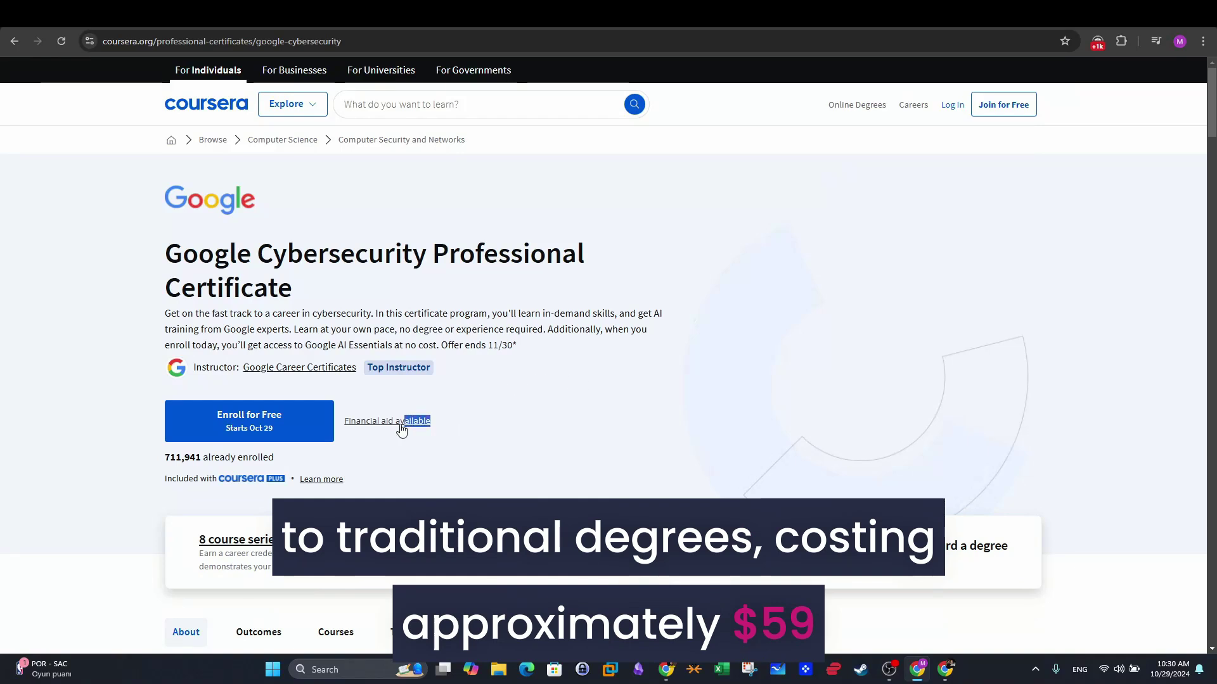
- Highlight Financial aid available, the Module 1 challenge, and the security audit assignment's due date
{"action": "left_click_drag", "start_coordinate": [402, 429], "coordinate": [372, 429]}
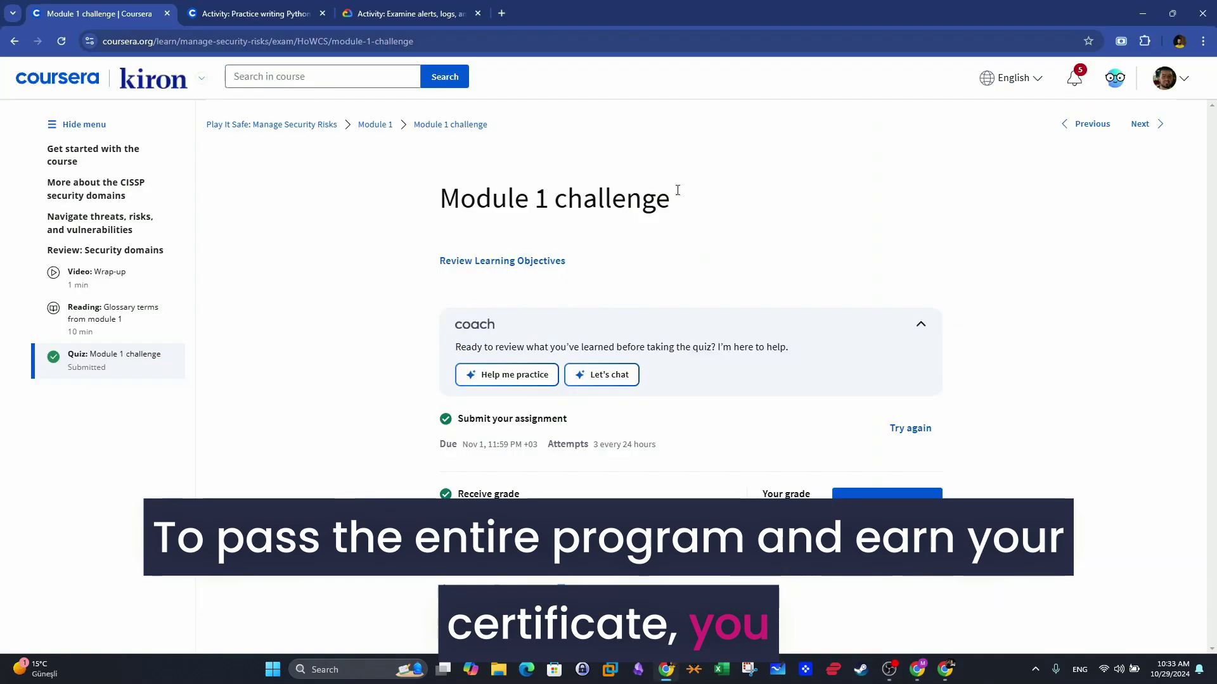
{"action": "left_click_drag", "start_coordinate": [677, 190], "coordinate": [388, 201]}
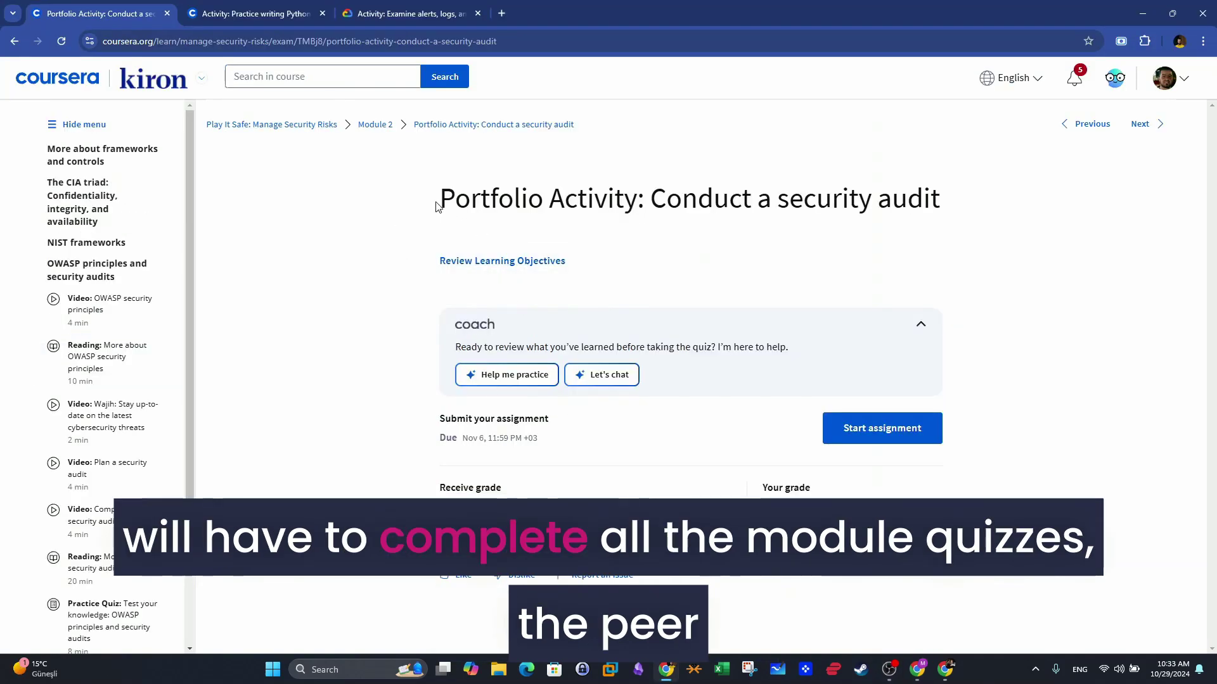
{"action": "left_click_drag", "start_coordinate": [435, 206], "coordinate": [964, 198]}
{"action": "left_click_drag", "start_coordinate": [567, 437], "coordinate": [440, 416]}
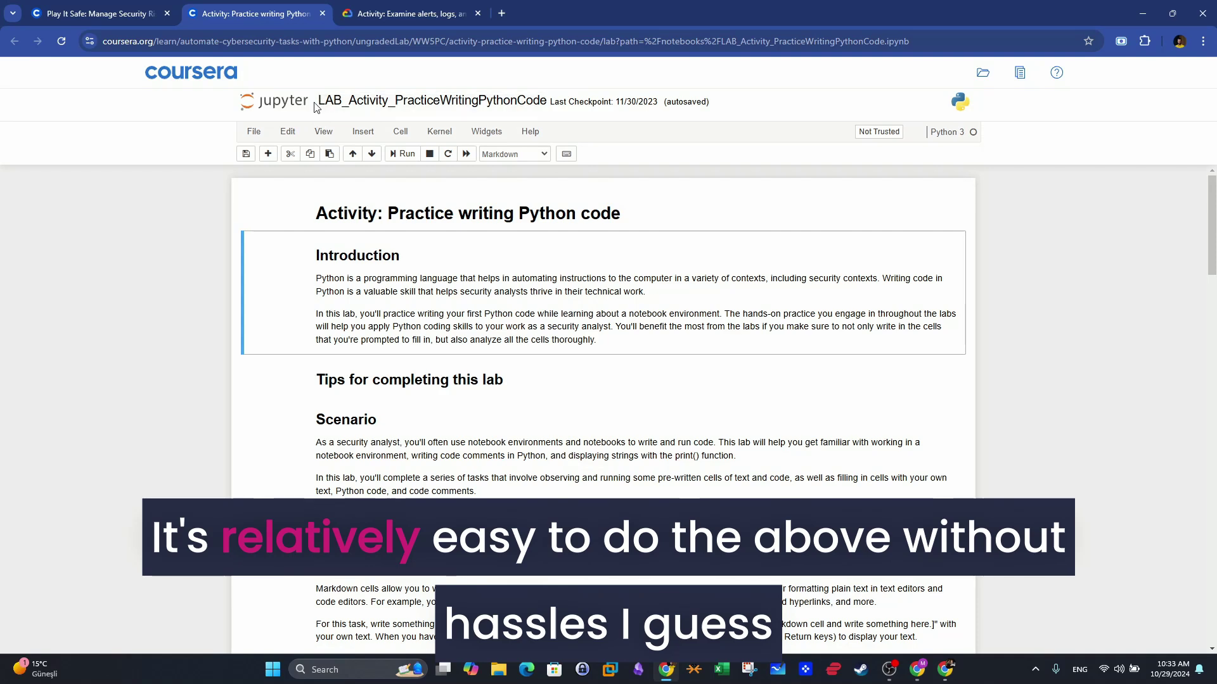
{"action": "left_click_drag", "start_coordinate": [318, 101], "coordinate": [558, 102]}
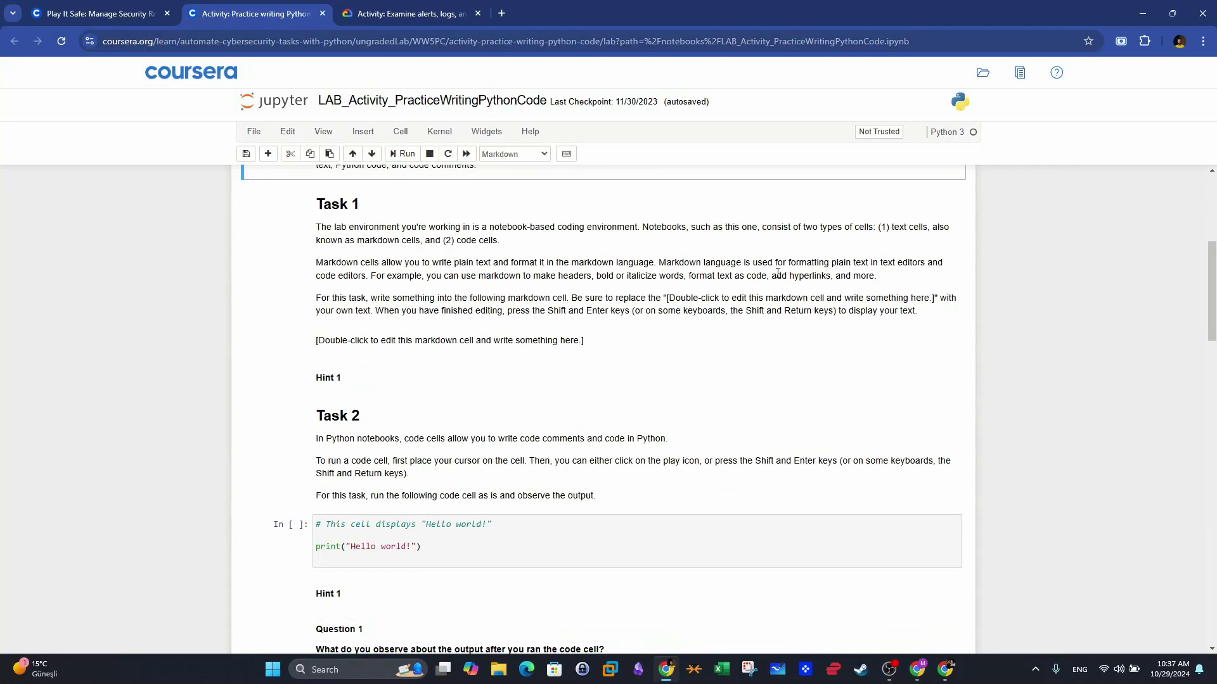
{"action": "scroll", "coordinate": [778, 272], "scroll_direction": "down", "scroll_amount": 2}
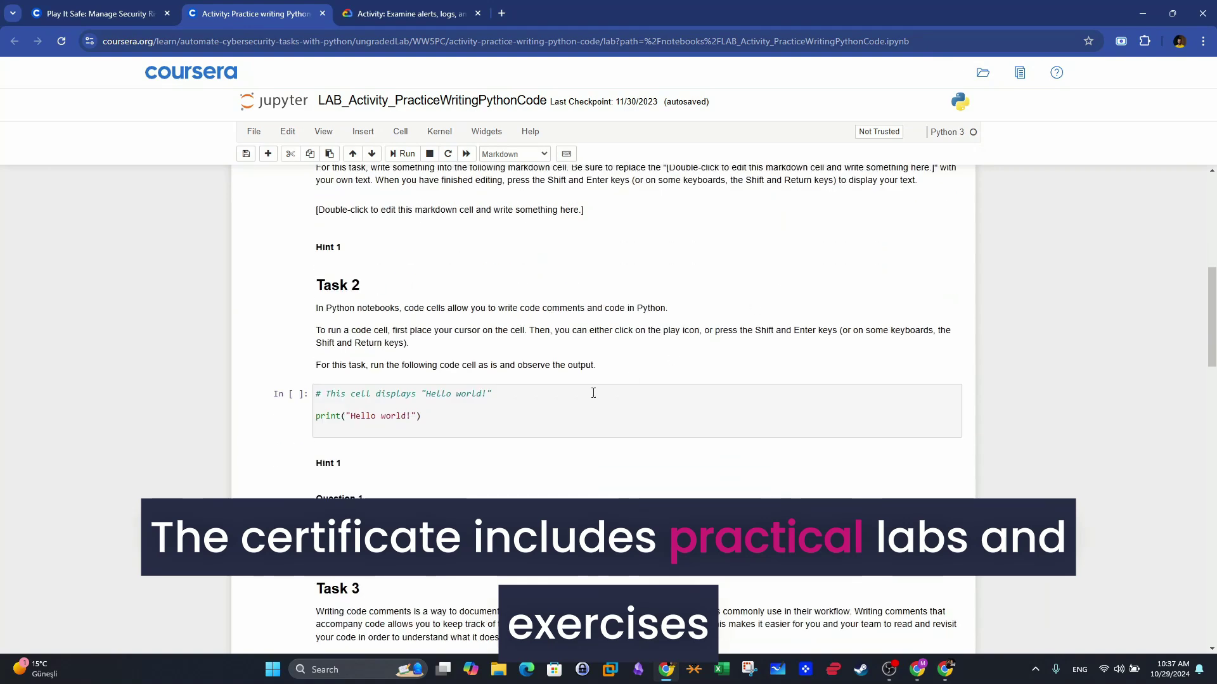
- Run the Task 2 cell so it prints 'Hello world!'
{"action": "left_click", "coordinate": [516, 412]}
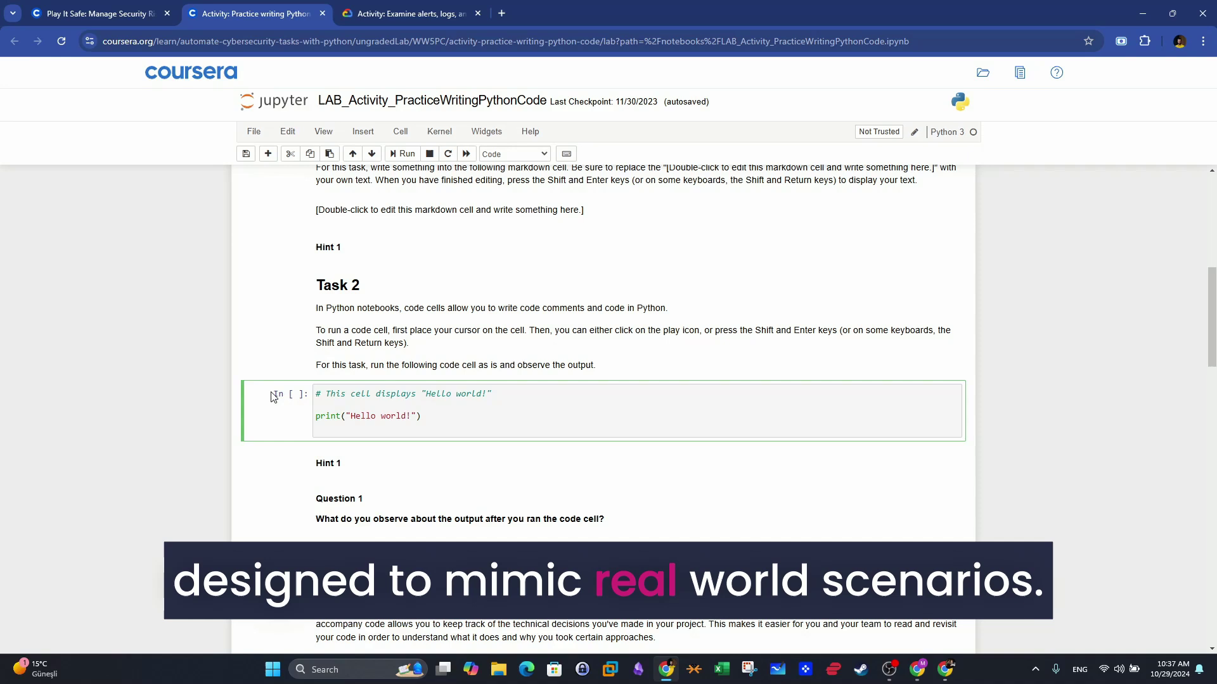
{"action": "left_click", "coordinate": [403, 154]}
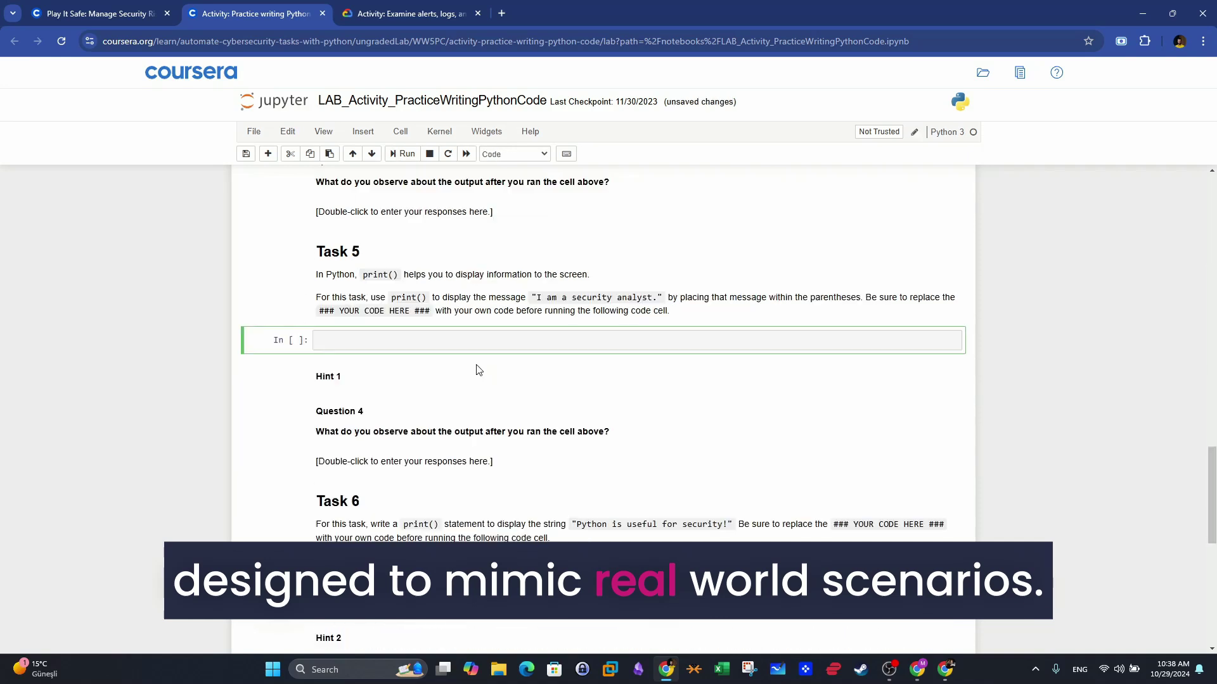
{"action": "type", "text": "print("}
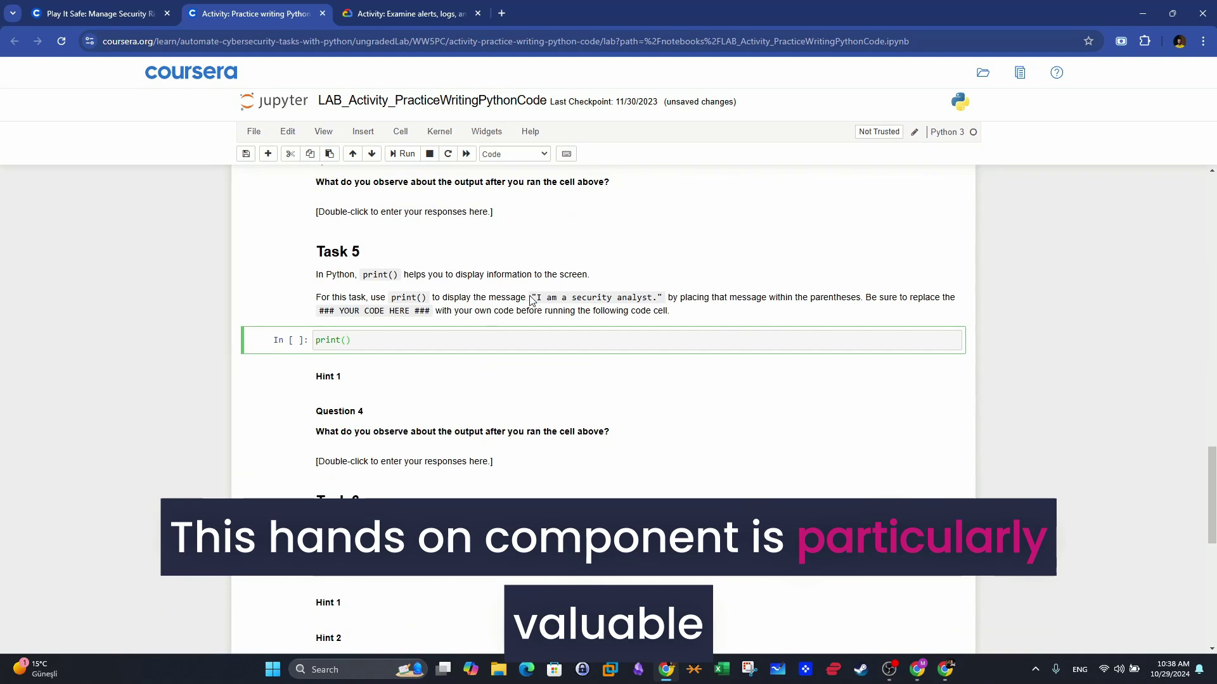
- Paste 'I am a security analyst.' into Task 5's print() and run the cell
{"action": "left_click_drag", "start_coordinate": [531, 298], "coordinate": [662, 297]}
{"action": "key", "text": "ctrl+c"}
{"action": "left_click", "coordinate": [348, 341]}
{"action": "key", "text": "ctrl+v"}
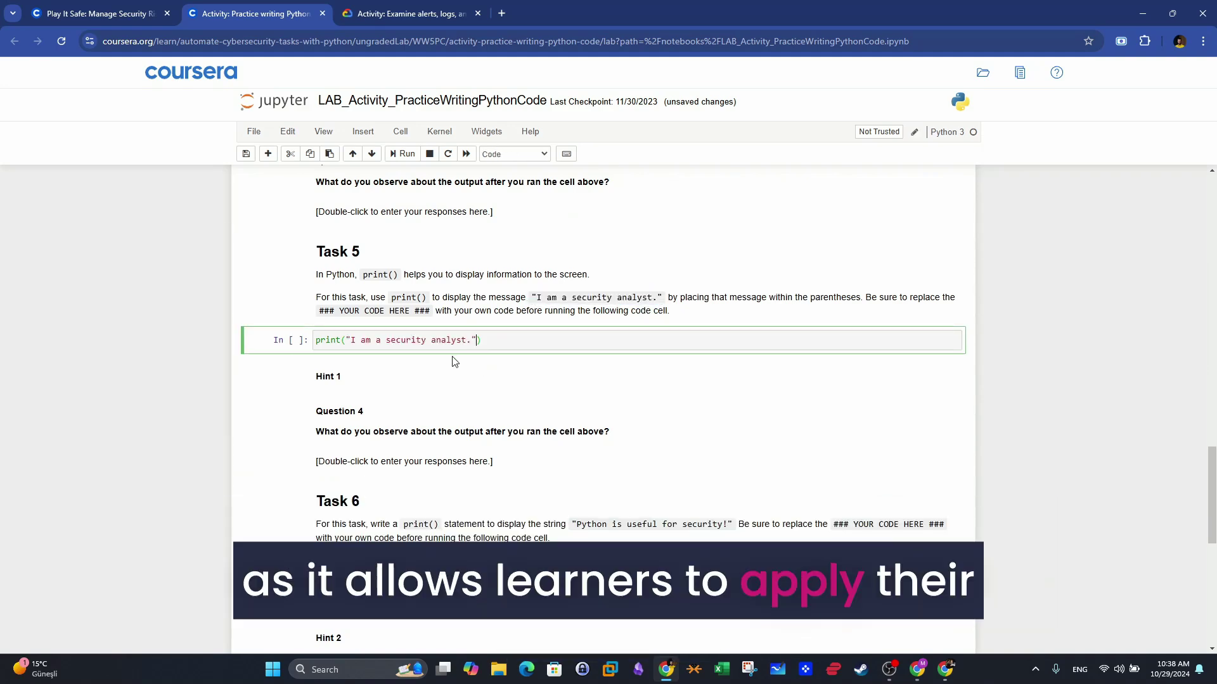
{"action": "left_click", "coordinate": [405, 155]}
{"action": "left_click_drag", "start_coordinate": [348, 360], "coordinate": [317, 360]}
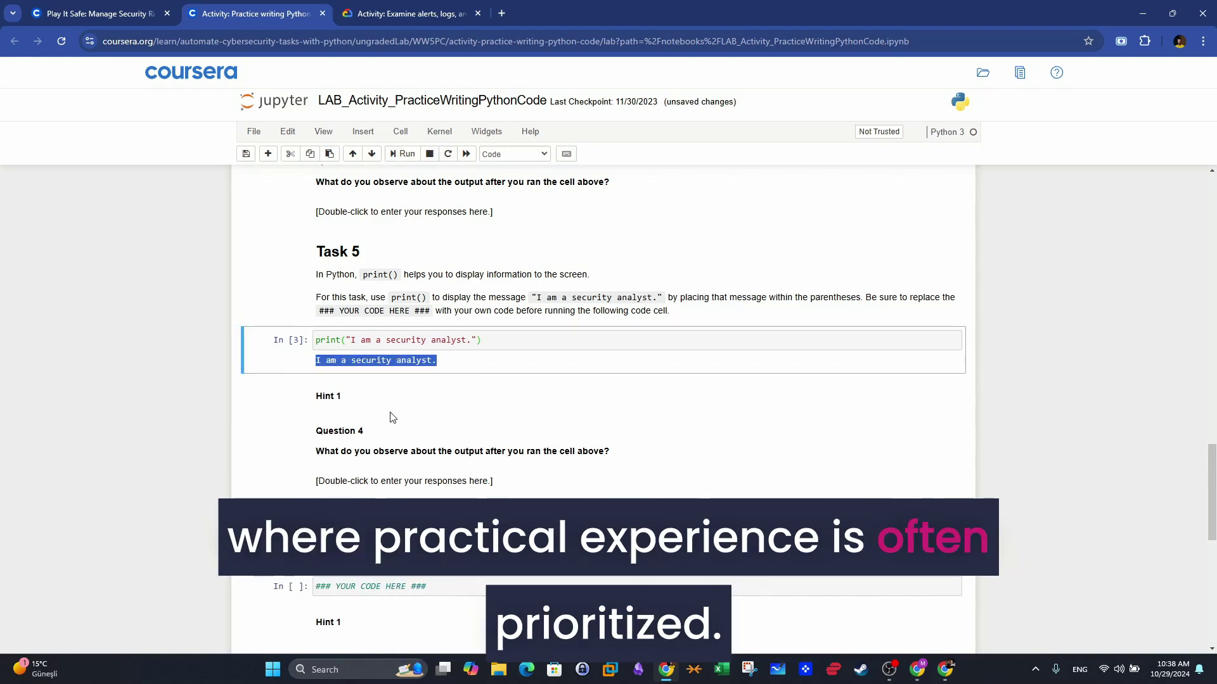
{"action": "scroll", "coordinate": [389, 416], "scroll_direction": "down", "scroll_amount": 8}
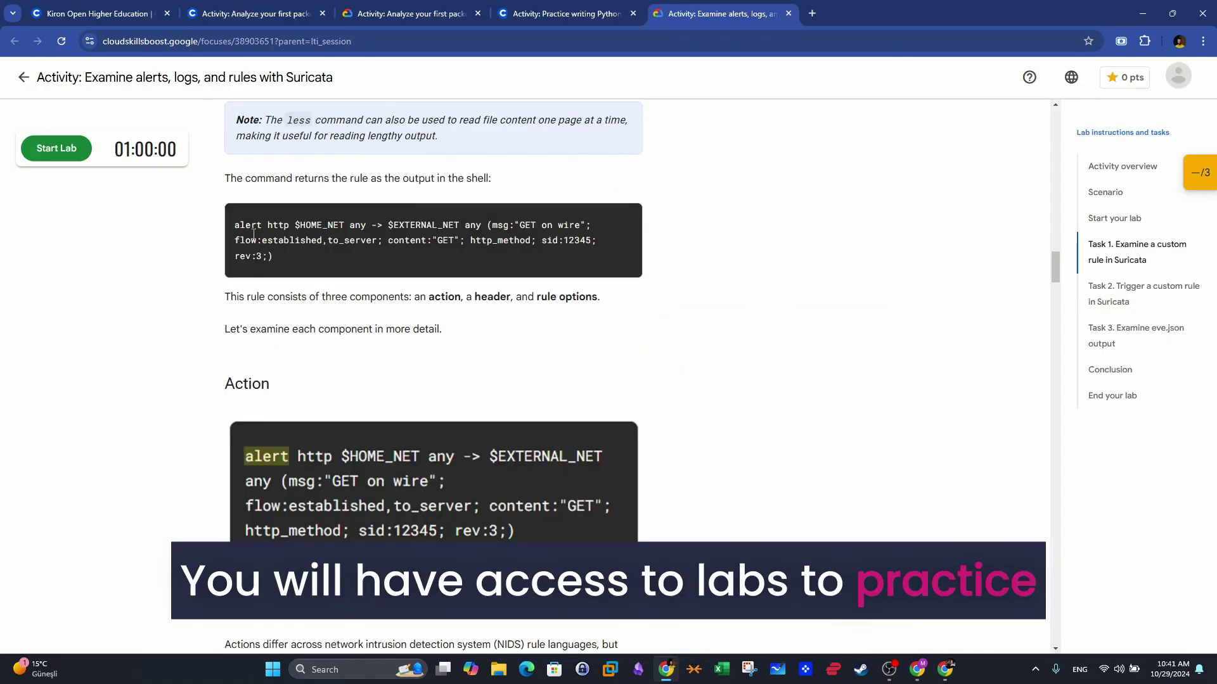
- Highlight the example Suricata rule, then bring up the Wireshark lab's Task 1 sample.pcap instructions
{"action": "left_click_drag", "start_coordinate": [235, 224], "coordinate": [274, 256]}
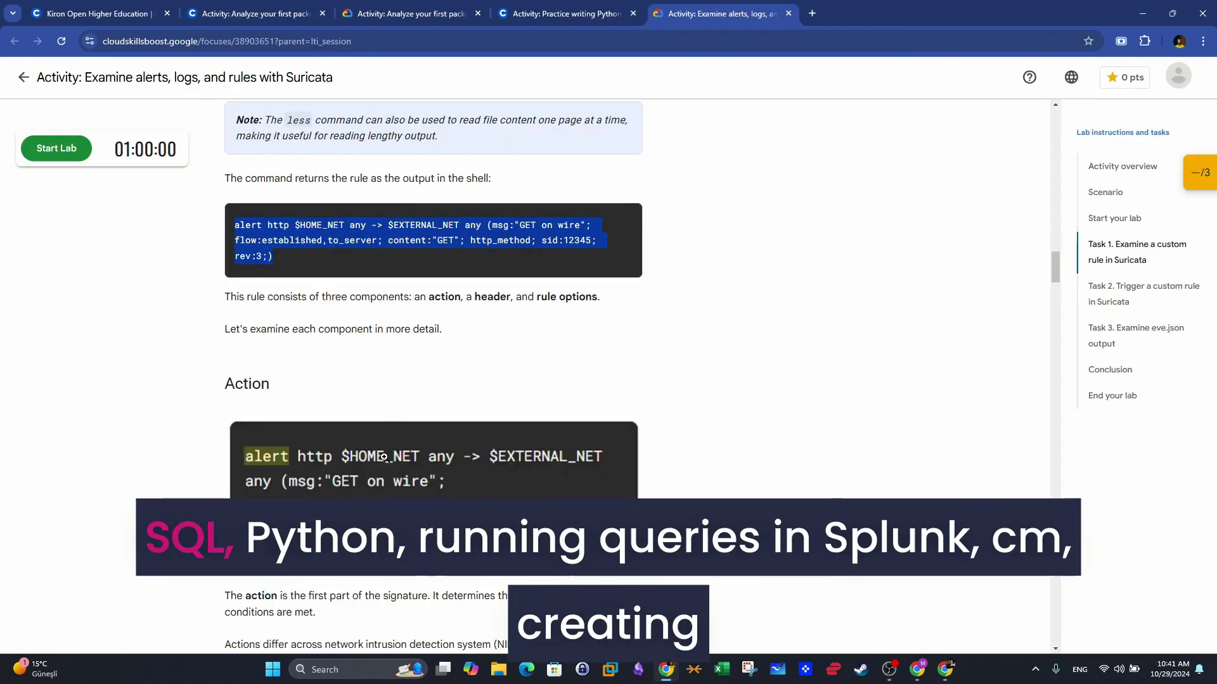
{"action": "scroll", "coordinate": [361, 379], "scroll_direction": "down", "scroll_amount": 2}
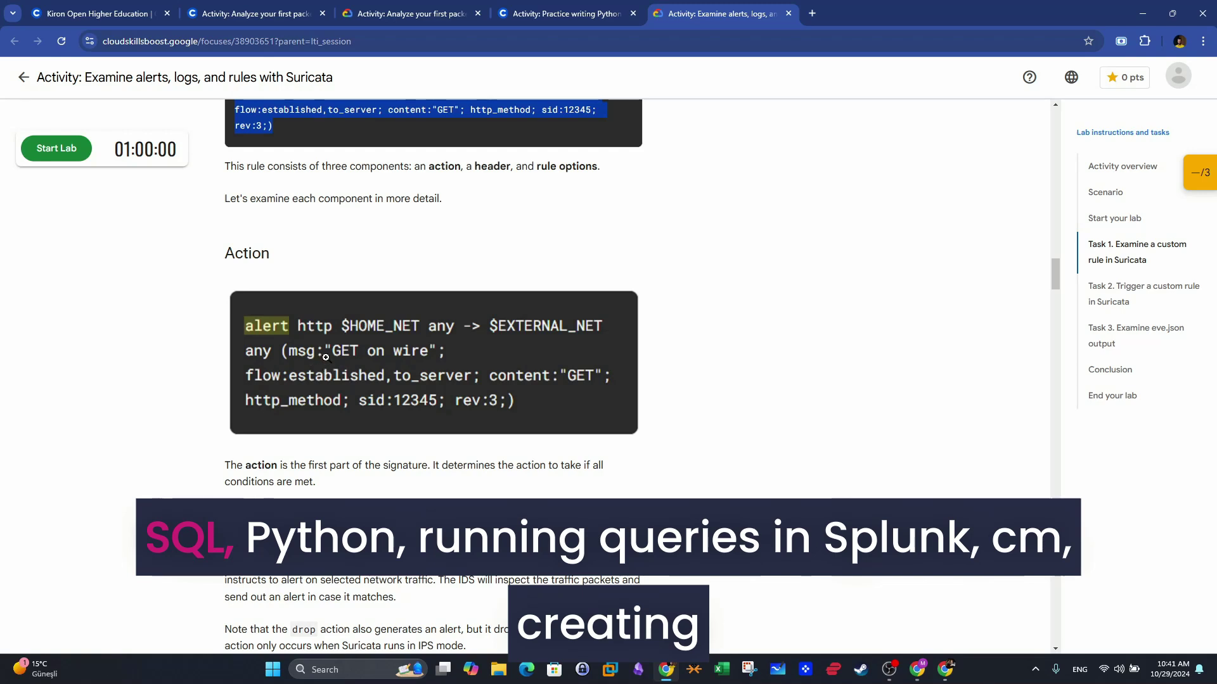
{"action": "key", "text": "ctrl+3"}
{"action": "scroll", "coordinate": [586, 308], "scroll_direction": "up", "scroll_amount": 1}
{"action": "scroll", "coordinate": [586, 308], "scroll_direction": "down", "scroll_amount": 1}
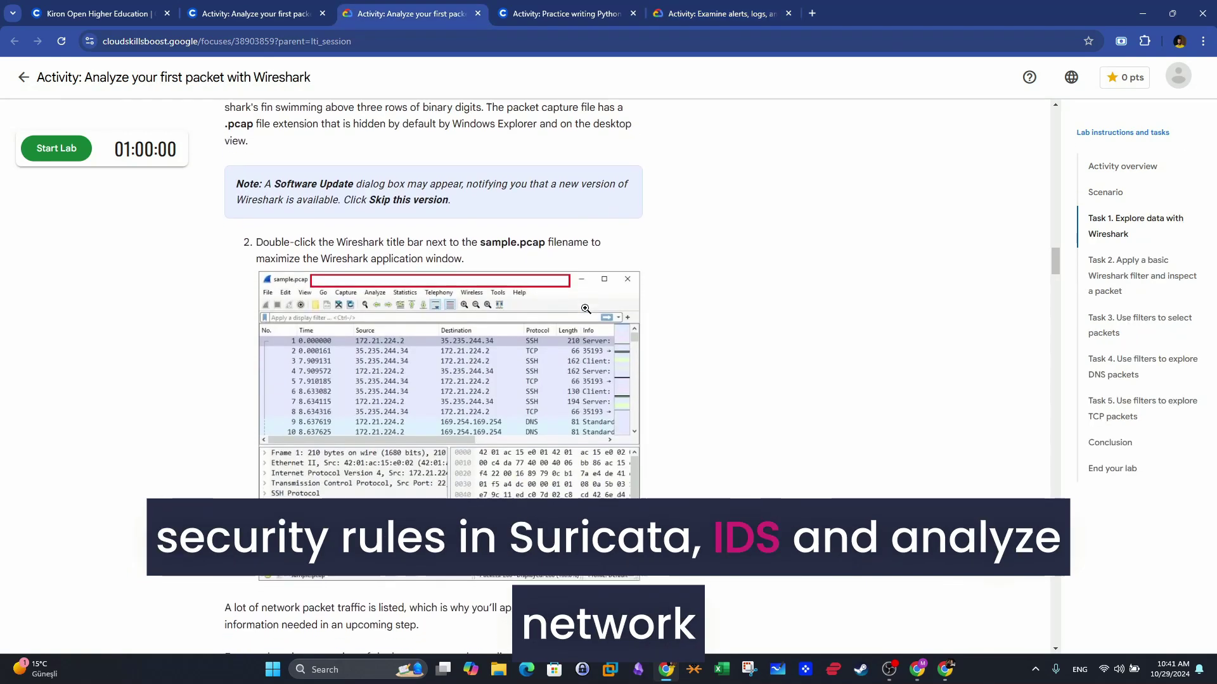
{"action": "left_click_drag", "start_coordinate": [513, 213], "coordinate": [298, 193]}
{"action": "scroll", "coordinate": [393, 318], "scroll_direction": "down", "scroll_amount": 1}
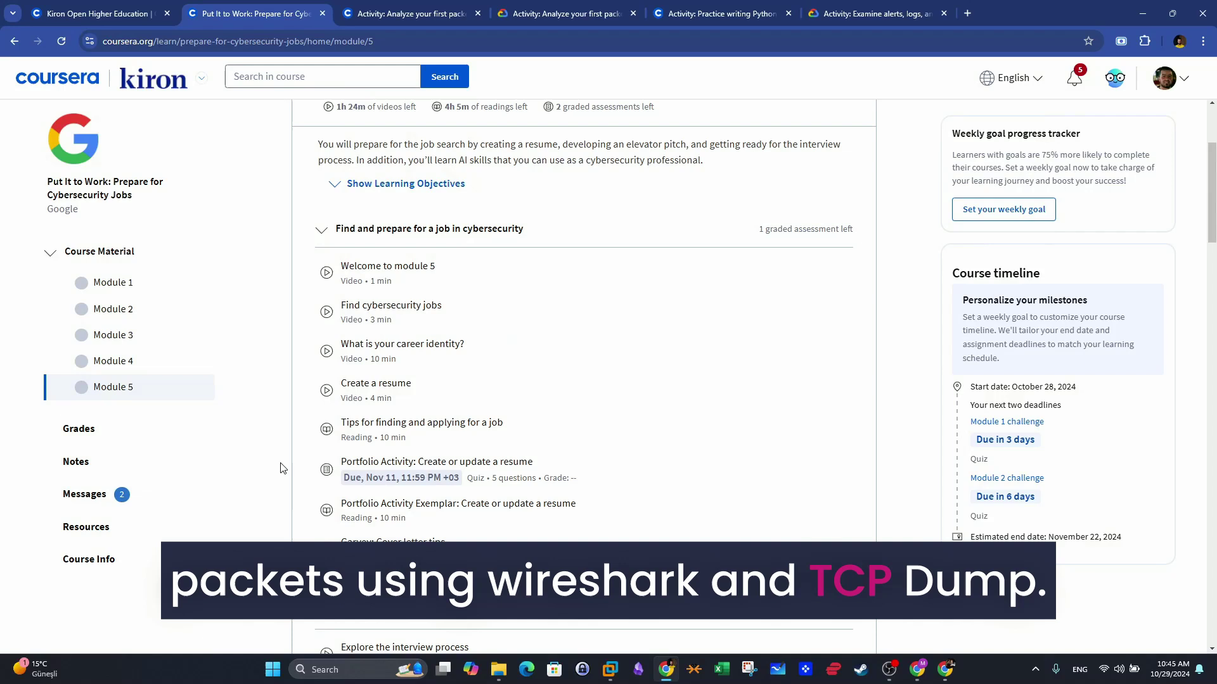
{"action": "left_click_drag", "start_coordinate": [326, 466], "coordinate": [533, 462]}
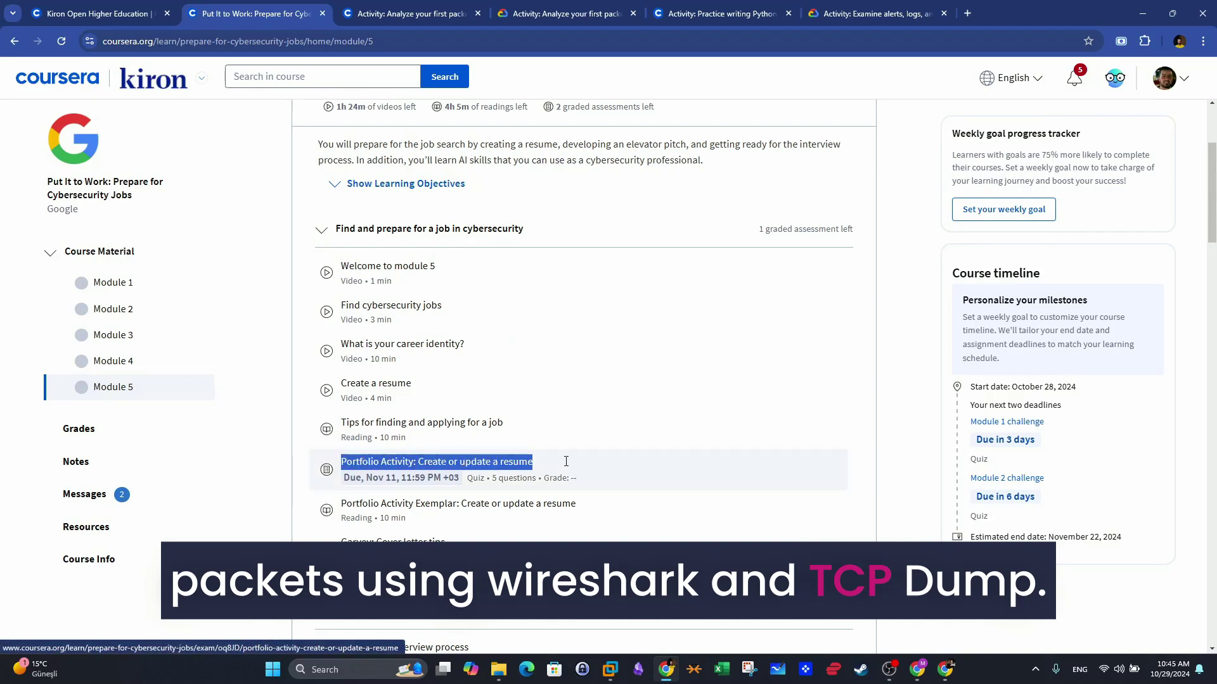
{"action": "left_click_drag", "start_coordinate": [335, 423], "coordinate": [511, 420]}
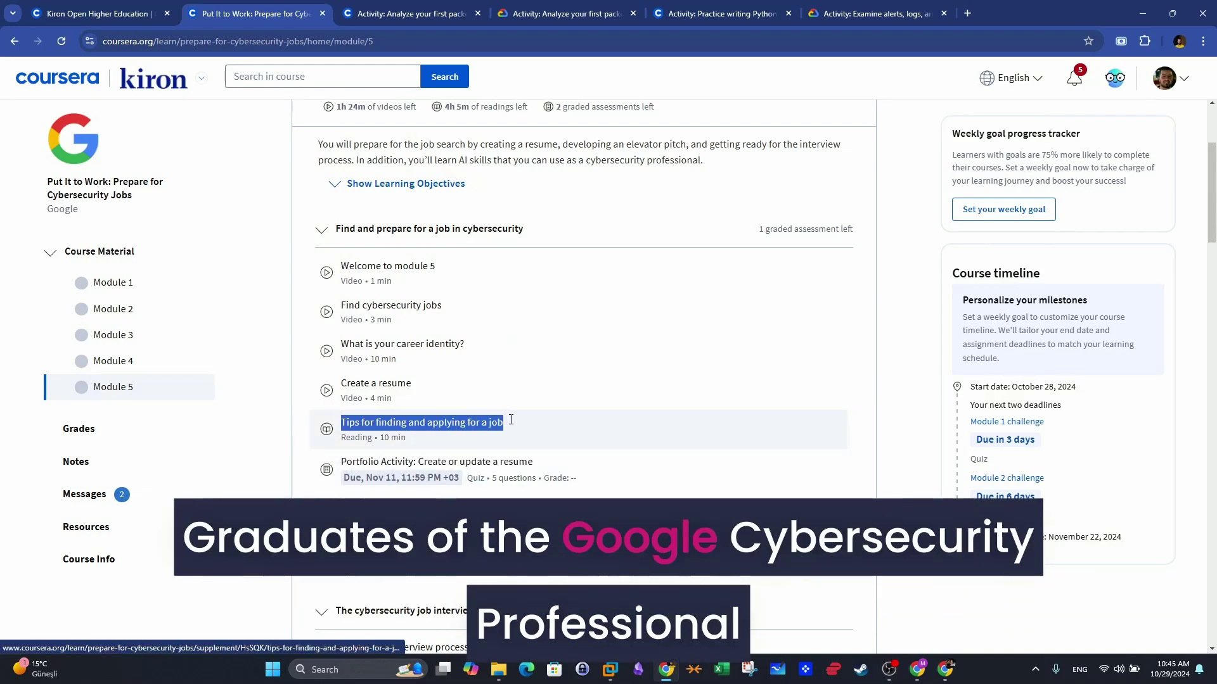
{"action": "scroll", "coordinate": [517, 426], "scroll_direction": "down", "scroll_amount": 7}
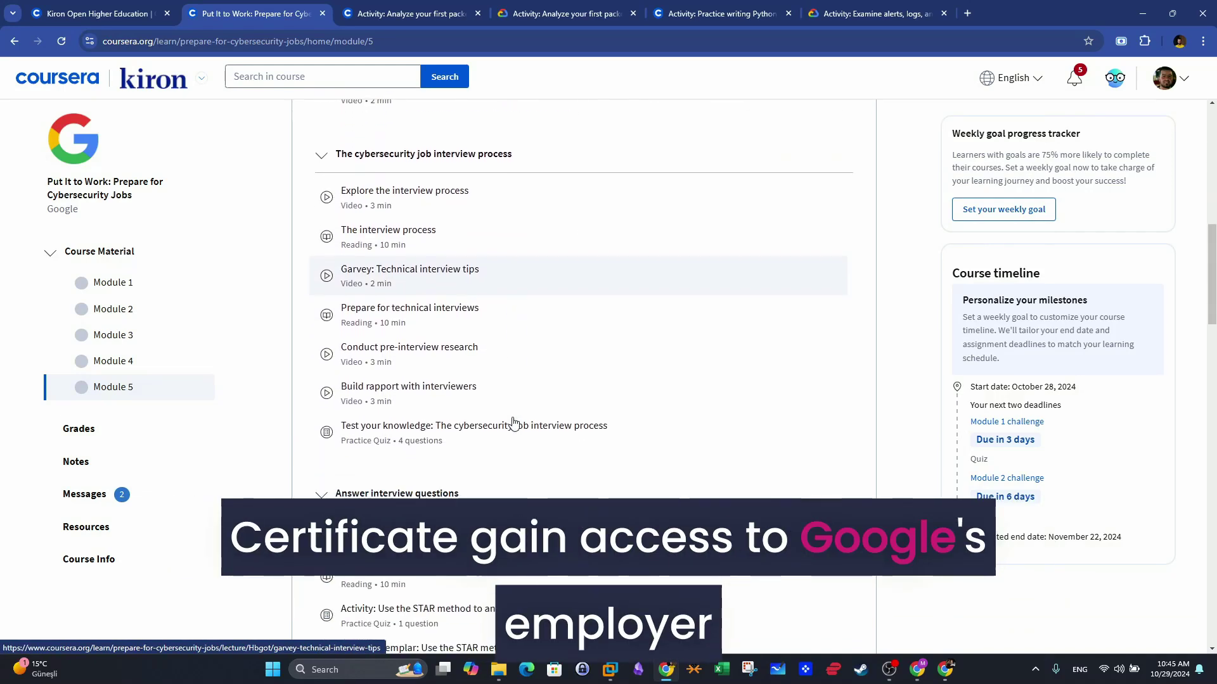
{"action": "left_click_drag", "start_coordinate": [292, 393], "coordinate": [476, 387]}
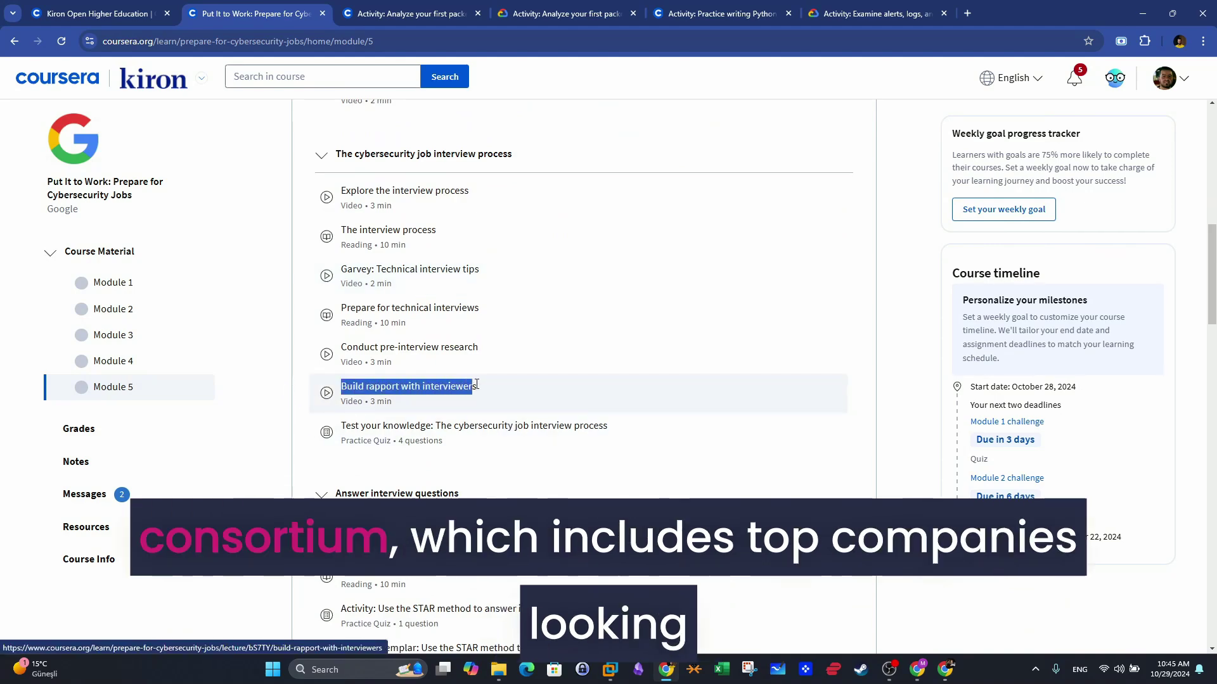
{"action": "left_click_drag", "start_coordinate": [313, 424], "coordinate": [580, 426]}
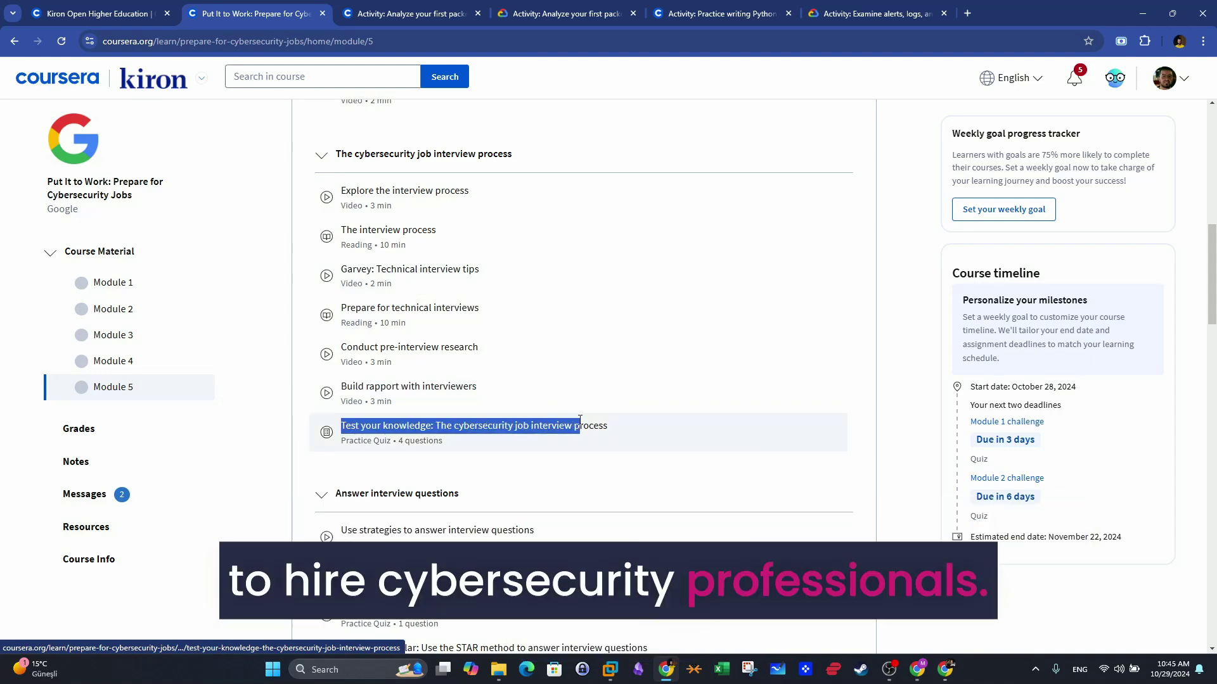
{"action": "scroll", "coordinate": [523, 430], "scroll_direction": "down", "scroll_amount": 5}
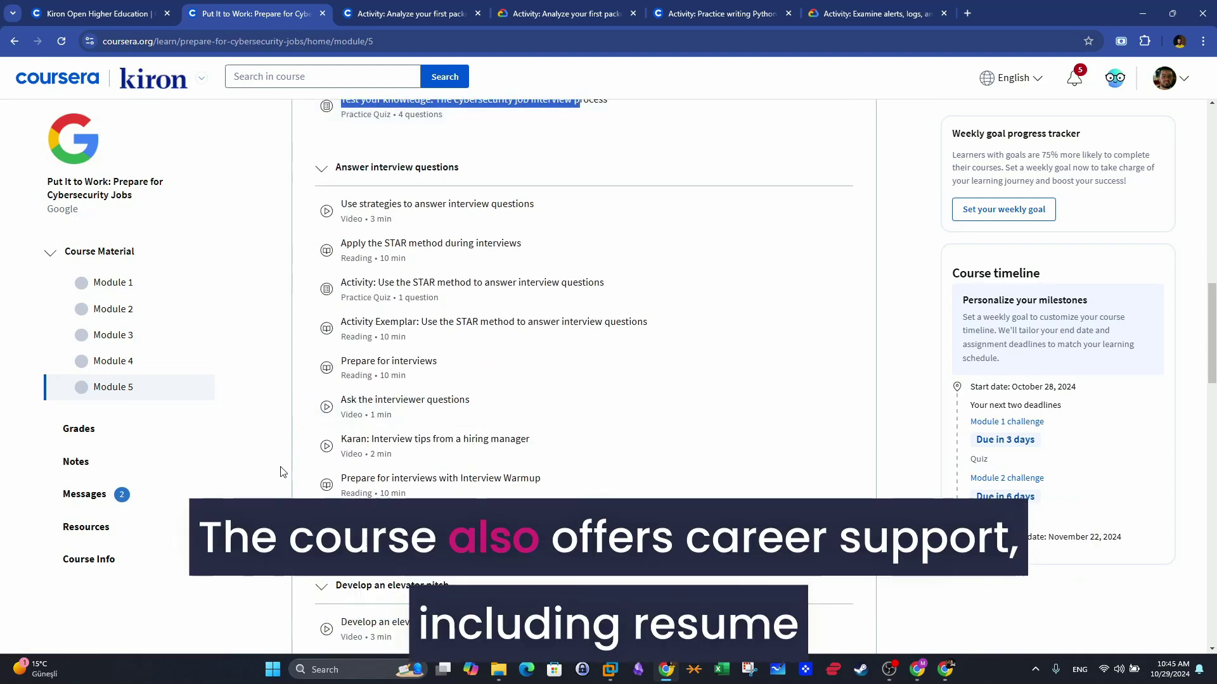
{"action": "left_click", "coordinate": [282, 482]}
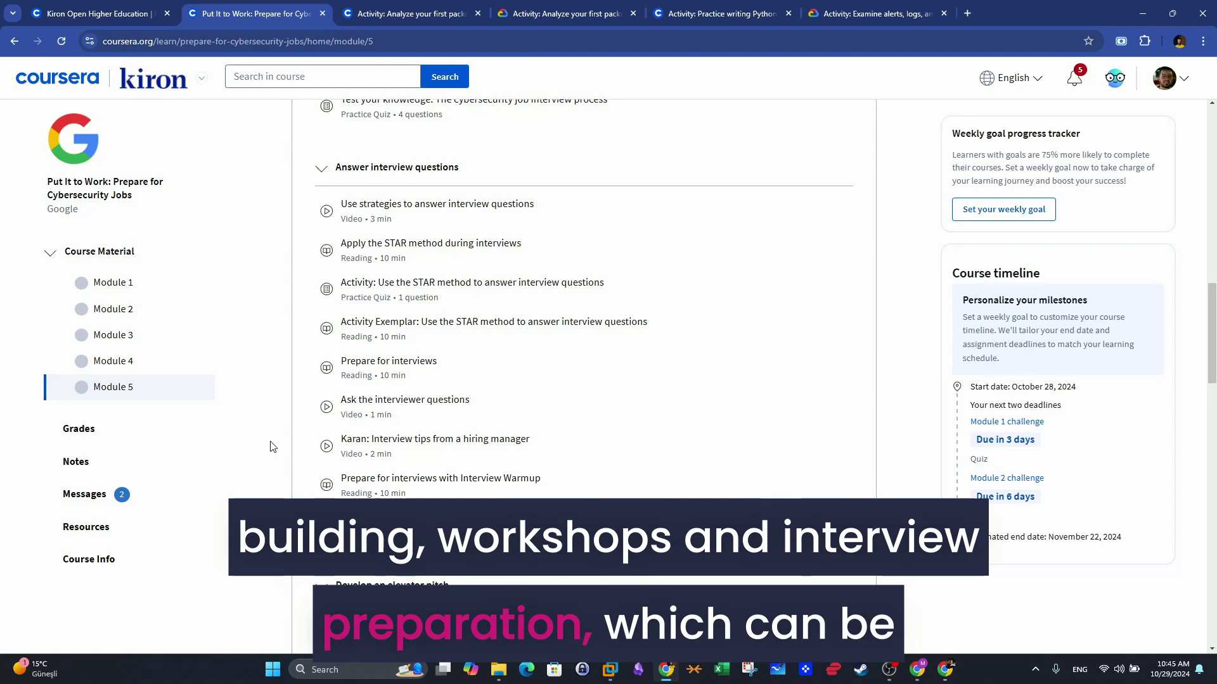
{"action": "scroll", "coordinate": [272, 446], "scroll_direction": "down", "scroll_amount": 5}
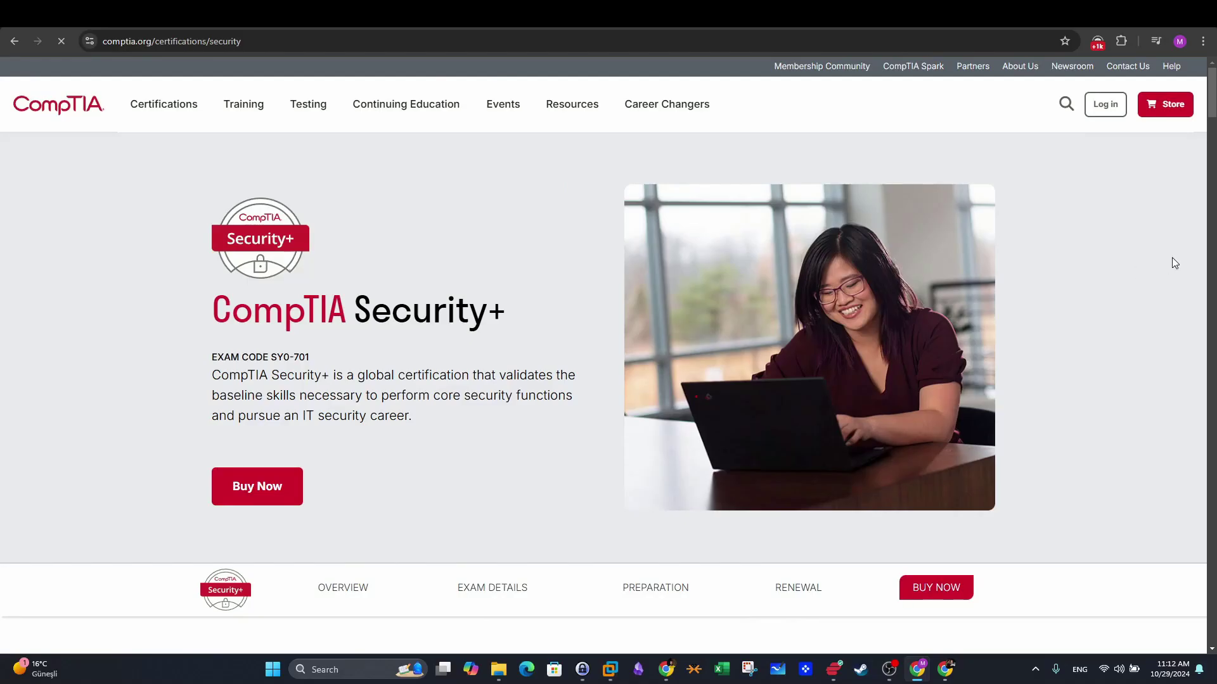
{"action": "left_click_drag", "start_coordinate": [496, 319], "coordinate": [213, 317]}
{"action": "left_click", "coordinate": [306, 370]}
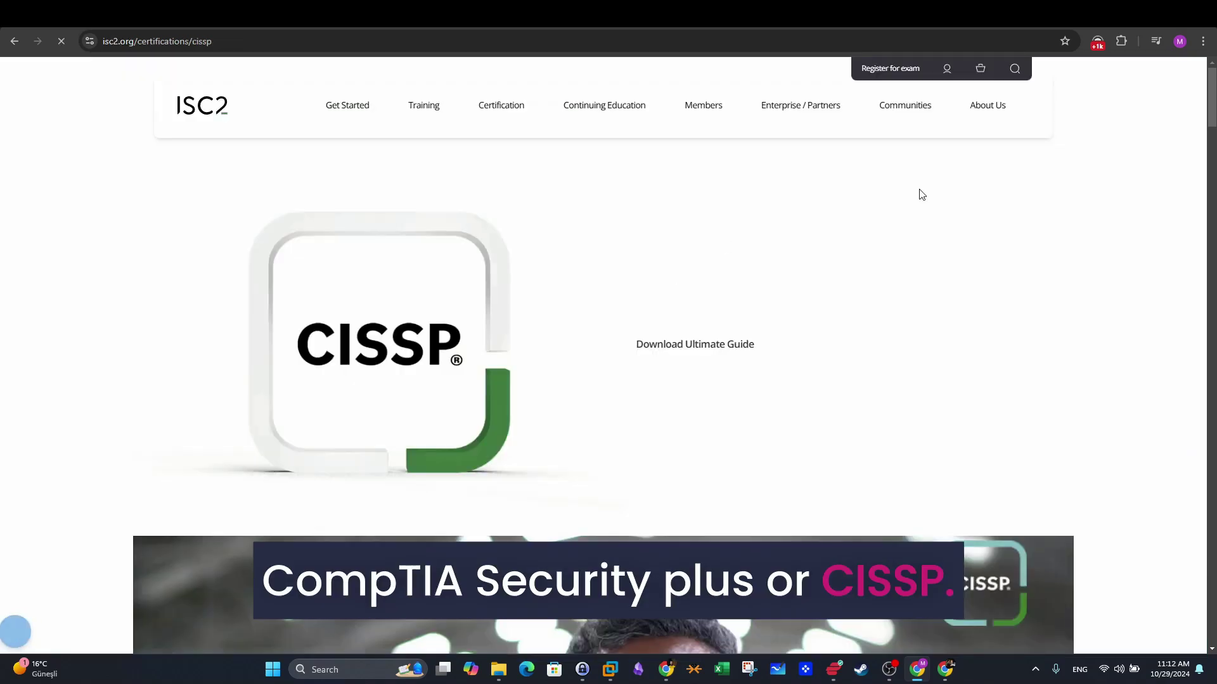
{"action": "scroll", "coordinate": [923, 197], "scroll_direction": "down", "scroll_amount": 3}
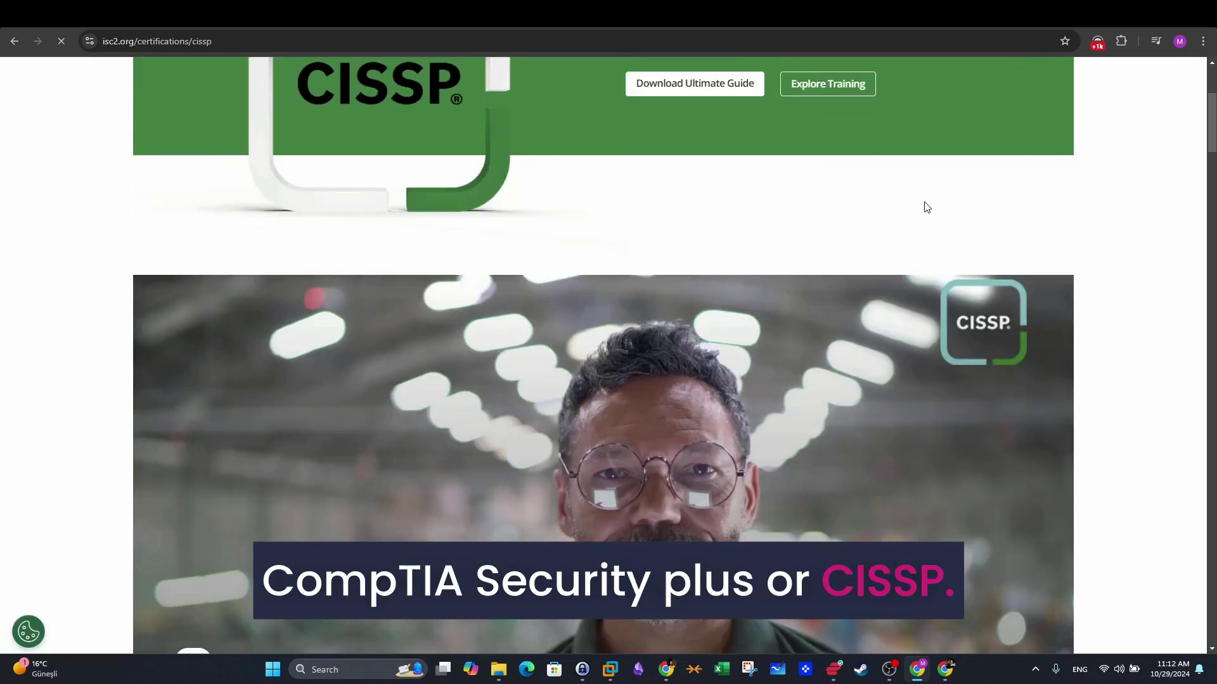
{"action": "scroll", "coordinate": [924, 203], "scroll_direction": "up", "scroll_amount": 3}
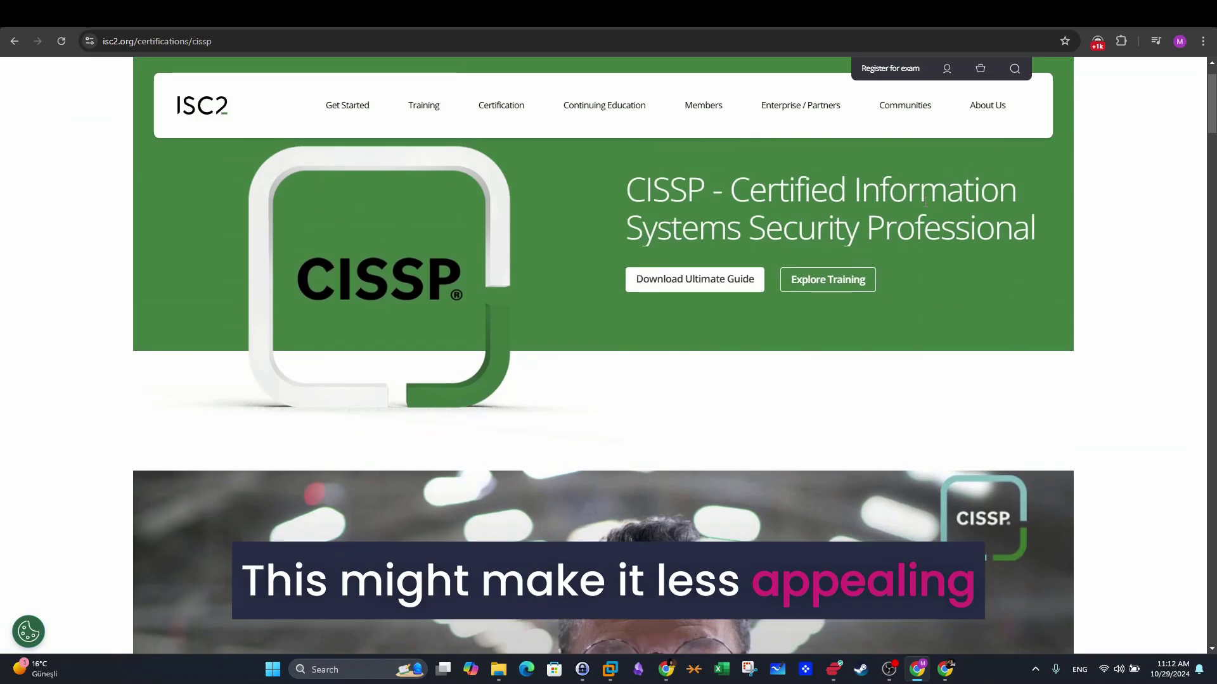
{"action": "scroll", "coordinate": [925, 201], "scroll_direction": "down", "scroll_amount": 5}
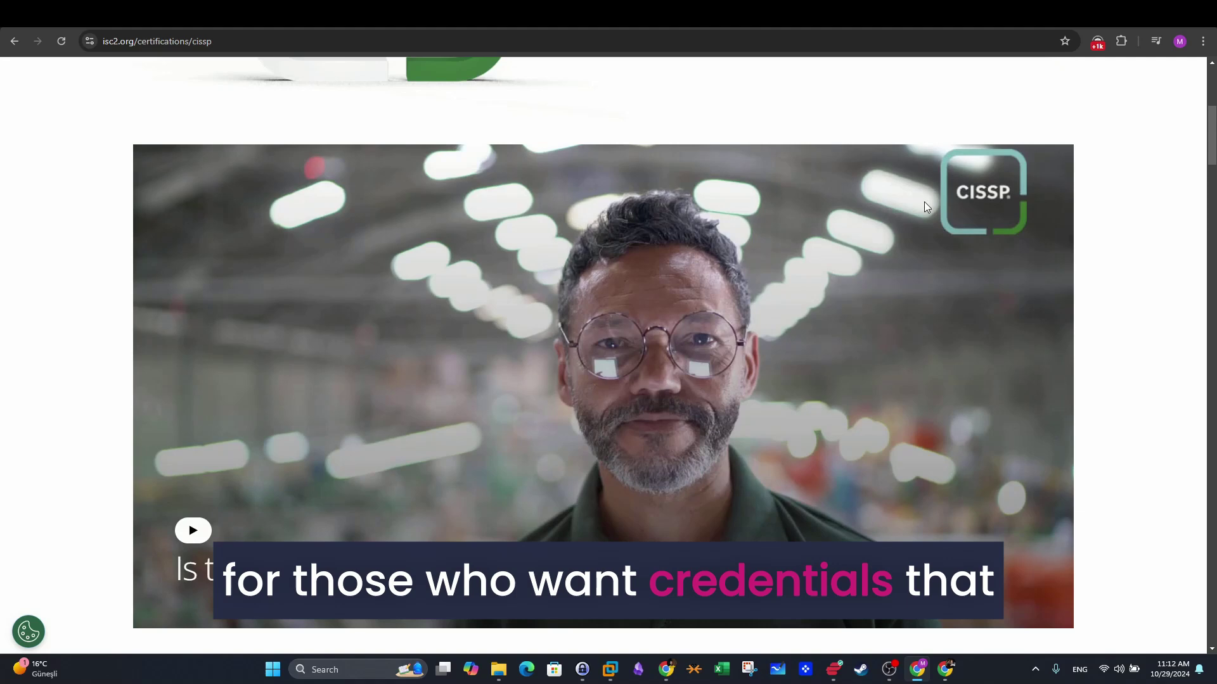
{"action": "scroll", "coordinate": [924, 202], "scroll_direction": "up", "scroll_amount": 6}
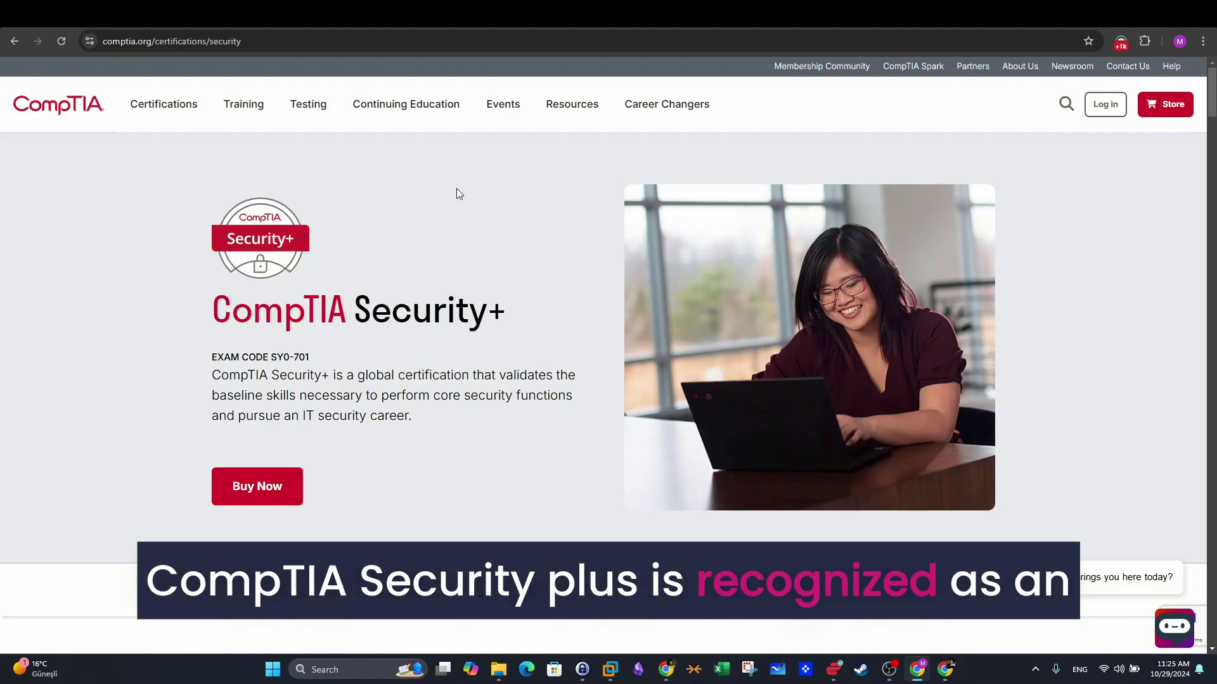
- Jump to the Security+ exam details and highlight all five skill area descriptions
{"action": "scroll", "coordinate": [456, 189], "scroll_direction": "down", "scroll_amount": 5}
{"action": "left_click", "coordinate": [458, 195]}
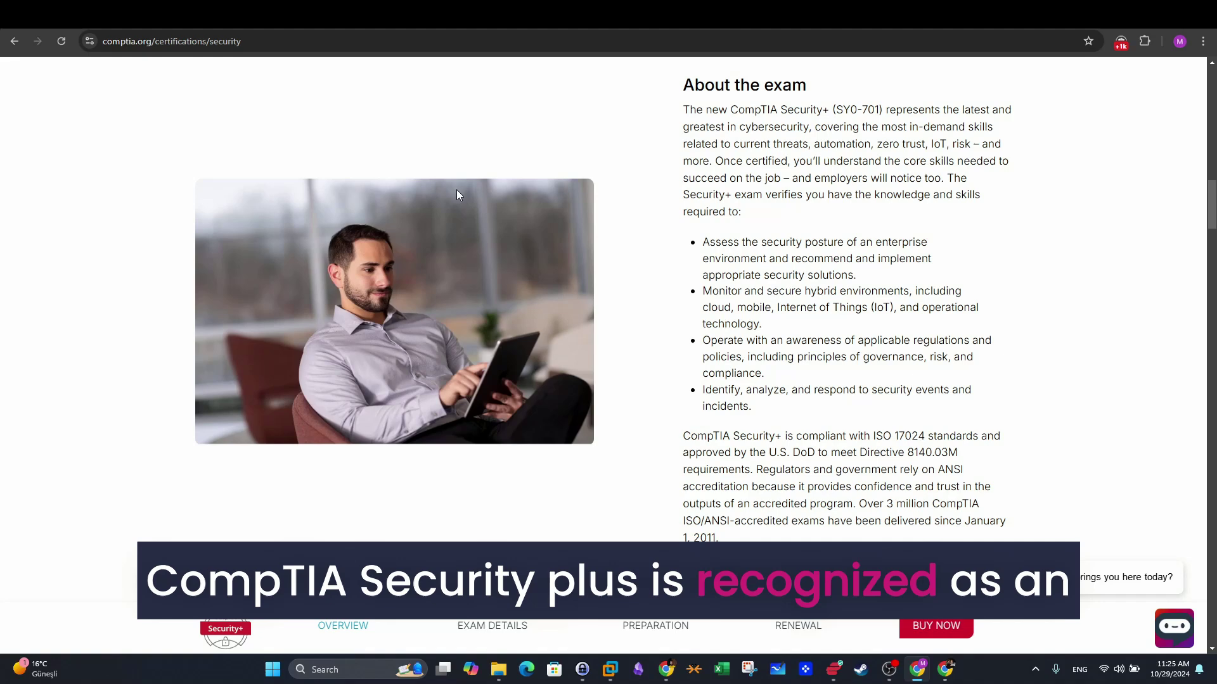
{"action": "scroll", "coordinate": [459, 195], "scroll_direction": "down", "scroll_amount": 5}
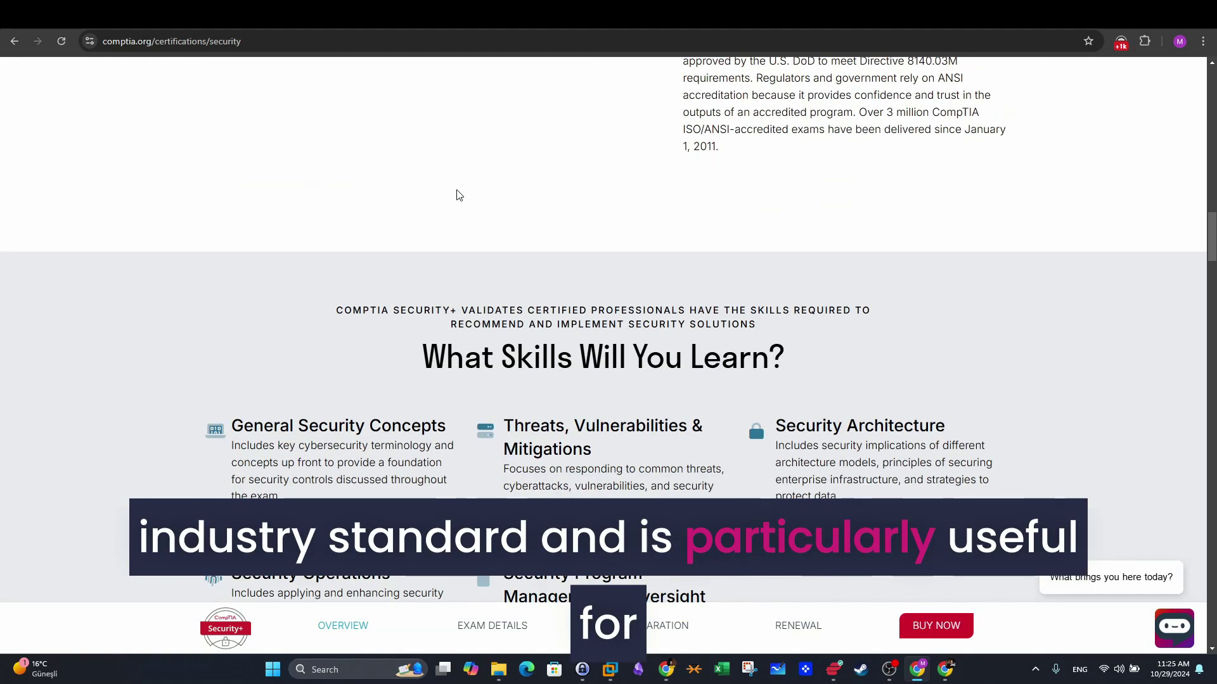
{"action": "scroll", "coordinate": [458, 195], "scroll_direction": "down", "scroll_amount": 3}
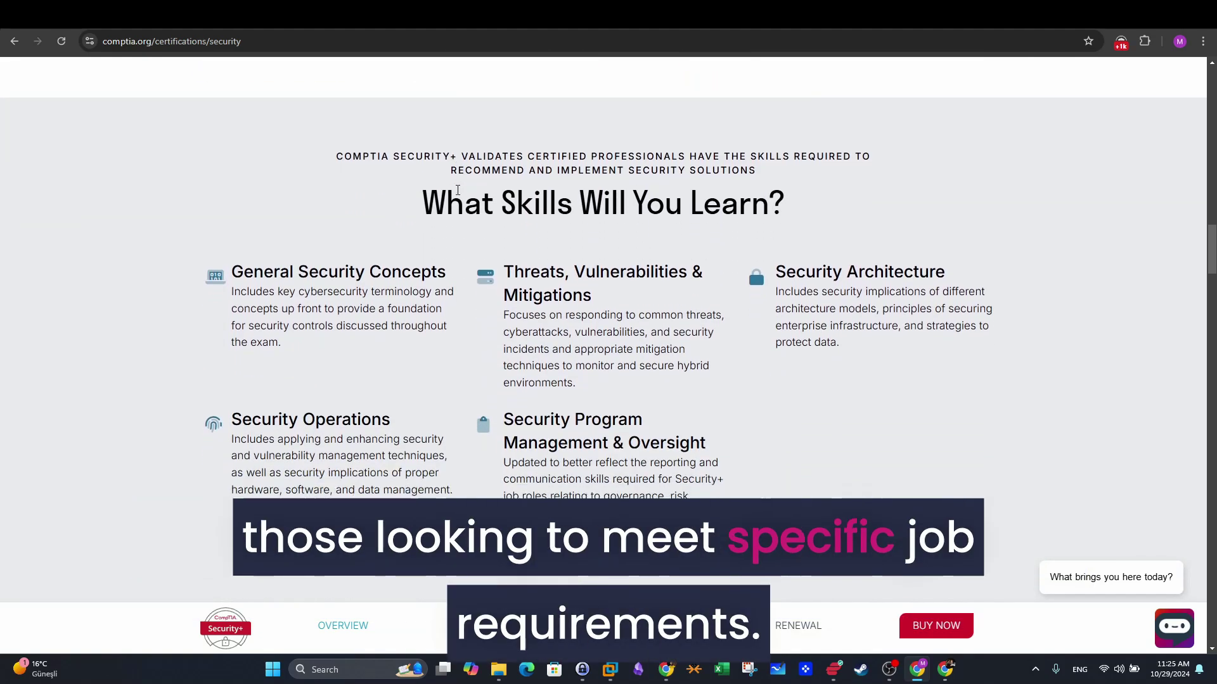
{"action": "scroll", "coordinate": [457, 190], "scroll_direction": "down", "scroll_amount": 1}
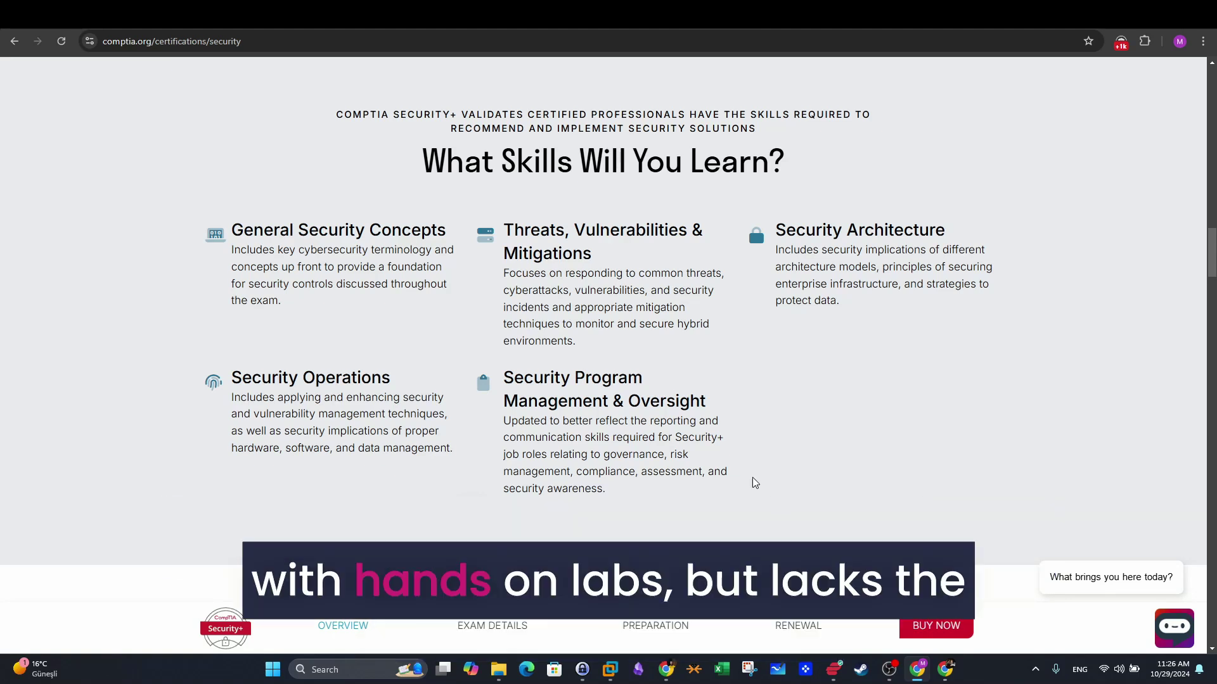
{"action": "left_click_drag", "start_coordinate": [754, 483], "coordinate": [226, 235]}
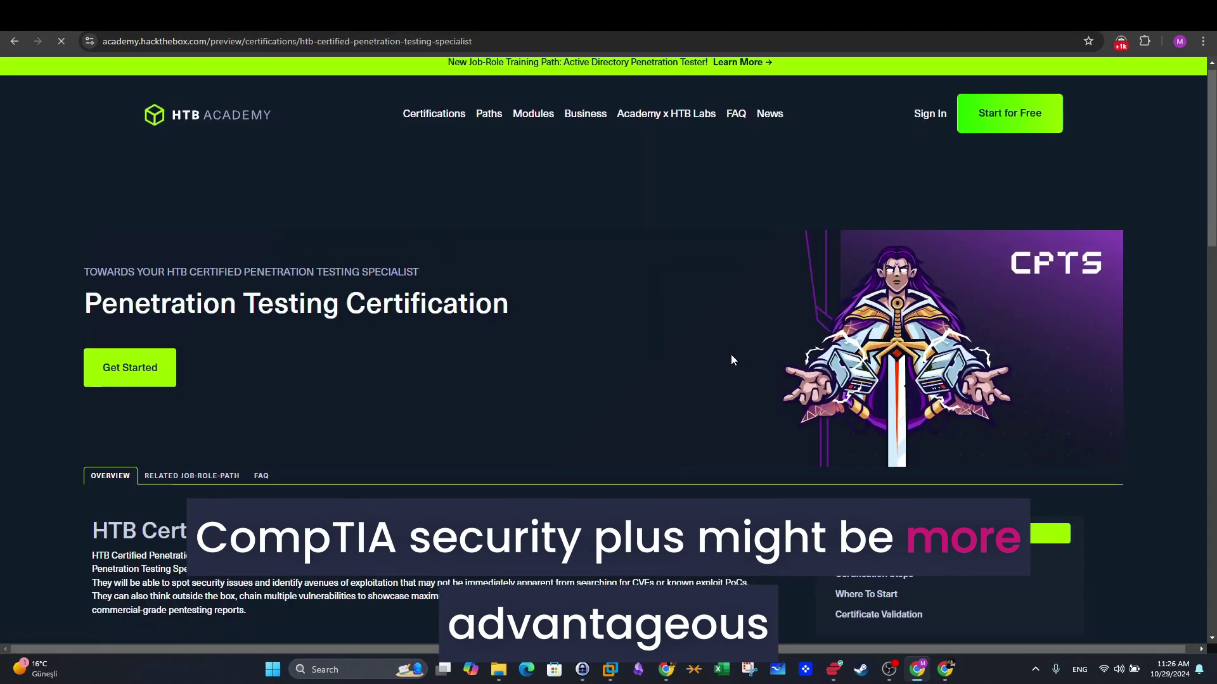
{"action": "scroll", "coordinate": [731, 360], "scroll_direction": "down", "scroll_amount": 3}
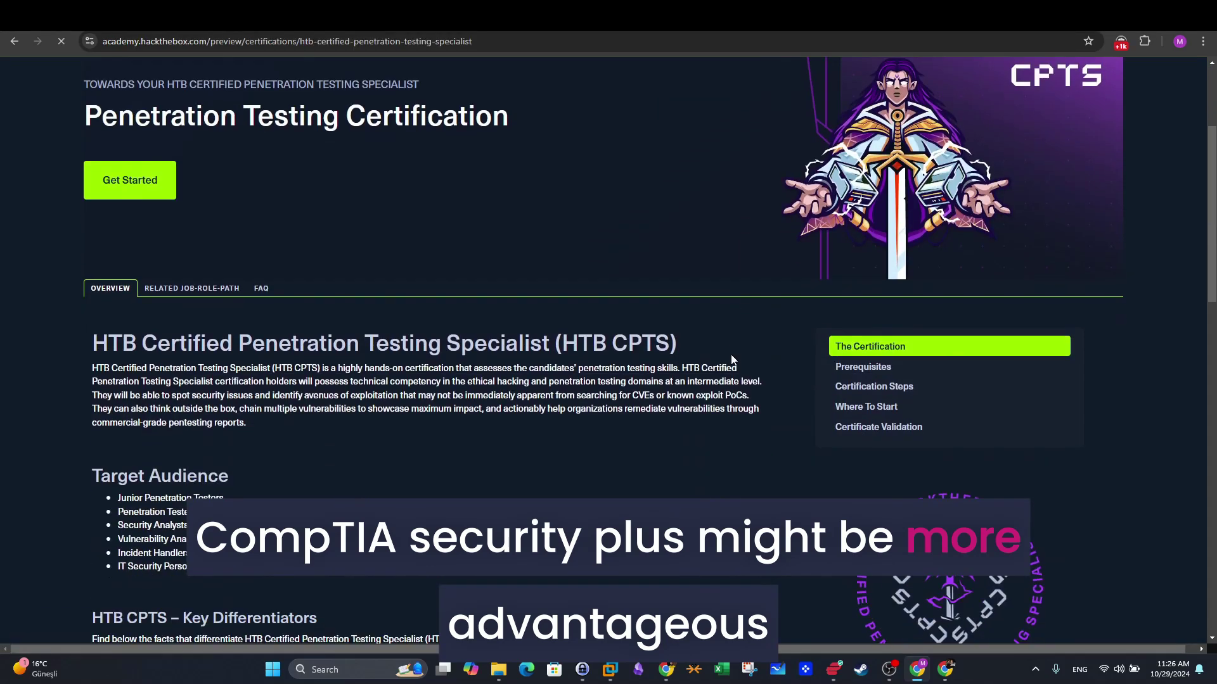
{"action": "scroll", "coordinate": [741, 357], "scroll_direction": "down", "scroll_amount": 2}
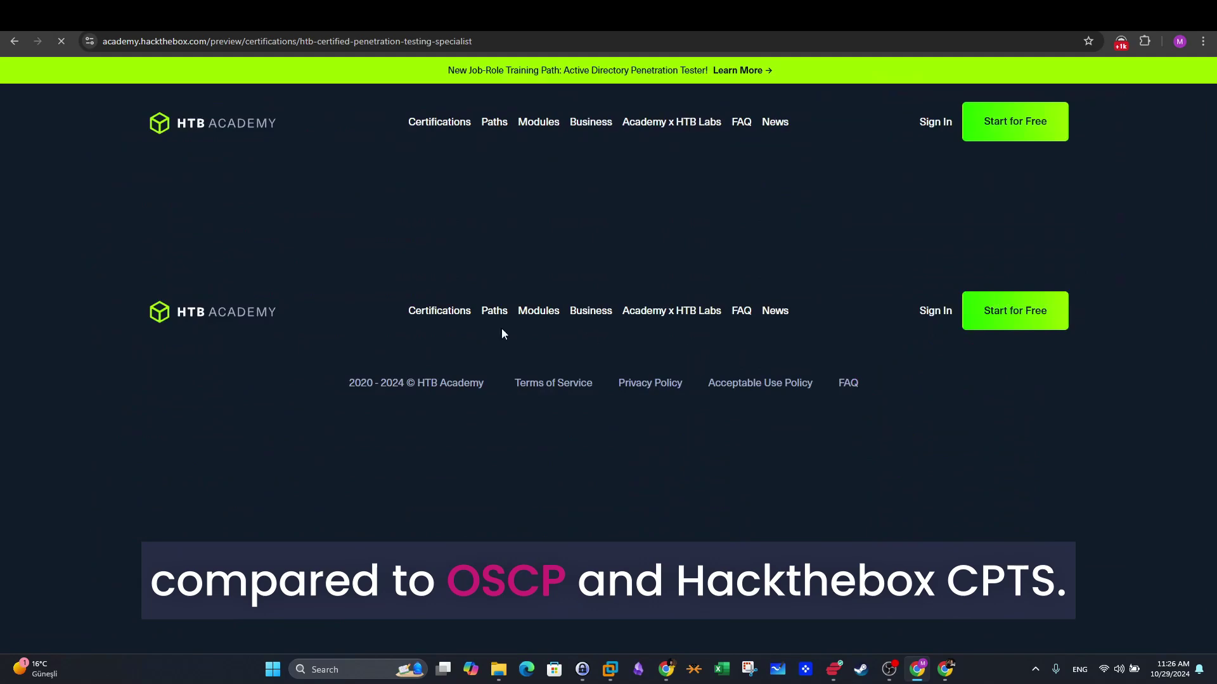
{"action": "scroll", "coordinate": [489, 332], "scroll_direction": "down", "scroll_amount": 3}
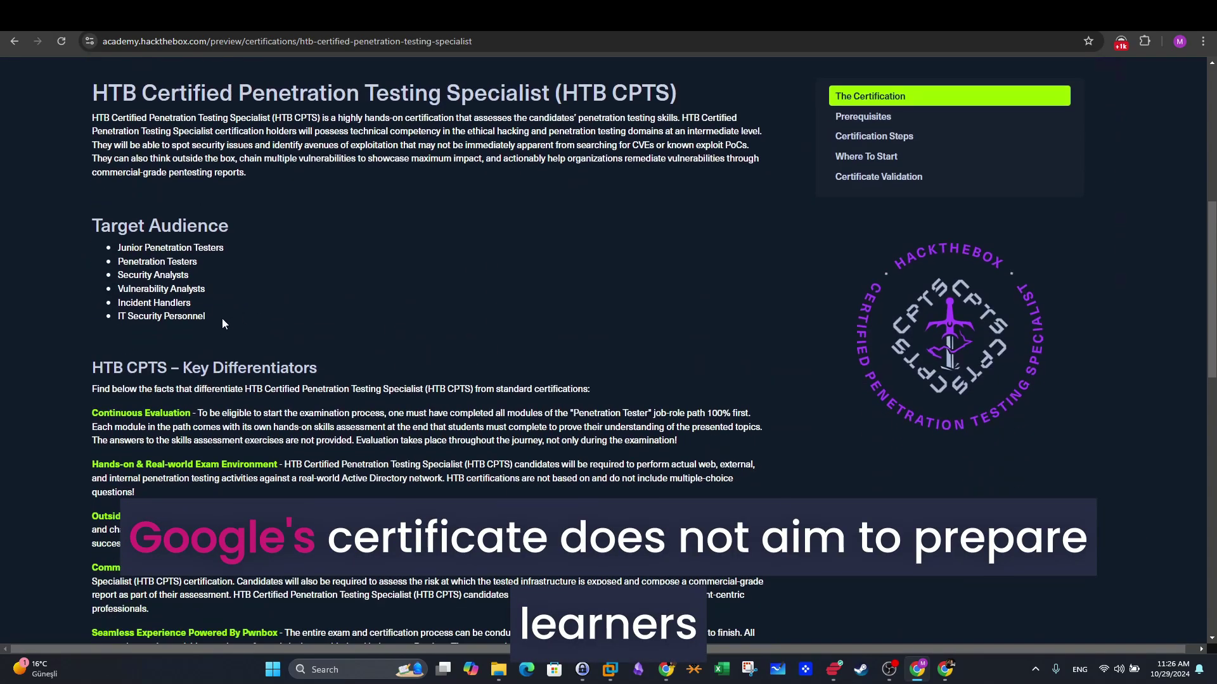
{"action": "left_click_drag", "start_coordinate": [221, 318], "coordinate": [110, 249]}
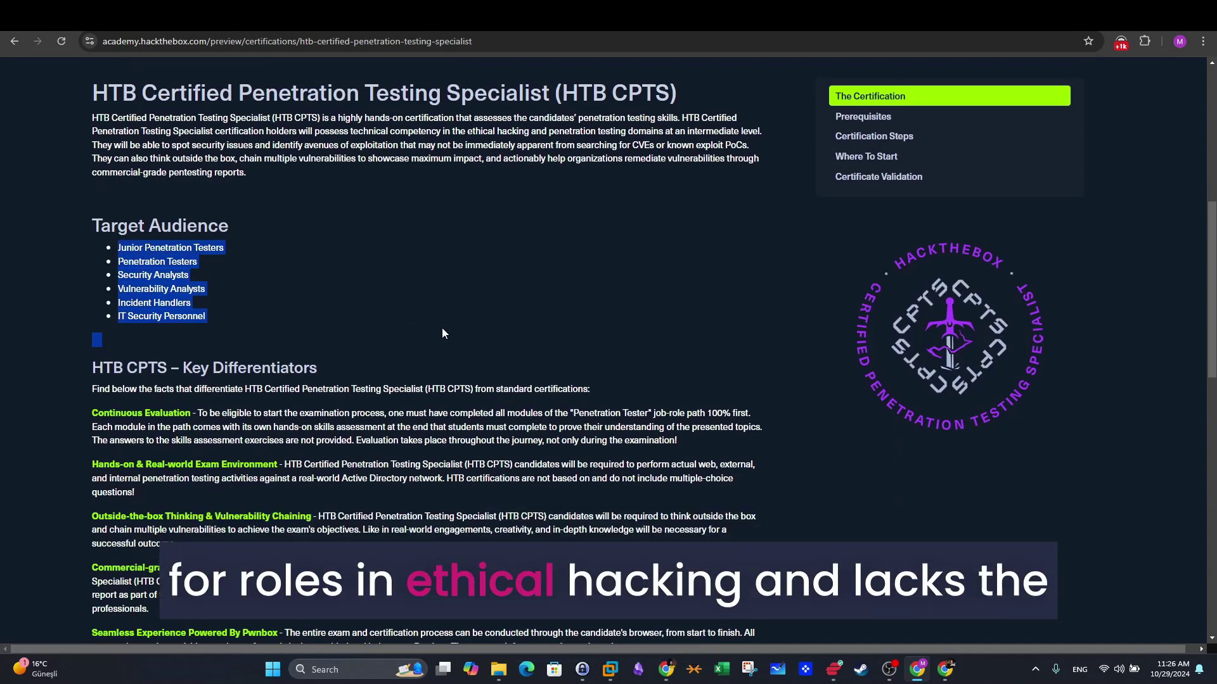
{"action": "scroll", "coordinate": [442, 329], "scroll_direction": "down", "scroll_amount": 3}
{"action": "scroll", "coordinate": [444, 336], "scroll_direction": "down", "scroll_amount": 3}
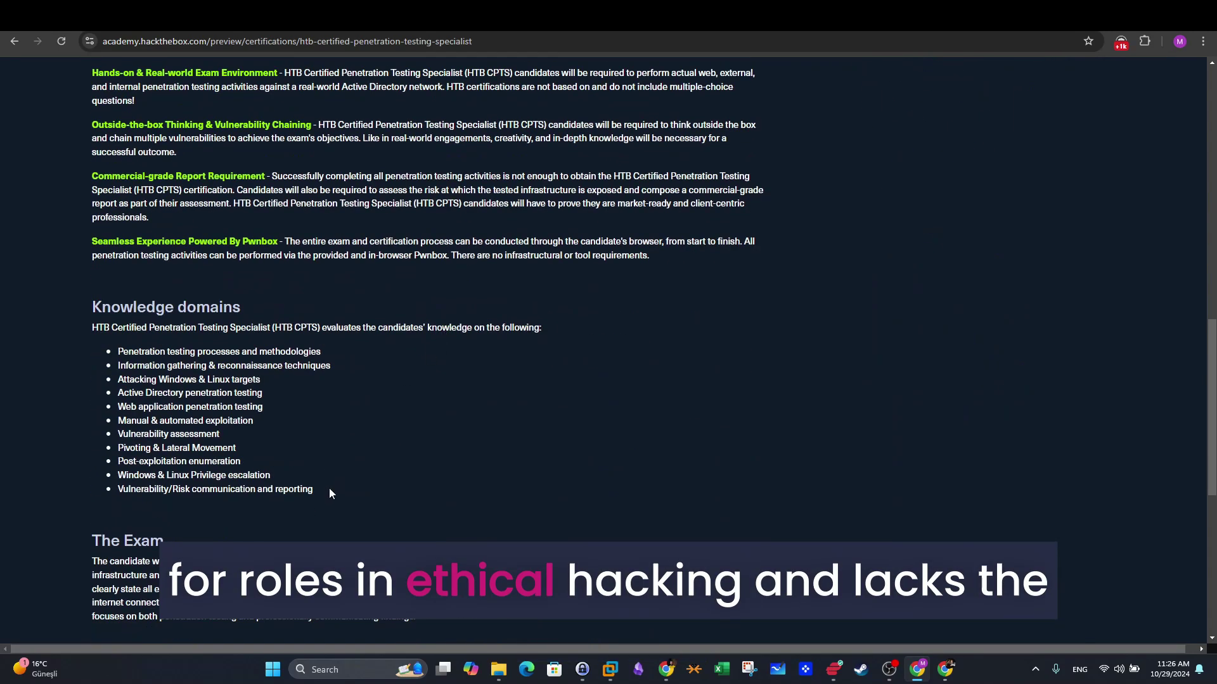
{"action": "left_click_drag", "start_coordinate": [329, 488], "coordinate": [117, 379]}
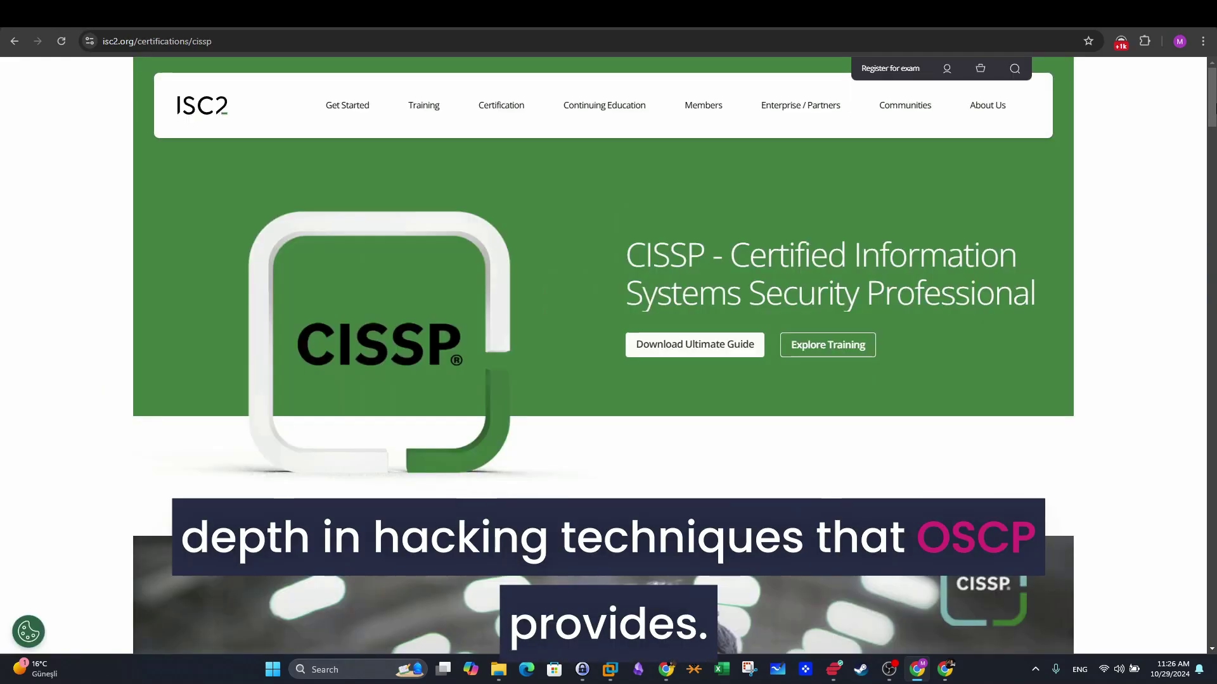
{"action": "scroll", "coordinate": [602, 355], "scroll_direction": "down", "scroll_amount": 10}
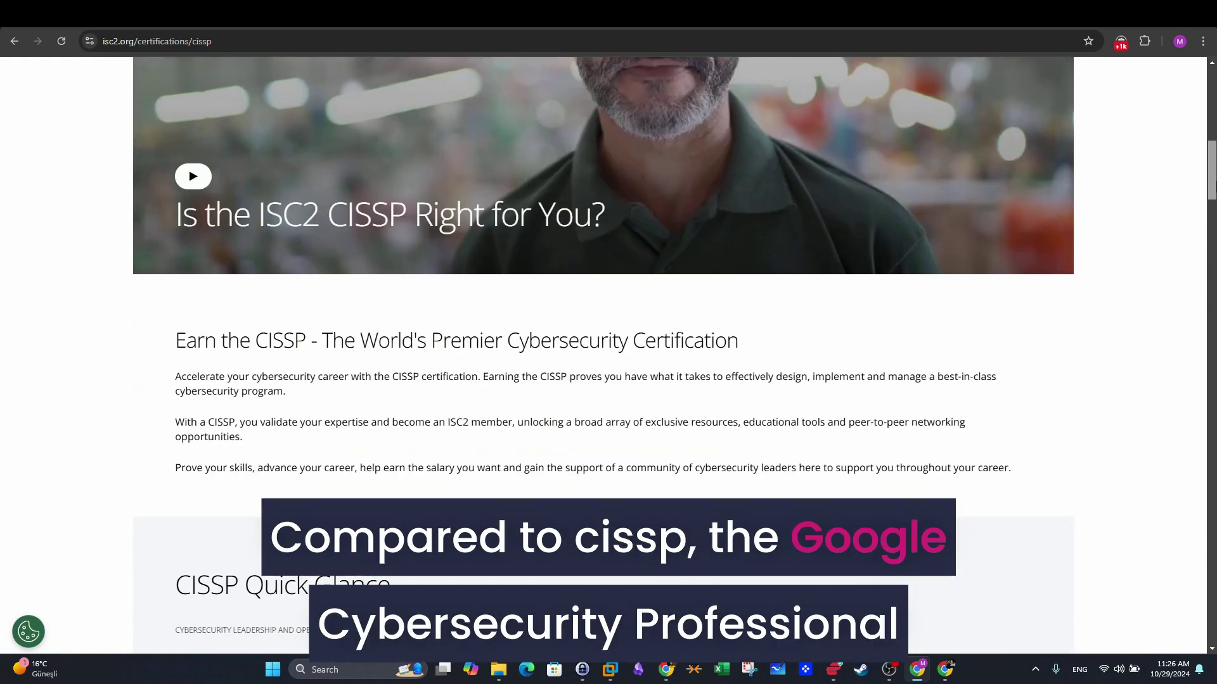
{"action": "scroll", "coordinate": [602, 355], "scroll_direction": "down", "scroll_amount": 4}
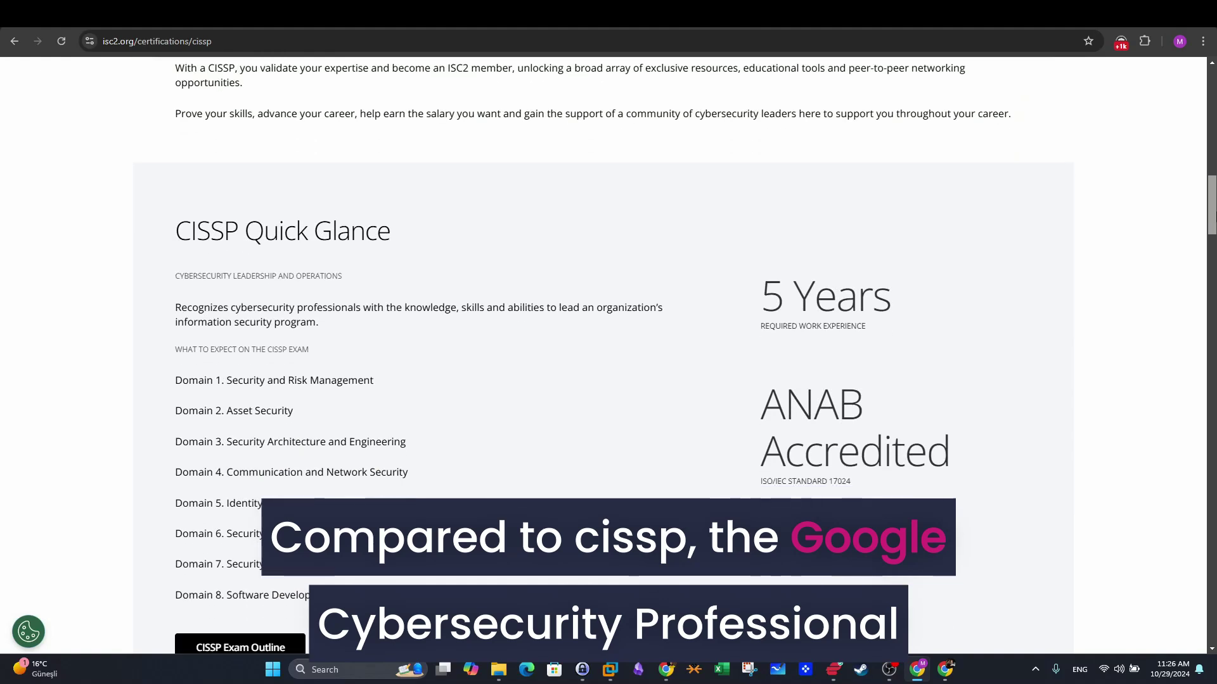
{"action": "scroll", "coordinate": [602, 355], "scroll_direction": "down", "scroll_amount": 1}
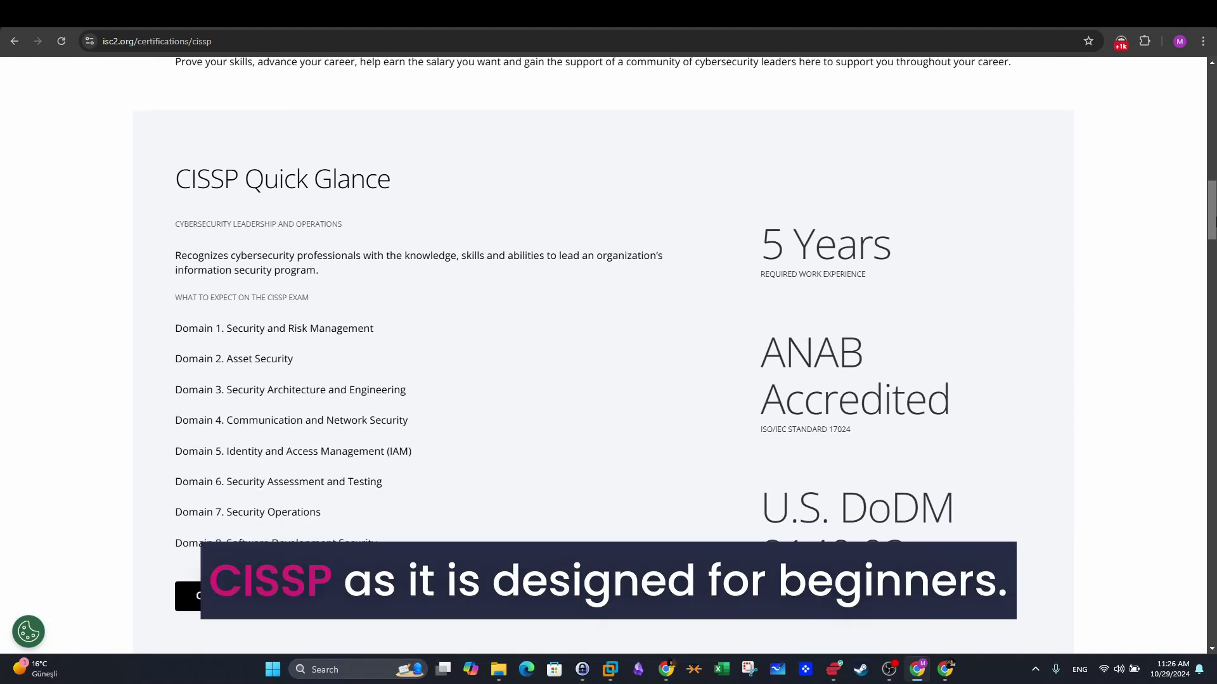
{"action": "left_click_drag", "start_coordinate": [376, 544], "coordinate": [167, 337]}
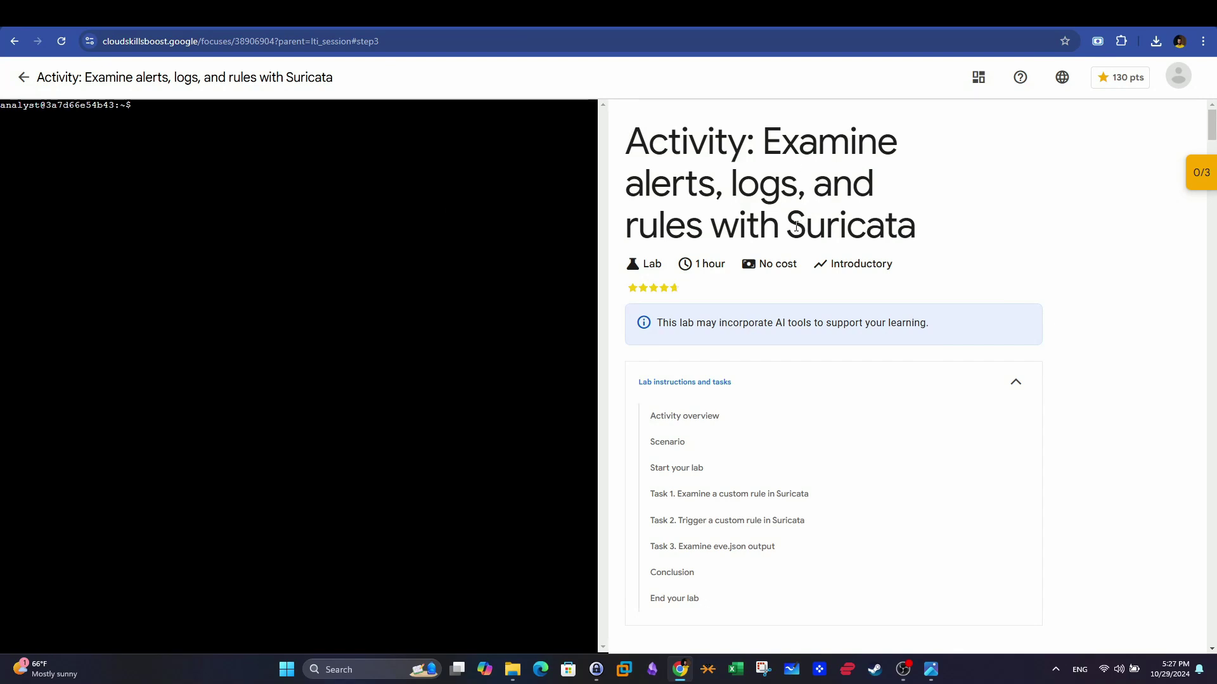
- Run ls in the lab terminal to list custom.rules and sample.pcap, zooming to 125%
{"action": "left_click_drag", "start_coordinate": [796, 226], "coordinate": [930, 237]}
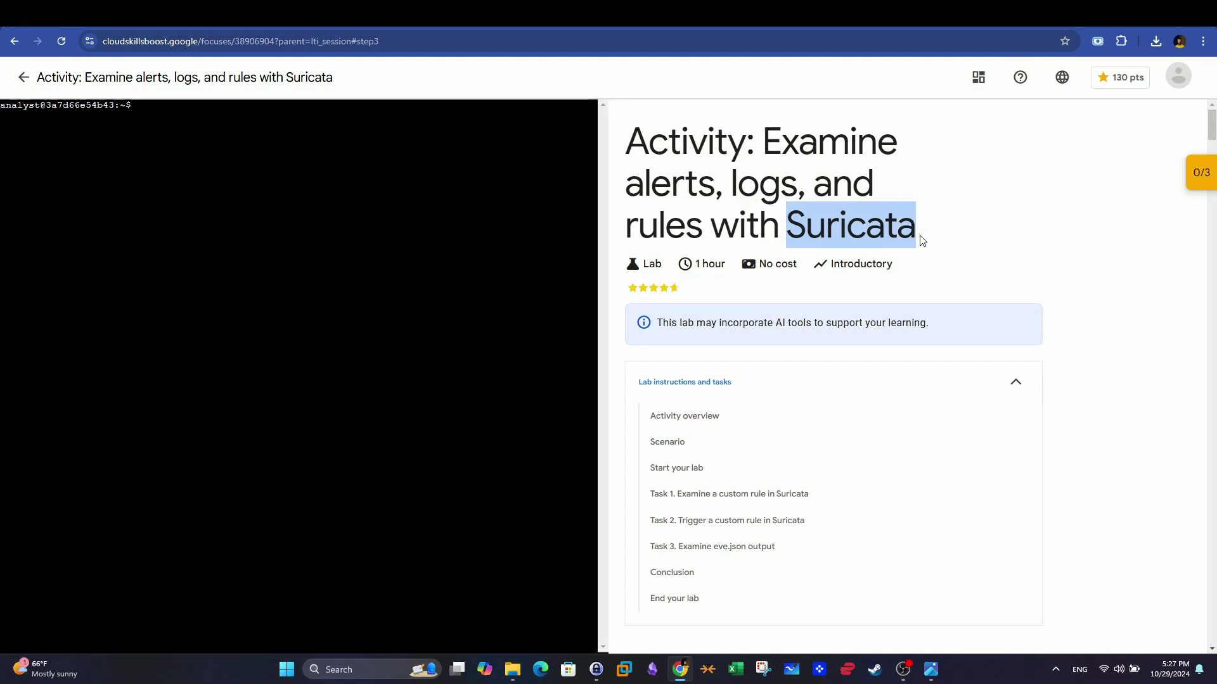
{"action": "left_click", "coordinate": [289, 185]}
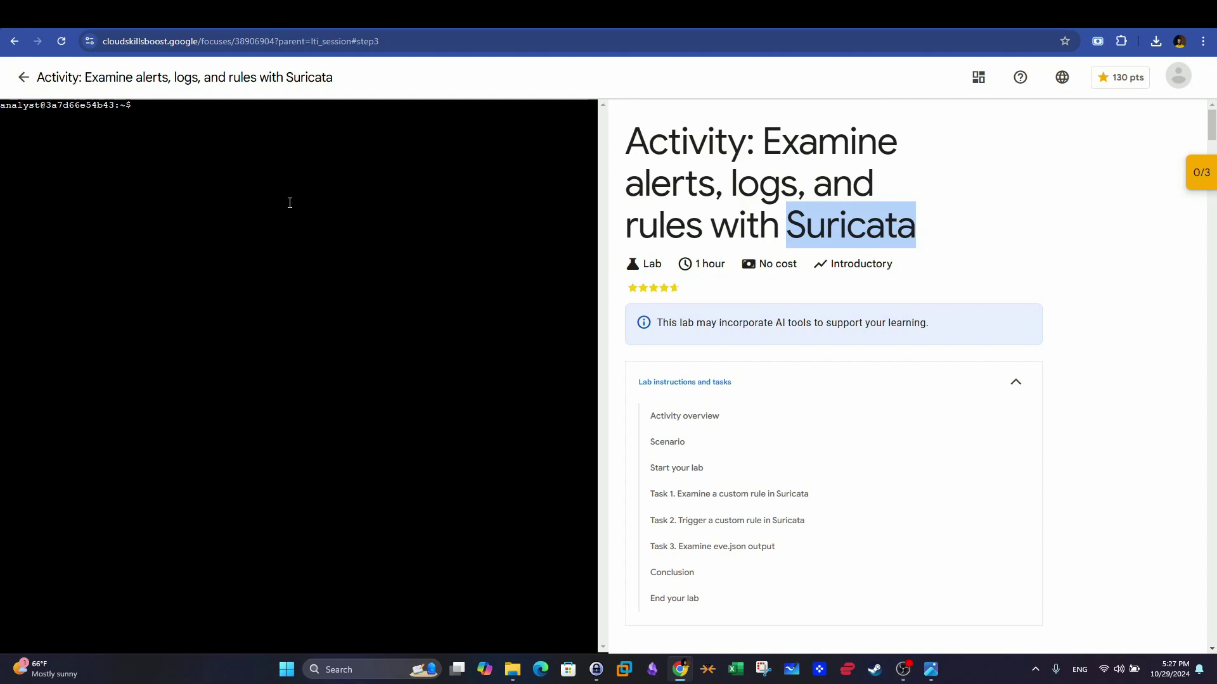
{"action": "type", "text": "ls"}
{"action": "key", "text": "Return"}
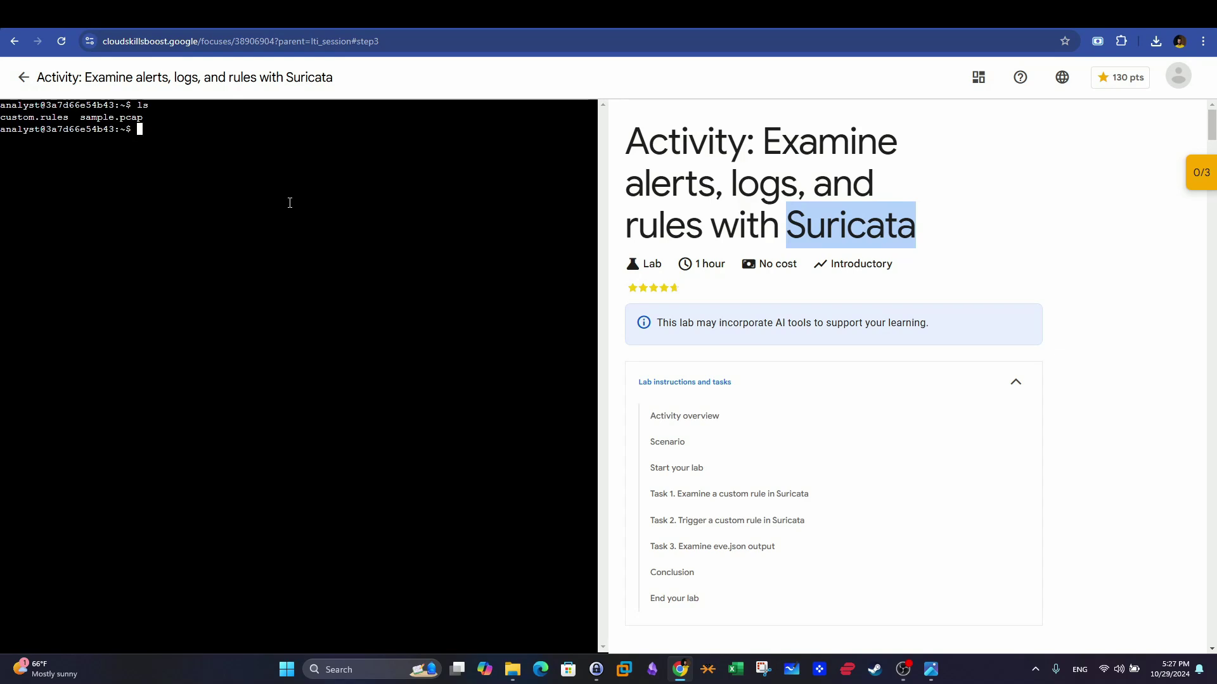
{"action": "left_click_drag", "start_coordinate": [81, 118], "coordinate": [14, 120]}
{"action": "key", "text": "ctrl+plus"}
{"action": "key", "text": "ctrl+plus"}
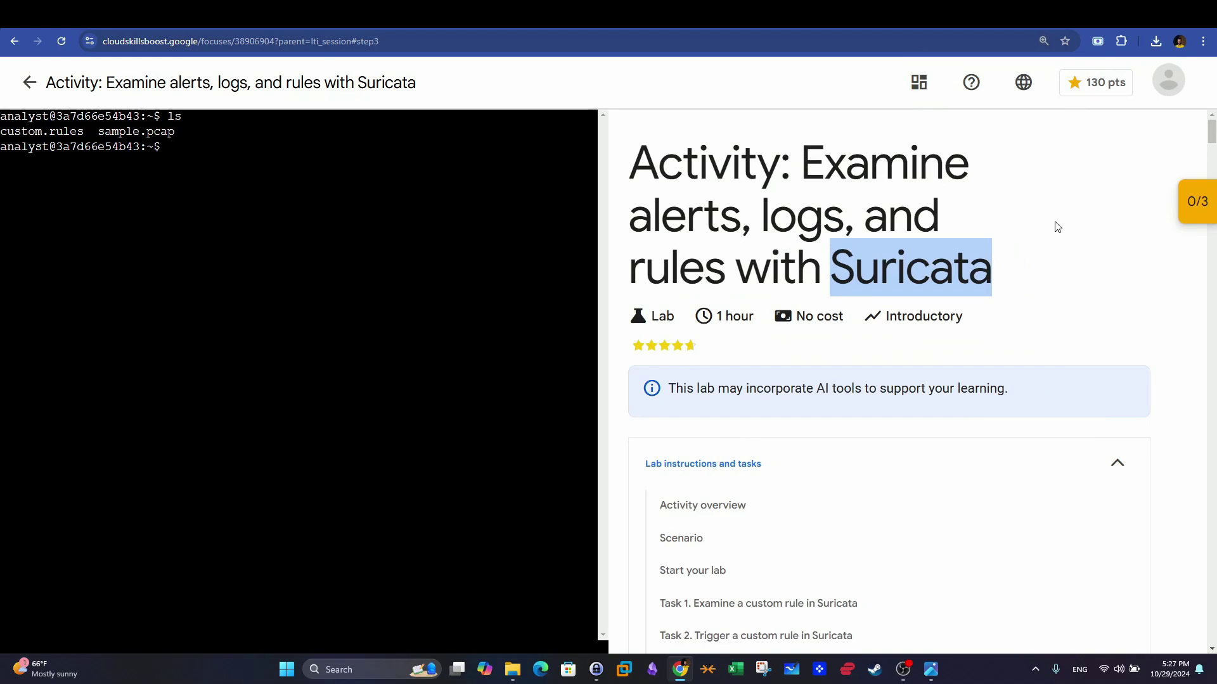
{"action": "left_click_drag", "start_coordinate": [1210, 133], "coordinate": [546, 187]}
{"action": "left_click_drag", "start_coordinate": [80, 131], "coordinate": [84, 131]}
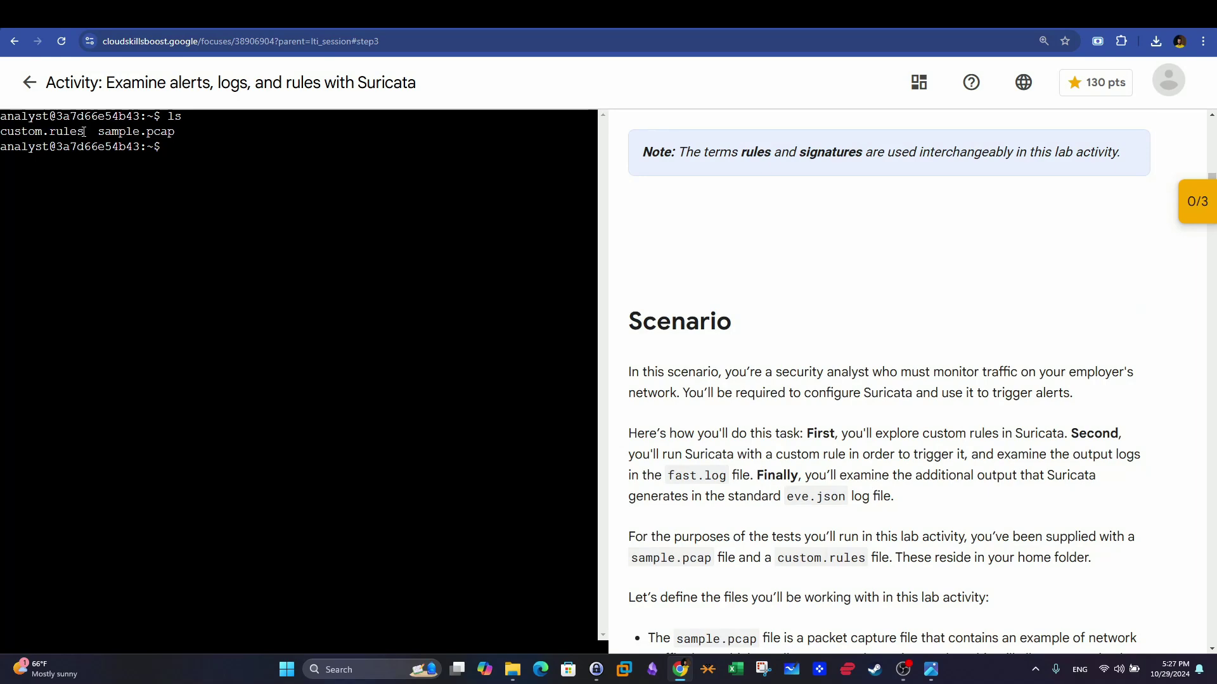
{"action": "scroll", "coordinate": [708, 217], "scroll_direction": "up", "scroll_amount": 5}
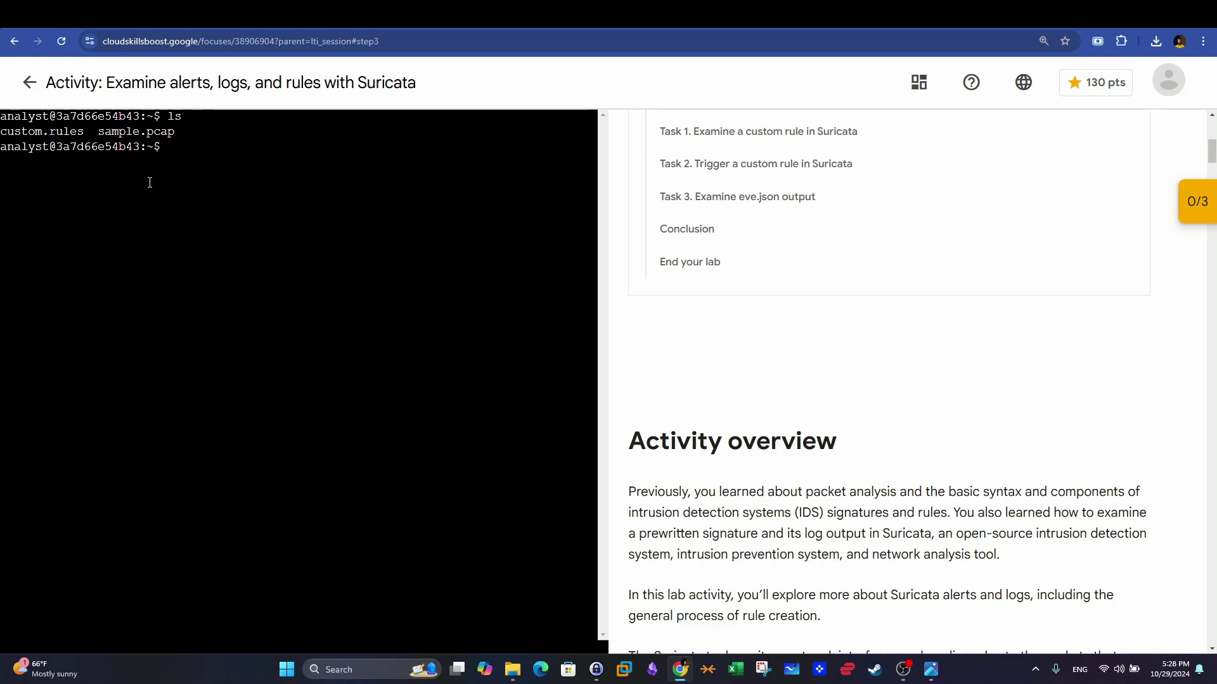
- Print the rule with cat custom.rules and highlight its alert action
{"action": "type", "text": "cat custom.rules"}
{"action": "key", "text": "Return"}
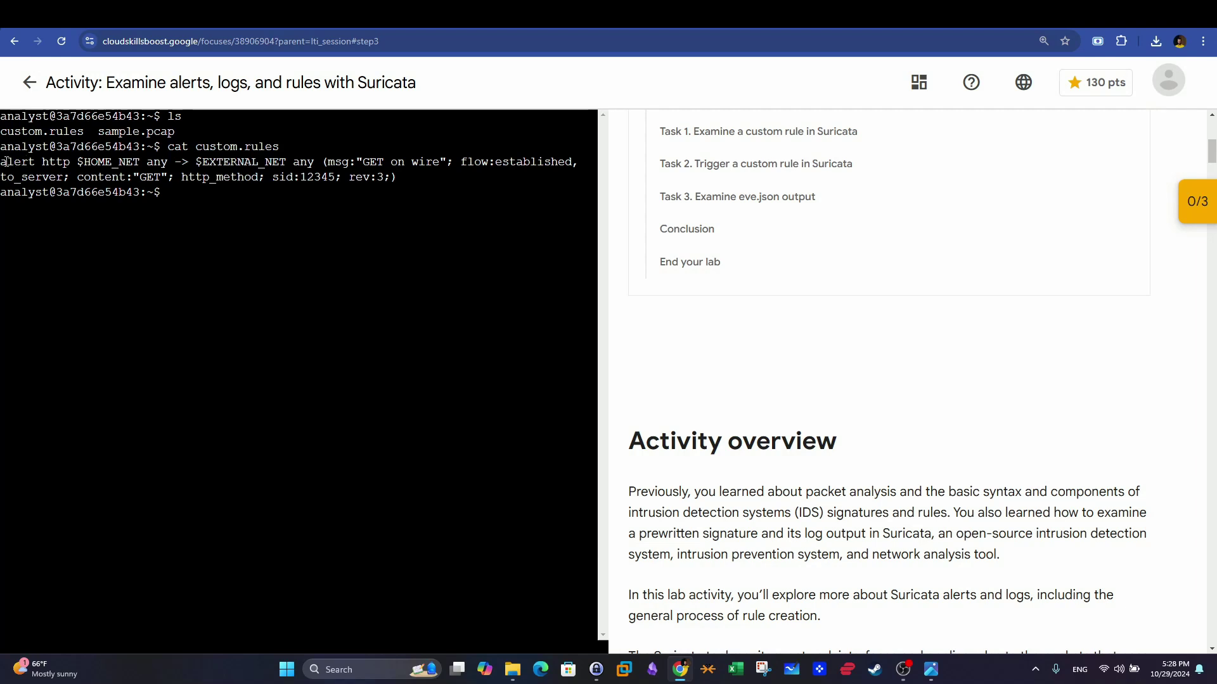
{"action": "left_click_drag", "start_coordinate": [4, 161], "coordinate": [393, 176]}
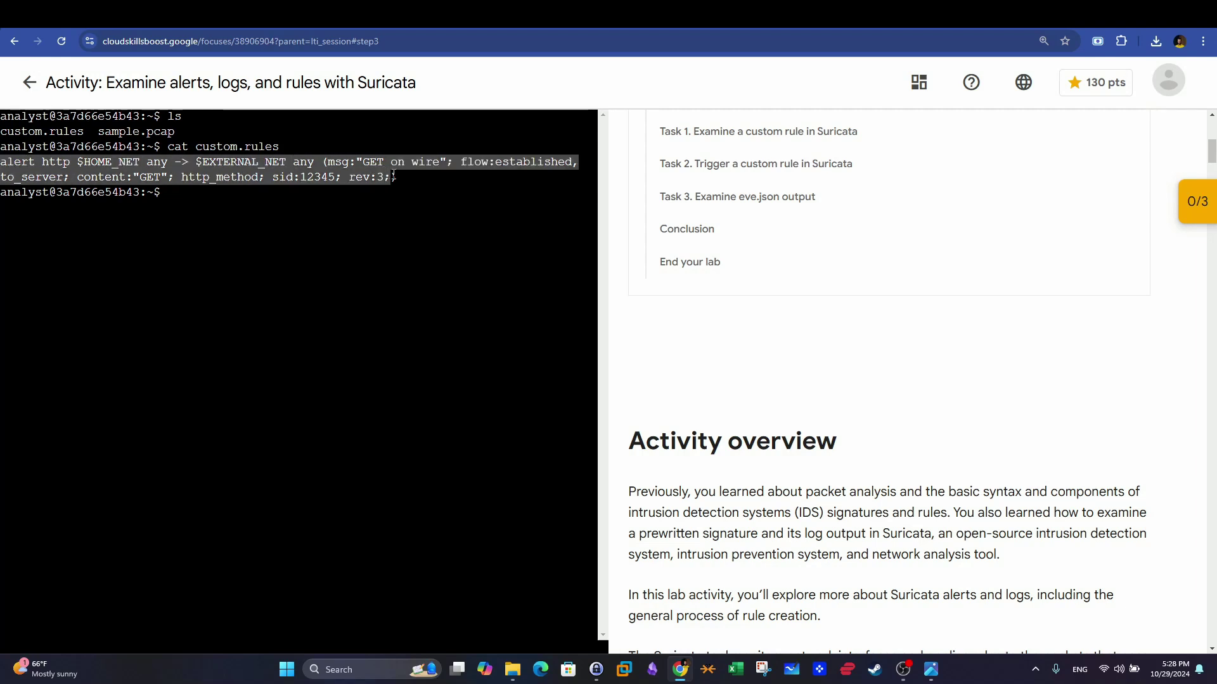
{"action": "left_click", "coordinate": [395, 176]}
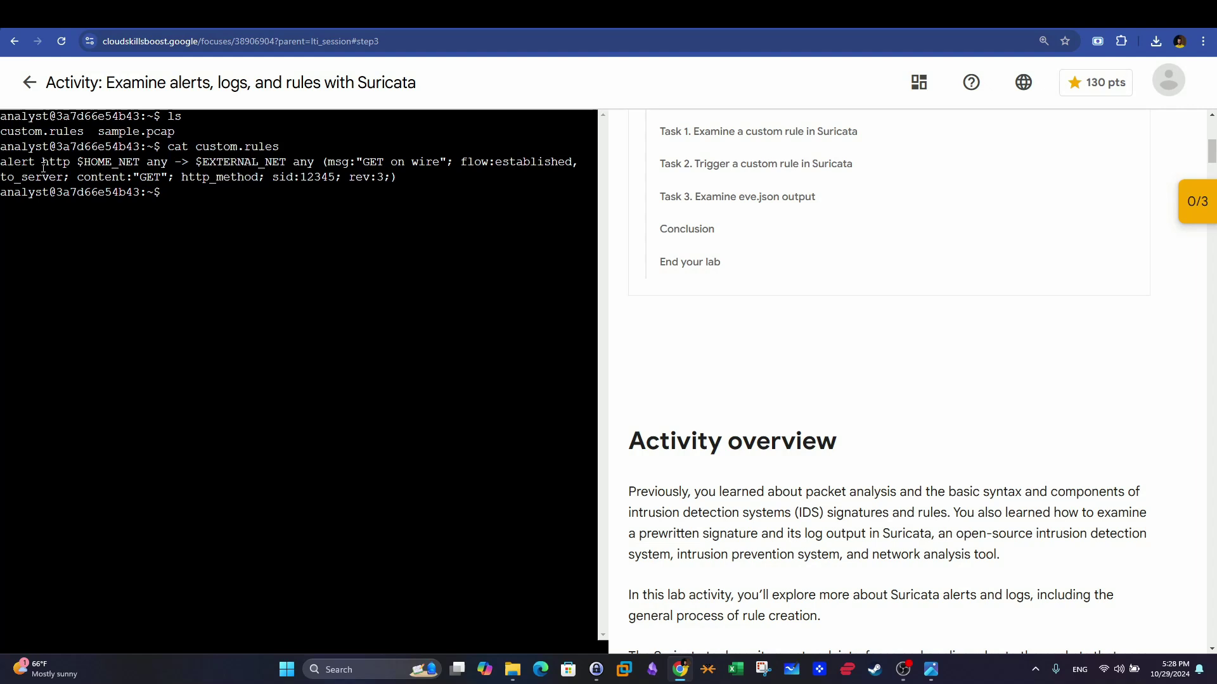
{"action": "left_click_drag", "start_coordinate": [36, 164], "coordinate": [7, 162]}
- Compare the lesson's alert and pass actions against the rule text in the terminal
{"action": "scroll", "coordinate": [728, 299], "scroll_direction": "down", "scroll_amount": 5}
{"action": "scroll", "coordinate": [728, 299], "scroll_direction": "down", "scroll_amount": 15}
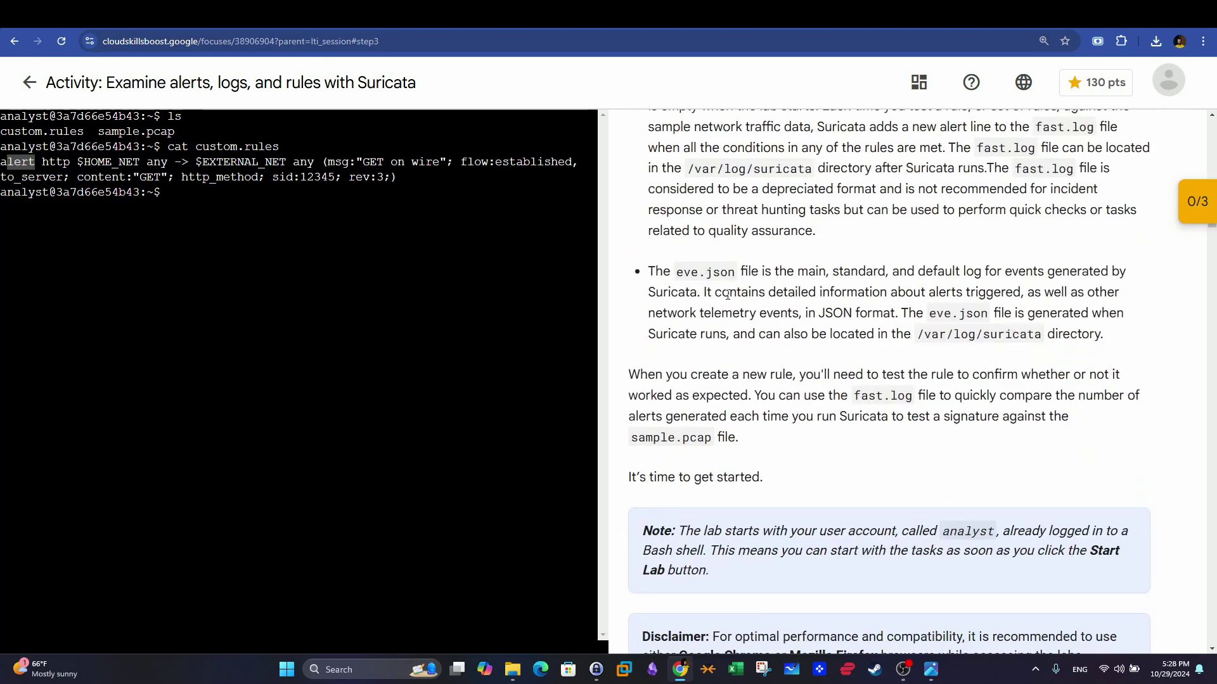
{"action": "scroll", "coordinate": [728, 299], "scroll_direction": "down", "scroll_amount": 10}
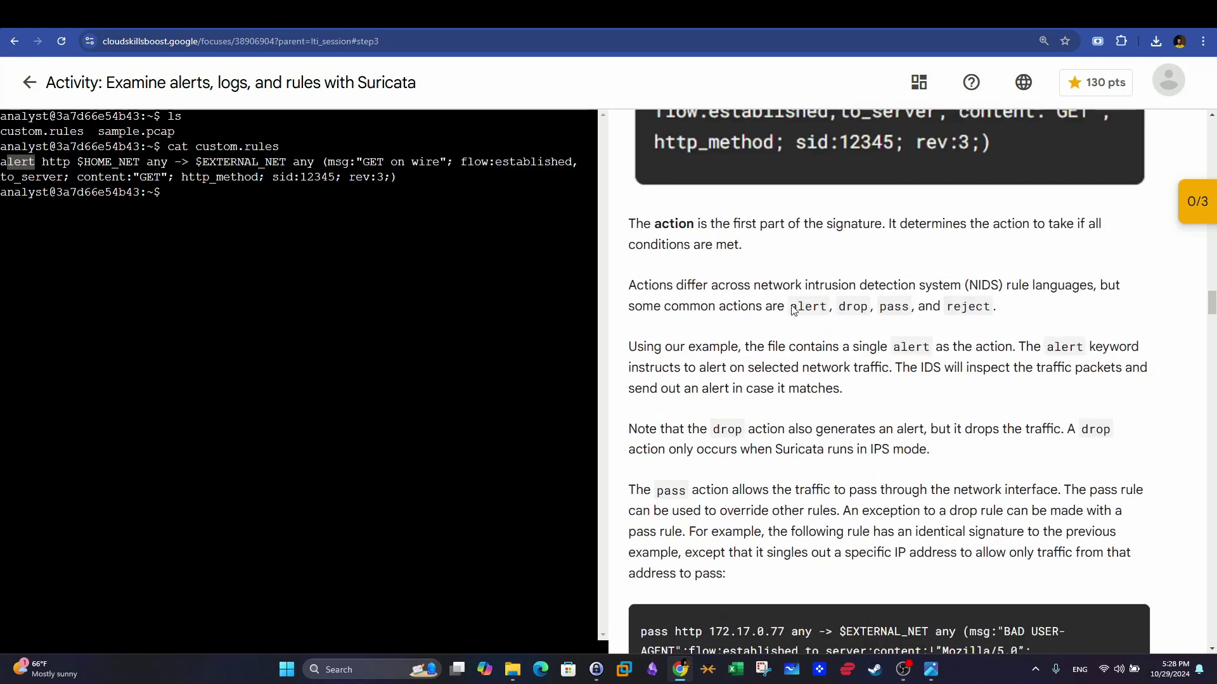
{"action": "left_click_drag", "start_coordinate": [791, 306], "coordinate": [822, 306]}
{"action": "left_click_drag", "start_coordinate": [908, 306], "coordinate": [901, 306]}
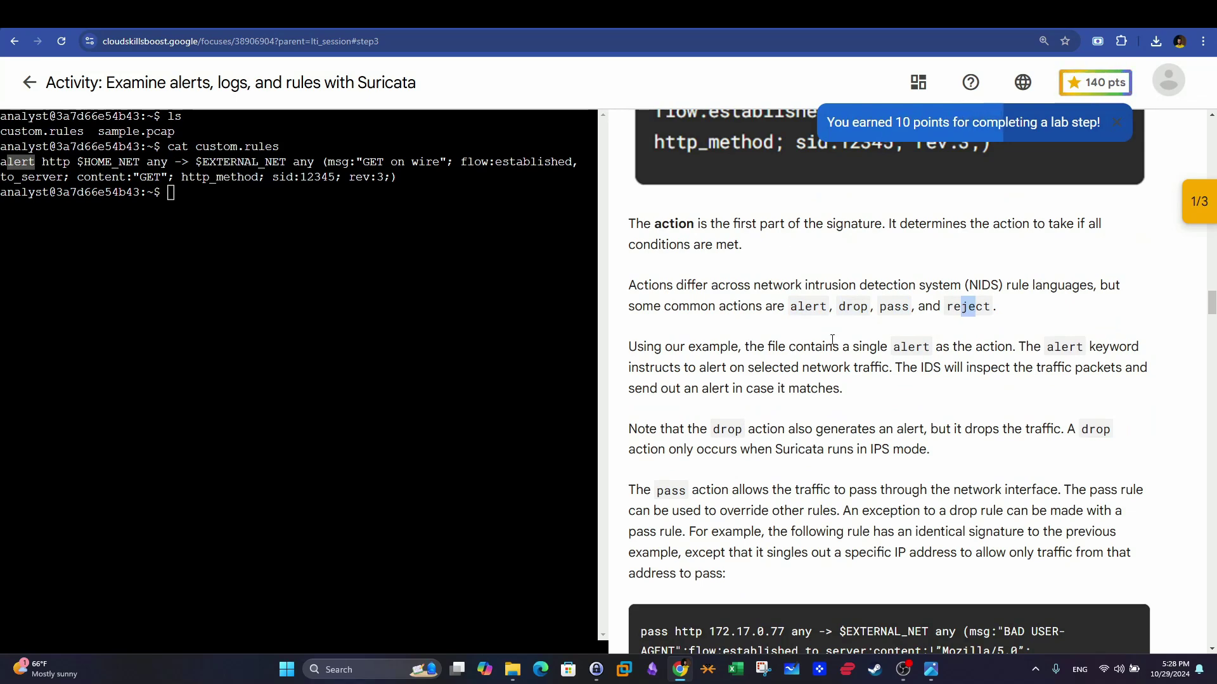
{"action": "left_click_drag", "start_coordinate": [790, 306], "coordinate": [827, 306]}
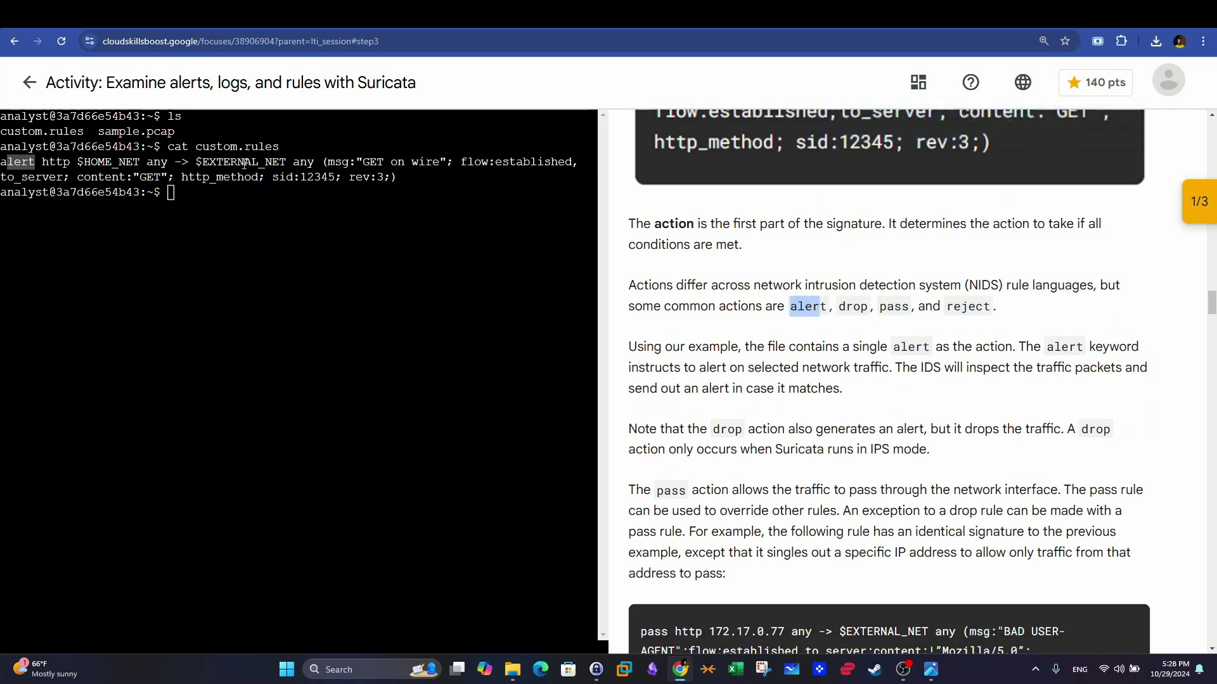
{"action": "left_click_drag", "start_coordinate": [397, 178], "coordinate": [86, 162]}
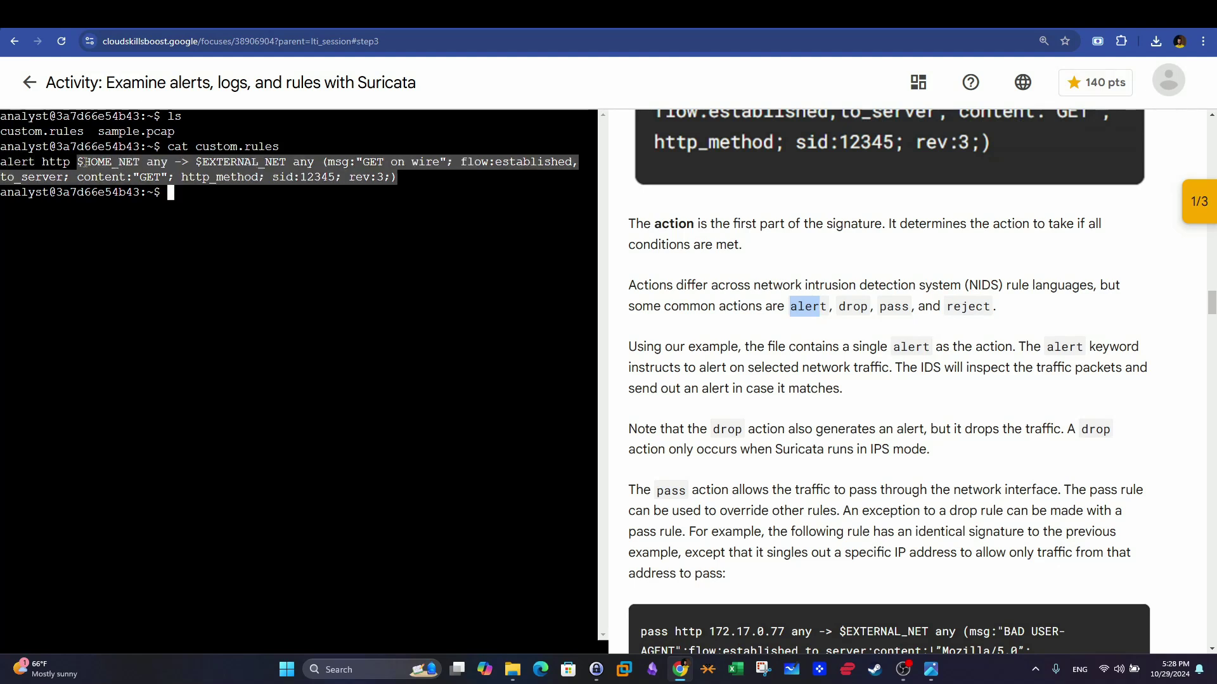
{"action": "left_click_drag", "start_coordinate": [92, 132], "coordinate": [181, 134]}
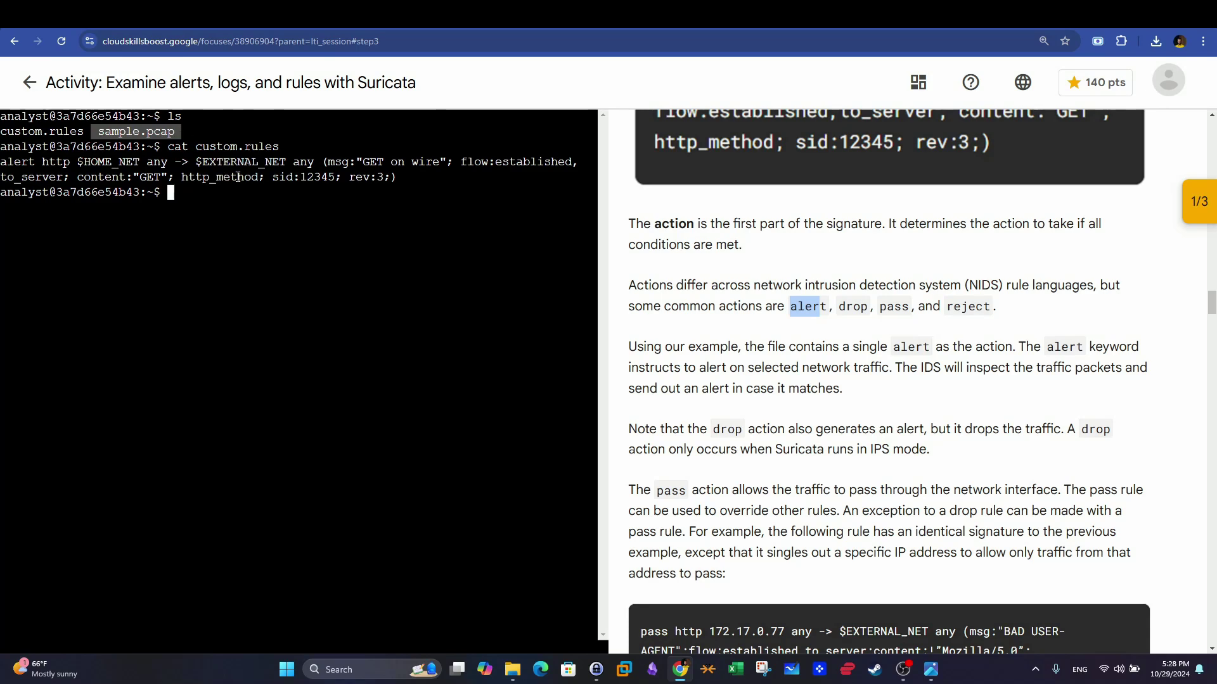
{"action": "left_click_drag", "start_coordinate": [79, 163], "coordinate": [392, 177]}
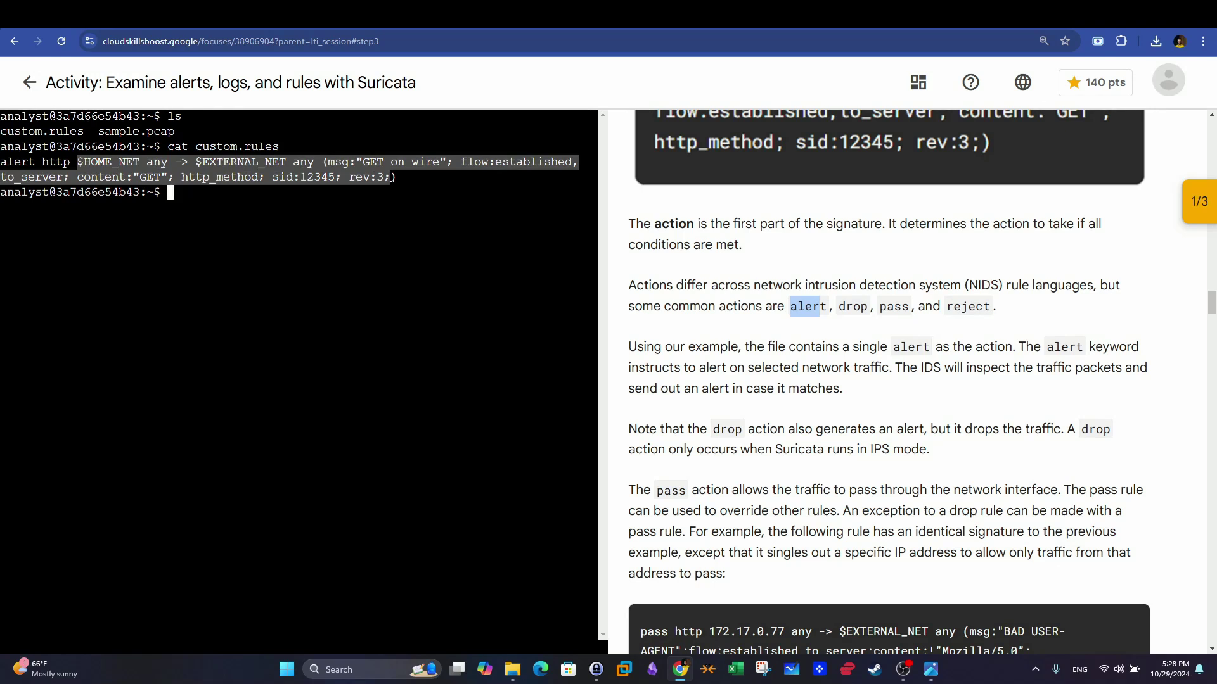
{"action": "left_click_drag", "start_coordinate": [399, 181], "coordinate": [97, 166]}
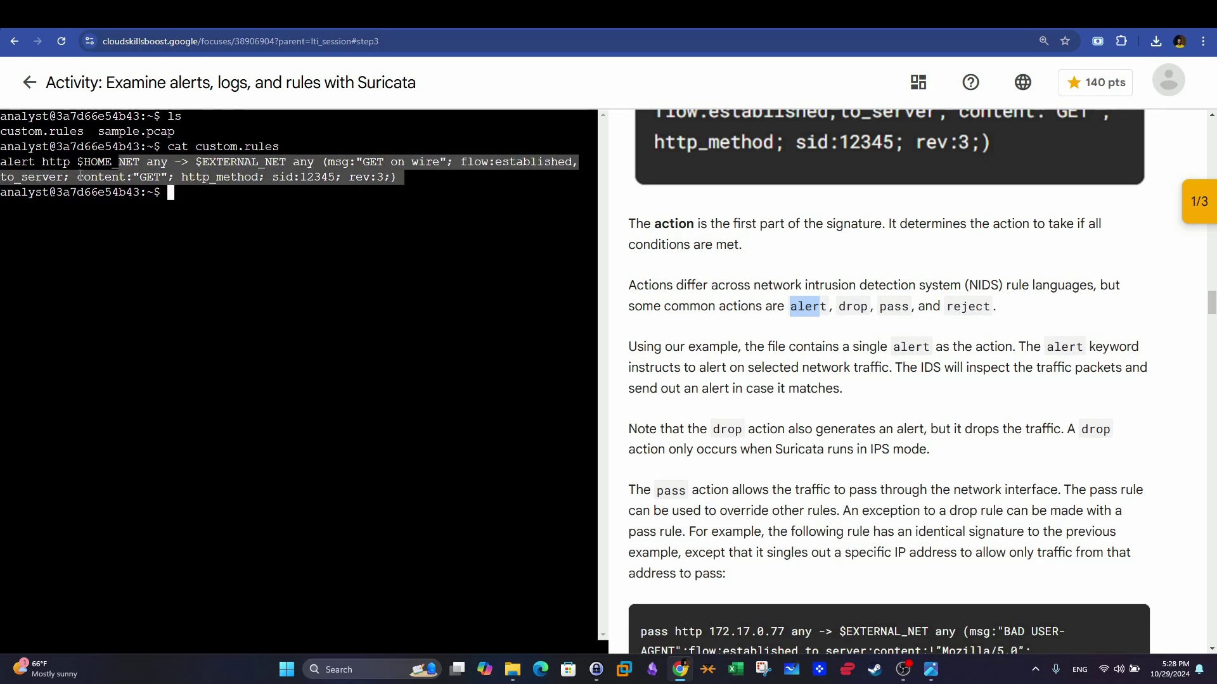
{"action": "left_click", "coordinate": [42, 165]}
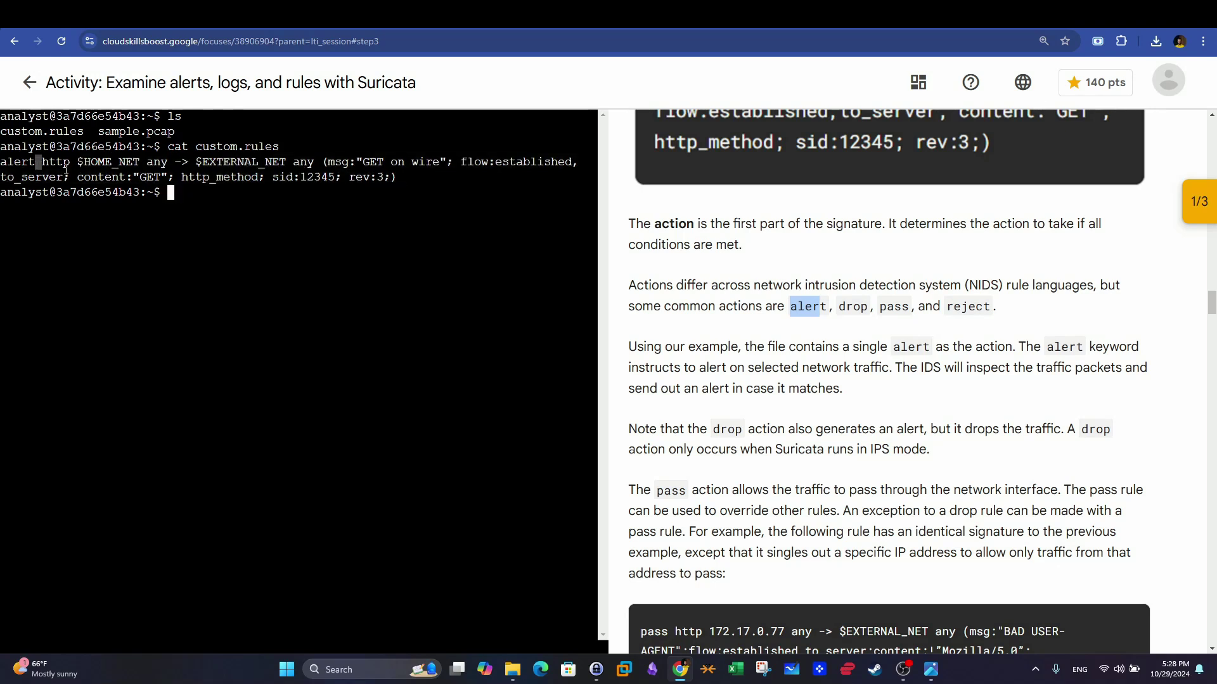
- Highlight the drop, pass and alert actions in the lesson's action list
{"action": "double_click", "coordinate": [853, 308]}
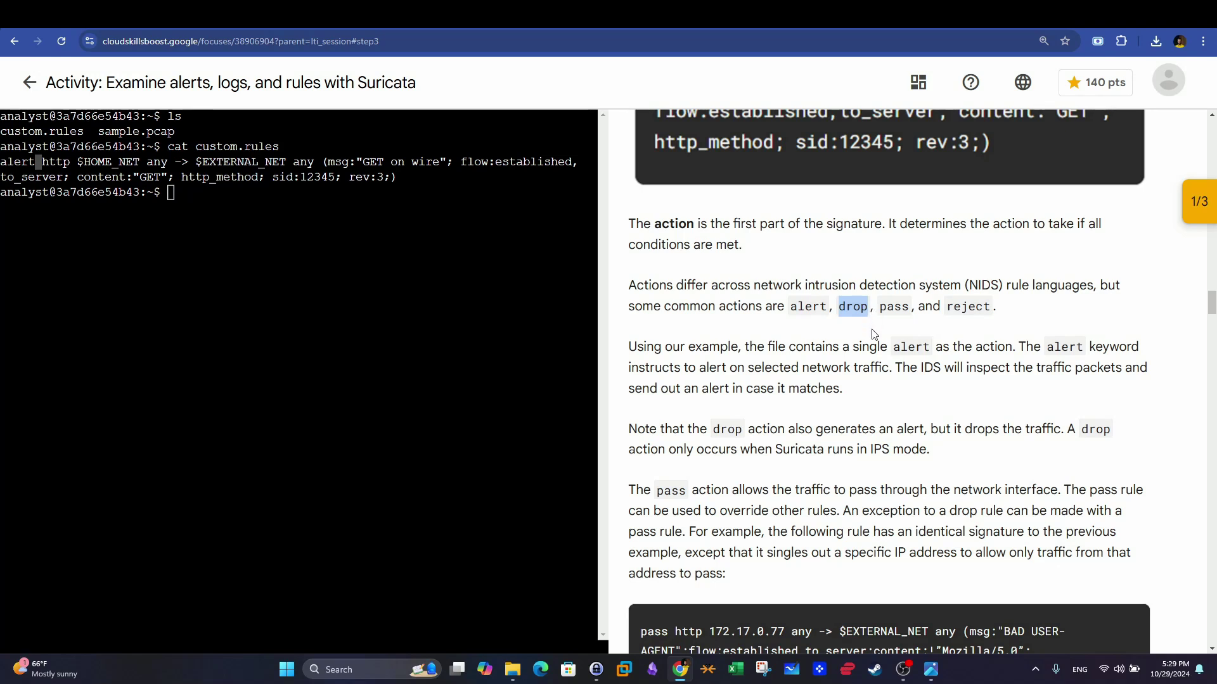
{"action": "left_click_drag", "start_coordinate": [840, 306], "coordinate": [865, 306]}
{"action": "left_click_drag", "start_coordinate": [366, 84], "coordinate": [413, 87]}
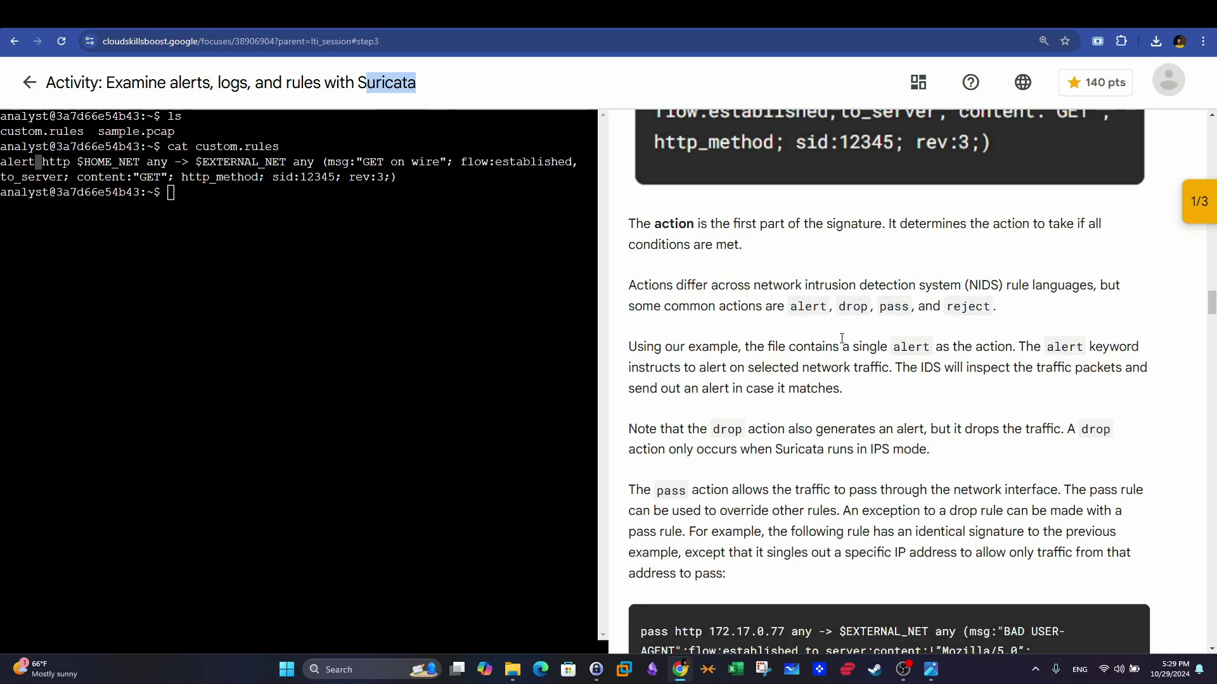
{"action": "left_click", "coordinate": [885, 336]}
{"action": "left_click_drag", "start_coordinate": [881, 306], "coordinate": [906, 305]}
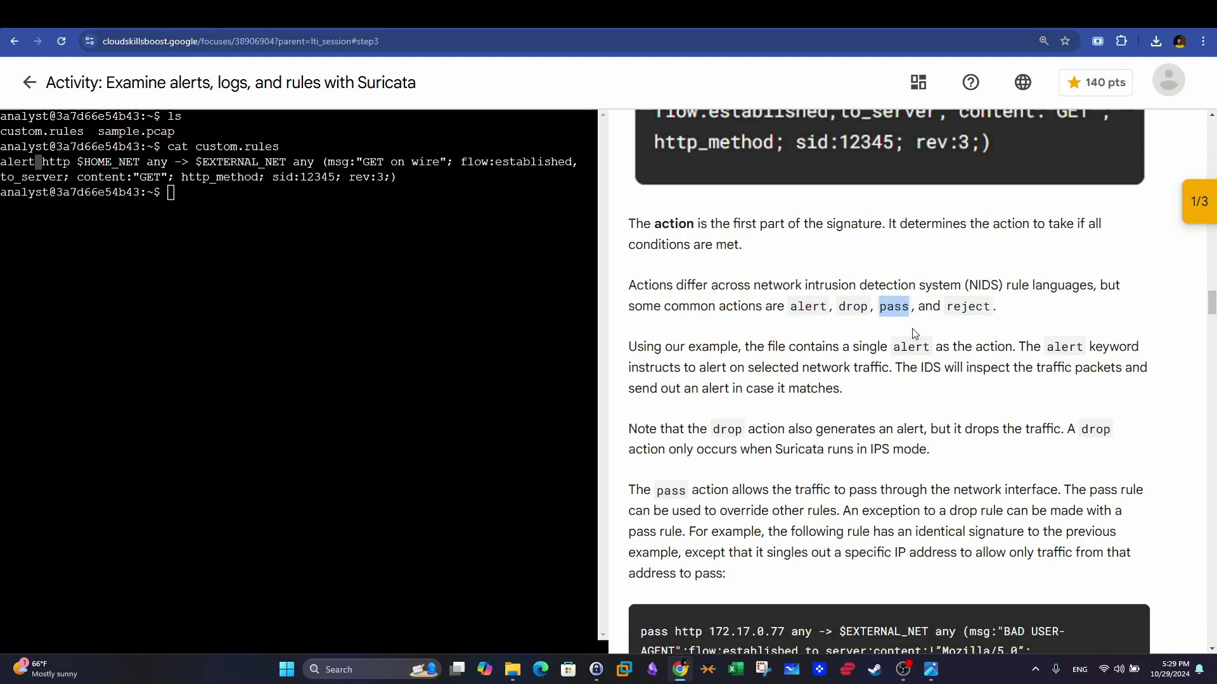
{"action": "left_click", "coordinate": [914, 333]}
{"action": "left_click_drag", "start_coordinate": [827, 310], "coordinate": [791, 310]}
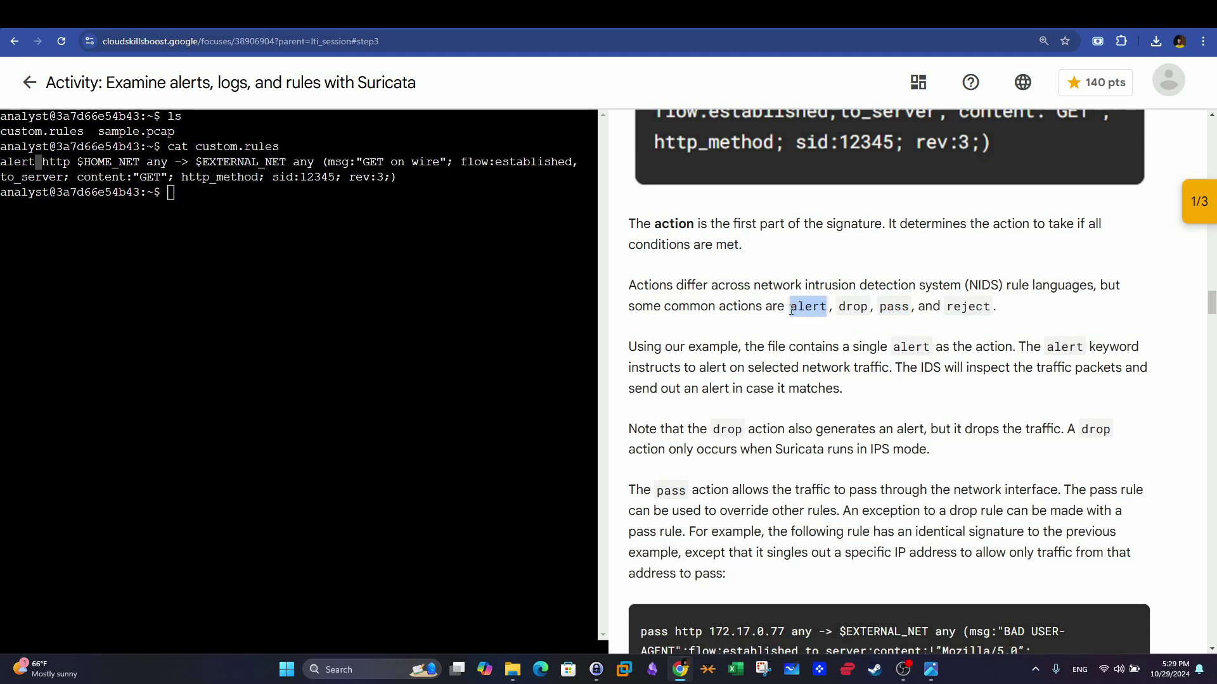
- Highlight the reject and drop actions in the lesson's explanation
{"action": "scroll", "coordinate": [791, 309], "scroll_direction": "down", "scroll_amount": 3}
{"action": "left_click_drag", "start_coordinate": [627, 294], "coordinate": [840, 313]}
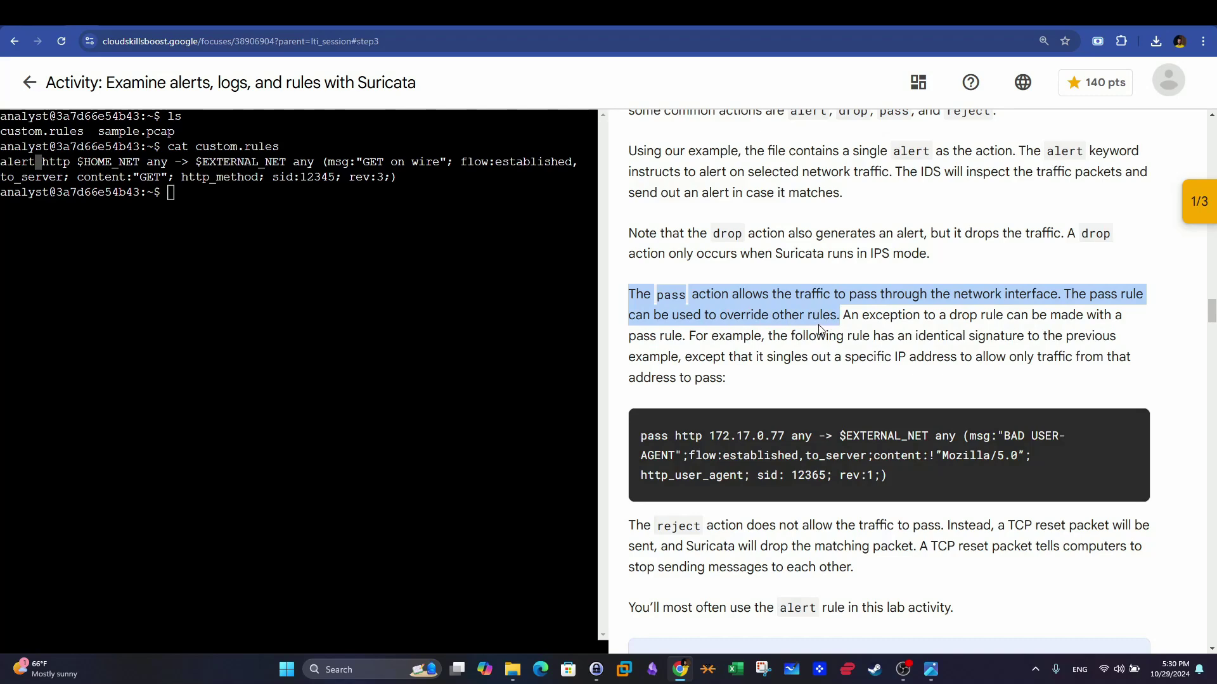
{"action": "scroll", "coordinate": [827, 330], "scroll_direction": "up", "scroll_amount": 3}
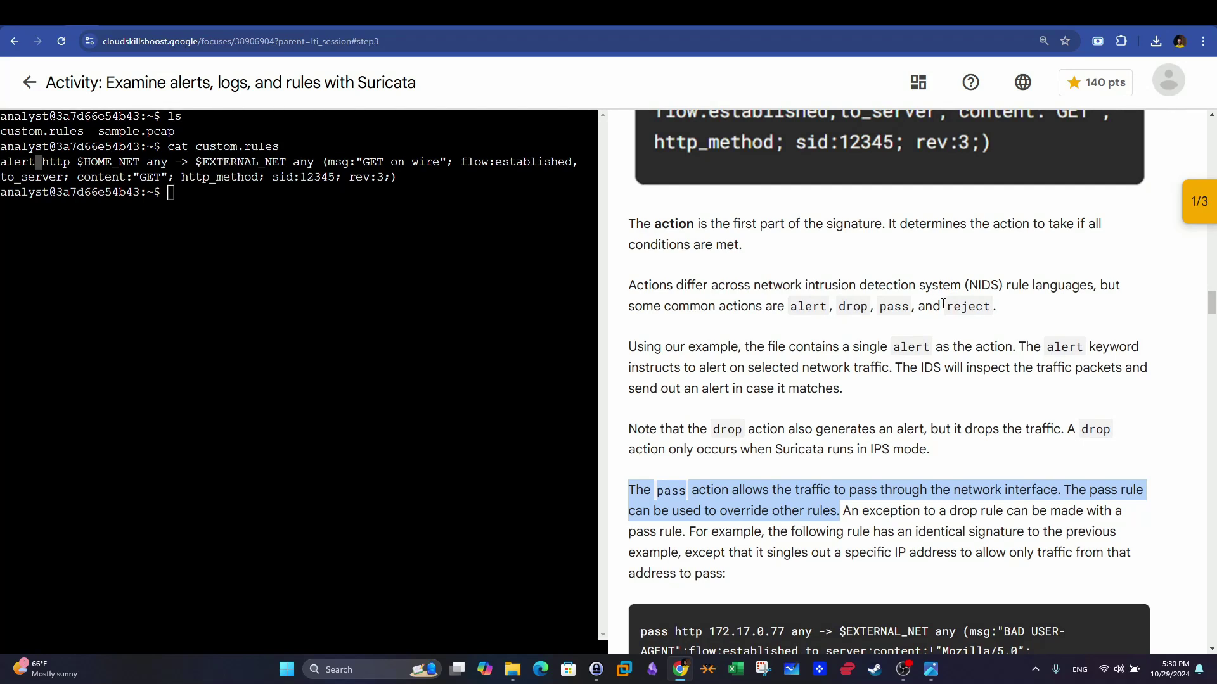
{"action": "left_click_drag", "start_coordinate": [948, 306], "coordinate": [994, 307]}
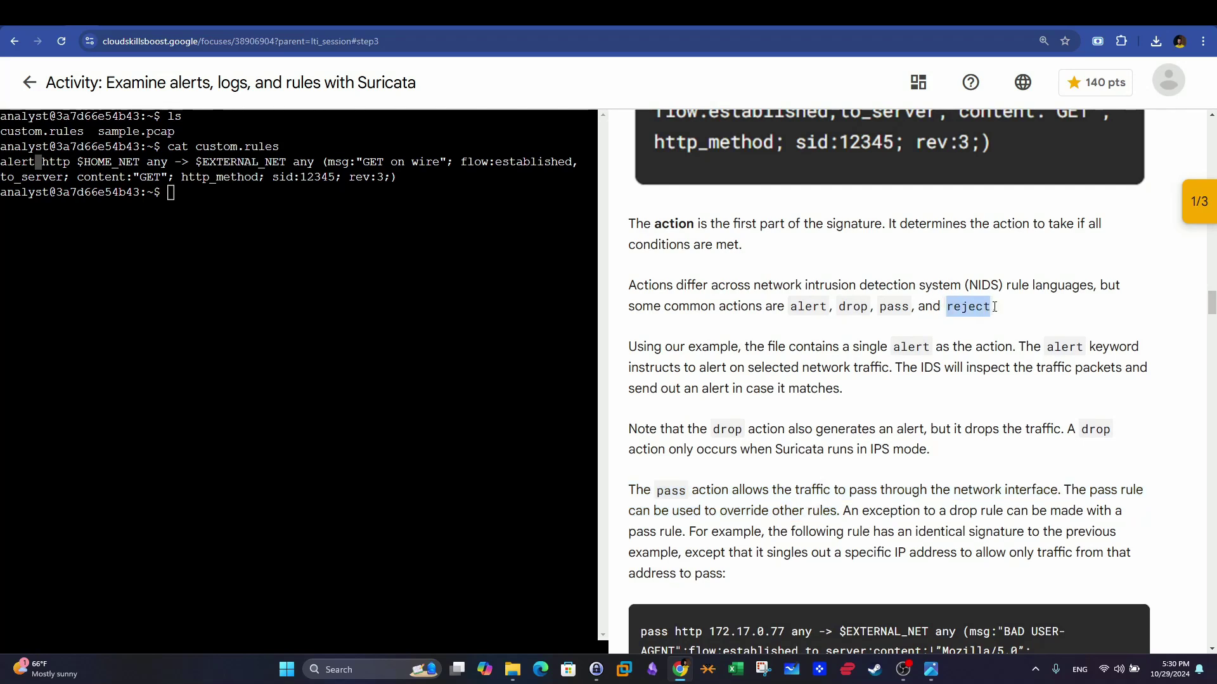
{"action": "left_click", "coordinate": [993, 314]}
{"action": "left_click_drag", "start_coordinate": [872, 313], "coordinate": [840, 313]}
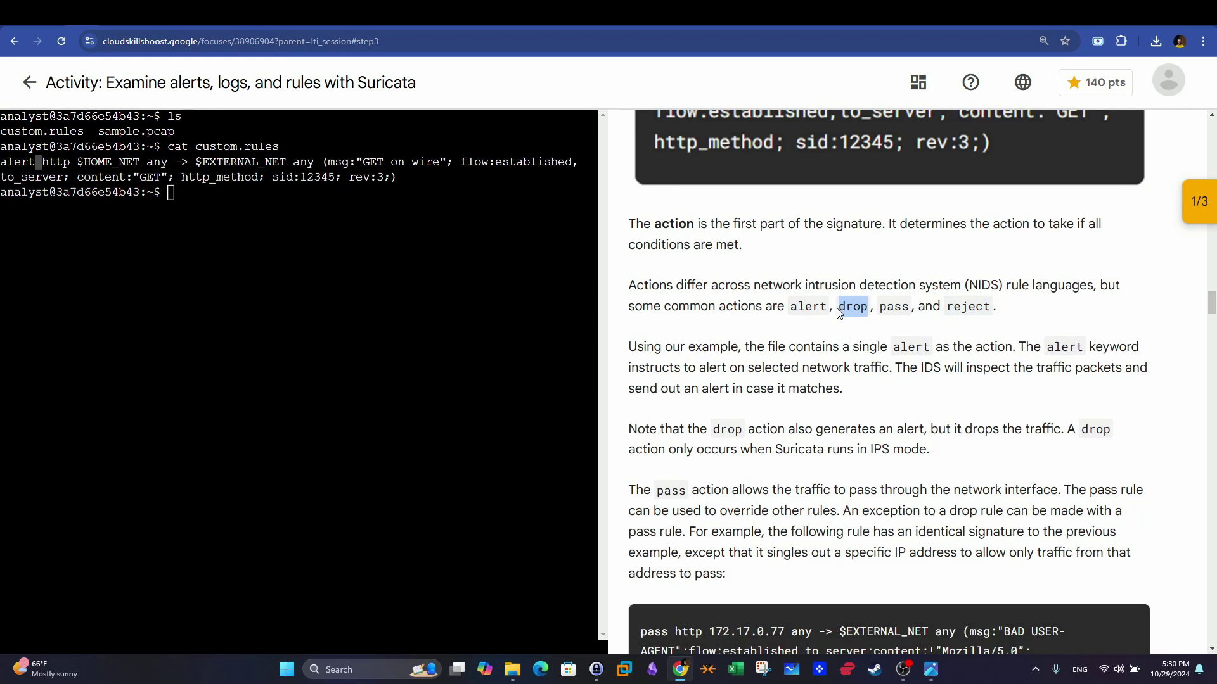
{"action": "left_click", "coordinate": [850, 340]}
{"action": "left_click_drag", "start_coordinate": [946, 307], "coordinate": [986, 307]}
{"action": "left_click_drag", "start_coordinate": [861, 307], "coordinate": [846, 308]}
{"action": "left_click_drag", "start_coordinate": [38, 163], "coordinate": [14, 162]}
{"action": "left_click", "coordinate": [14, 162]}
{"action": "left_click_drag", "start_coordinate": [46, 162], "coordinate": [141, 161]}
{"action": "left_click", "coordinate": [317, 162]}
{"action": "left_click", "coordinate": [71, 179]}
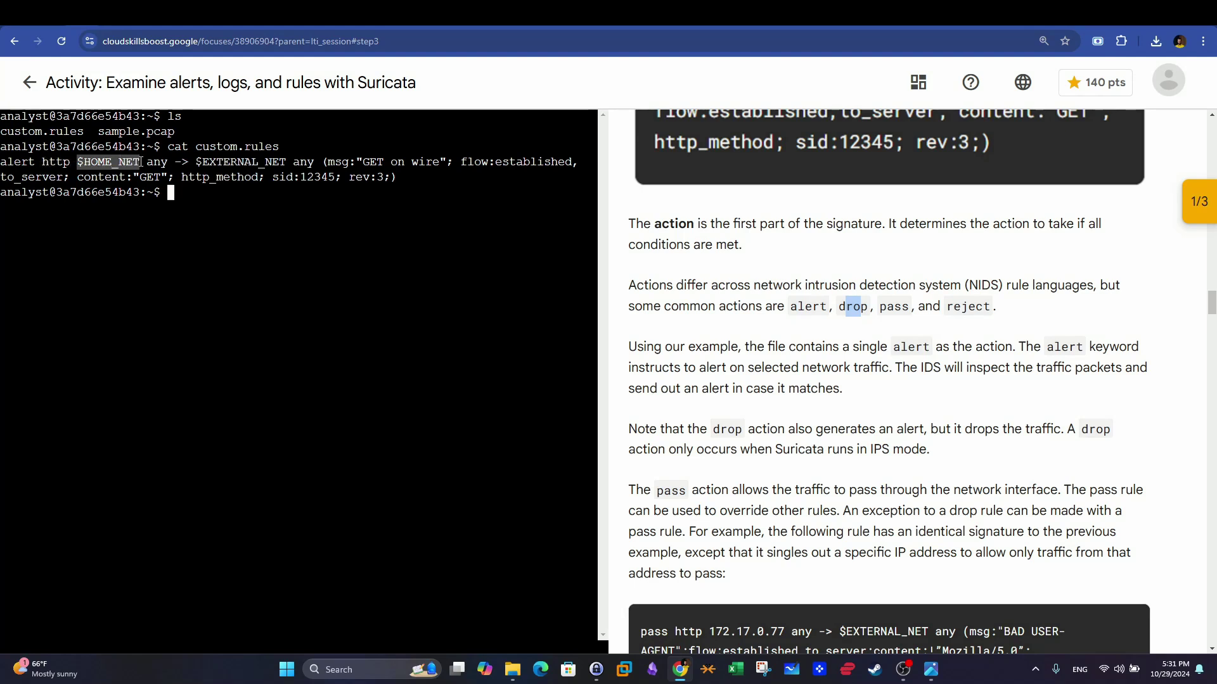
{"action": "left_click_drag", "start_coordinate": [76, 162], "coordinate": [138, 162]}
- Scroll to the $HOME_NET explanation and highlight the suricata.yaml path and $EXTERNAL_NET
{"action": "scroll", "coordinate": [808, 295], "scroll_direction": "down", "scroll_amount": 15}
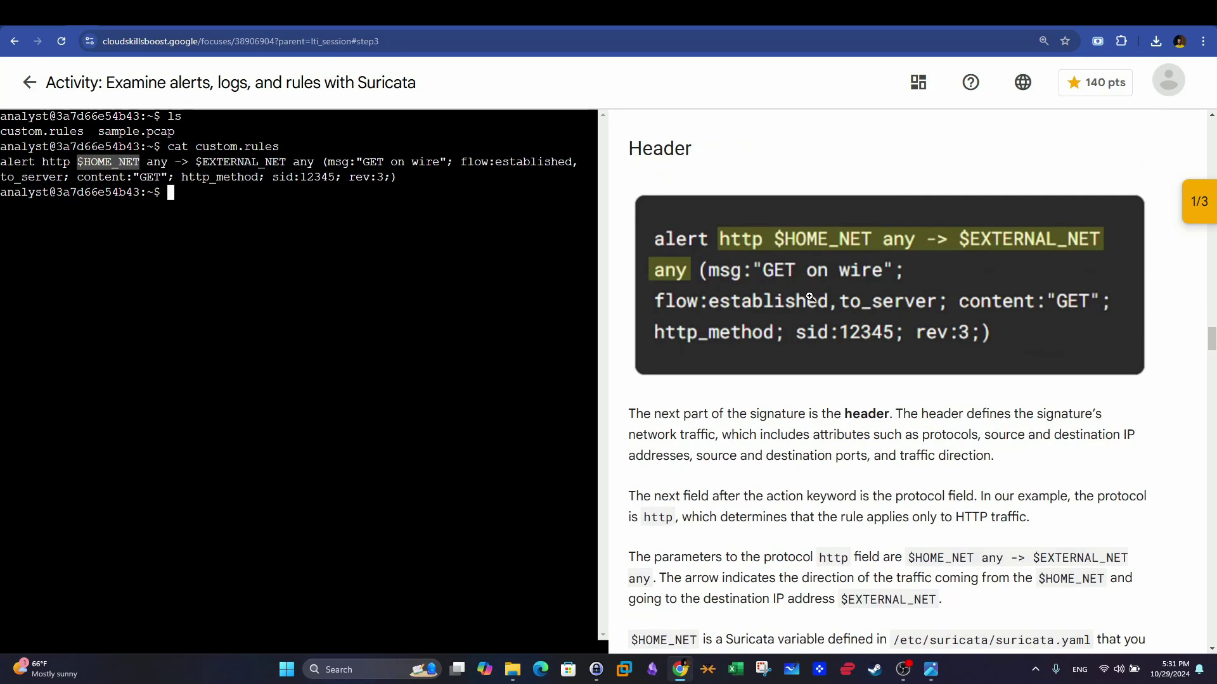
{"action": "scroll", "coordinate": [809, 298], "scroll_direction": "down", "scroll_amount": 4}
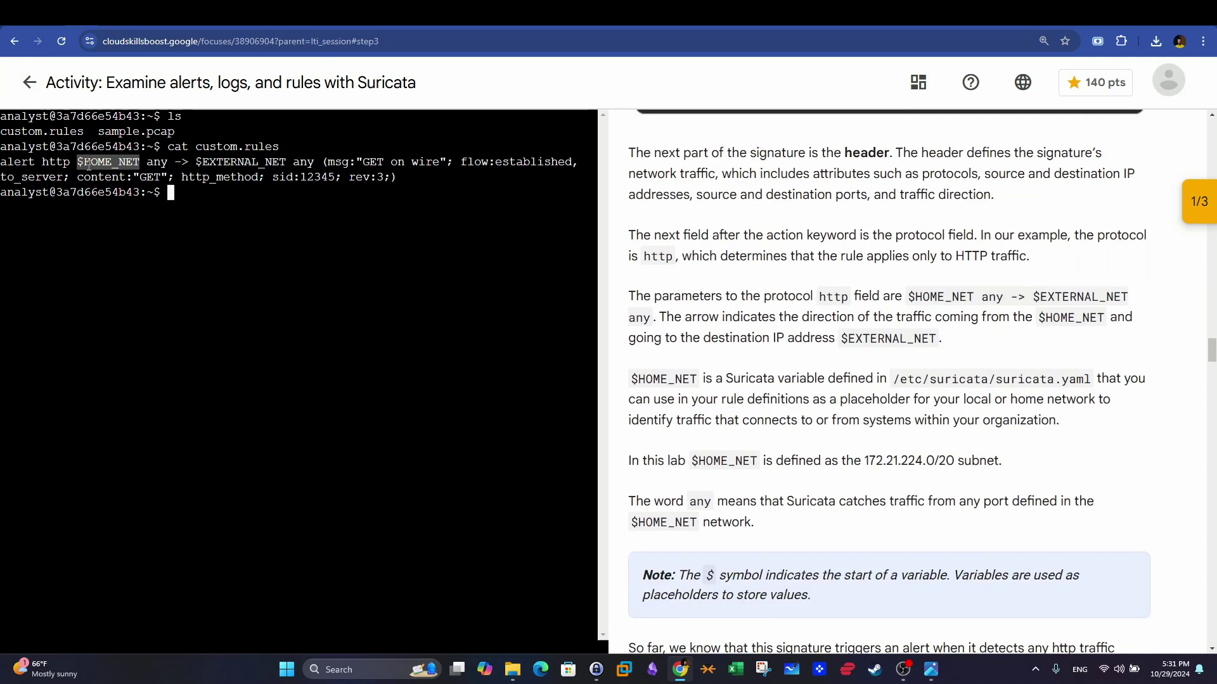
{"action": "left_click", "coordinate": [399, 218]}
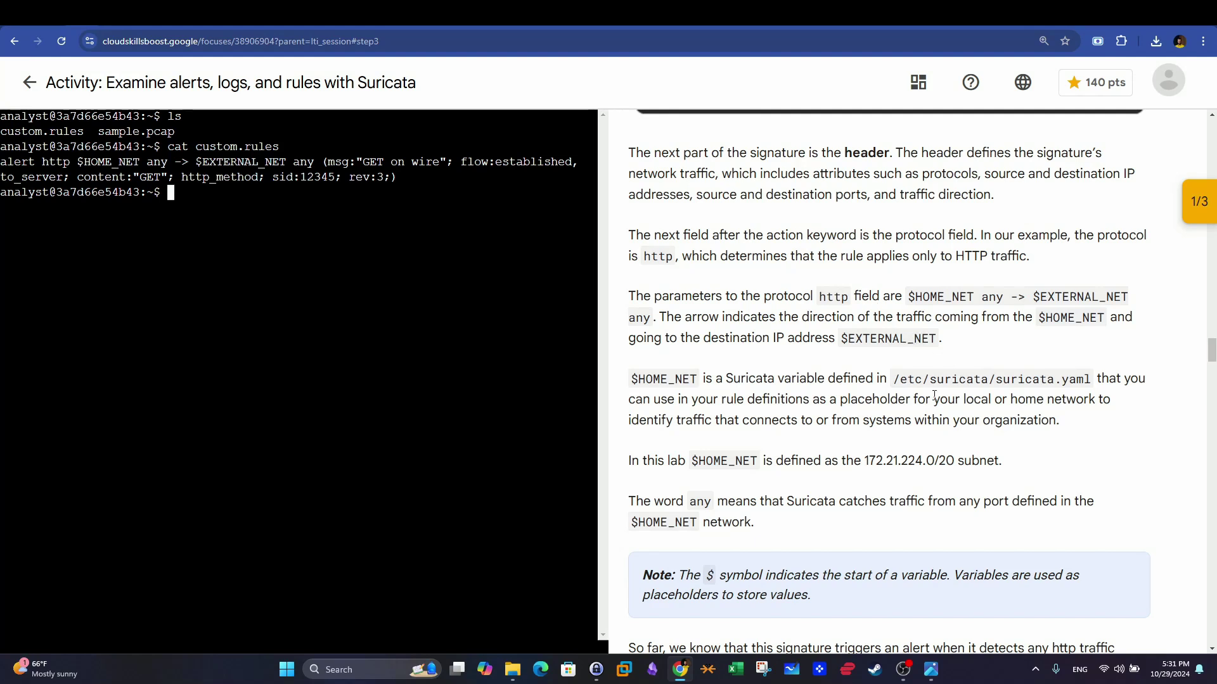
{"action": "mouse_move", "coordinate": [892, 379]}
{"action": "left_mouse_down"}
{"action": "mouse_move", "coordinate": [1094, 380]}
{"action": "mouse_move", "coordinate": [890, 379]}
{"action": "left_mouse_up"}
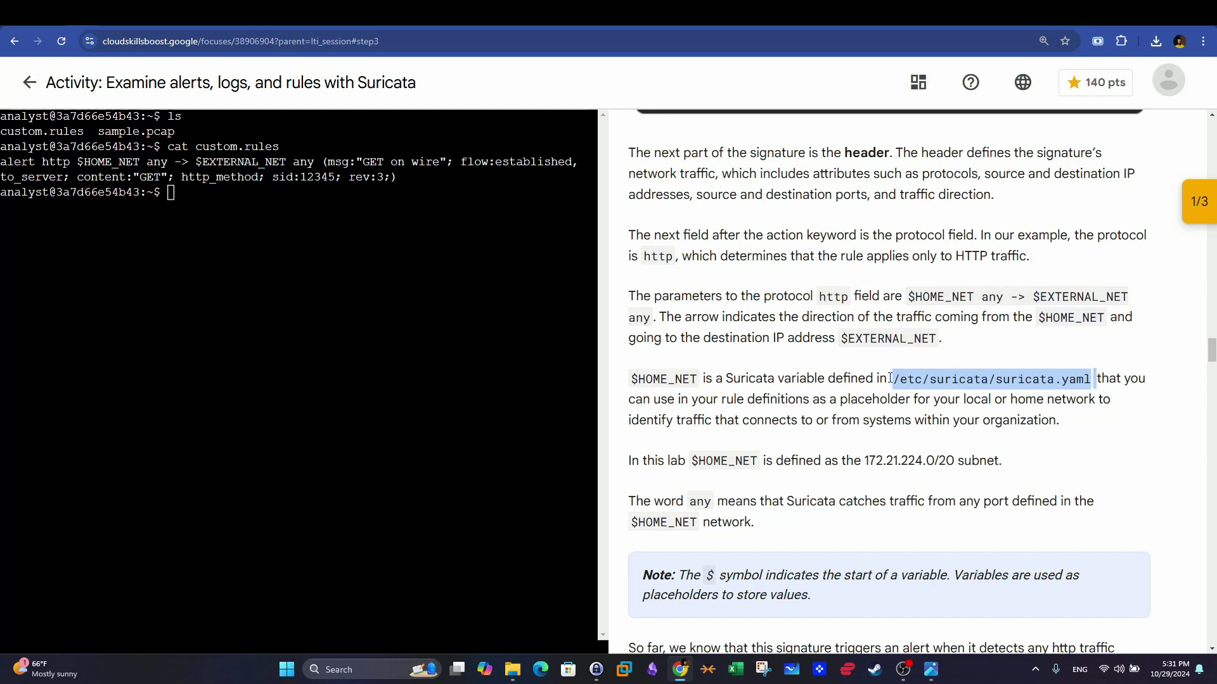
{"action": "left_click", "coordinate": [889, 378]}
{"action": "left_click_drag", "start_coordinate": [870, 340], "coordinate": [885, 349]}
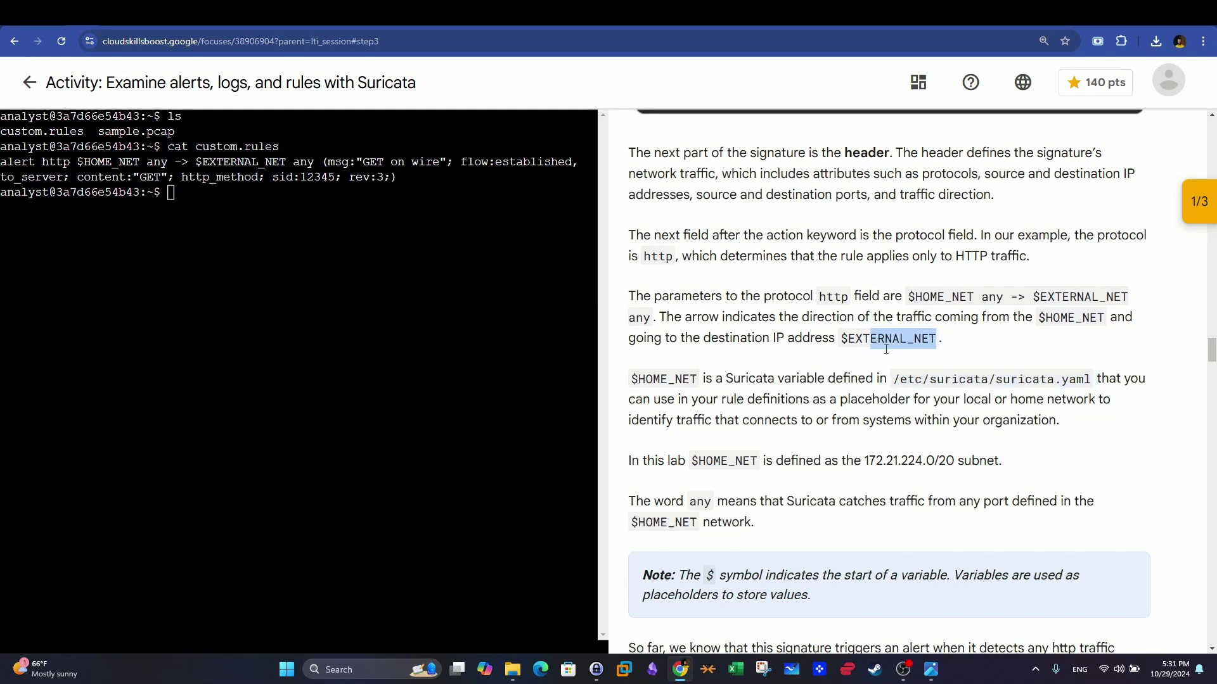
- Highlight $HOME_NET and the source port any in the terminal's rule
{"action": "left_click_drag", "start_coordinate": [79, 162], "coordinate": [167, 162]}
{"action": "left_click", "coordinate": [167, 162]}
{"action": "left_click_drag", "start_coordinate": [139, 163], "coordinate": [167, 163]}
{"action": "left_click_drag", "start_coordinate": [78, 162], "coordinate": [139, 162]}
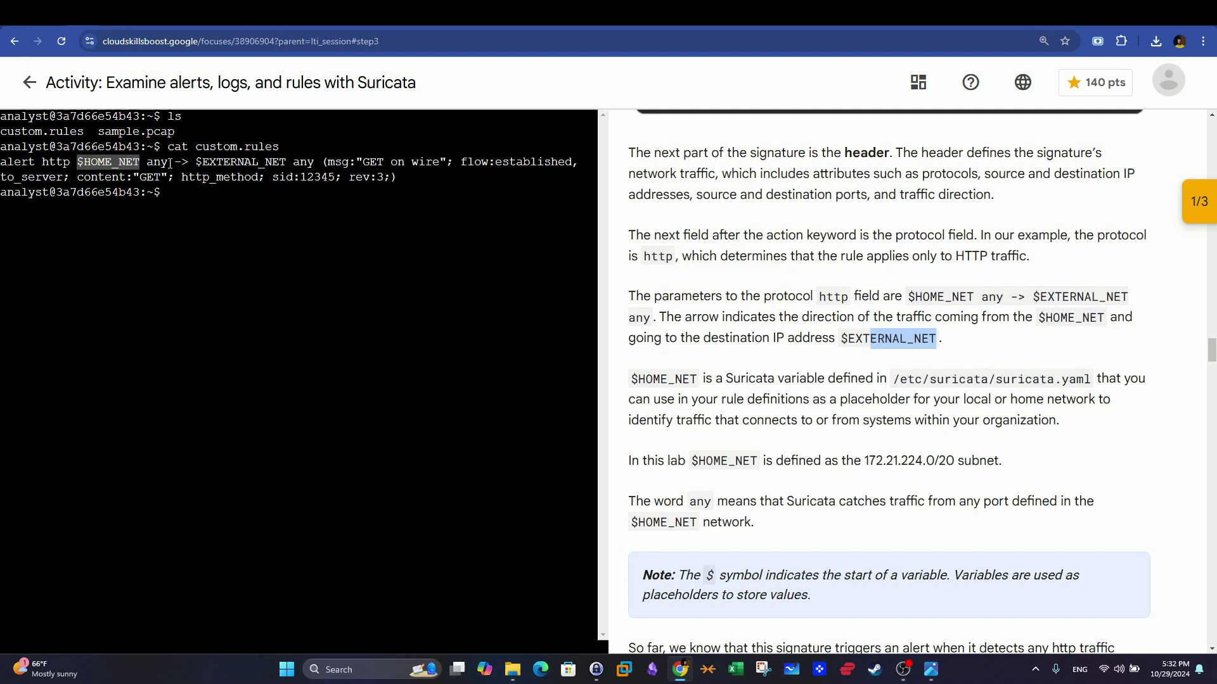
{"action": "double_click", "coordinate": [148, 163]}
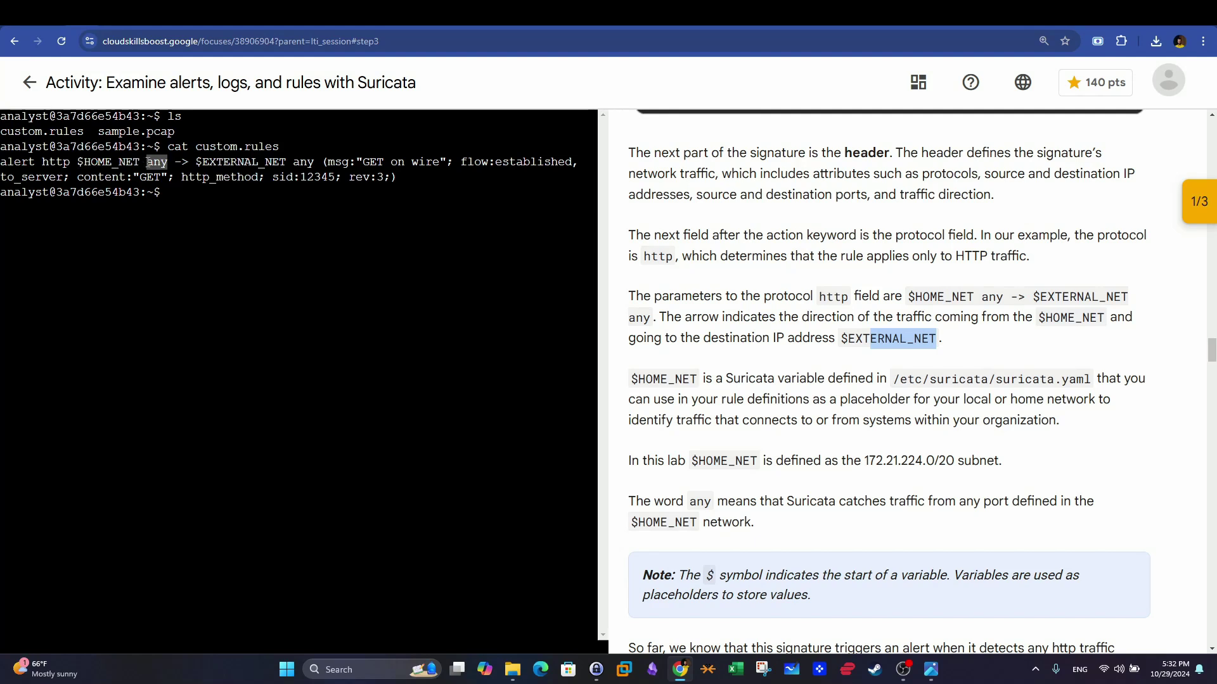
{"action": "left_click", "coordinate": [166, 162]}
{"action": "left_click_drag", "start_coordinate": [175, 163], "coordinate": [189, 163]}
{"action": "left_click", "coordinate": [187, 175]}
{"action": "left_click_drag", "start_coordinate": [176, 163], "coordinate": [187, 163]}
{"action": "left_click", "coordinate": [185, 165]}
{"action": "left_click_drag", "start_coordinate": [188, 164], "coordinate": [175, 162]}
{"action": "left_click", "coordinate": [176, 163]}
{"action": "left_click_drag", "start_coordinate": [190, 163], "coordinate": [78, 163]}
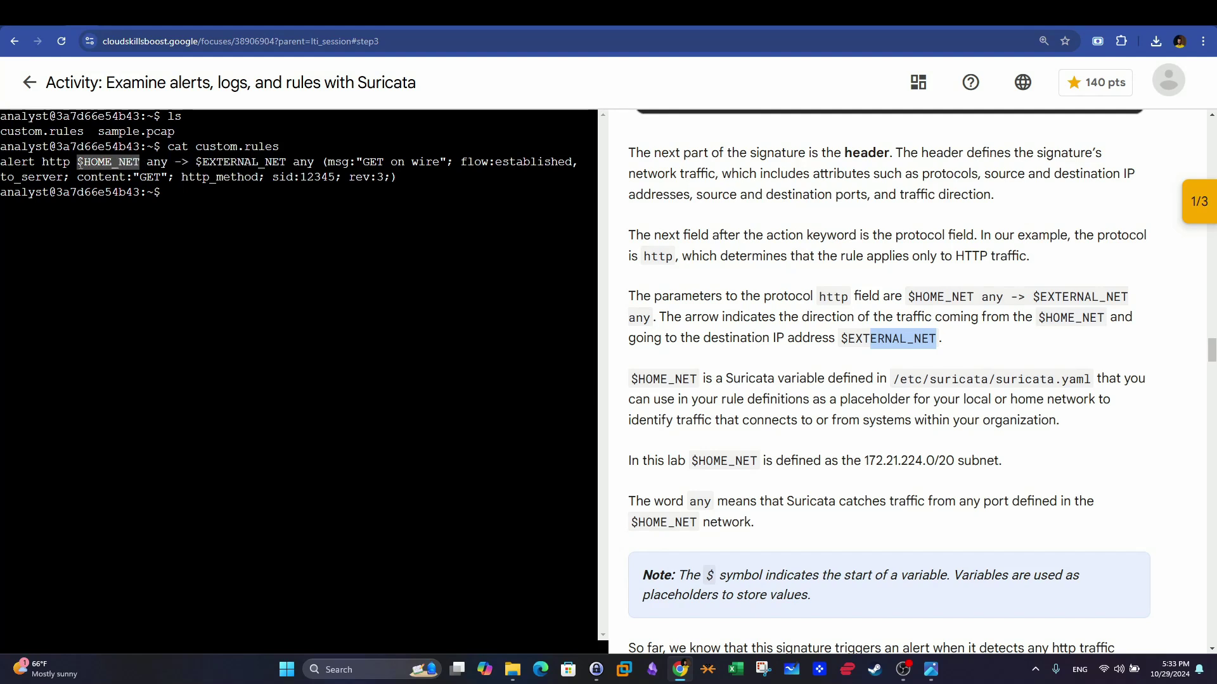
{"action": "double_click", "coordinate": [164, 162]}
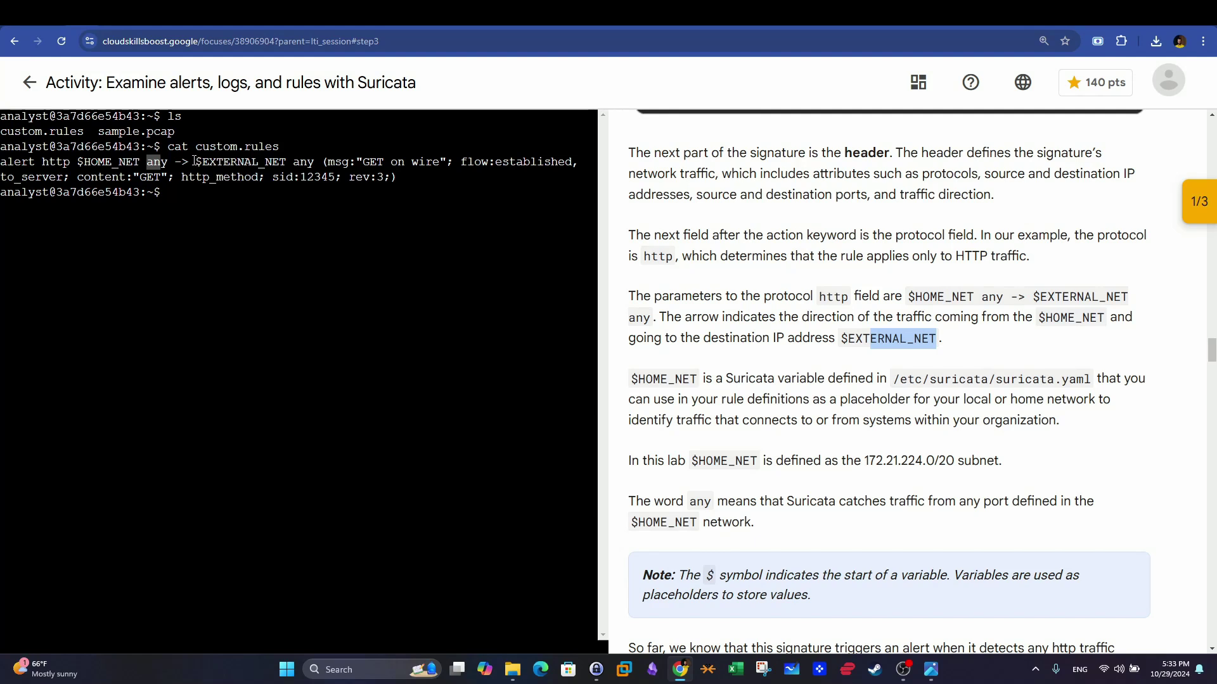
{"action": "left_click_drag", "start_coordinate": [197, 162], "coordinate": [288, 163]}
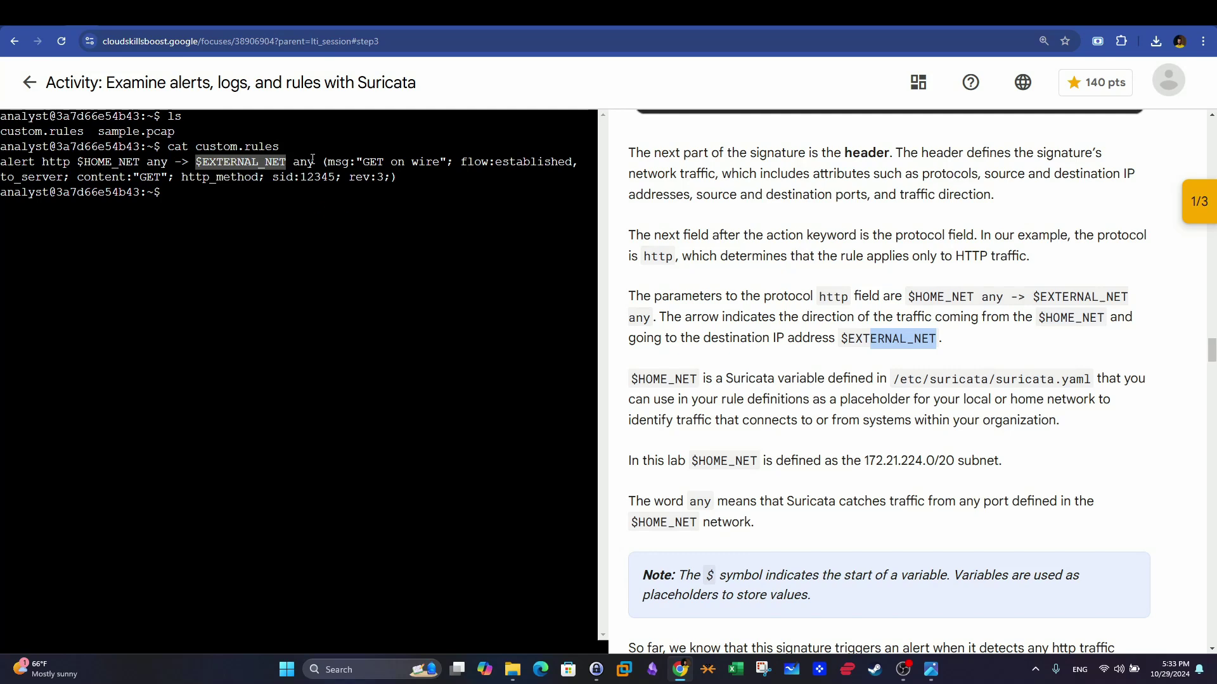
{"action": "left_click_drag", "start_coordinate": [313, 160], "coordinate": [294, 160]}
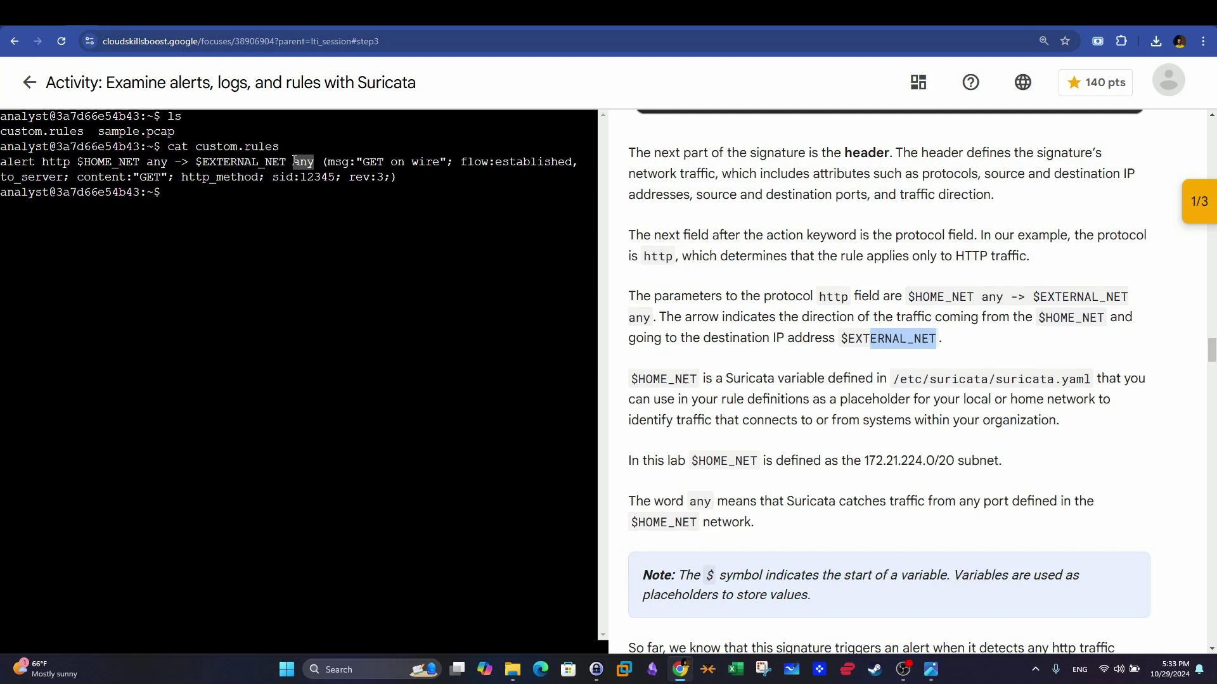
{"action": "left_click_drag", "start_coordinate": [314, 162], "coordinate": [43, 162]}
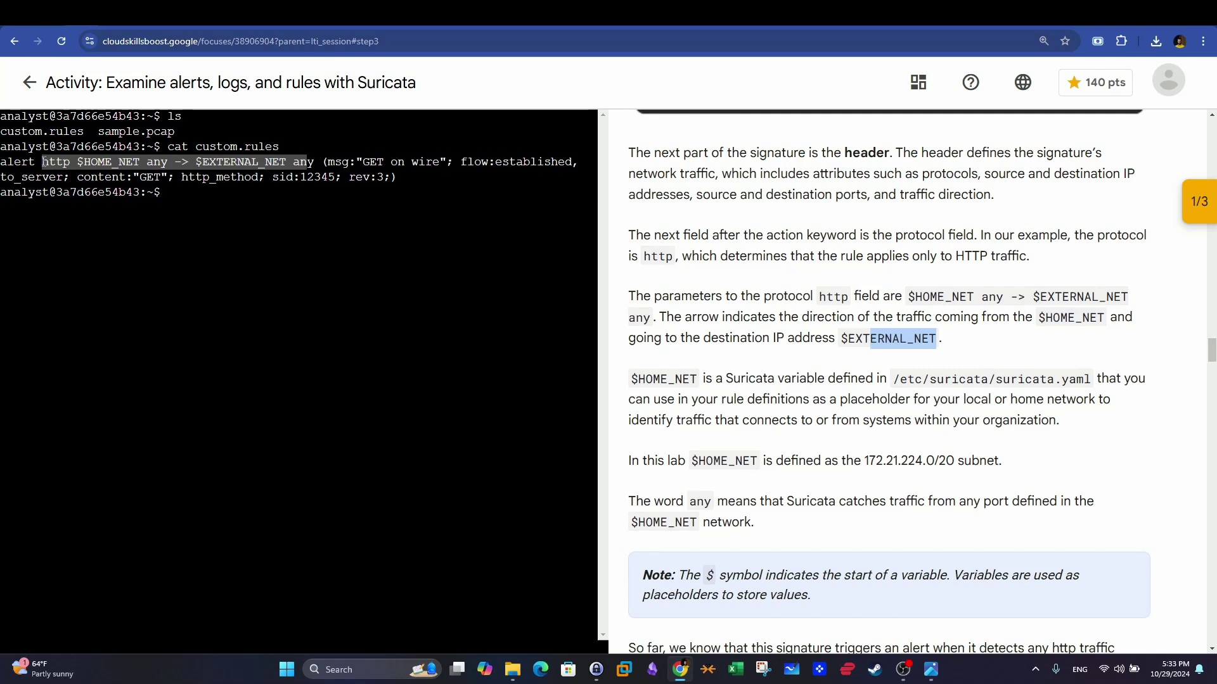
{"action": "left_click_drag", "start_coordinate": [42, 163], "coordinate": [69, 162]}
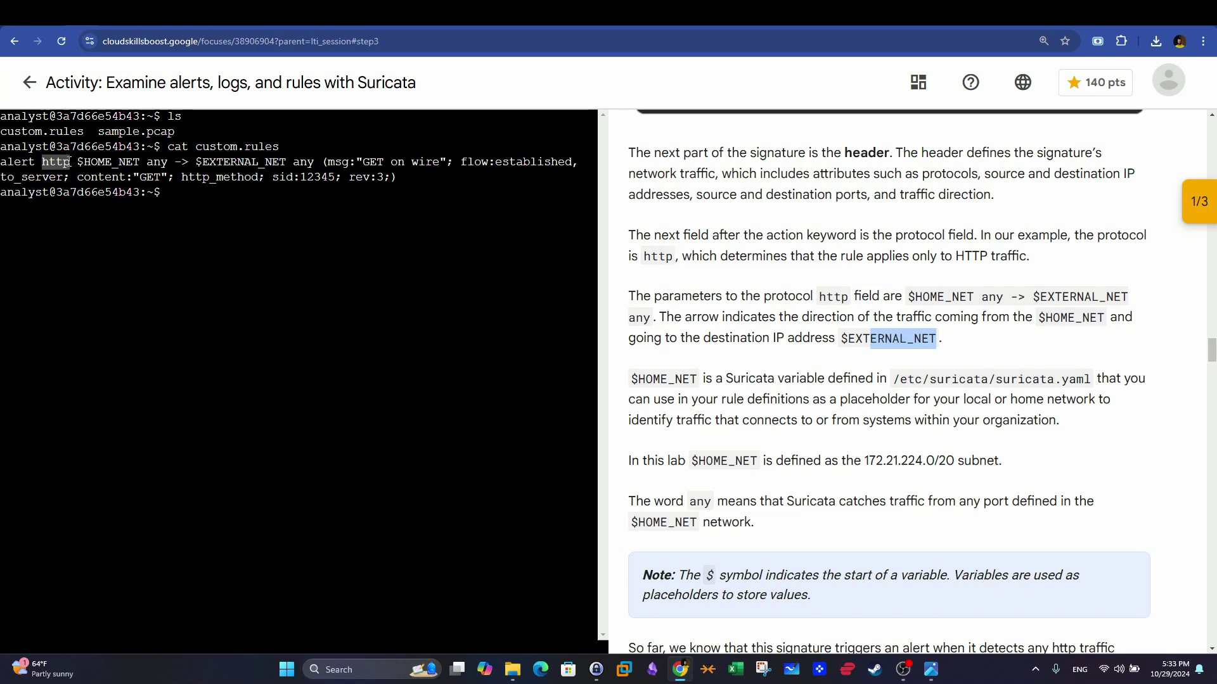
{"action": "left_click_drag", "start_coordinate": [77, 162], "coordinate": [129, 162]}
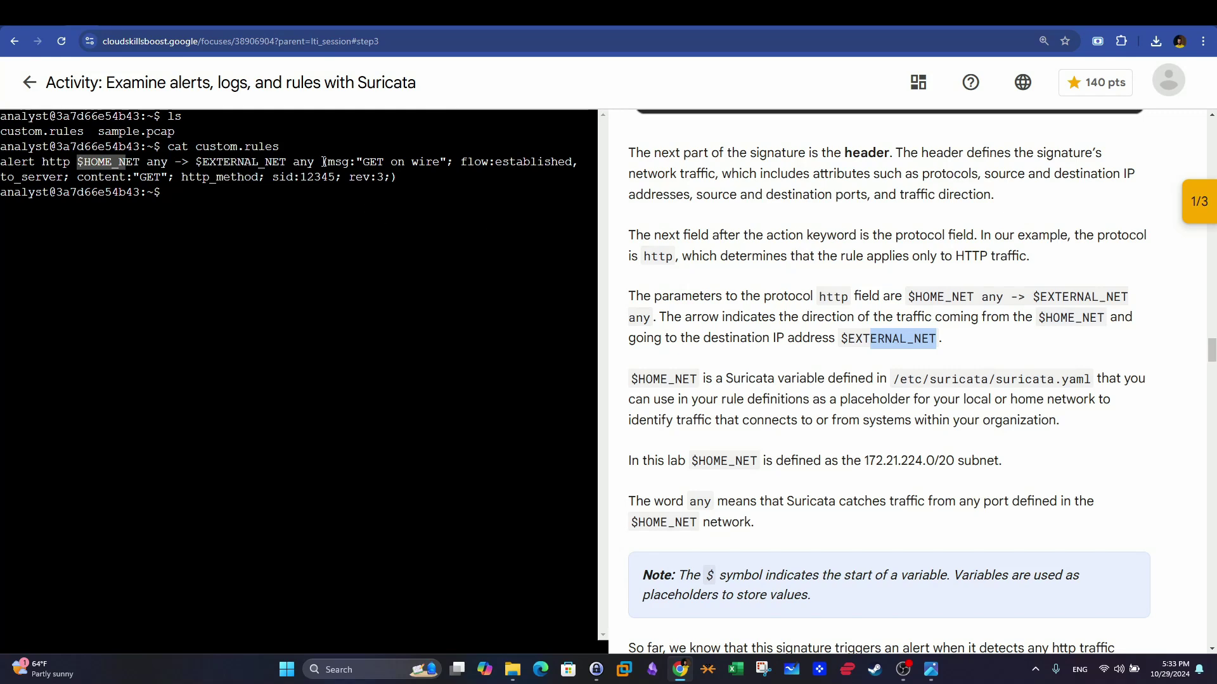
{"action": "left_click_drag", "start_coordinate": [323, 162], "coordinate": [400, 177]}
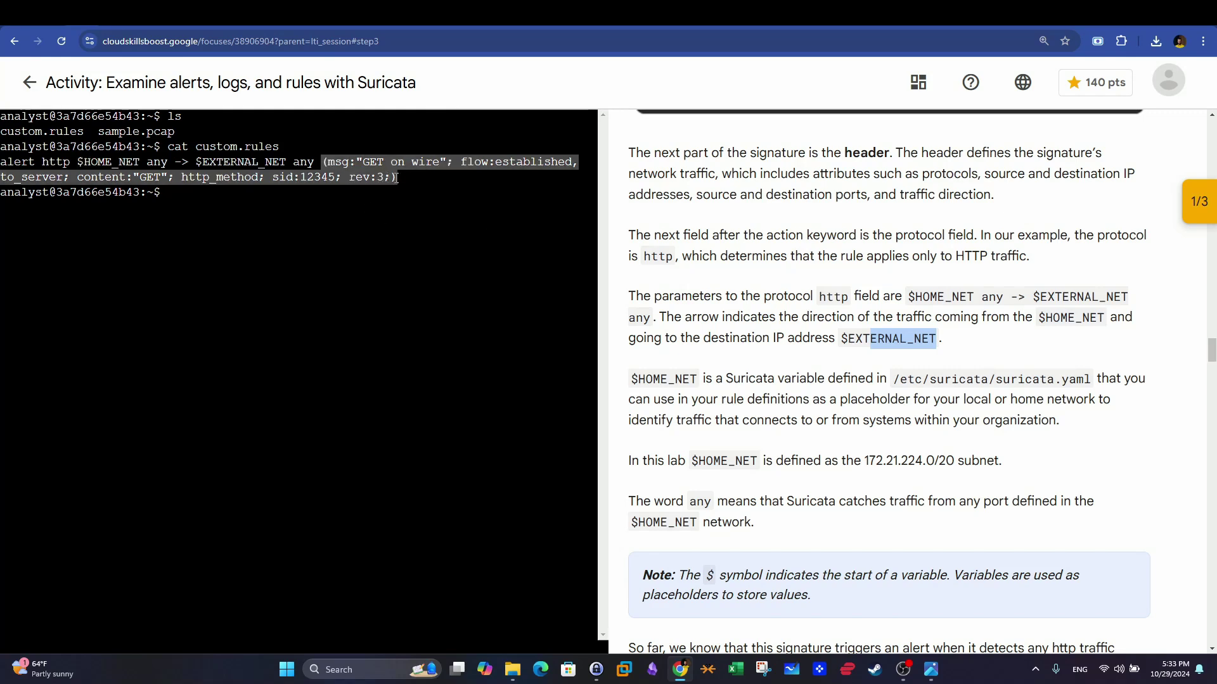
- Scroll to the Rule options heading and point out the options' enclosing parentheses and semicolon separators
{"action": "scroll", "coordinate": [854, 324], "scroll_direction": "down", "scroll_amount": 7}
{"action": "left_click_drag", "start_coordinate": [773, 285], "coordinate": [626, 284]}
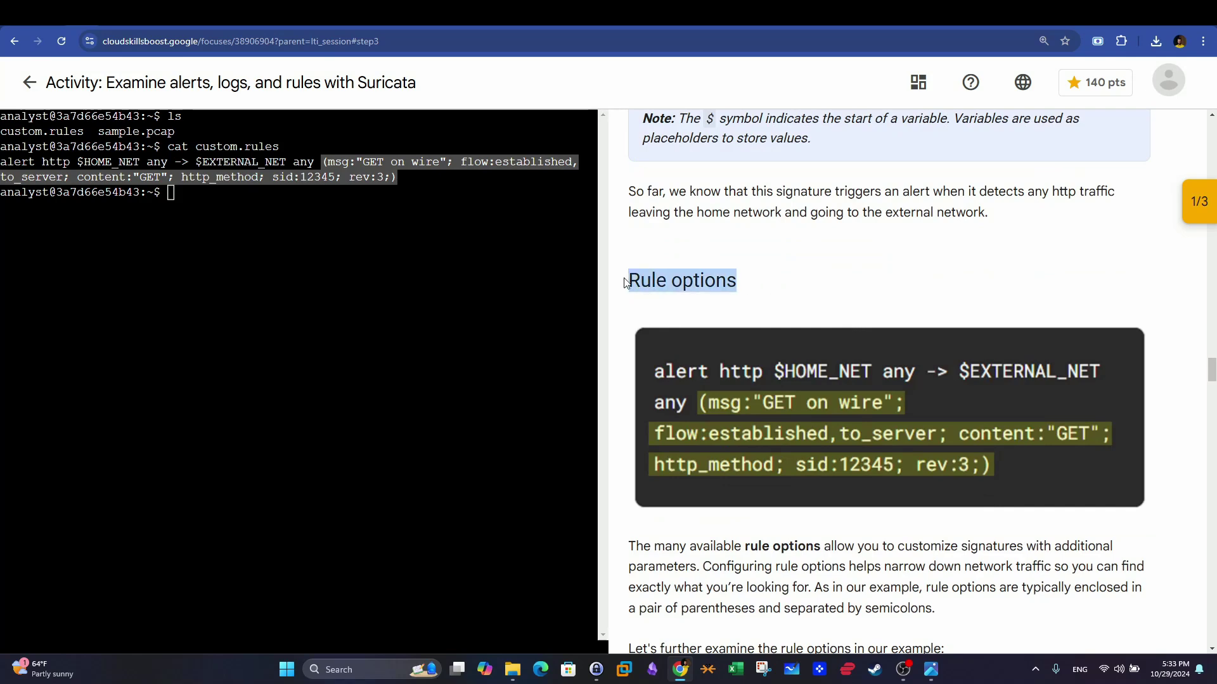
{"action": "left_click", "coordinate": [346, 163]}
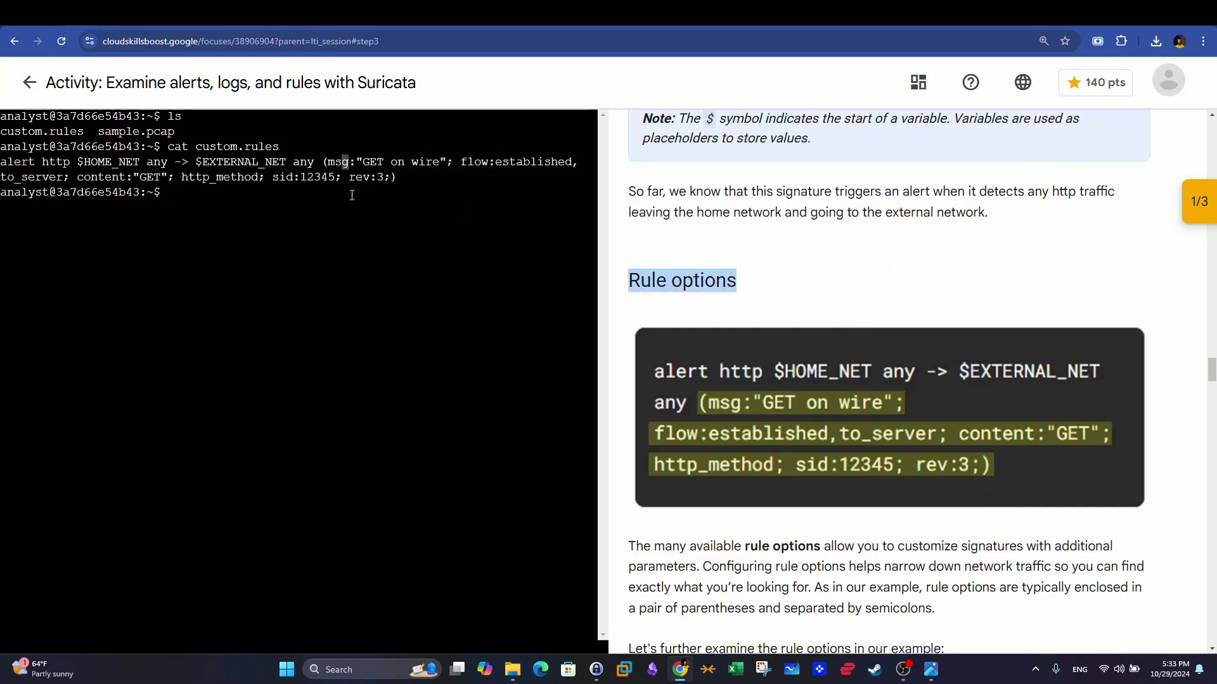
{"action": "left_click", "coordinate": [327, 162]}
{"action": "left_click", "coordinate": [393, 177]}
{"action": "left_click", "coordinate": [450, 162]}
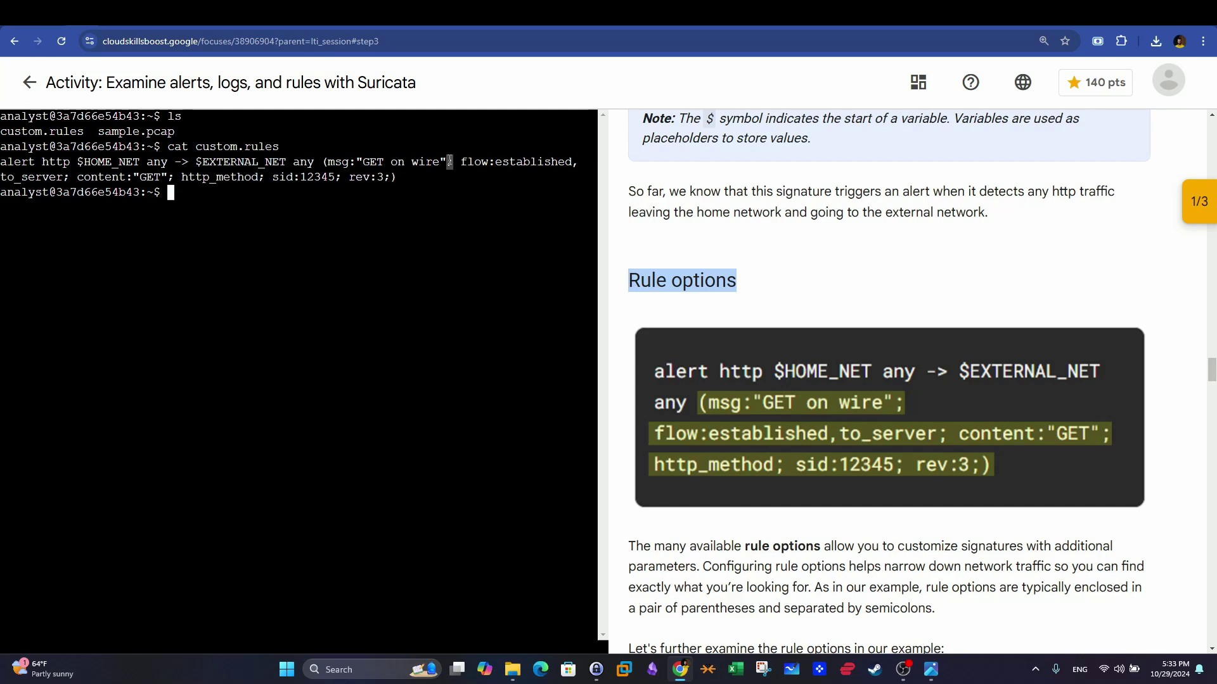
{"action": "left_click", "coordinate": [170, 177]}
{"action": "left_click", "coordinate": [262, 177]}
{"action": "left_click", "coordinate": [338, 177]}
- Highlight the rule header, then the parenthesized rule options and the msg keyword
{"action": "left_click_drag", "start_coordinate": [313, 162], "coordinate": [44, 163]}
{"action": "left_click_drag", "start_coordinate": [315, 164], "coordinate": [49, 160]}
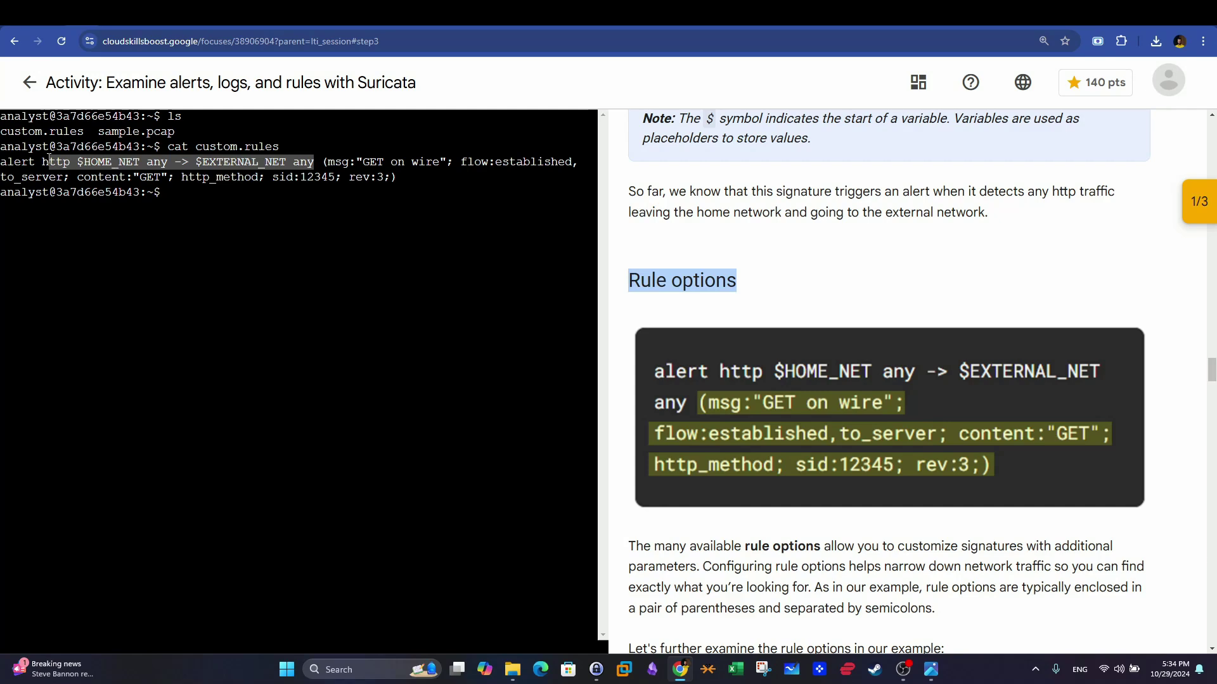
{"action": "left_click_drag", "start_coordinate": [322, 162], "coordinate": [397, 178]}
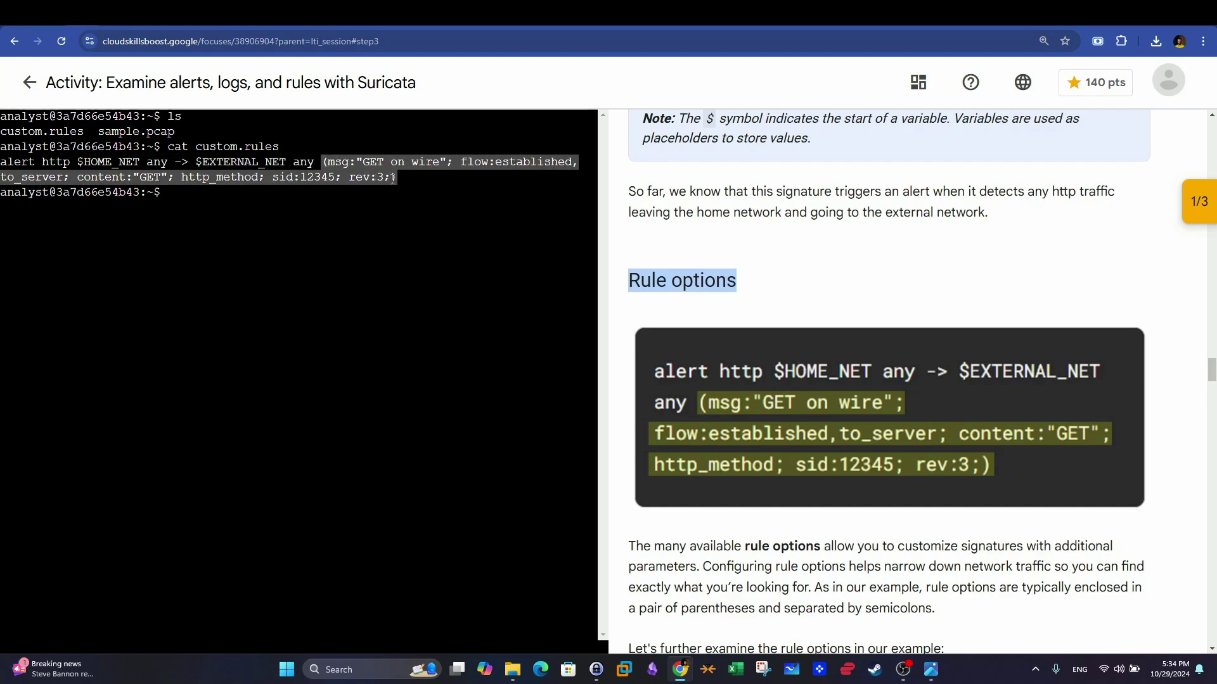
{"action": "left_click", "coordinate": [393, 180]}
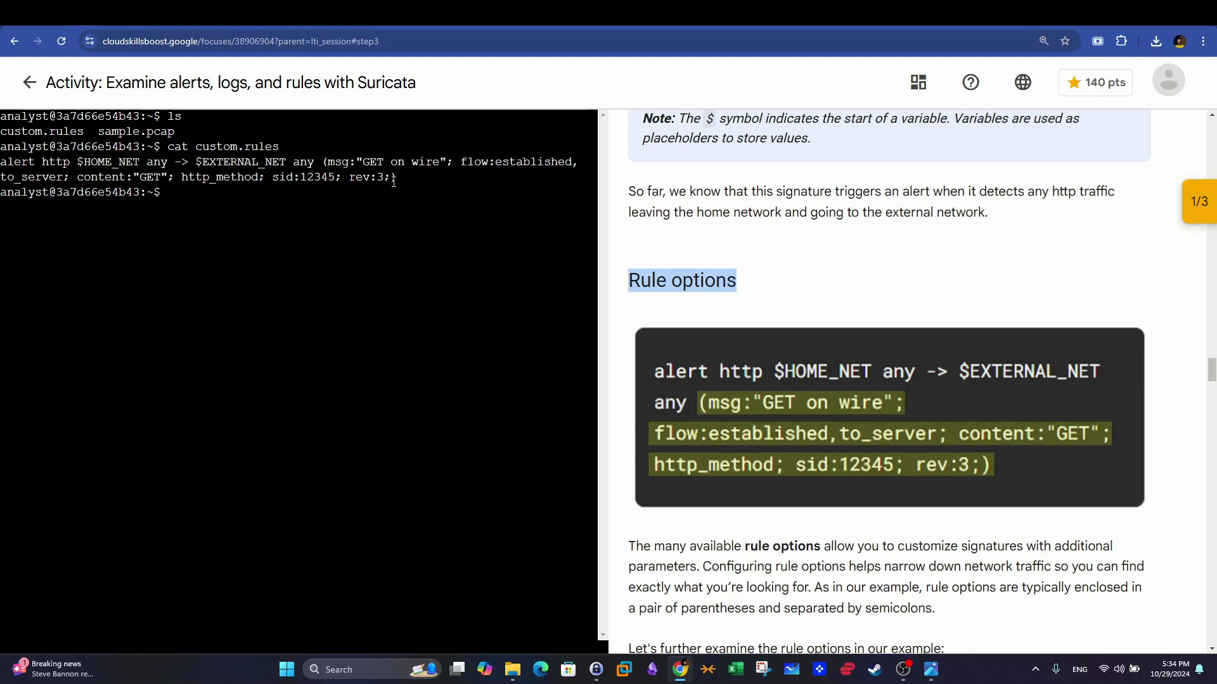
{"action": "left_click_drag", "start_coordinate": [331, 165], "coordinate": [348, 161]}
{"action": "left_click_drag", "start_coordinate": [367, 160], "coordinate": [439, 161]}
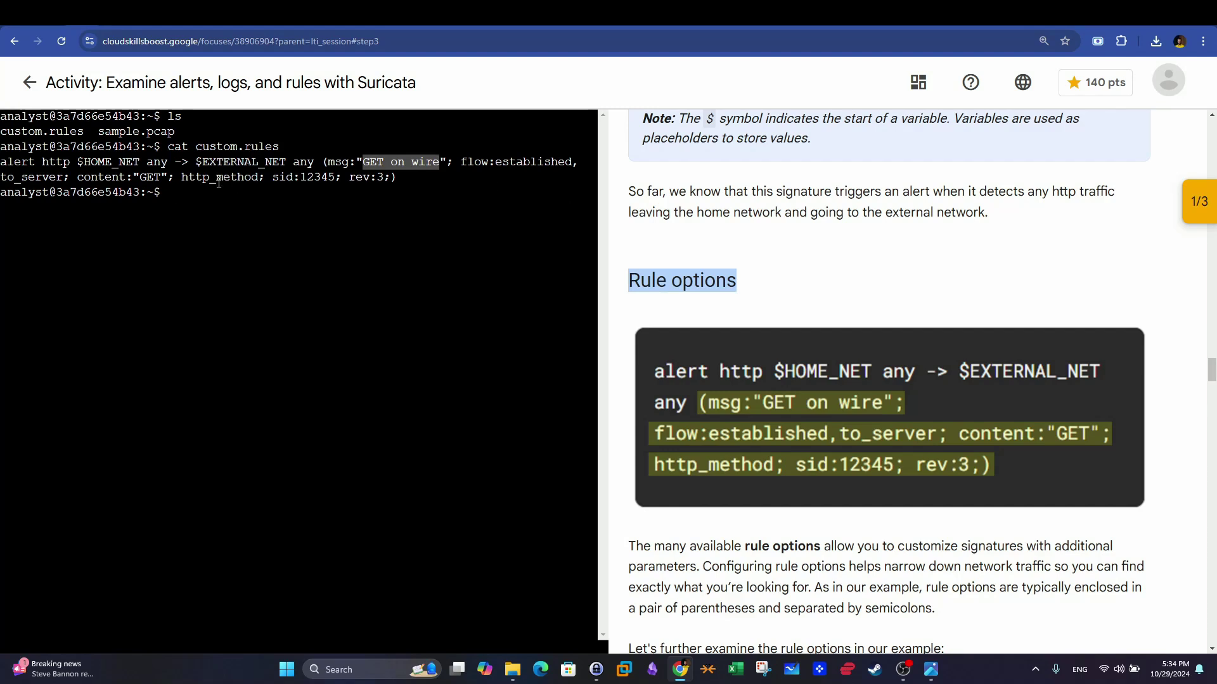
{"action": "triple_click", "coordinate": [378, 177]}
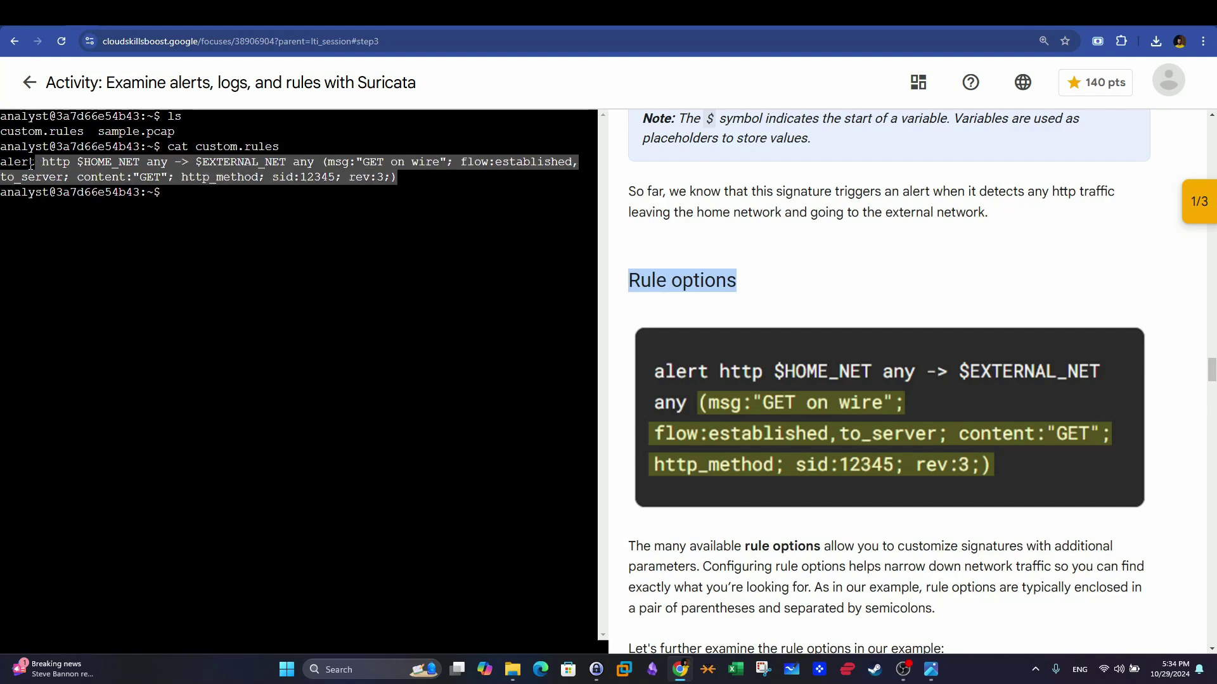
{"action": "left_click", "coordinate": [428, 230]}
{"action": "left_click_drag", "start_coordinate": [366, 167], "coordinate": [443, 165]}
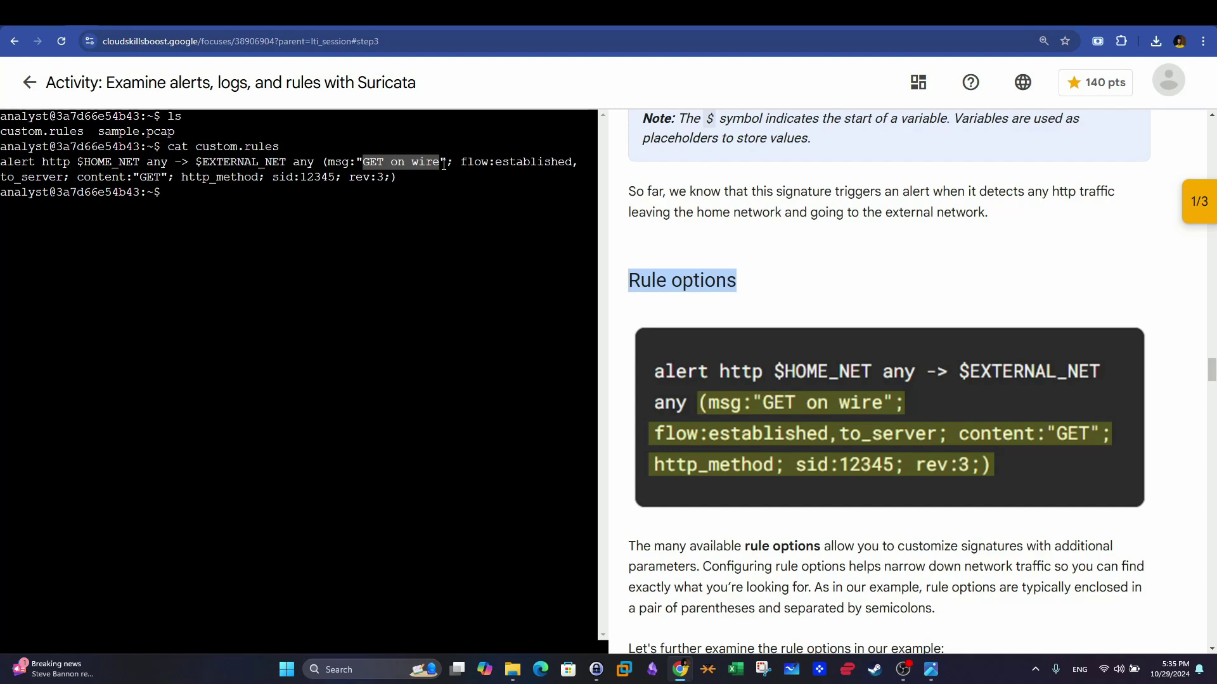
{"action": "left_click_drag", "start_coordinate": [462, 164], "coordinate": [571, 159]}
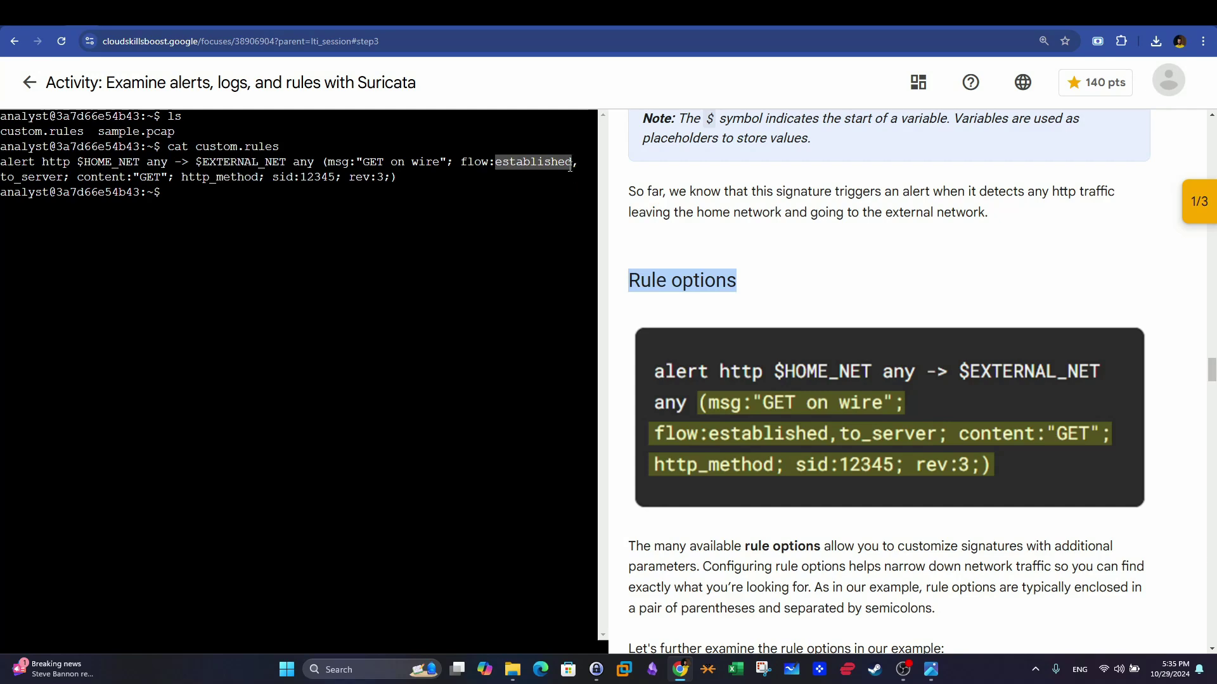
{"action": "left_click", "coordinate": [495, 163]}
{"action": "left_click_drag", "start_coordinate": [496, 162], "coordinate": [571, 163]}
{"action": "left_click", "coordinate": [495, 162]}
{"action": "left_click_drag", "start_coordinate": [496, 162], "coordinate": [564, 162]}
{"action": "left_click", "coordinate": [353, 676]}
{"action": "type", "text": "cmd"}
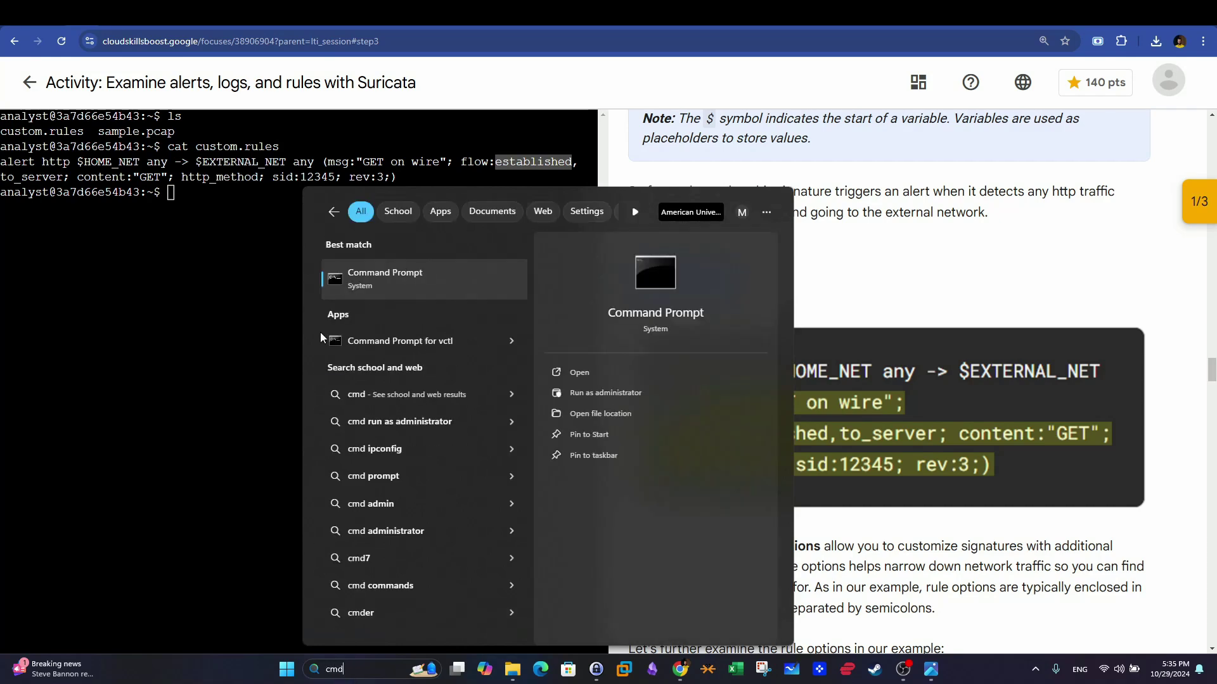
{"action": "left_click", "coordinate": [428, 292]}
{"action": "type", "text": "netstat"}
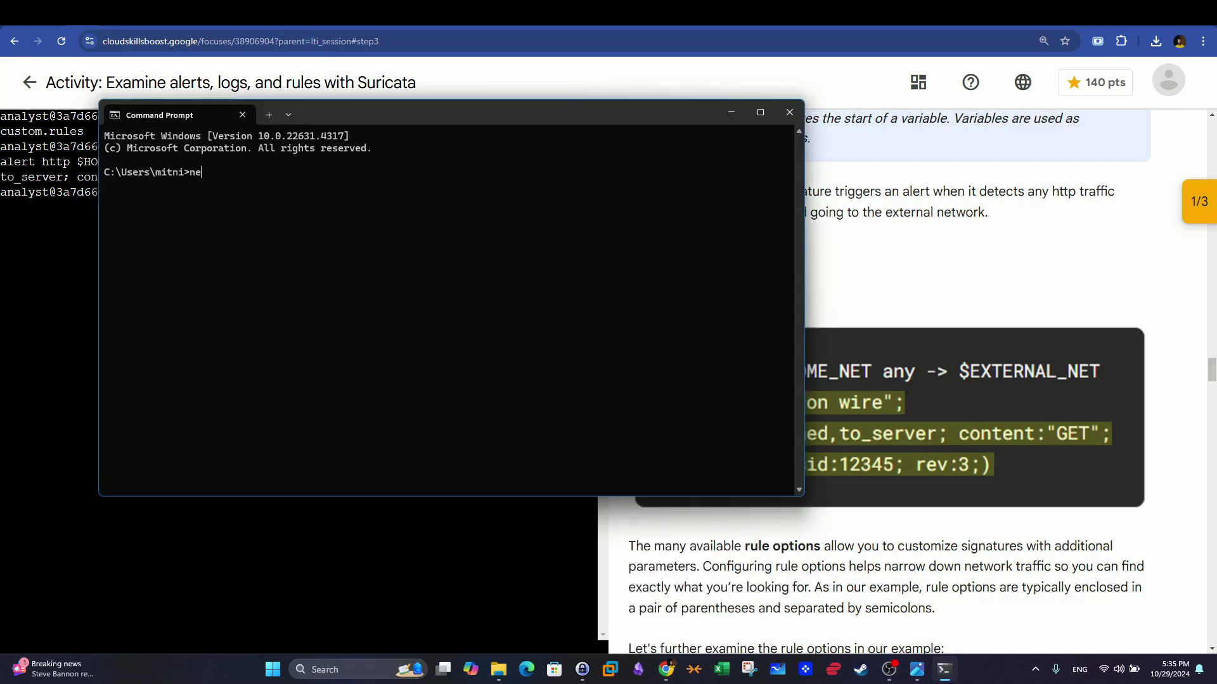
{"action": "key", "text": "Return"}
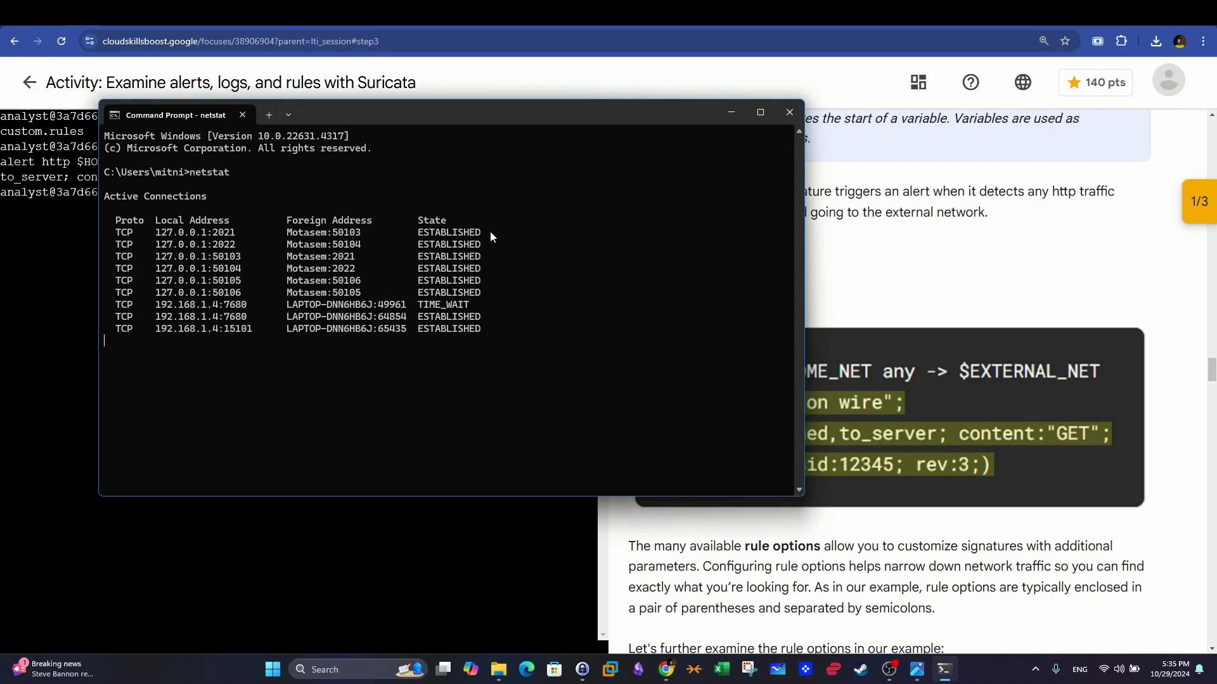
{"action": "left_click_drag", "start_coordinate": [489, 231], "coordinate": [425, 232]}
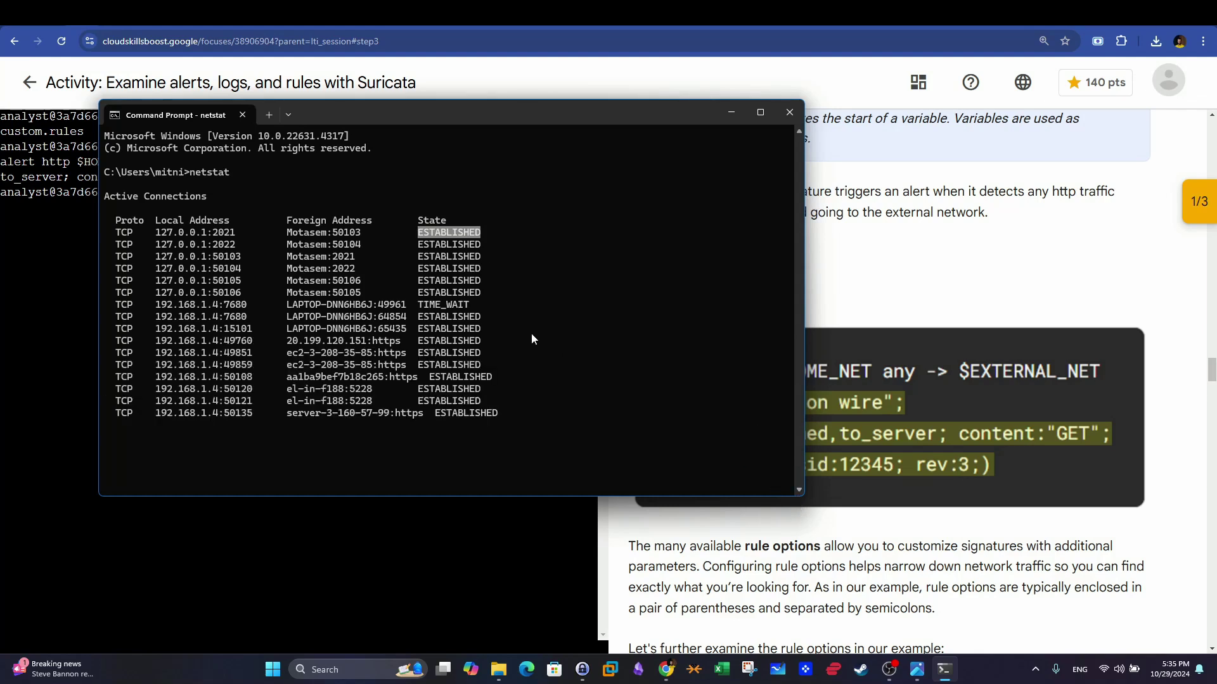
{"action": "left_click_drag", "start_coordinate": [423, 292], "coordinate": [425, 303]}
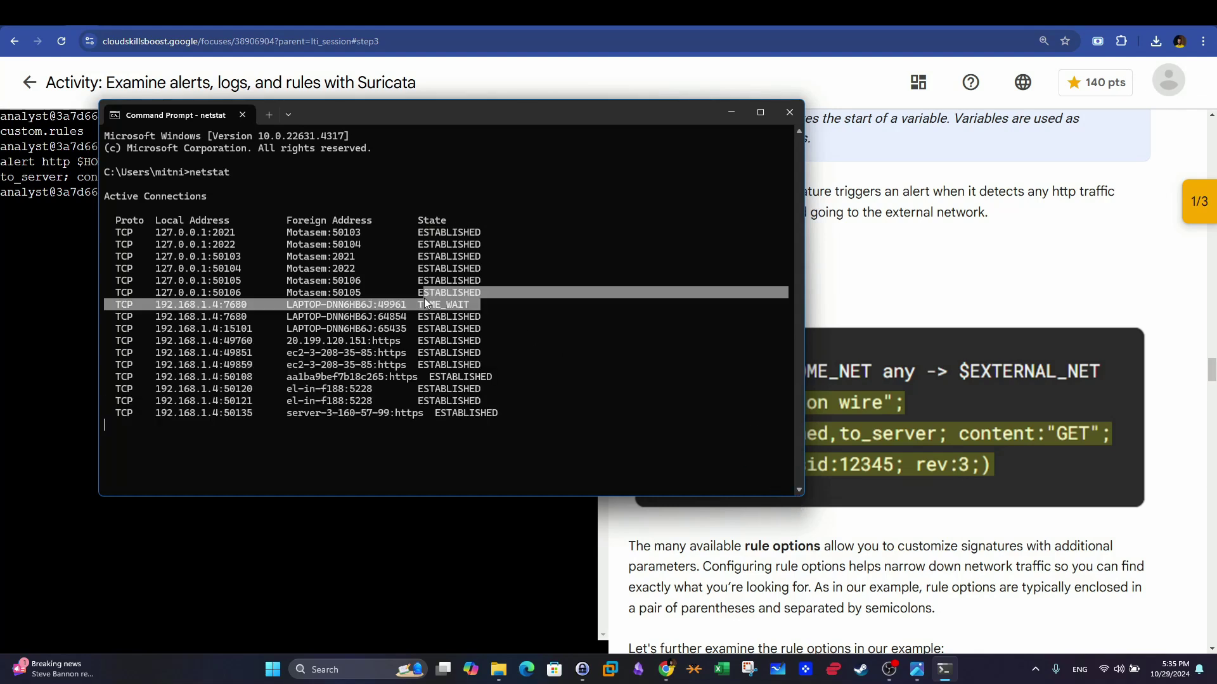
{"action": "left_click", "coordinate": [788, 112]}
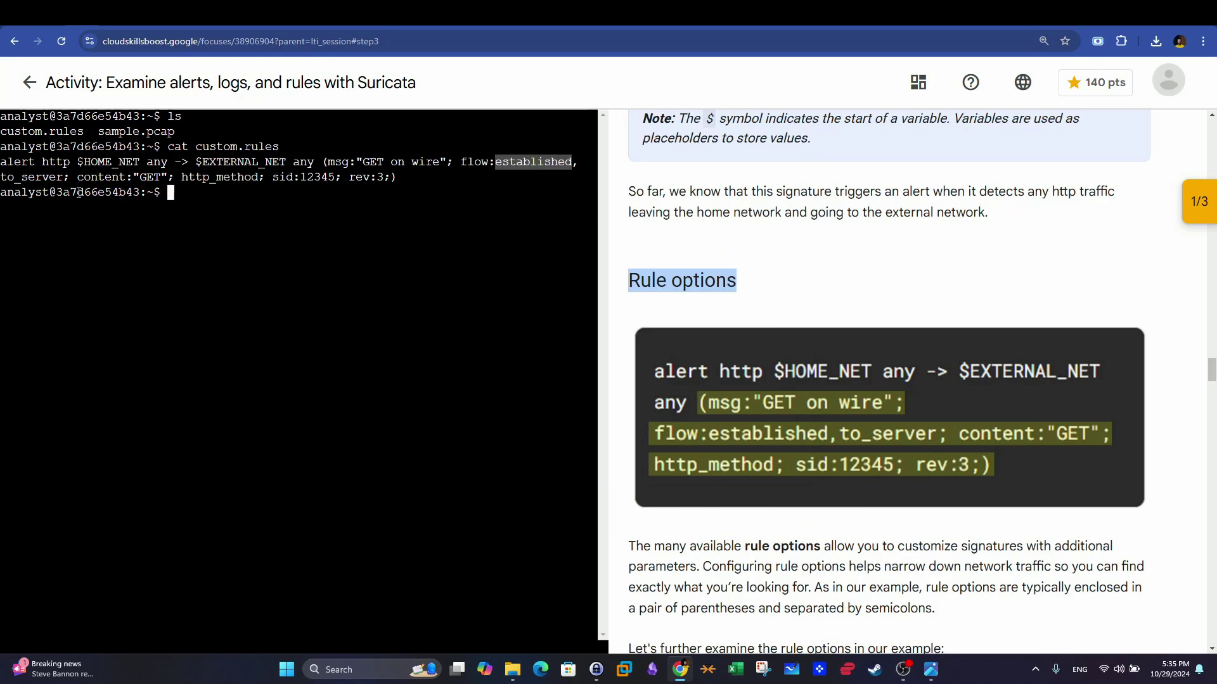
- Highlight the rule's to_server, content, GET and rev parts, then scroll toward Task 1's end
{"action": "left_click_drag", "start_coordinate": [64, 178], "coordinate": [3, 178]}
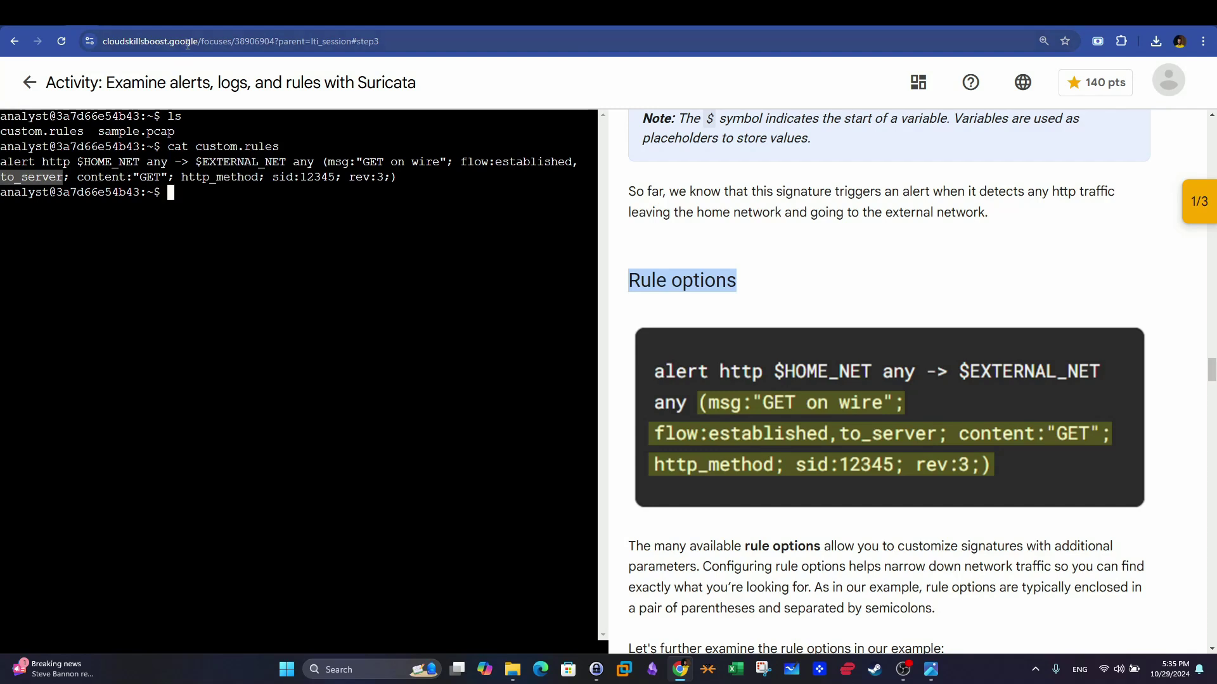
{"action": "left_click", "coordinate": [207, 46]}
{"action": "left_click_drag", "start_coordinate": [207, 46], "coordinate": [109, 42]}
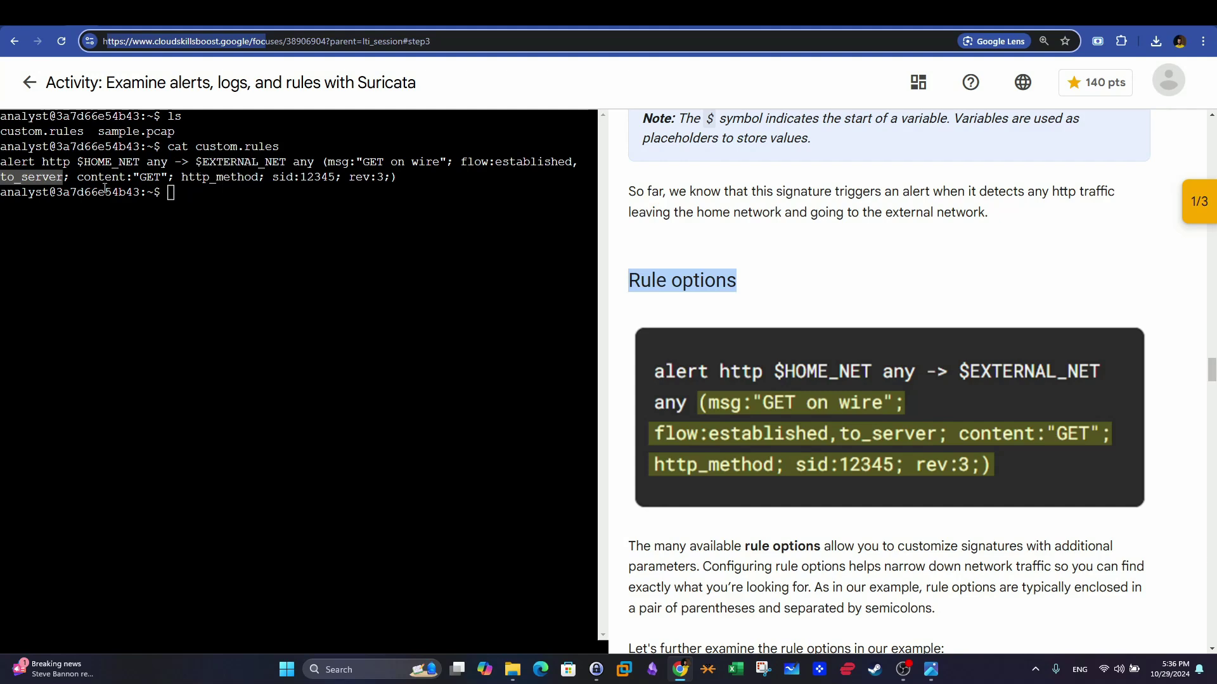
{"action": "double_click", "coordinate": [101, 177]}
{"action": "left_click_drag", "start_coordinate": [138, 177], "coordinate": [294, 177]}
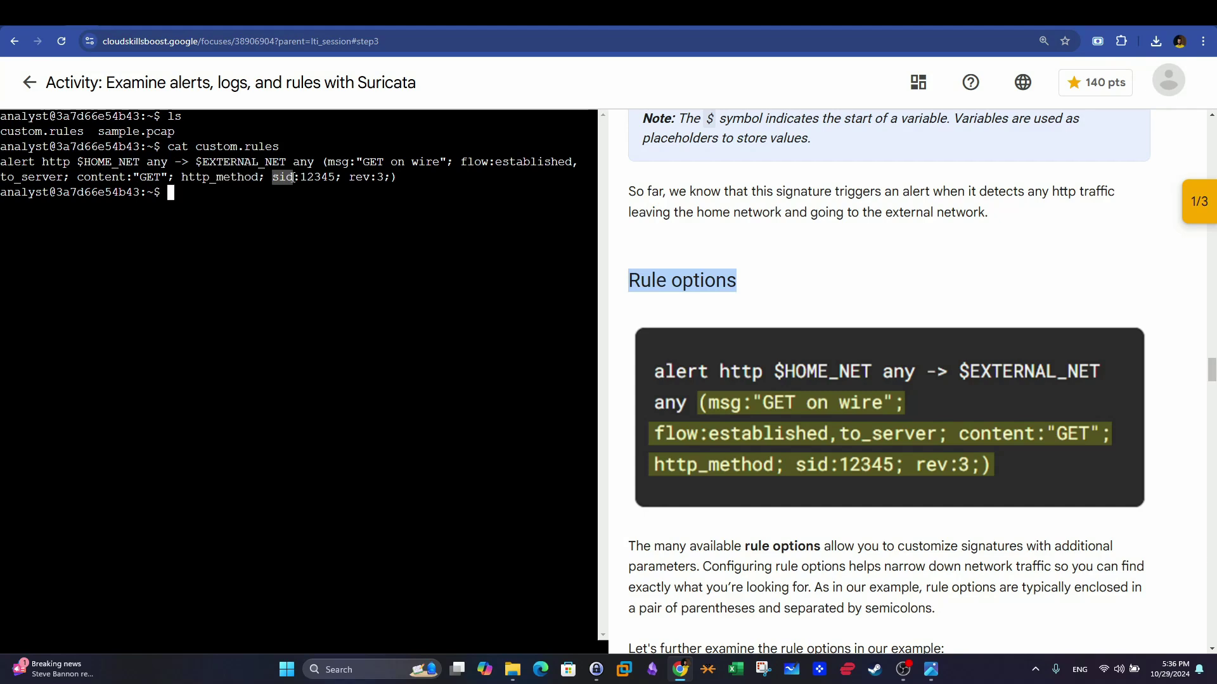
{"action": "left_click_drag", "start_coordinate": [349, 177], "coordinate": [368, 179]}
{"action": "left_click_drag", "start_coordinate": [63, 162], "coordinate": [256, 175]}
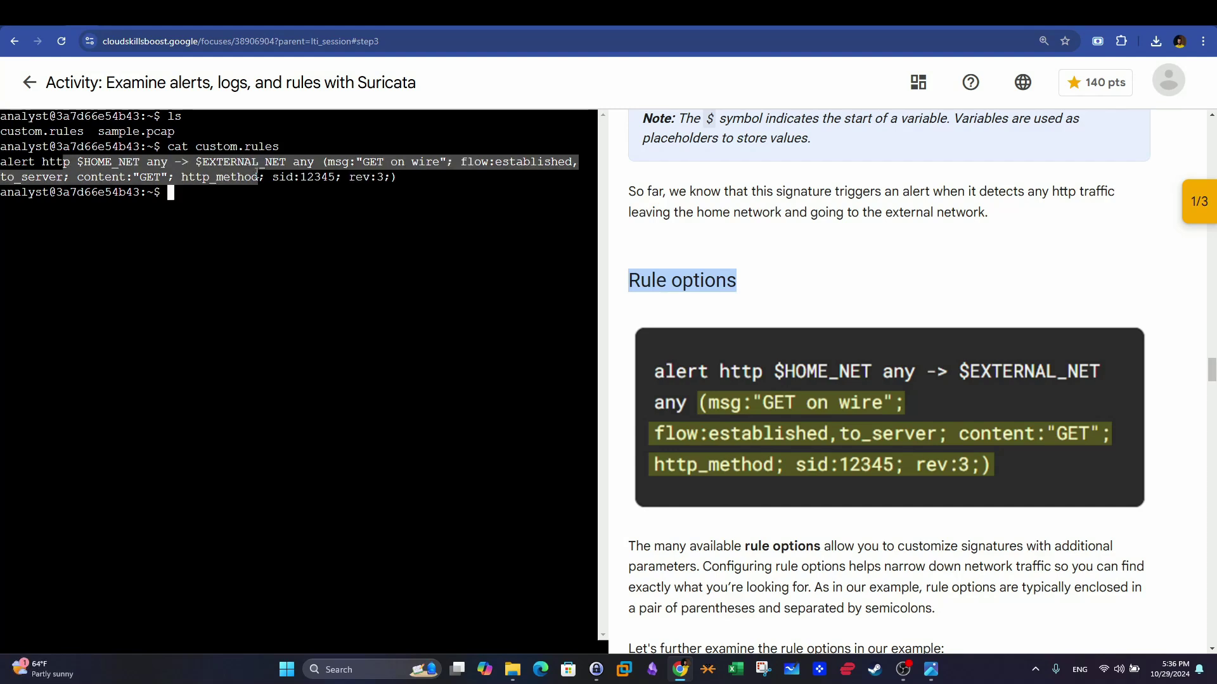
{"action": "left_click", "coordinate": [379, 177]}
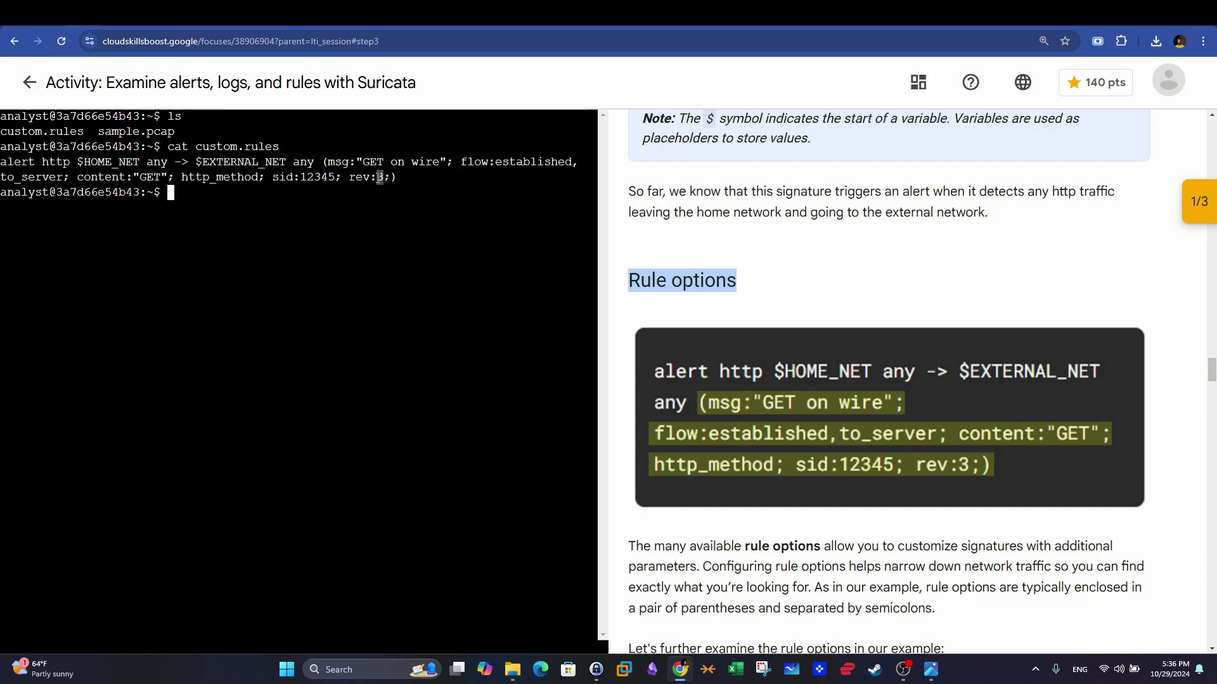
{"action": "scroll", "coordinate": [786, 320], "scroll_direction": "down", "scroll_amount": 14}
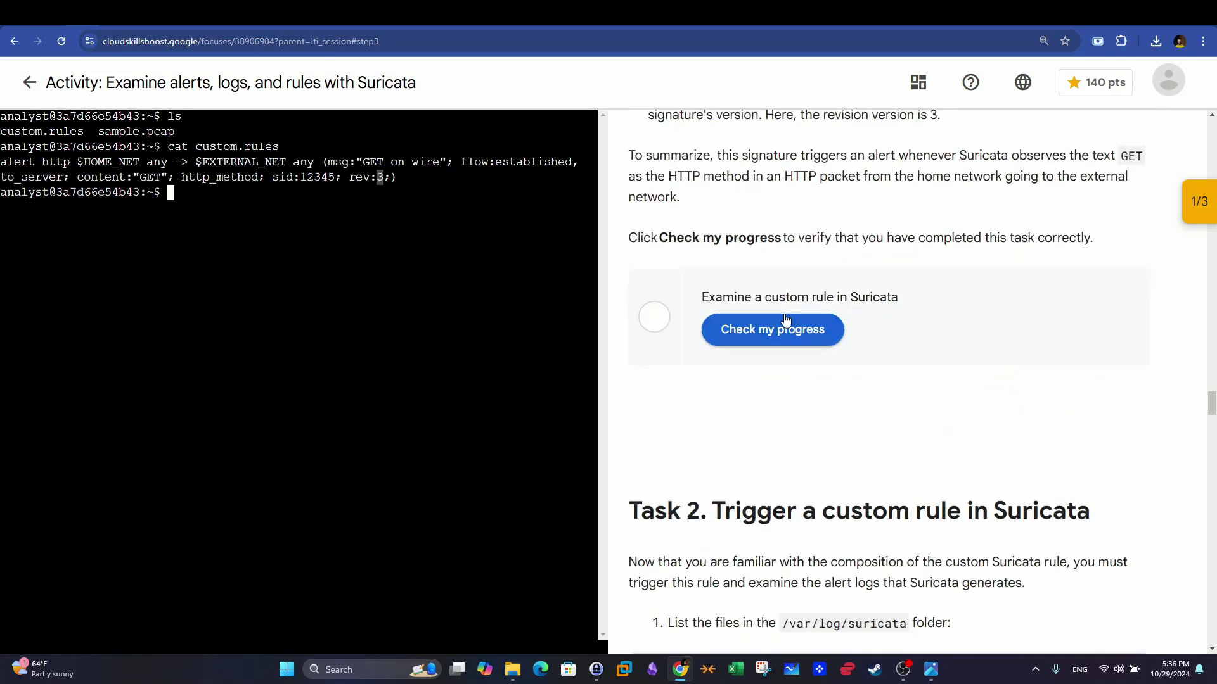
{"action": "left_click_drag", "start_coordinate": [403, 179], "coordinate": [260, 163]}
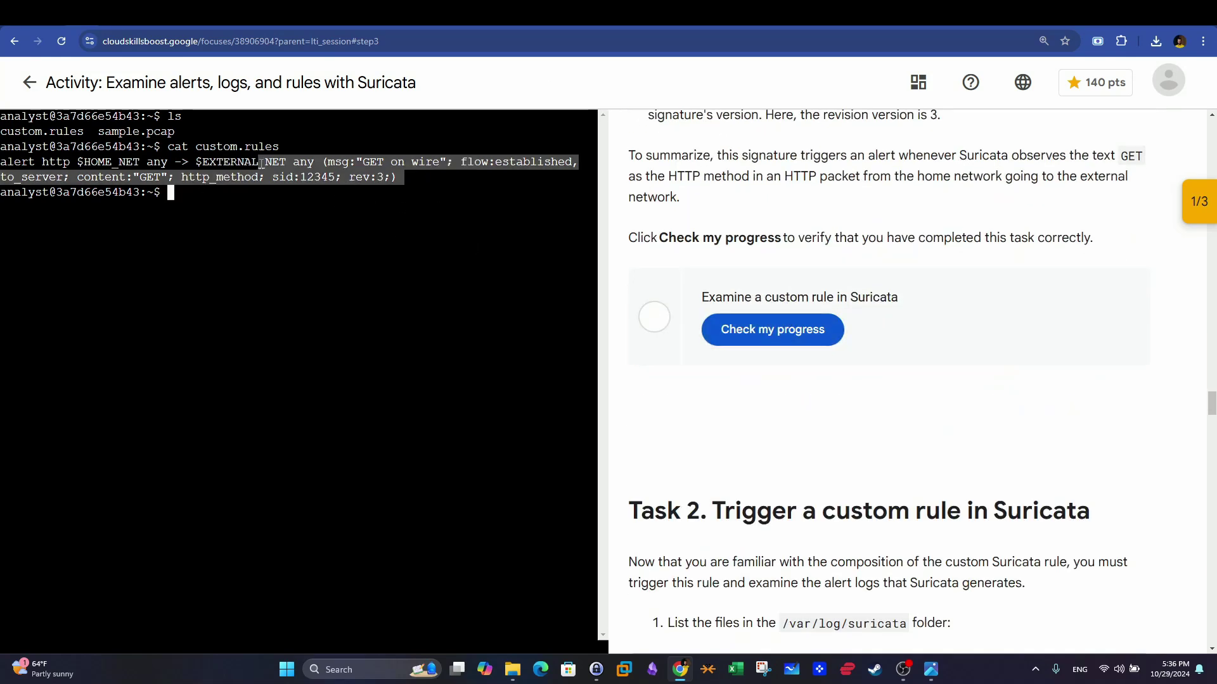
- Pass the custom rule progress check and scroll on to Task 2
{"action": "left_click", "coordinate": [786, 329]}
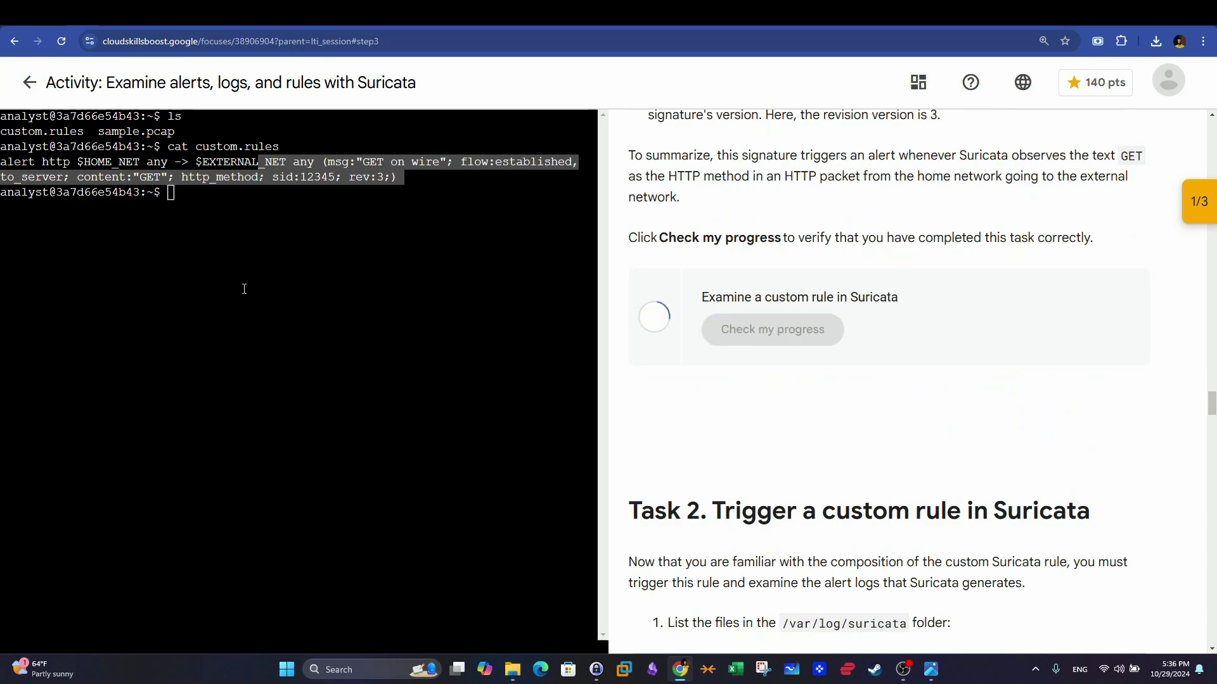
{"action": "scroll", "coordinate": [810, 260], "scroll_direction": "down", "scroll_amount": 7}
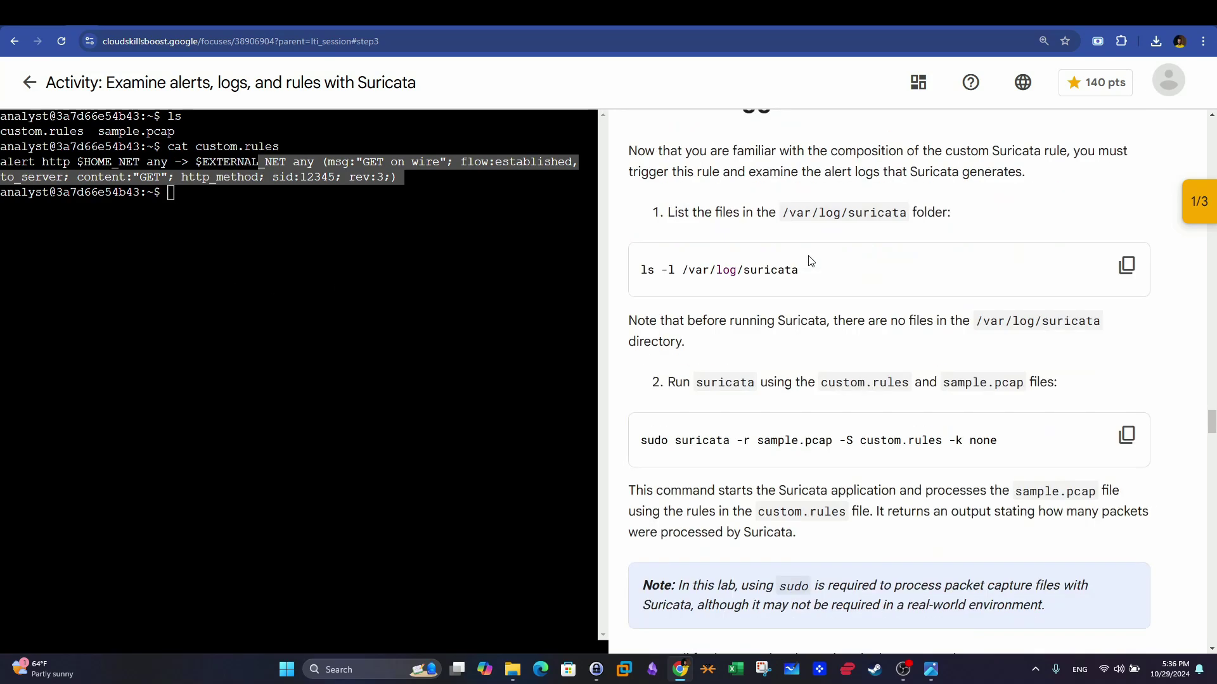
{"action": "left_click", "coordinate": [240, 225]}
{"action": "left_click_drag", "start_coordinate": [403, 179], "coordinate": [1, 164]}
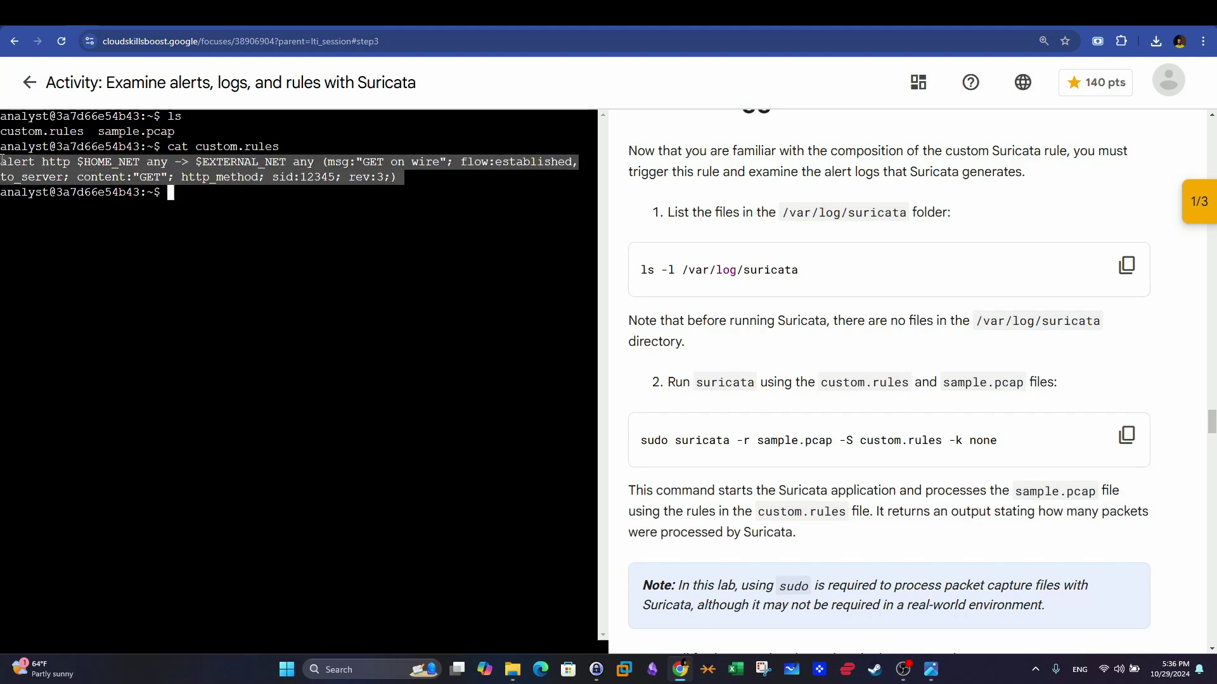
{"action": "left_click", "coordinate": [232, 196]}
{"action": "left_click_drag", "start_coordinate": [167, 147], "coordinate": [199, 194]}
{"action": "left_click", "coordinate": [199, 195]}
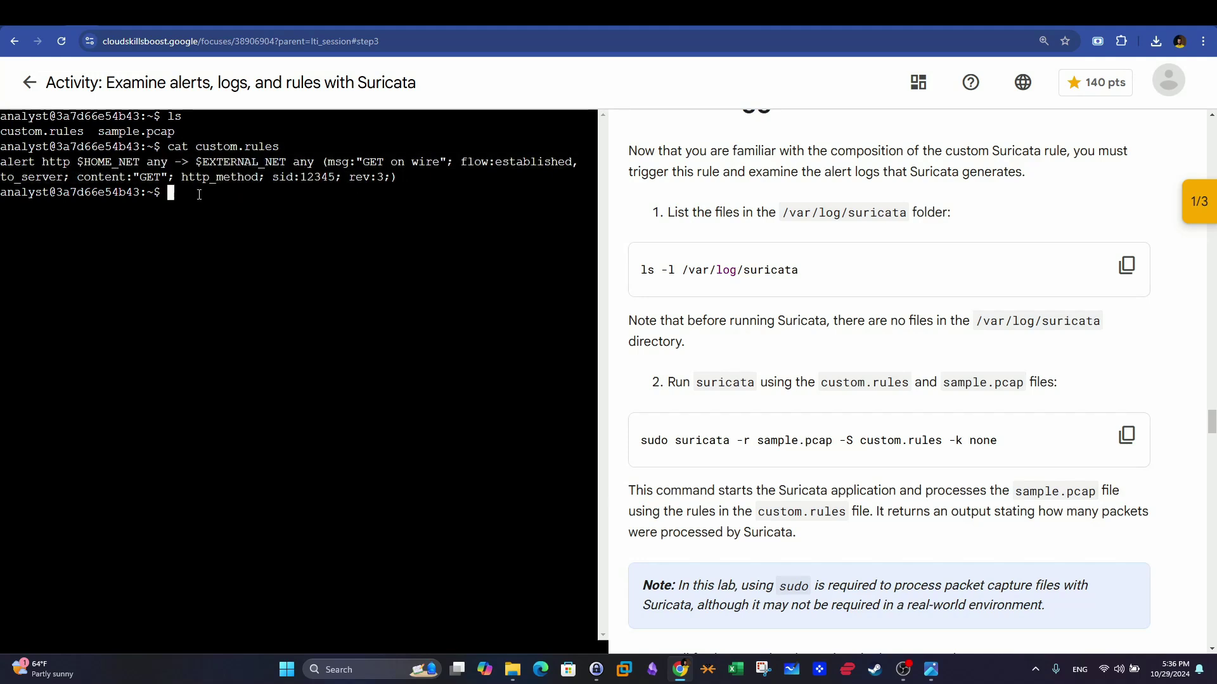
- Change into /var/log/suricata and list it, confirming it holds no files
{"action": "type", "text": "cd /var/log/sur"}
{"action": "key", "text": "Tab"}
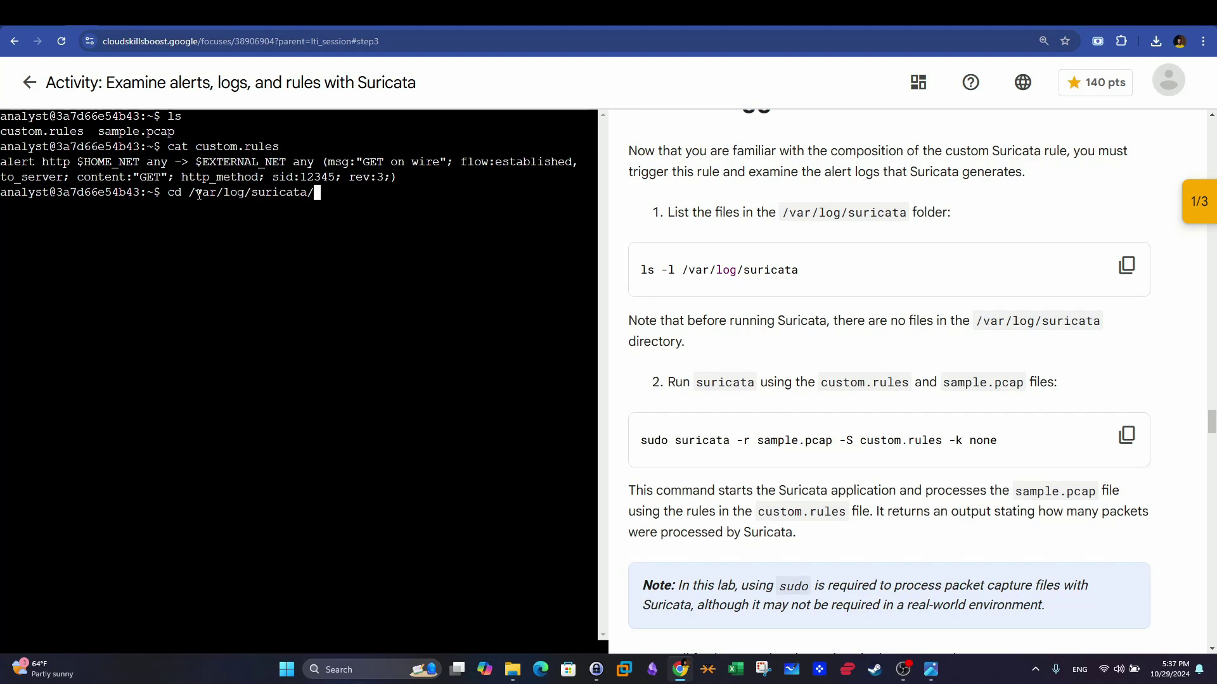
{"action": "key", "text": "Return"}
{"action": "type", "text": "ls"}
{"action": "key", "text": "Return"}
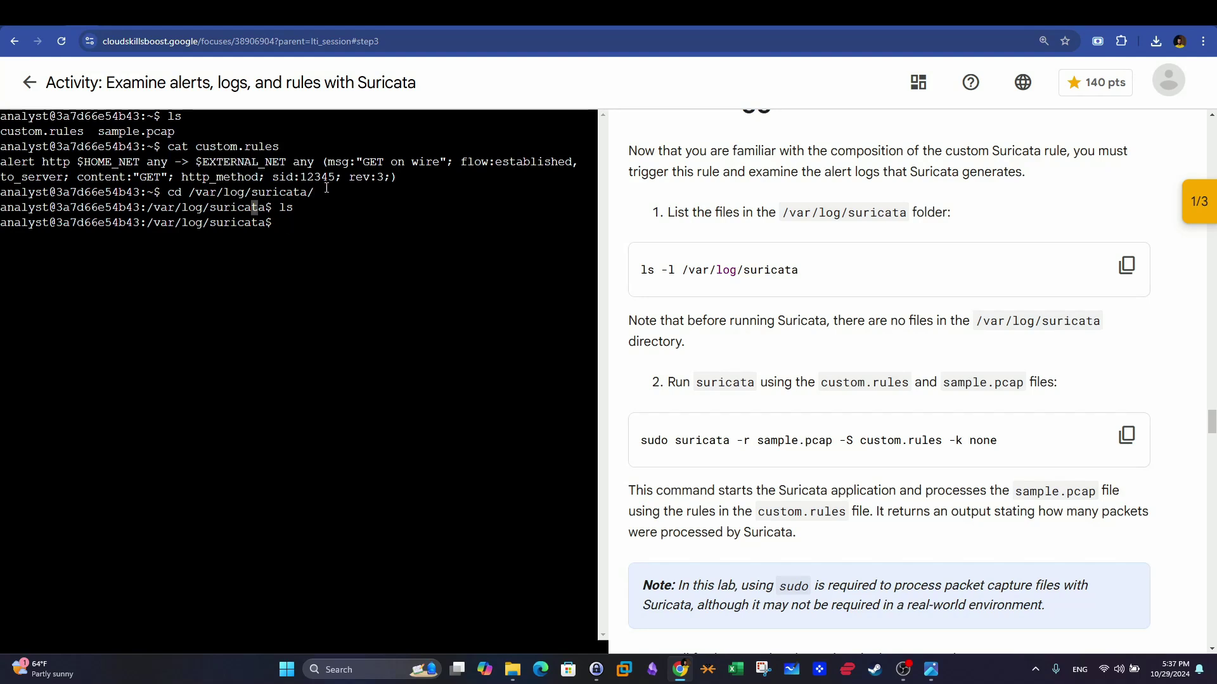
{"action": "left_click_drag", "start_coordinate": [398, 178], "coordinate": [4, 157]}
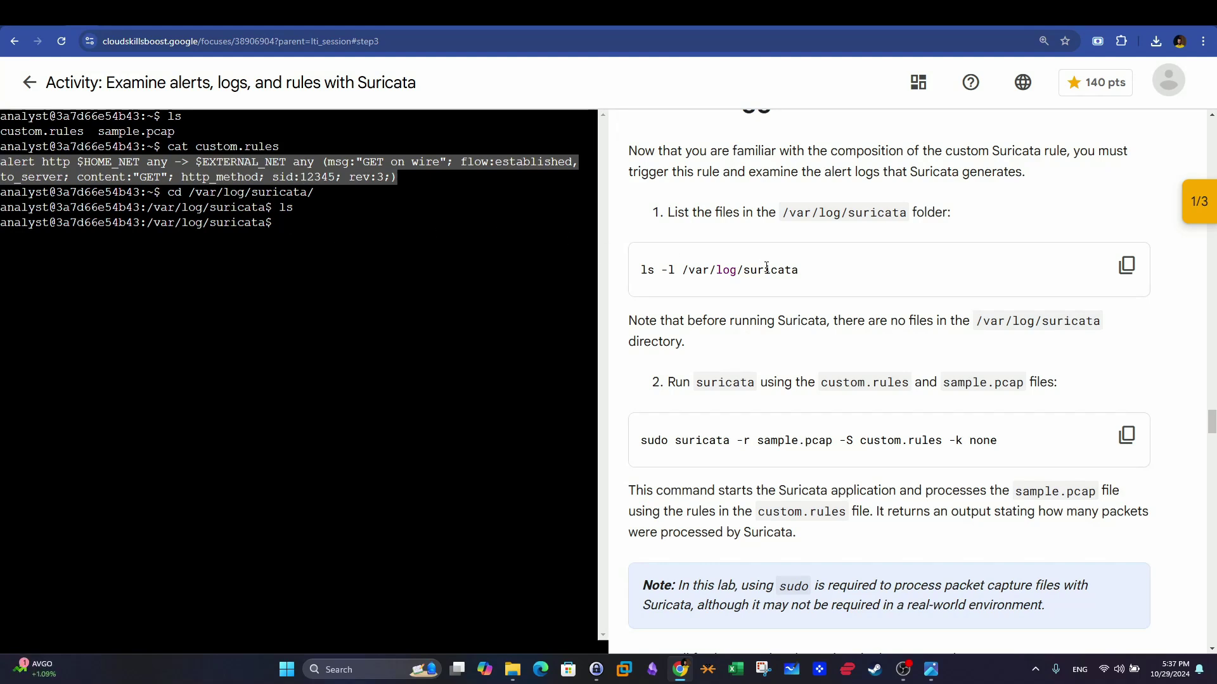
{"action": "scroll", "coordinate": [766, 266], "scroll_direction": "down", "scroll_amount": 5}
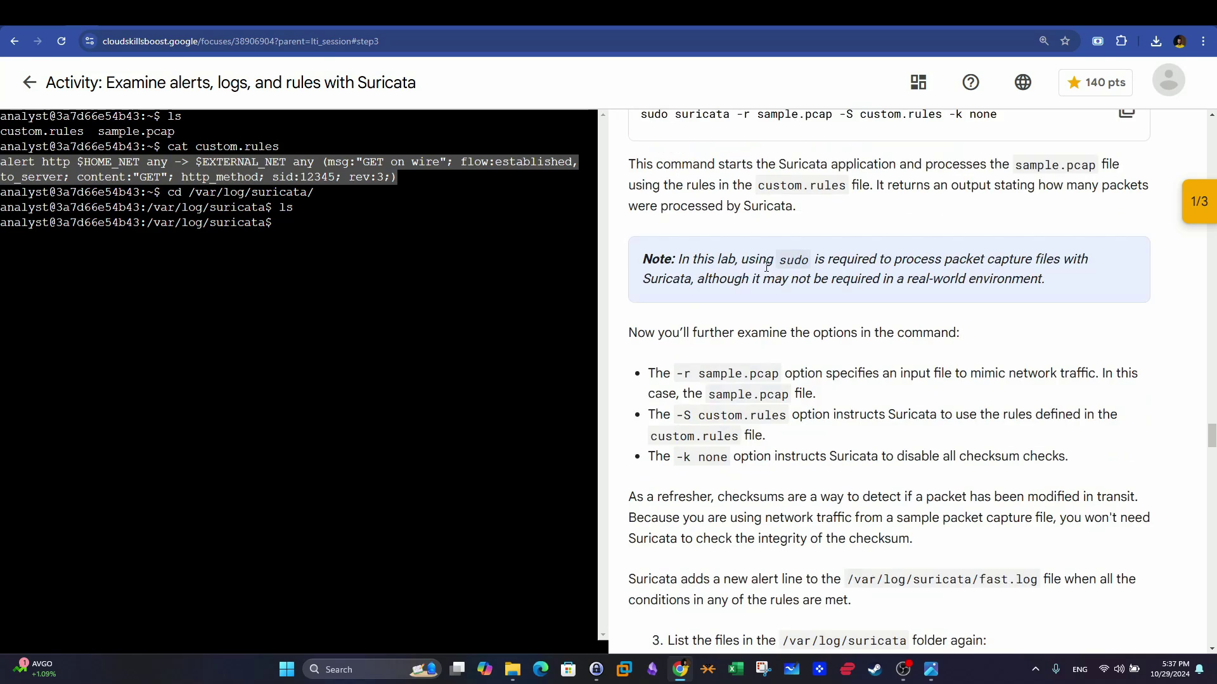
{"action": "scroll", "coordinate": [766, 266], "scroll_direction": "down", "scroll_amount": 5}
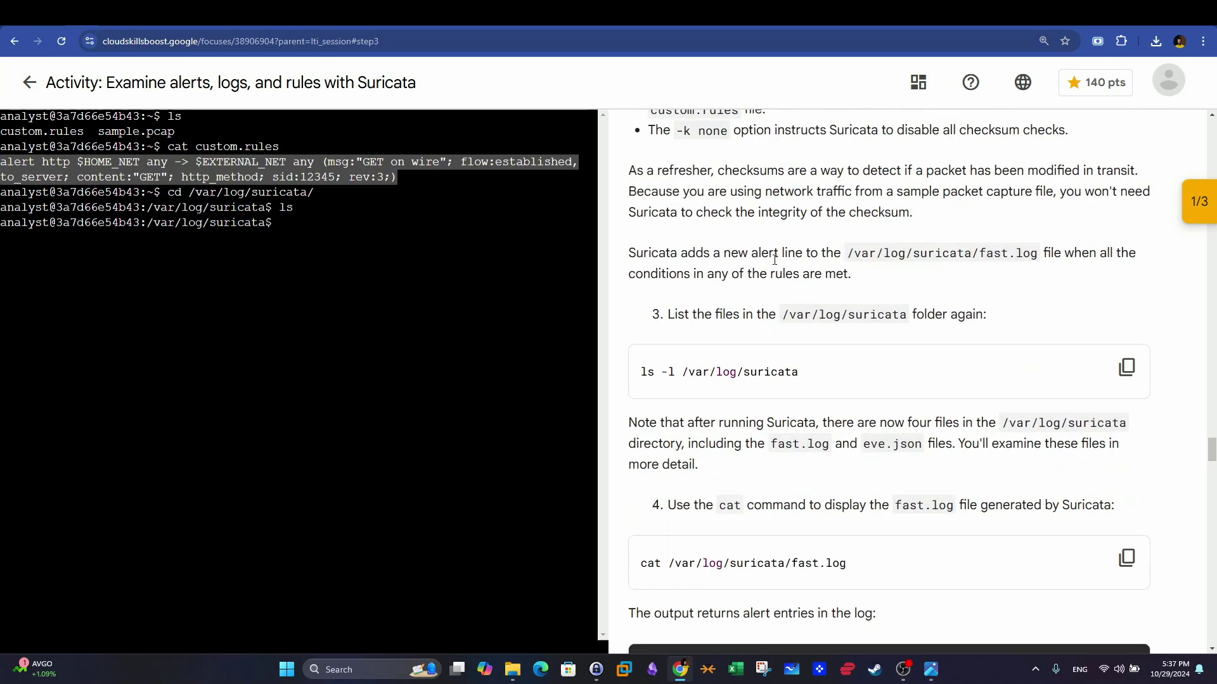
{"action": "scroll", "coordinate": [775, 260], "scroll_direction": "down", "scroll_amount": 2}
{"action": "mouse_move", "coordinate": [766, 313]}
{"action": "left_mouse_down"}
{"action": "mouse_move", "coordinate": [825, 315]}
{"action": "mouse_move", "coordinate": [744, 314]}
{"action": "left_mouse_up"}
{"action": "left_click_drag", "start_coordinate": [886, 314], "coordinate": [871, 318]}
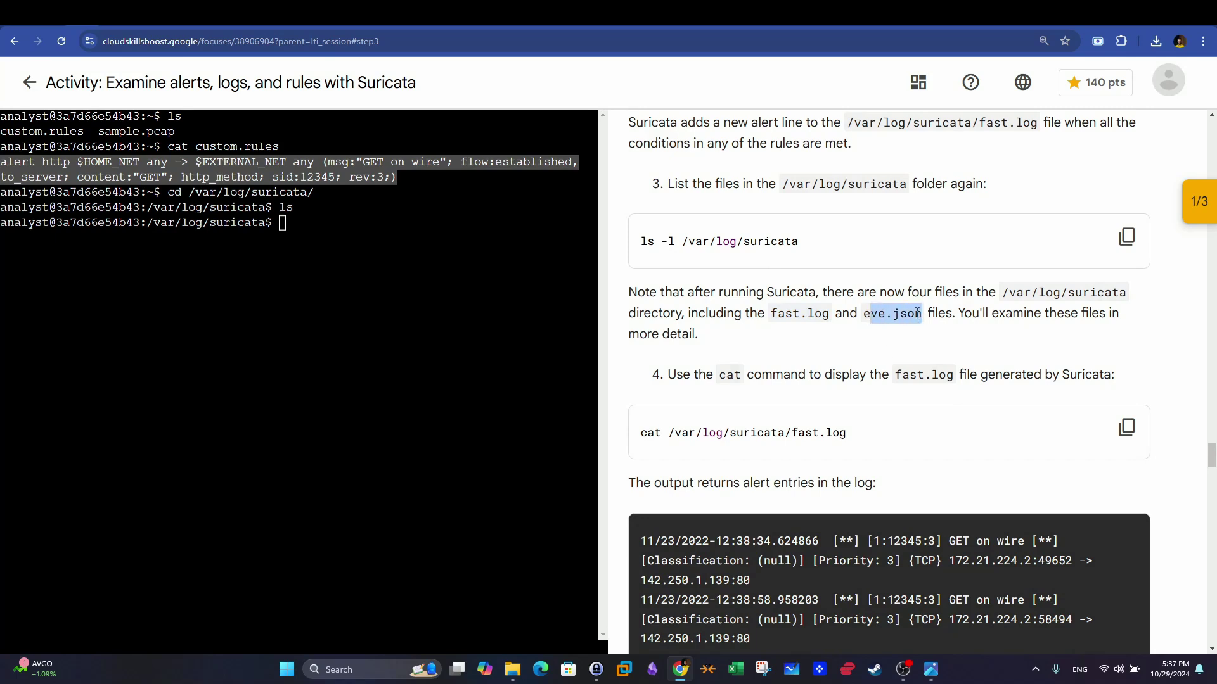
{"action": "left_click_drag", "start_coordinate": [767, 315], "coordinate": [833, 321]}
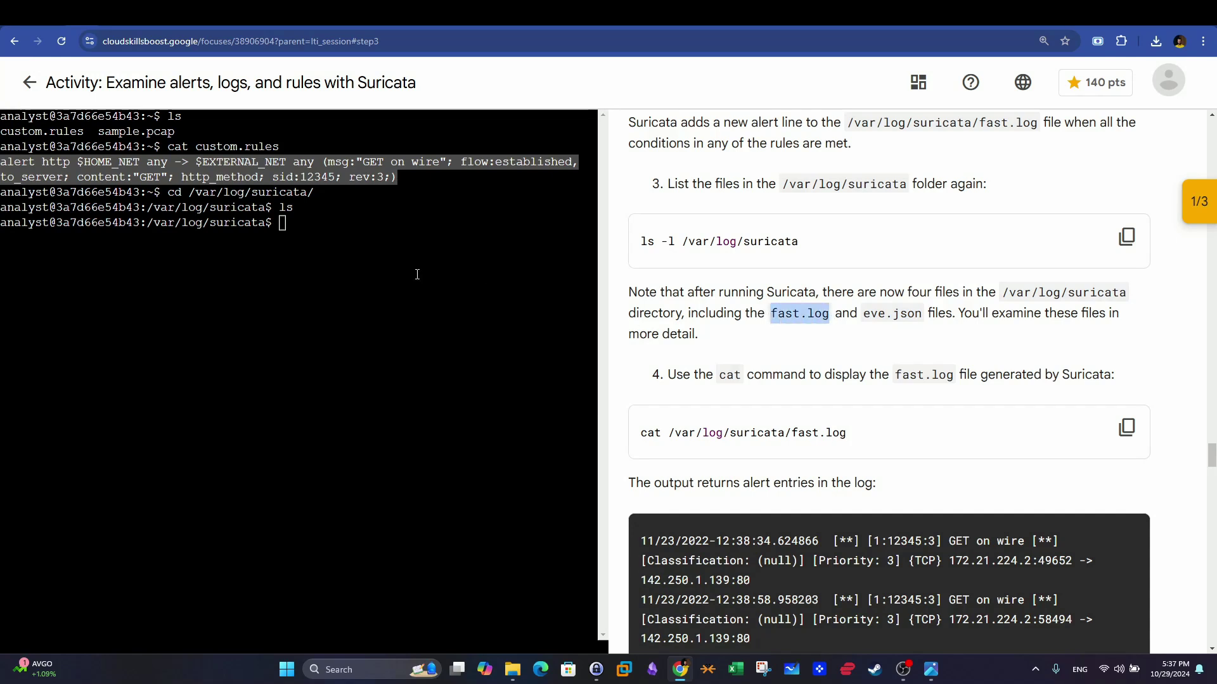
{"action": "left_click", "coordinate": [416, 348]}
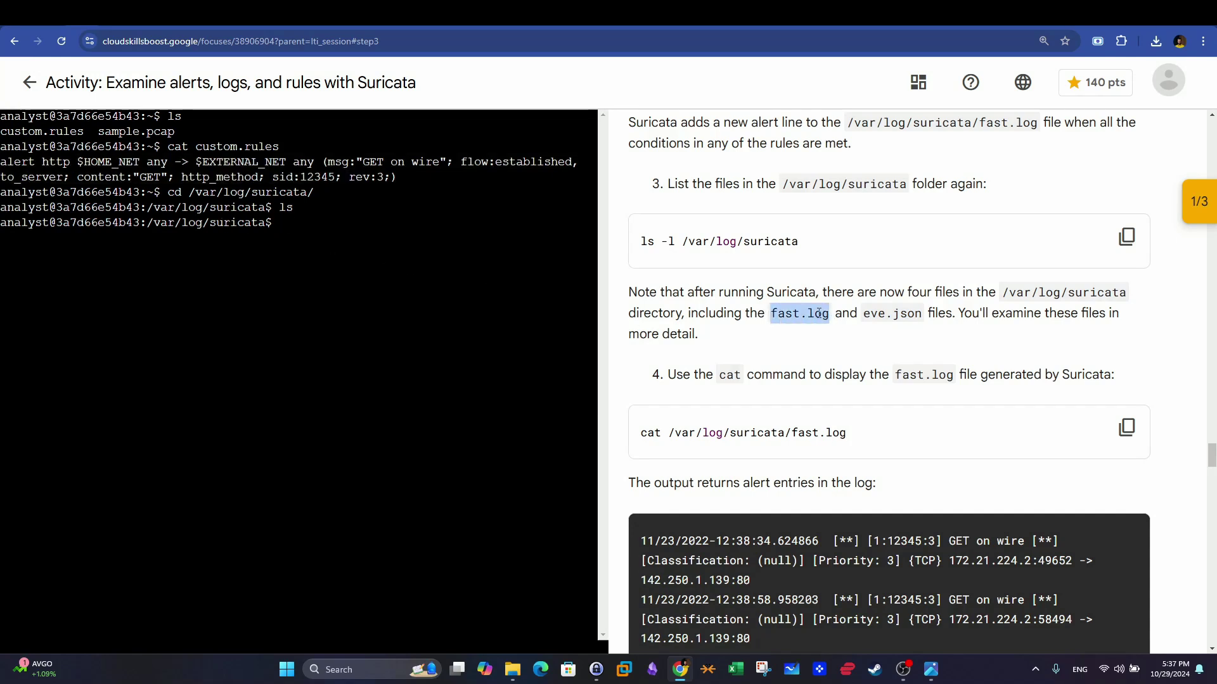
{"action": "left_click_drag", "start_coordinate": [177, 132], "coordinate": [92, 132]}
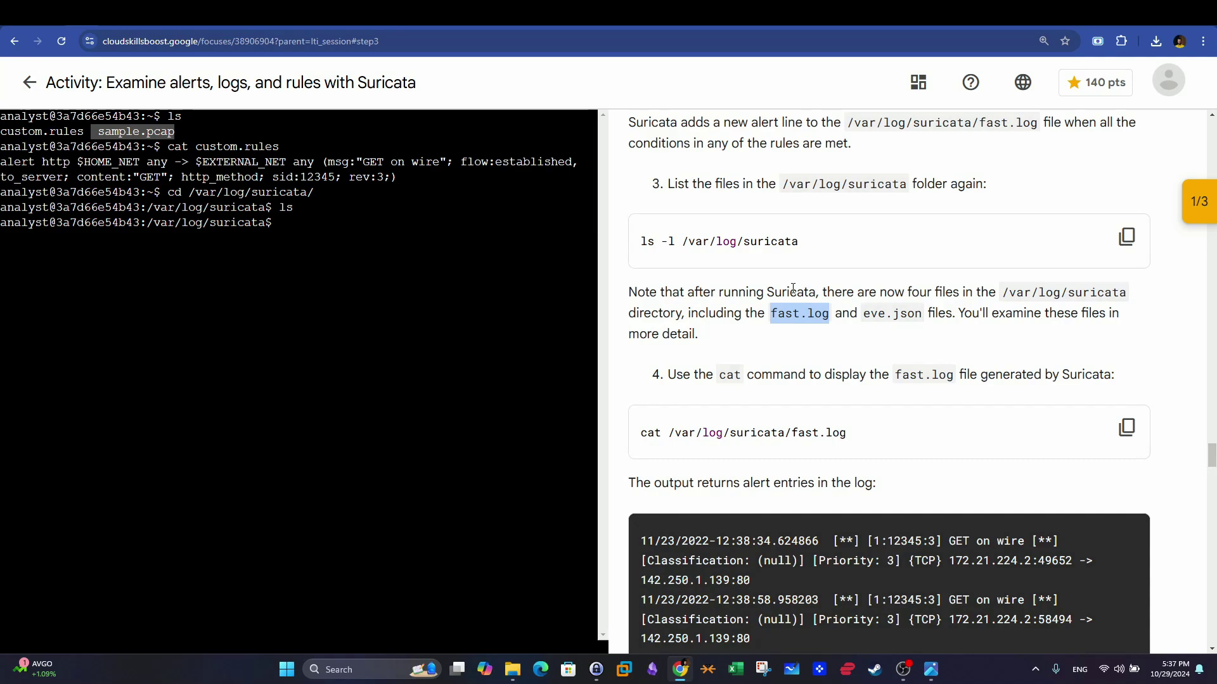
{"action": "scroll", "coordinate": [792, 282], "scroll_direction": "up", "scroll_amount": 12}
{"action": "scroll", "coordinate": [792, 282], "scroll_direction": "up", "scroll_amount": 10}
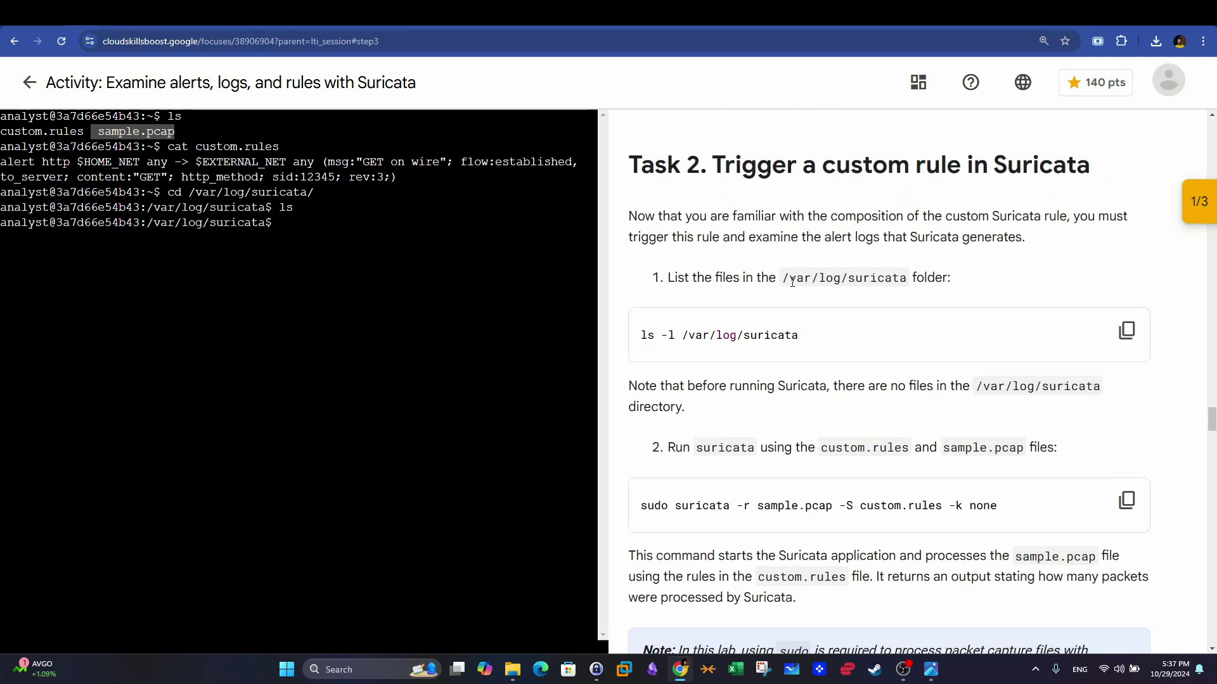
{"action": "scroll", "coordinate": [792, 287], "scroll_direction": "up", "scroll_amount": 6}
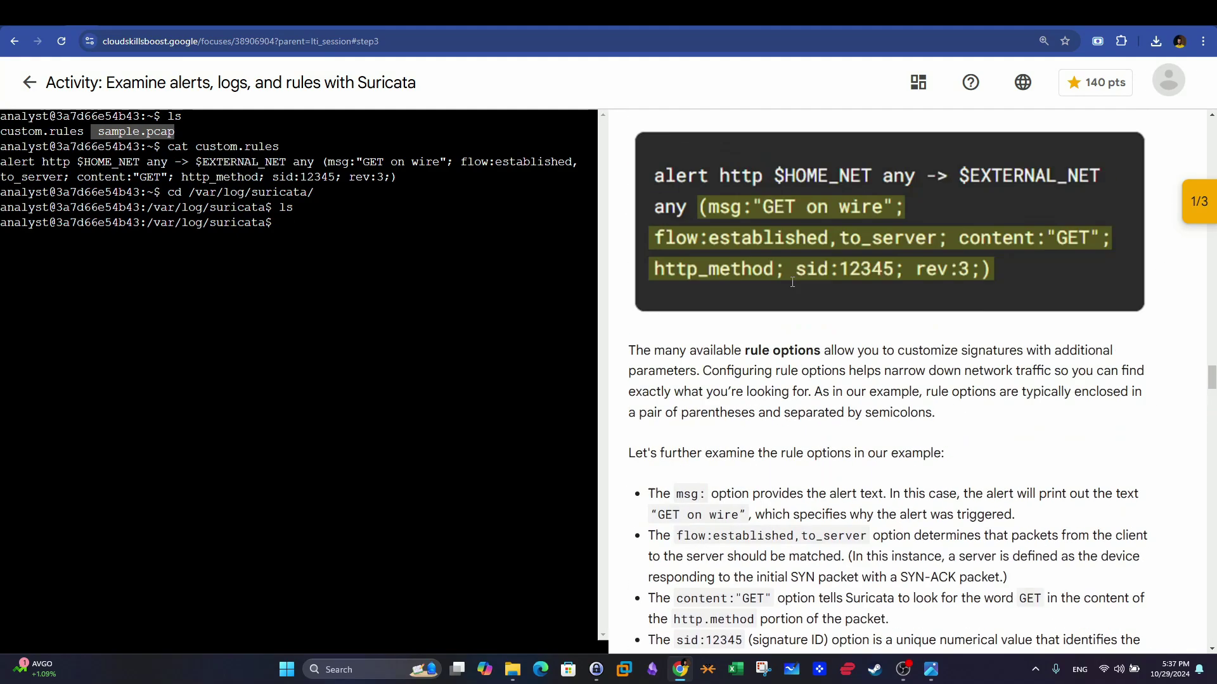
{"action": "scroll", "coordinate": [792, 286], "scroll_direction": "down", "scroll_amount": 12}
{"action": "scroll", "coordinate": [792, 287], "scroll_direction": "down", "scroll_amount": 6}
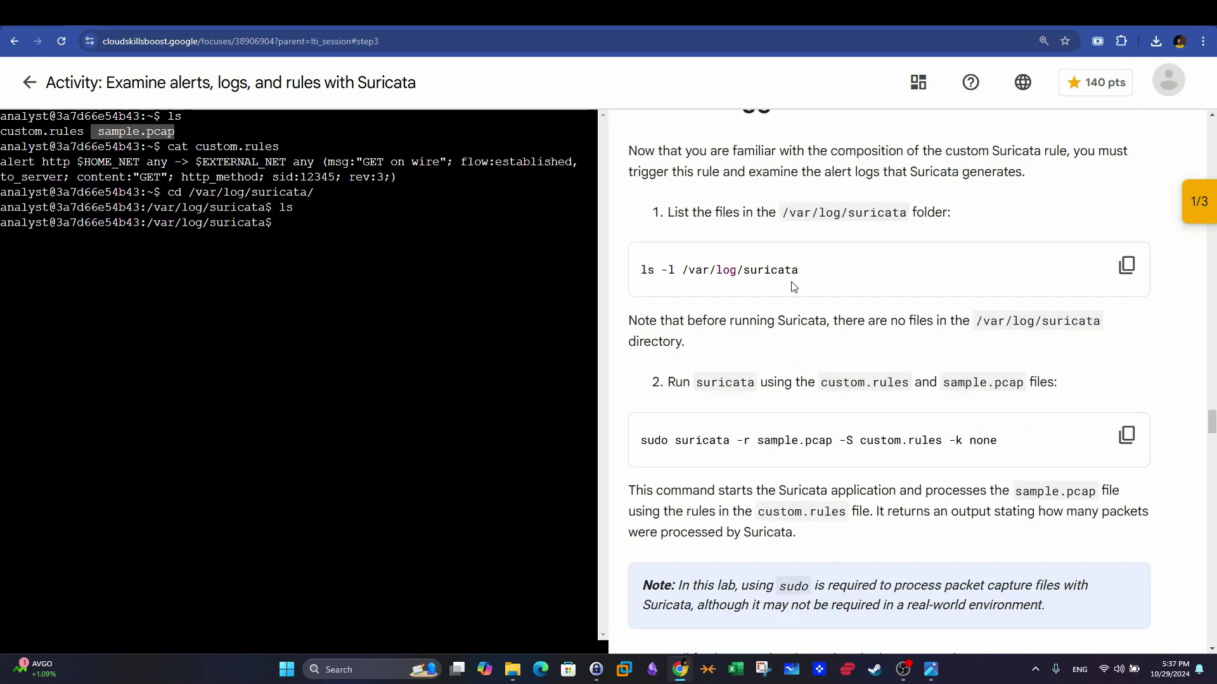
- Paste 'sudo suricata -r sample.pcap -S custom.rules -k none' at the prompt and point out -r
{"action": "left_click", "coordinate": [1126, 435]}
{"action": "right_click", "coordinate": [402, 273]}
{"action": "left_click", "coordinate": [449, 375]}
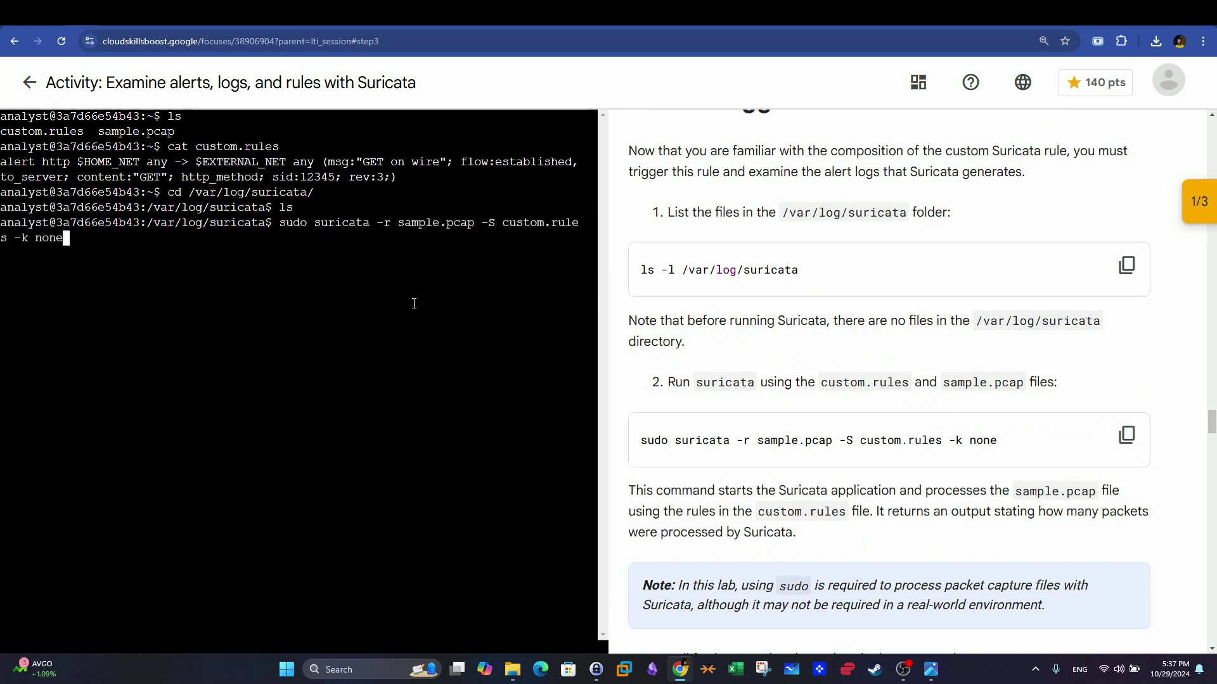
{"action": "left_click_drag", "start_coordinate": [311, 224], "coordinate": [373, 225]}
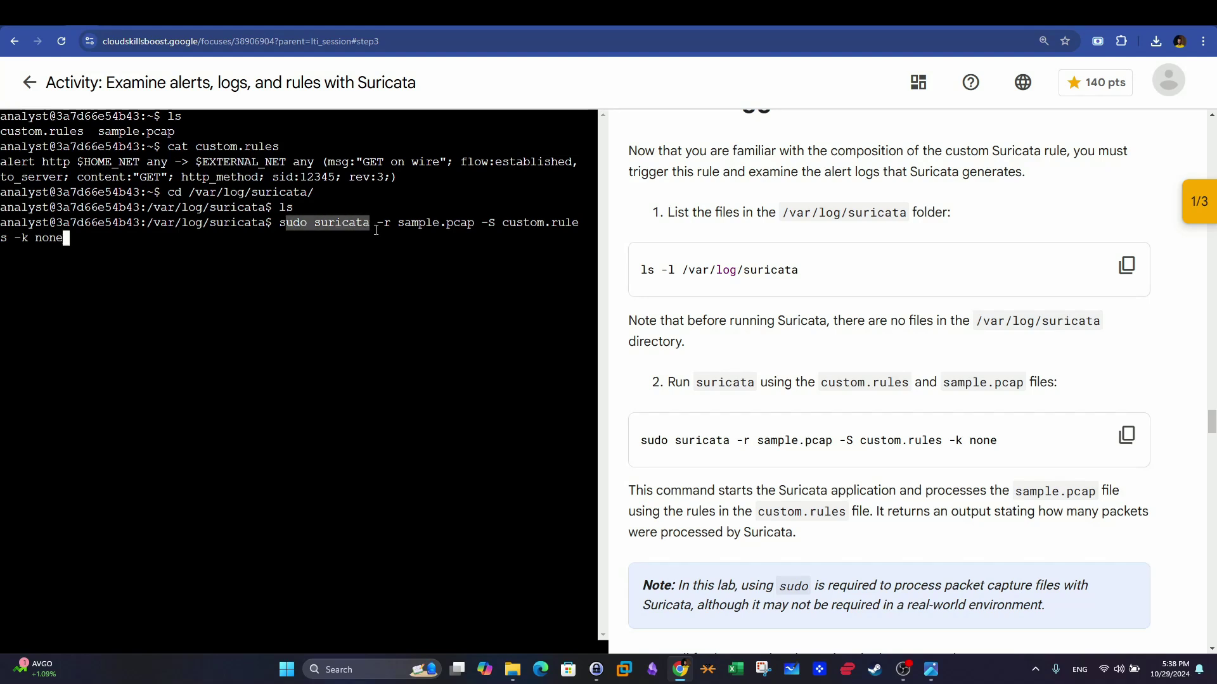
{"action": "left_click", "coordinate": [381, 226]}
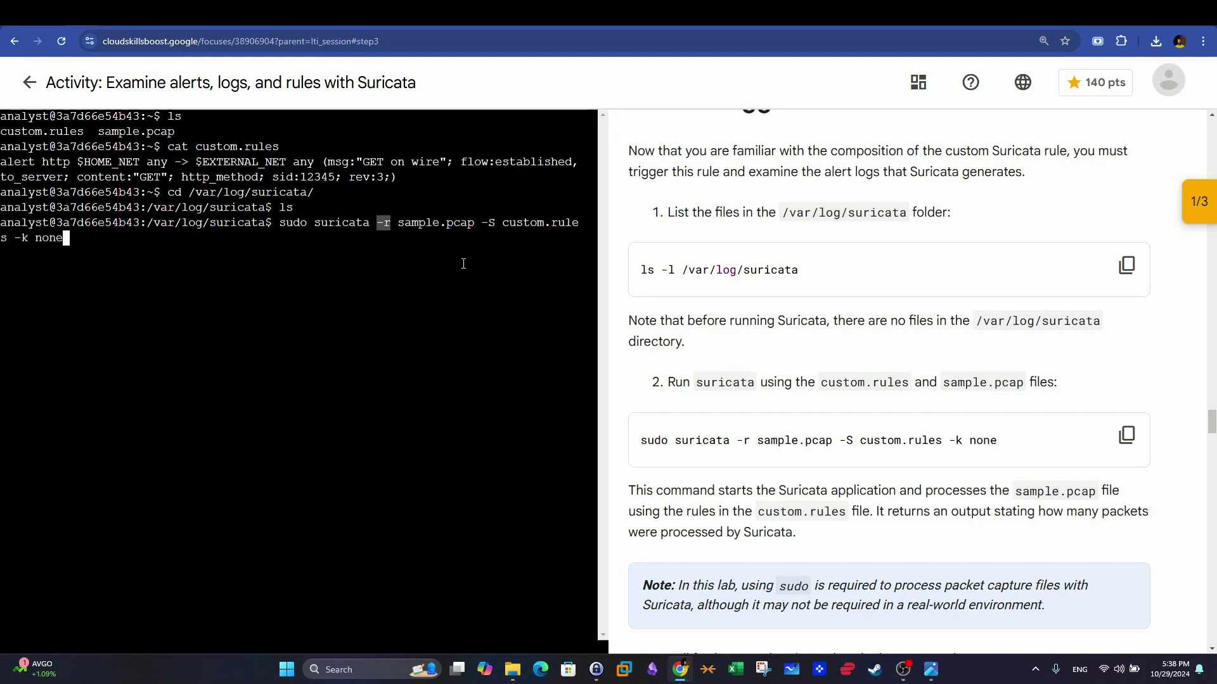
{"action": "left_click", "coordinate": [483, 221]}
- Examine the -S custom.rules, sample.pcap input and -k options, then scroll to the fast.log step
{"action": "mouse_move", "coordinate": [501, 222]}
{"action": "left_mouse_down"}
{"action": "mouse_move", "coordinate": [582, 224]}
{"action": "mouse_move", "coordinate": [505, 221]}
{"action": "left_mouse_up"}
{"action": "double_click", "coordinate": [488, 222]}
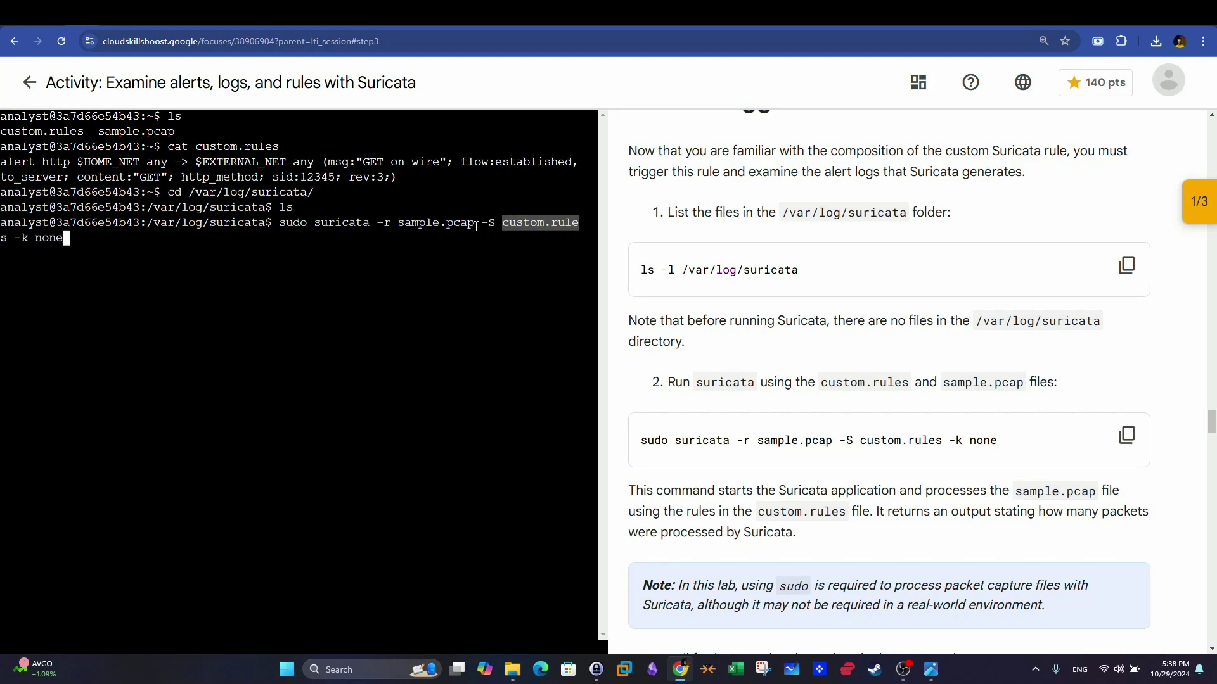
{"action": "left_click_drag", "start_coordinate": [475, 227], "coordinate": [399, 223]}
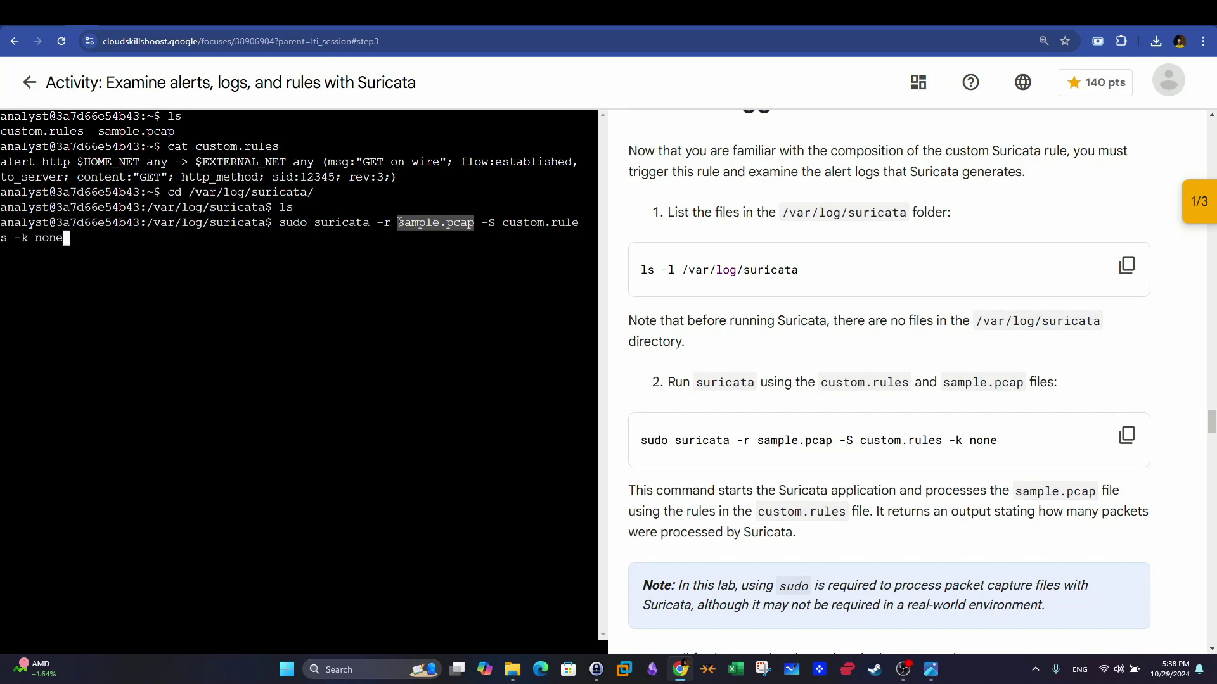
{"action": "left_click", "coordinate": [17, 239]}
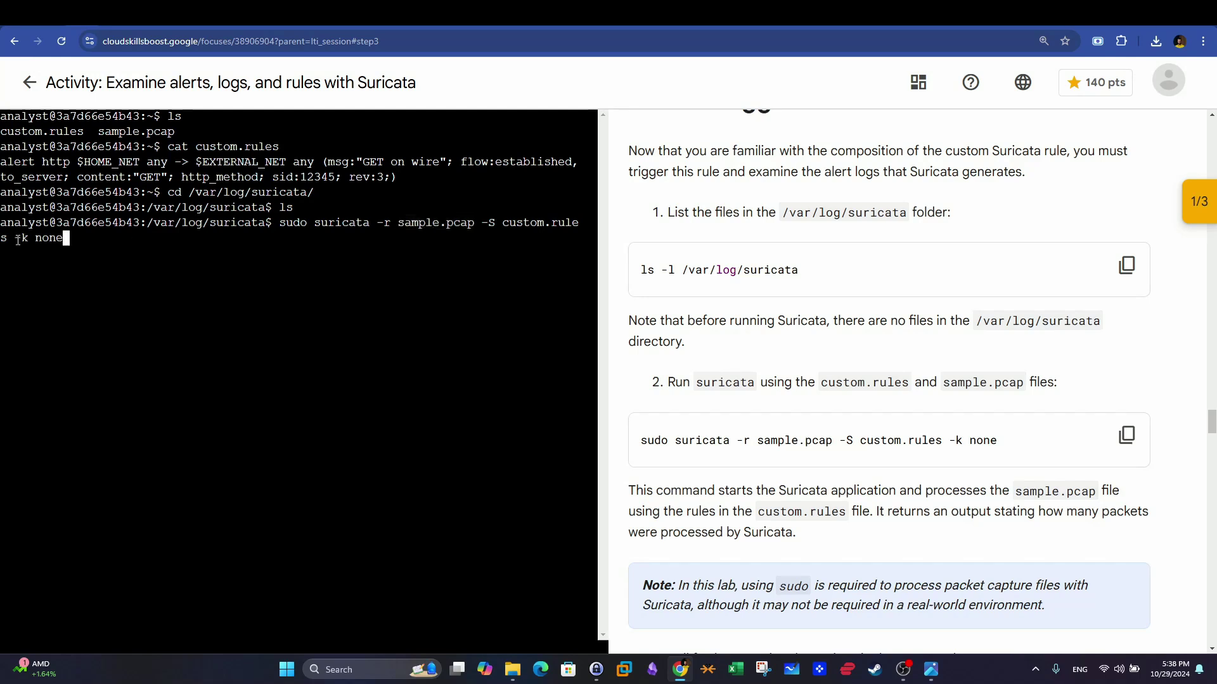
{"action": "left_click_drag", "start_coordinate": [18, 239], "coordinate": [27, 242]}
{"action": "scroll", "coordinate": [769, 373], "scroll_direction": "down", "scroll_amount": 5}
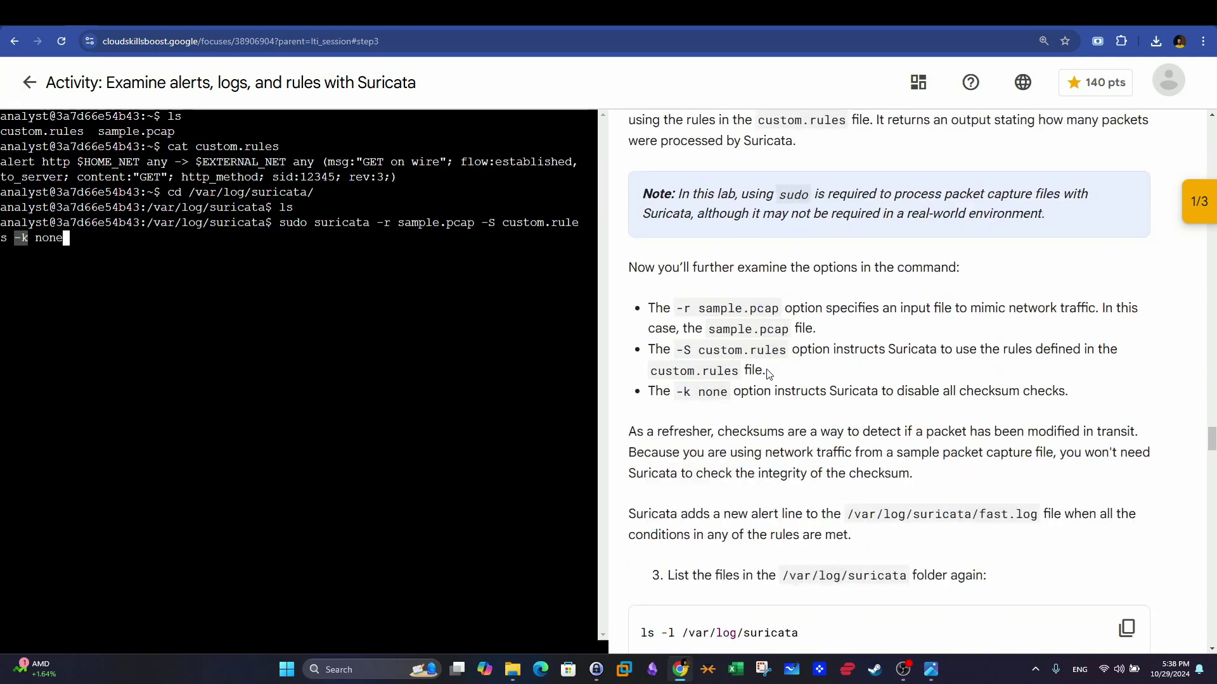
{"action": "scroll", "coordinate": [769, 374], "scroll_direction": "down", "scroll_amount": 4}
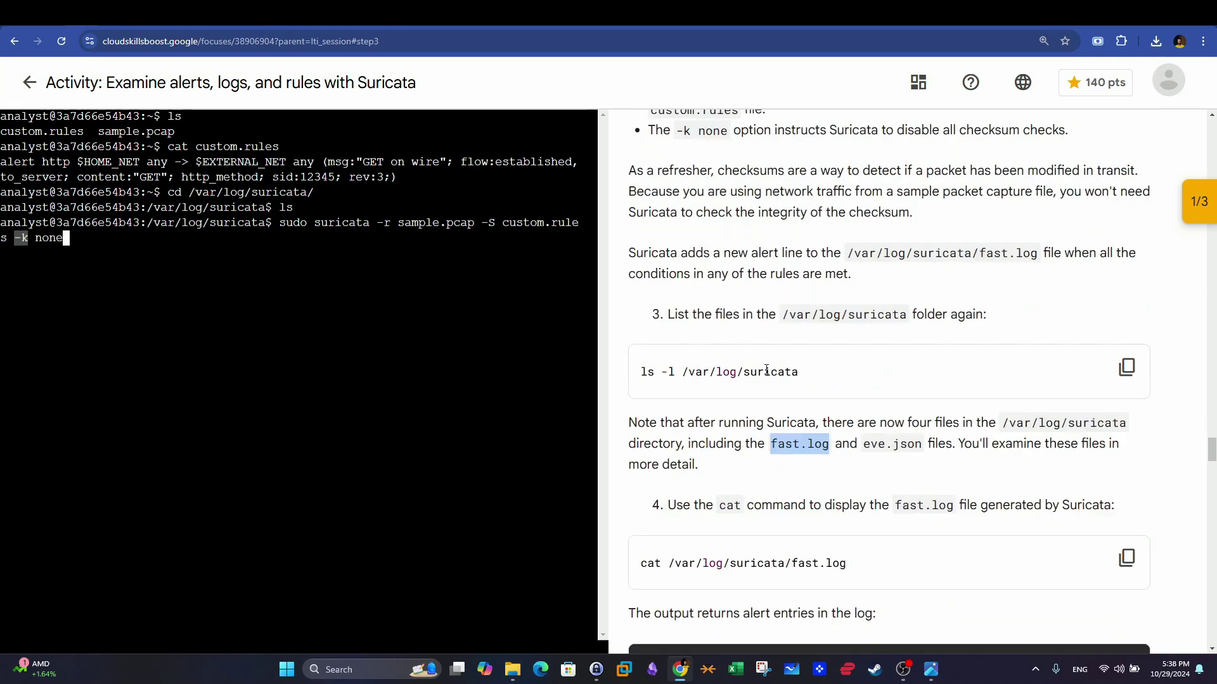
{"action": "scroll", "coordinate": [767, 370], "scroll_direction": "down", "scroll_amount": 4}
- Run the Suricata command, then move into /home/analyst and list its files
{"action": "left_click", "coordinate": [398, 264]}
{"action": "key", "text": "Return"}
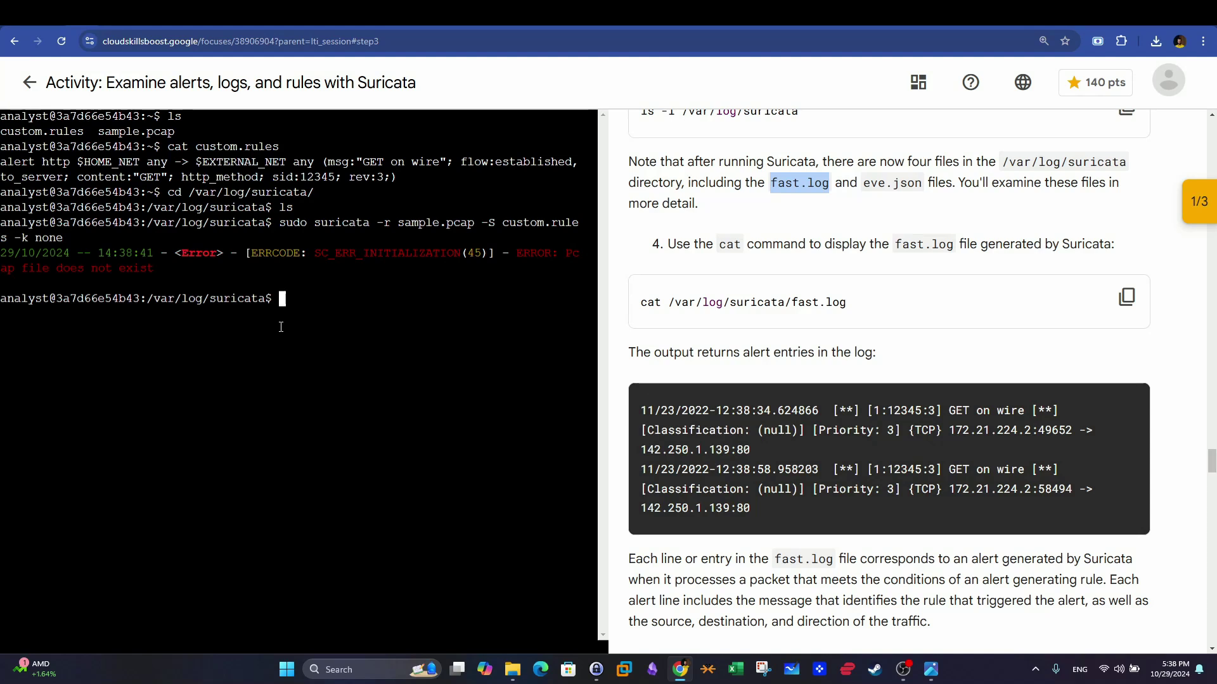
{"action": "type", "text": "cd /home"}
{"action": "key", "text": "Return"}
{"action": "type", "text": "l"}
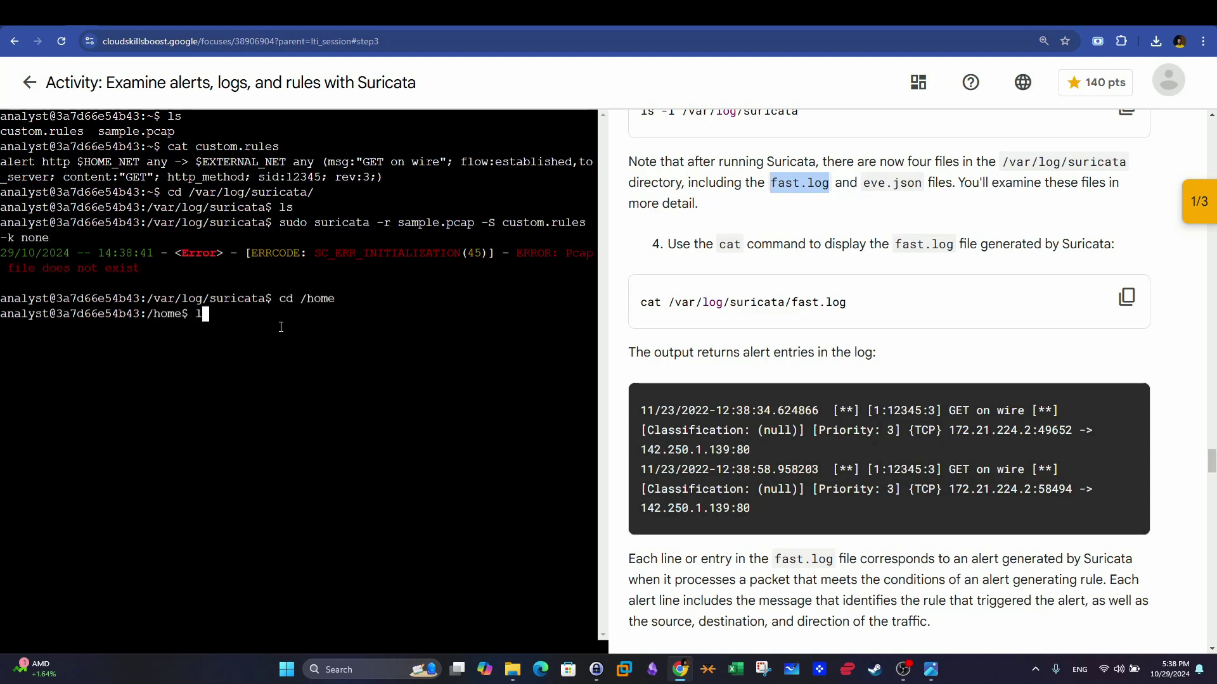
{"action": "type", "text": "s"}
{"action": "key", "text": "Return"}
{"action": "type", "text": "cd an"}
{"action": "key", "text": "Tab"}
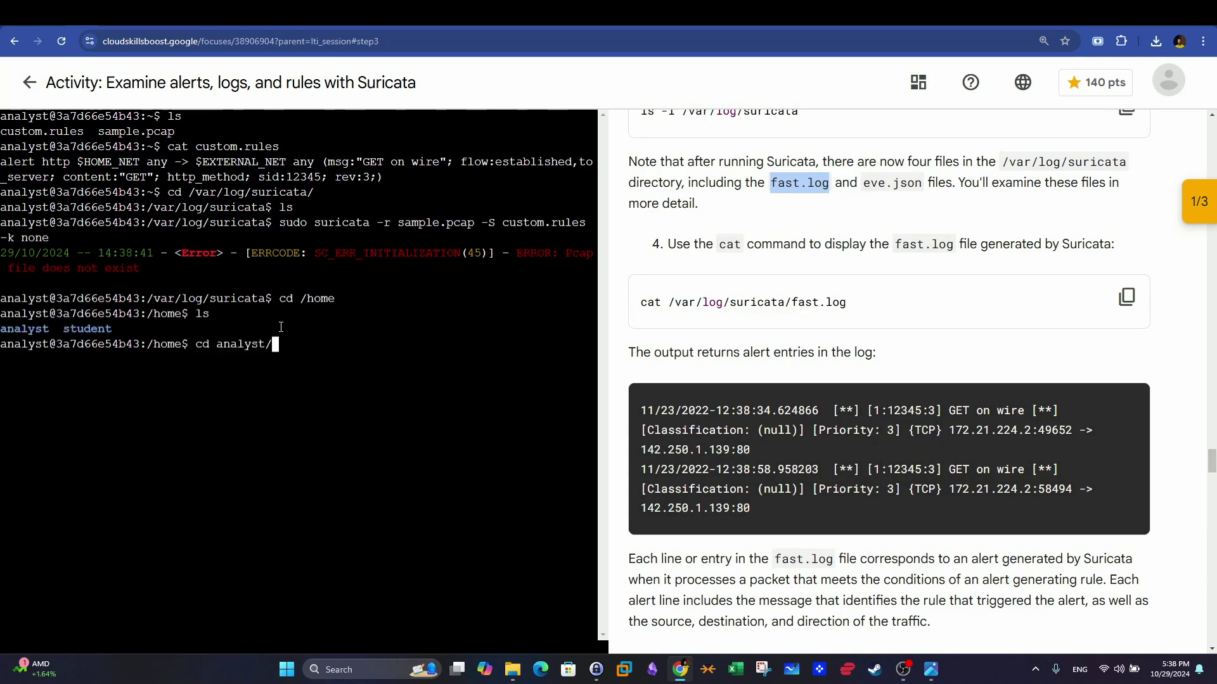
{"action": "key", "text": "Return"}
{"action": "type", "text": "ls"}
{"action": "key", "text": "Return"}
- Rerun the Suricata command on sample.pcap with custom.rules from the analyst folder
{"action": "key", "text": "Up"}
{"action": "key", "text": "Up"}
{"action": "key", "text": "Down"}
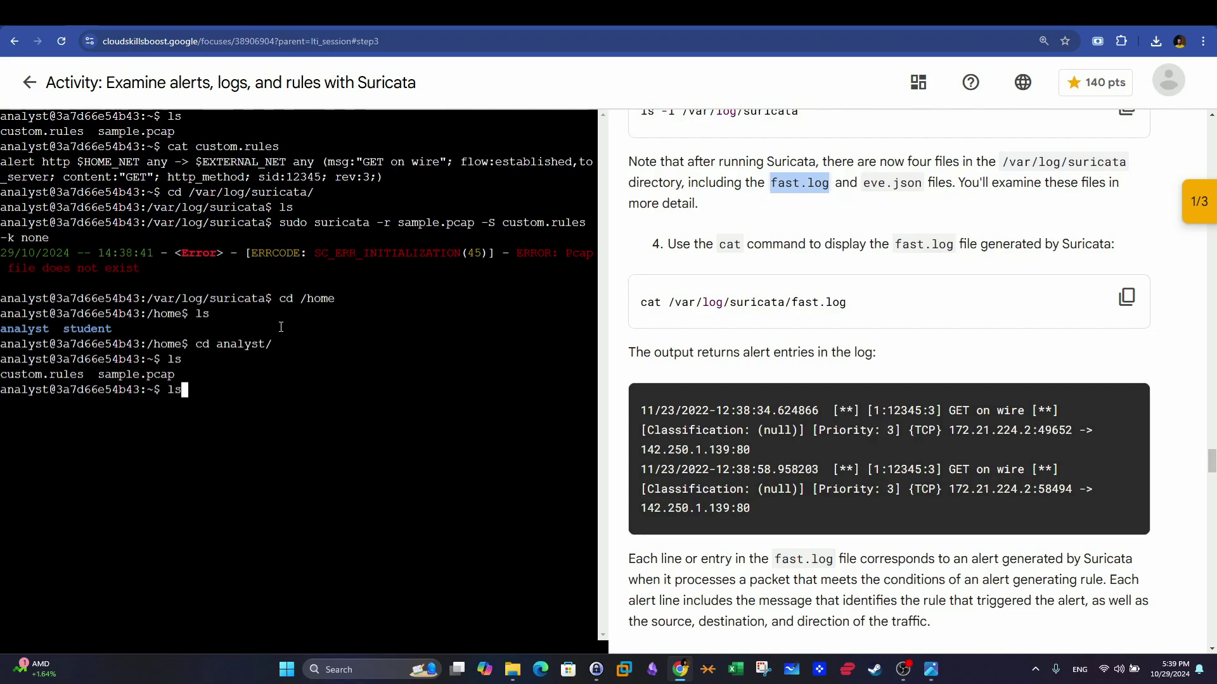
{"action": "key", "text": "Up"}
{"action": "key", "text": "Up"}
{"action": "key", "text": "Up"}
{"action": "key", "text": "Up"}
{"action": "key", "text": "Return"}
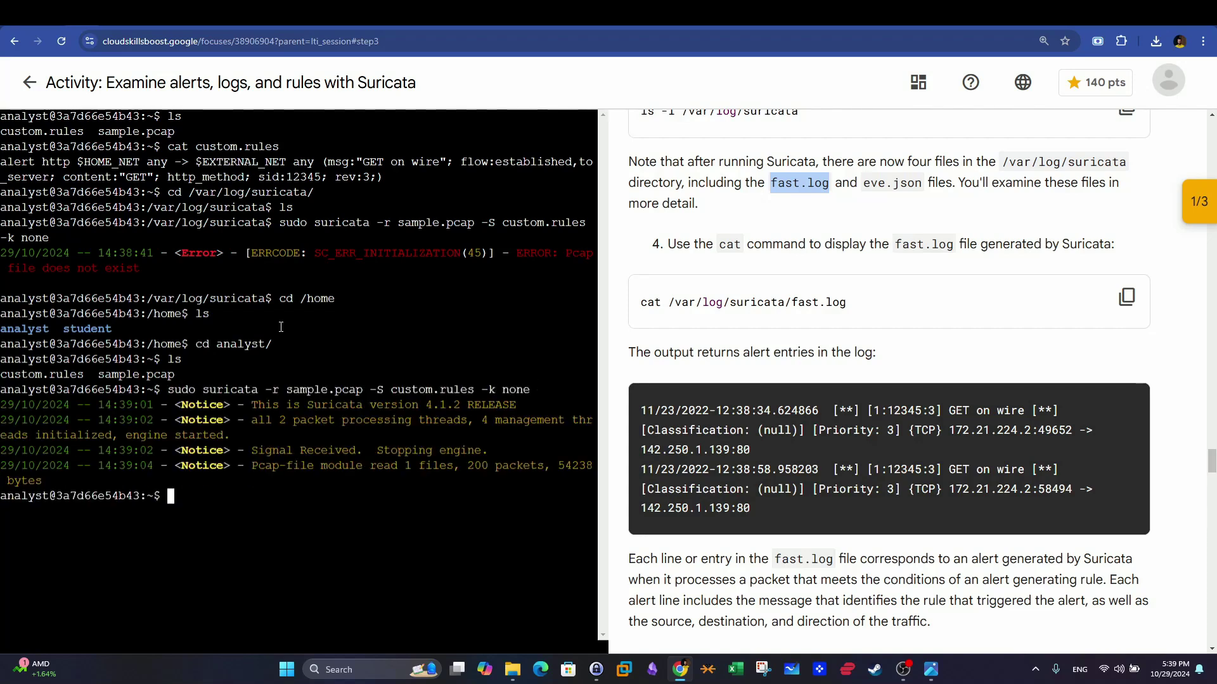
- List /var/log/suricata, showing eve.json, fast.log, stats.log and suricata.log
{"action": "type", "text": "ls /var/log/sur"}
{"action": "key", "text": "Tab"}
{"action": "key", "text": "Return"}
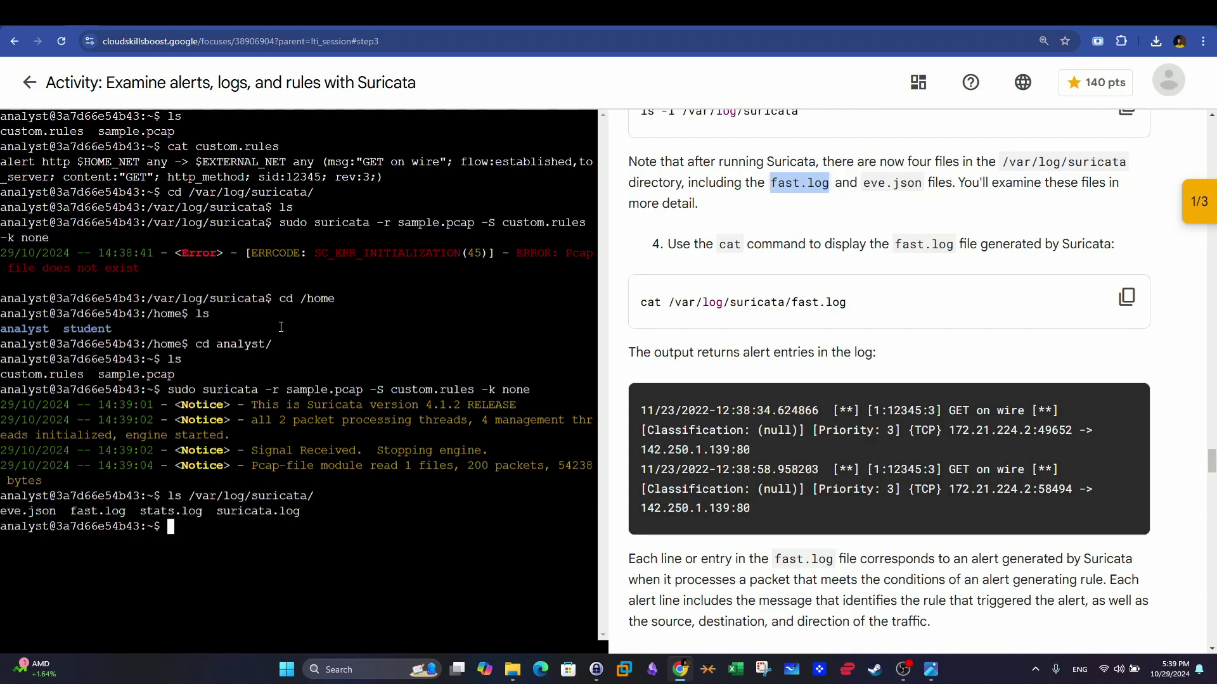
{"action": "left_click_drag", "start_coordinate": [301, 512], "coordinate": [6, 501]}
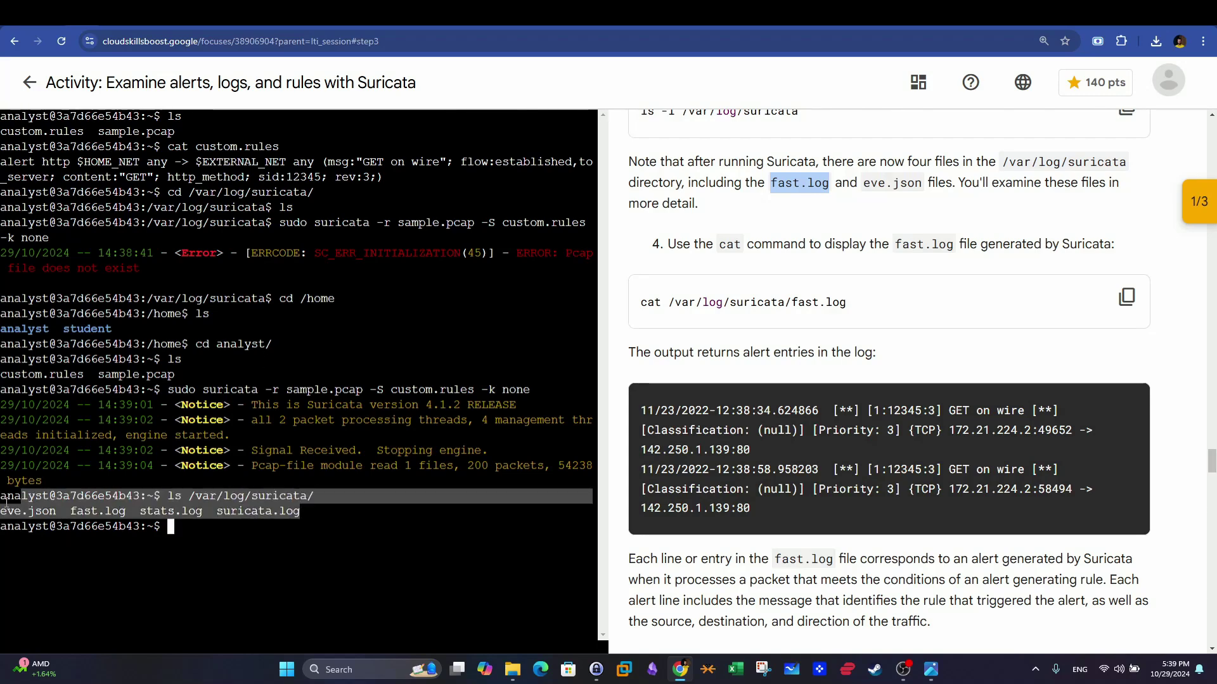
{"action": "left_click", "coordinate": [126, 516]}
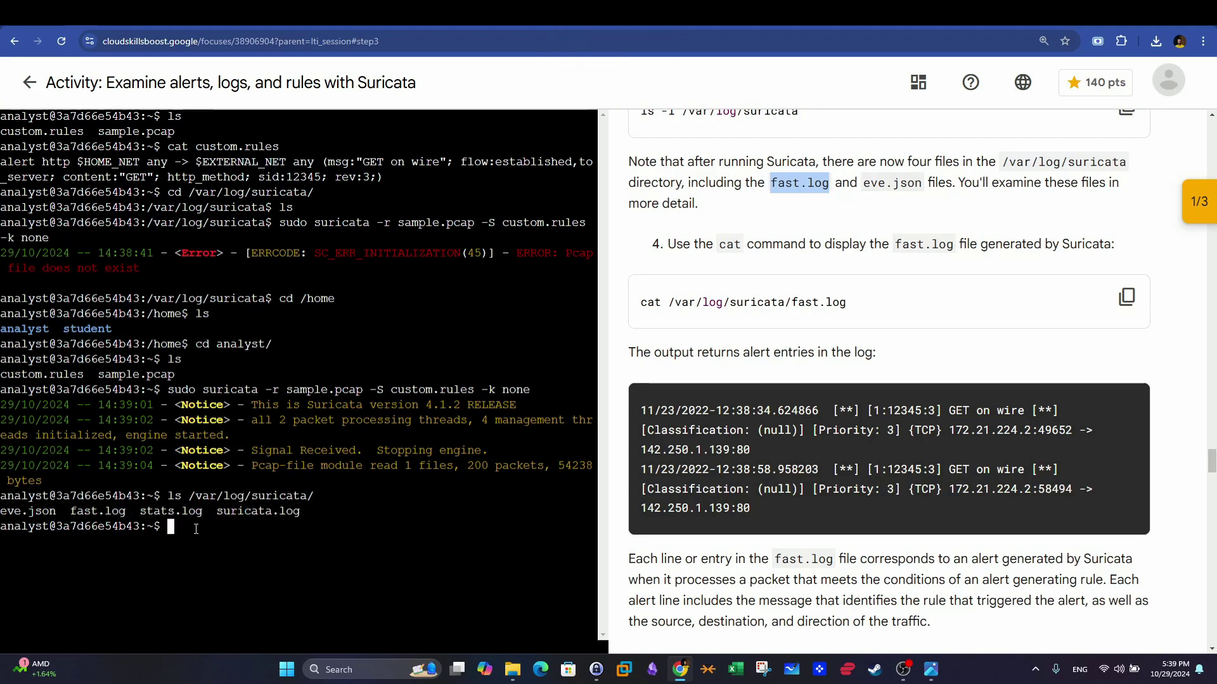
{"action": "type", "text": "cat fast"}
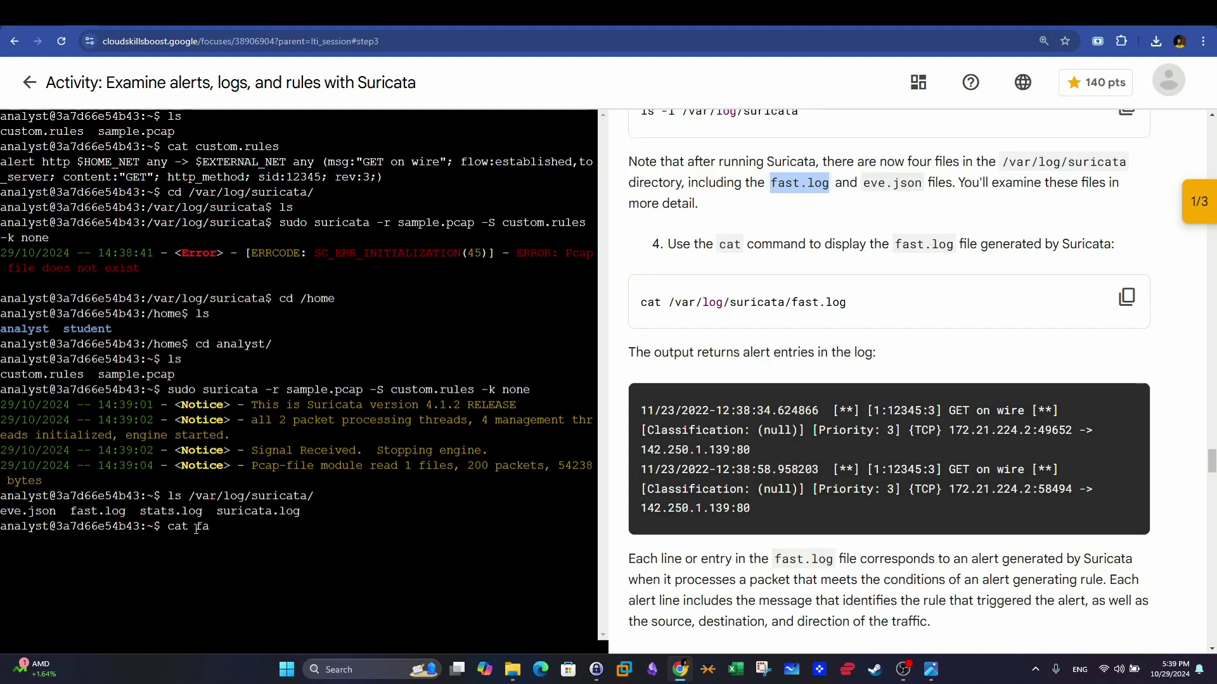
- Print /var/log/suricata/fast.log using Tab completion
{"action": "key", "text": "BackSpace"}
{"action": "key", "text": "BackSpace"}
{"action": "key", "text": "BackSpace"}
{"action": "key", "text": "BackSpace"}
{"action": "key", "text": "BackSpace"}
{"action": "type", "text": "/var/log"}
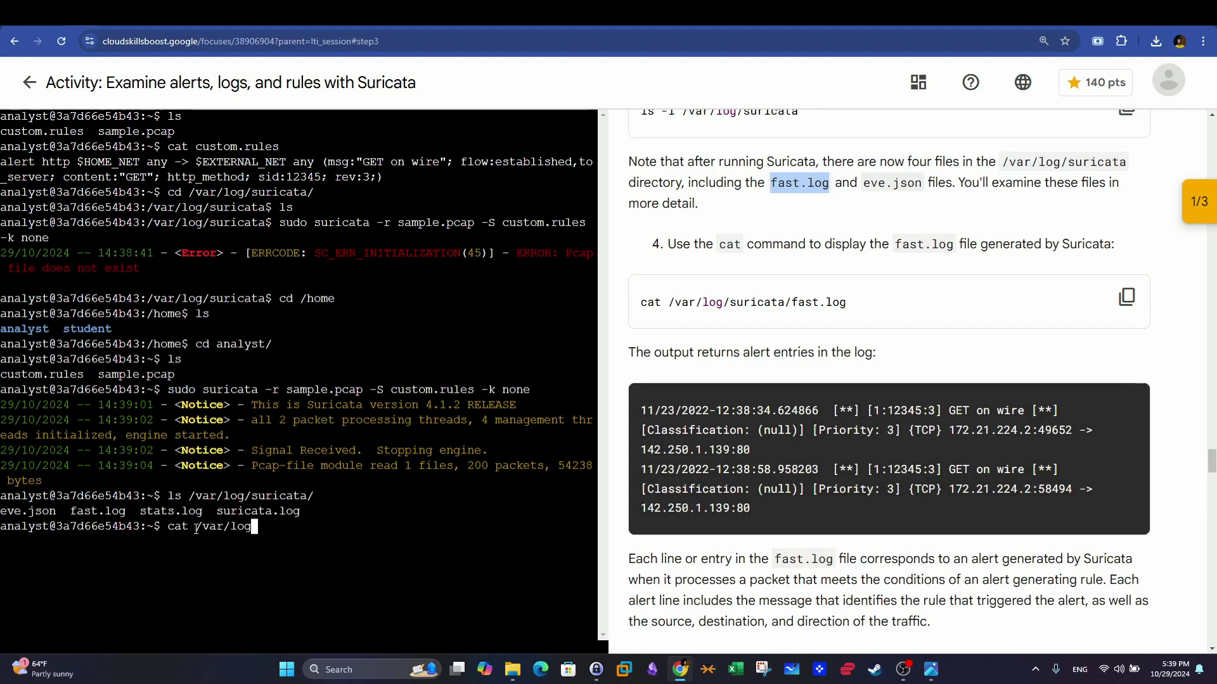
{"action": "type", "text": "/s"}
{"action": "key", "text": "Tab"}
{"action": "type", "text": "fas"}
{"action": "key", "text": "Tab"}
{"action": "key", "text": "Return"}
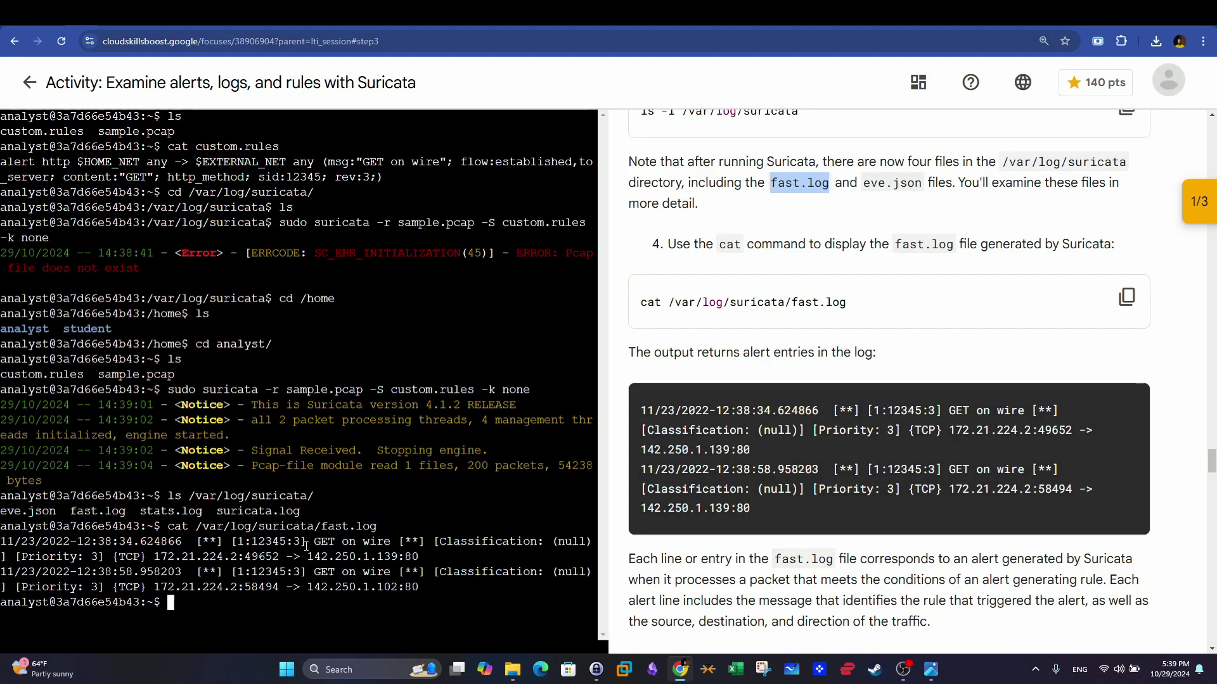
- Examine the two fast.log alert entries, their dates, and the matching custom.rules rule
{"action": "left_click_drag", "start_coordinate": [419, 586], "coordinate": [3, 542]}
{"action": "left_click", "coordinate": [371, 567]}
{"action": "left_click_drag", "start_coordinate": [427, 587], "coordinate": [21, 543]}
{"action": "left_click_drag", "start_coordinate": [425, 587], "coordinate": [18, 571]}
{"action": "left_click_drag", "start_coordinate": [412, 558], "coordinate": [170, 560]}
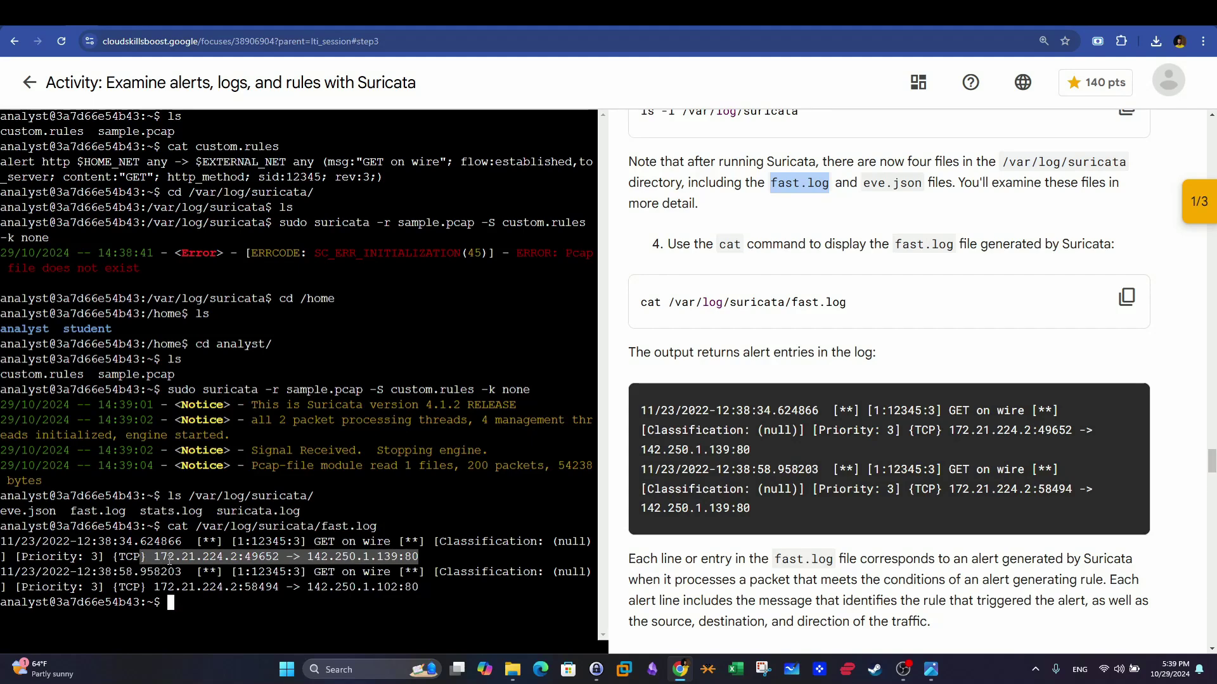
{"action": "left_click_drag", "start_coordinate": [10, 543], "coordinate": [61, 543]}
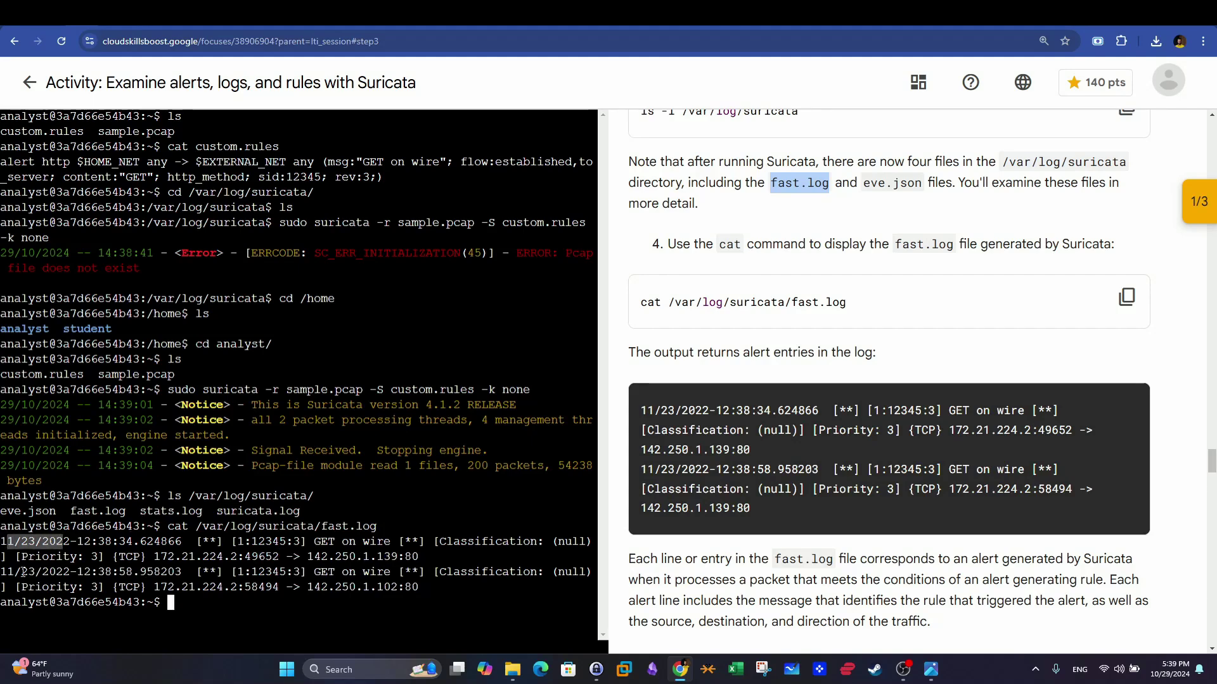
{"action": "left_click_drag", "start_coordinate": [9, 573], "coordinate": [60, 573]}
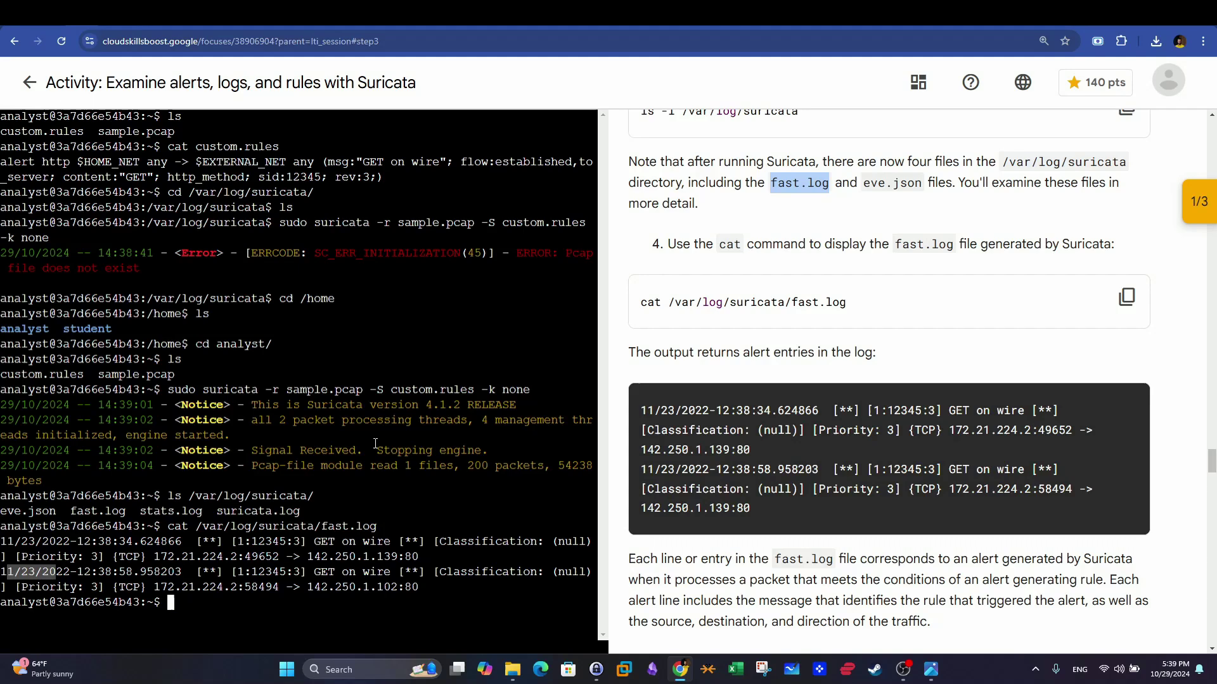
{"action": "left_click_drag", "start_coordinate": [428, 593], "coordinate": [14, 545]}
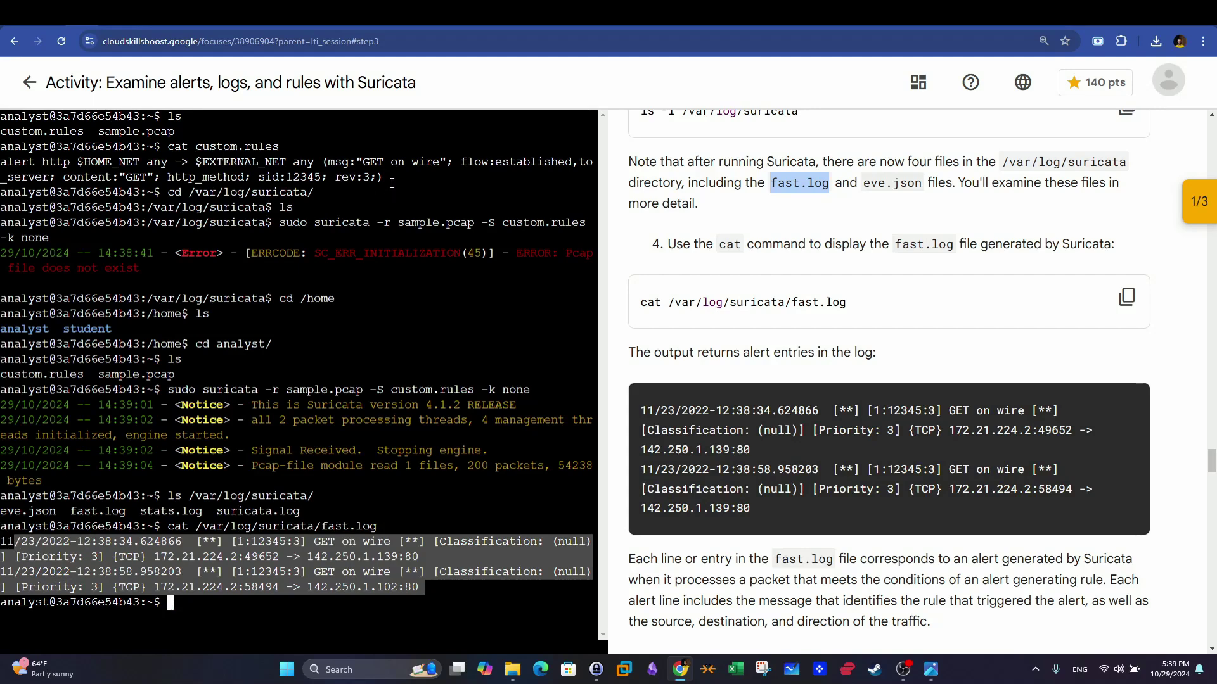
{"action": "left_click_drag", "start_coordinate": [391, 183], "coordinate": [3, 163]}
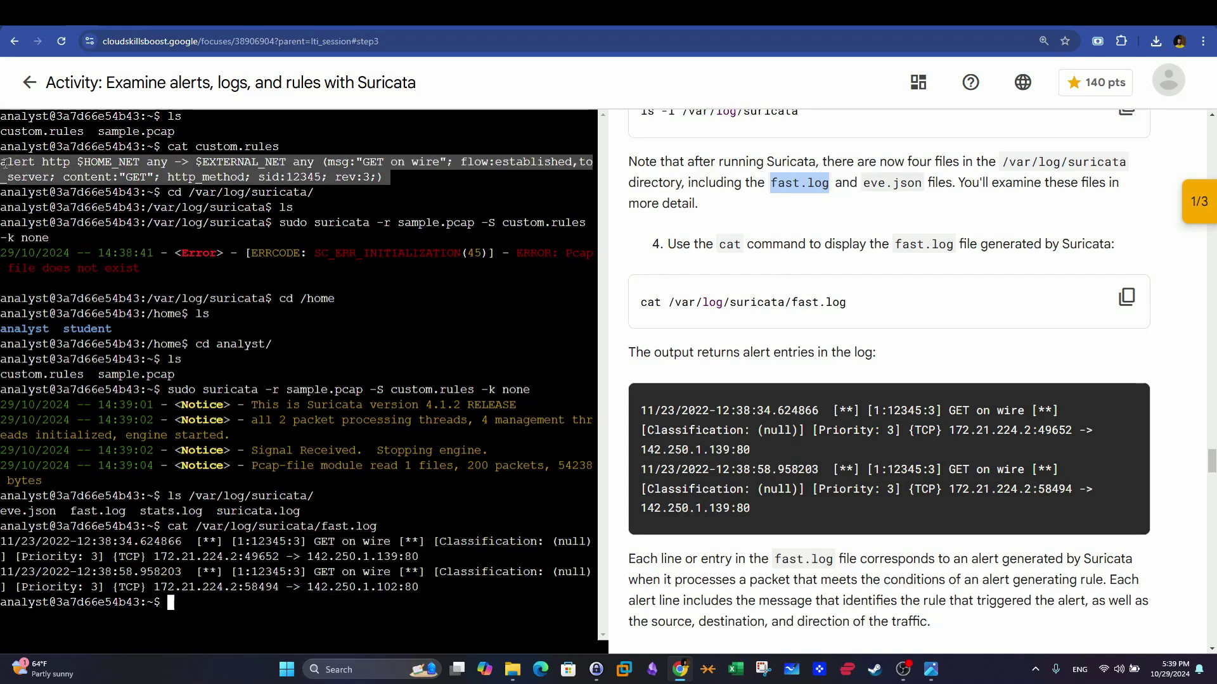
- Compare the GET on wire messages, source 172.21.224.2, and destinations 142.250.1.139 and 142.250.1.102
{"action": "left_click_drag", "start_coordinate": [391, 541], "coordinate": [313, 542]}
{"action": "left_click_drag", "start_coordinate": [390, 572], "coordinate": [313, 572]}
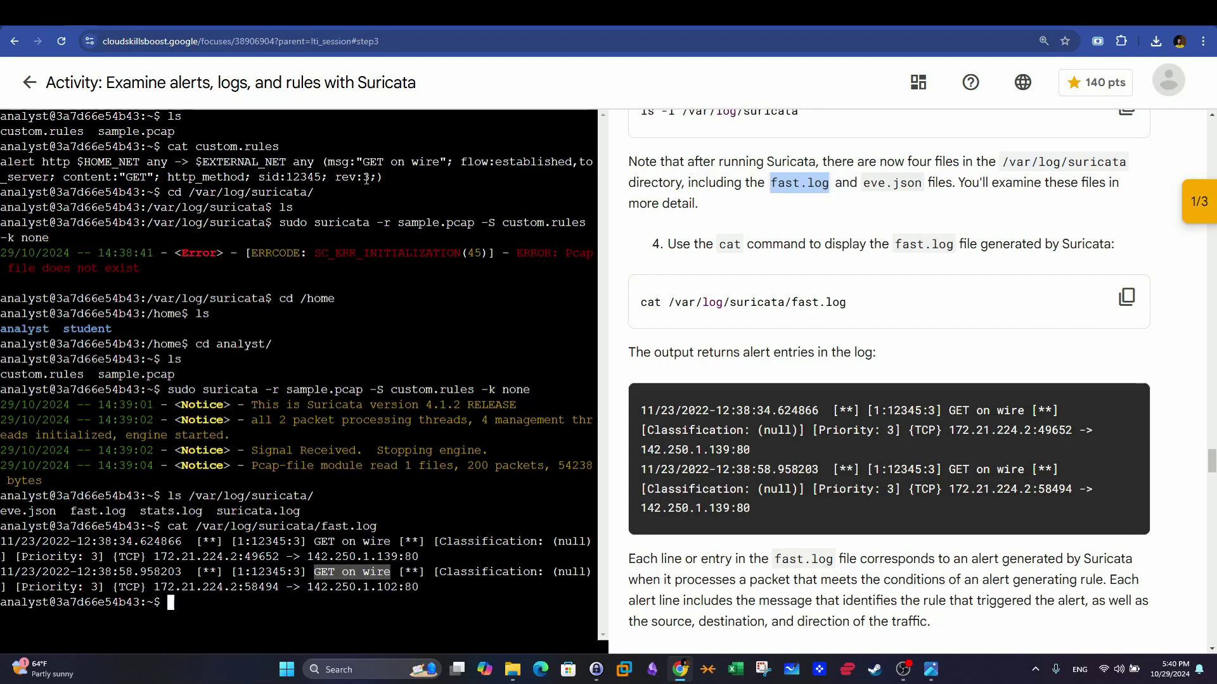
{"action": "left_click_drag", "start_coordinate": [384, 178], "coordinate": [17, 162]}
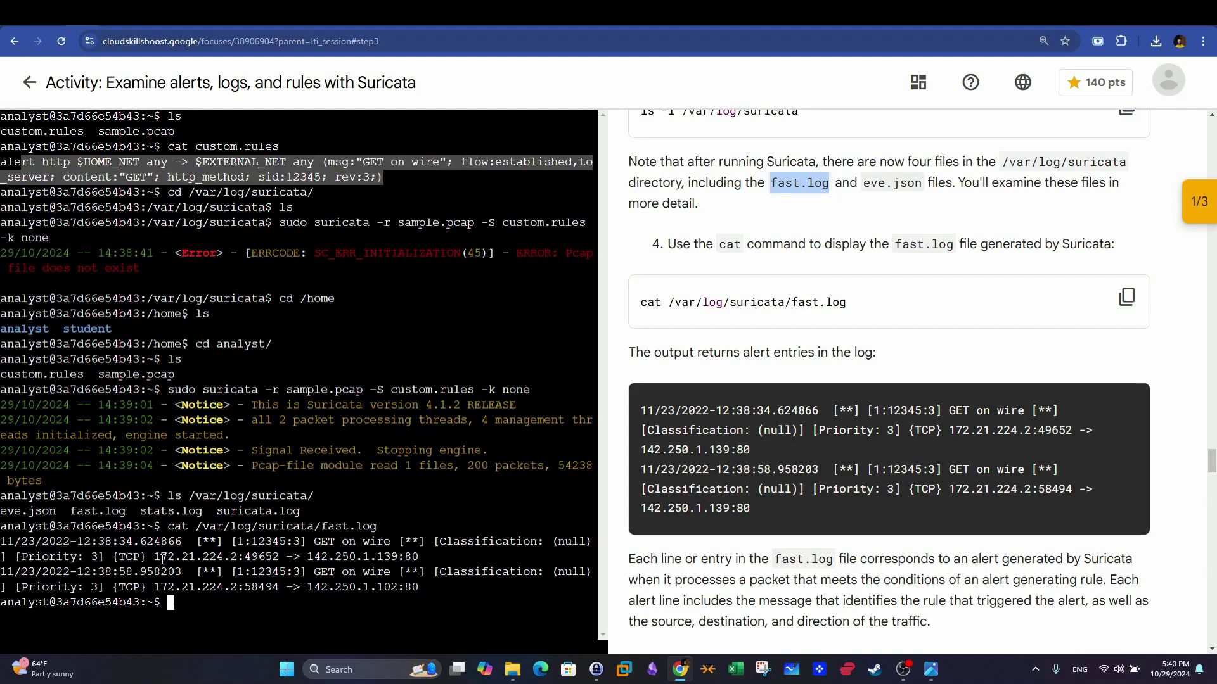
{"action": "left_click_drag", "start_coordinate": [154, 557], "coordinate": [233, 560]}
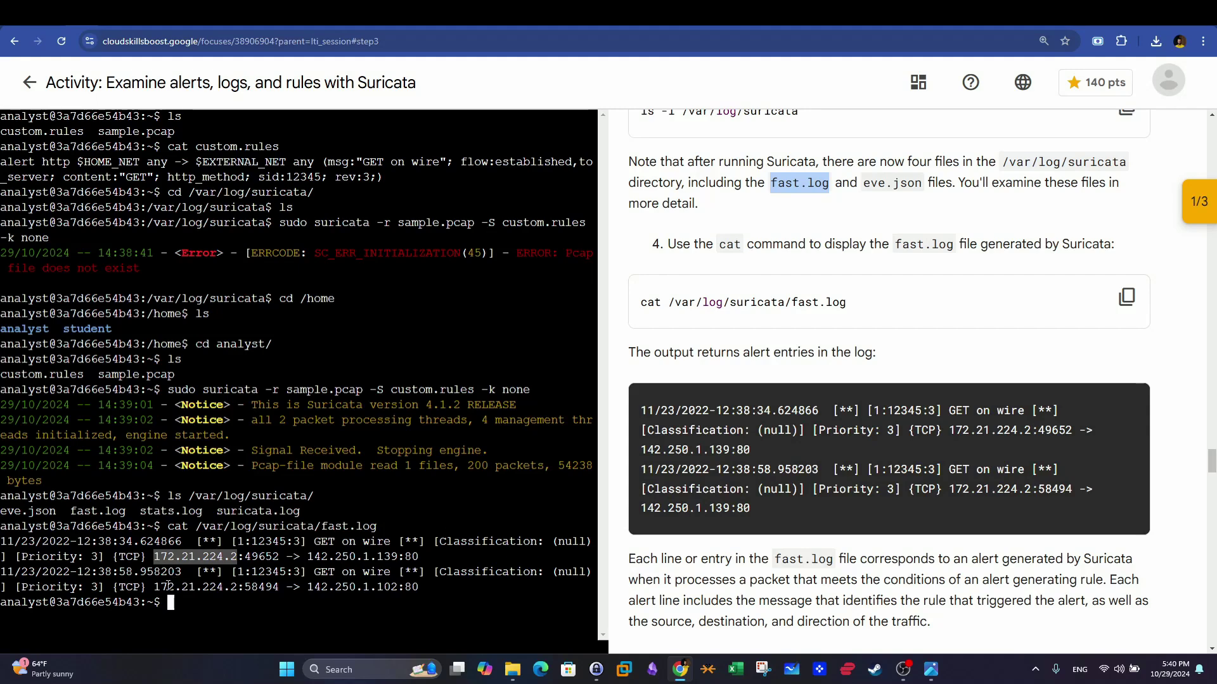
{"action": "left_click_drag", "start_coordinate": [155, 587], "coordinate": [236, 587]}
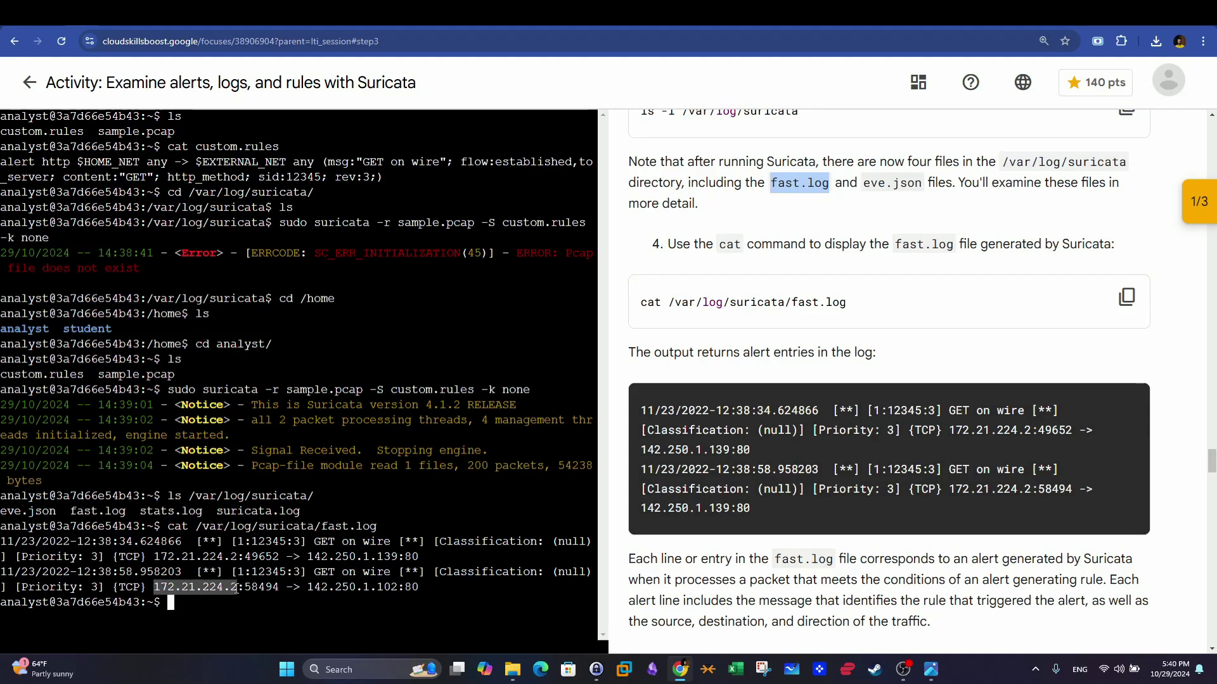
{"action": "left_click", "coordinate": [271, 560]}
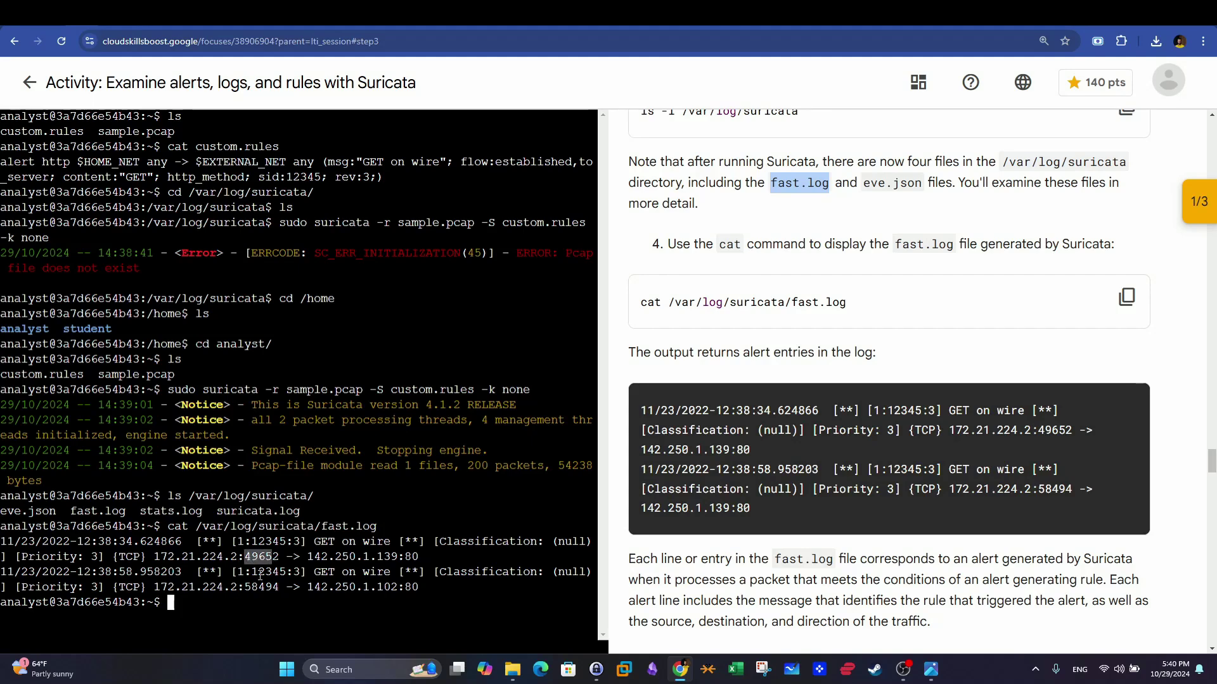
{"action": "left_click", "coordinate": [261, 587]}
{"action": "left_click_drag", "start_coordinate": [307, 557], "coordinate": [390, 559]}
{"action": "left_click_drag", "start_coordinate": [308, 587], "coordinate": [393, 587]}
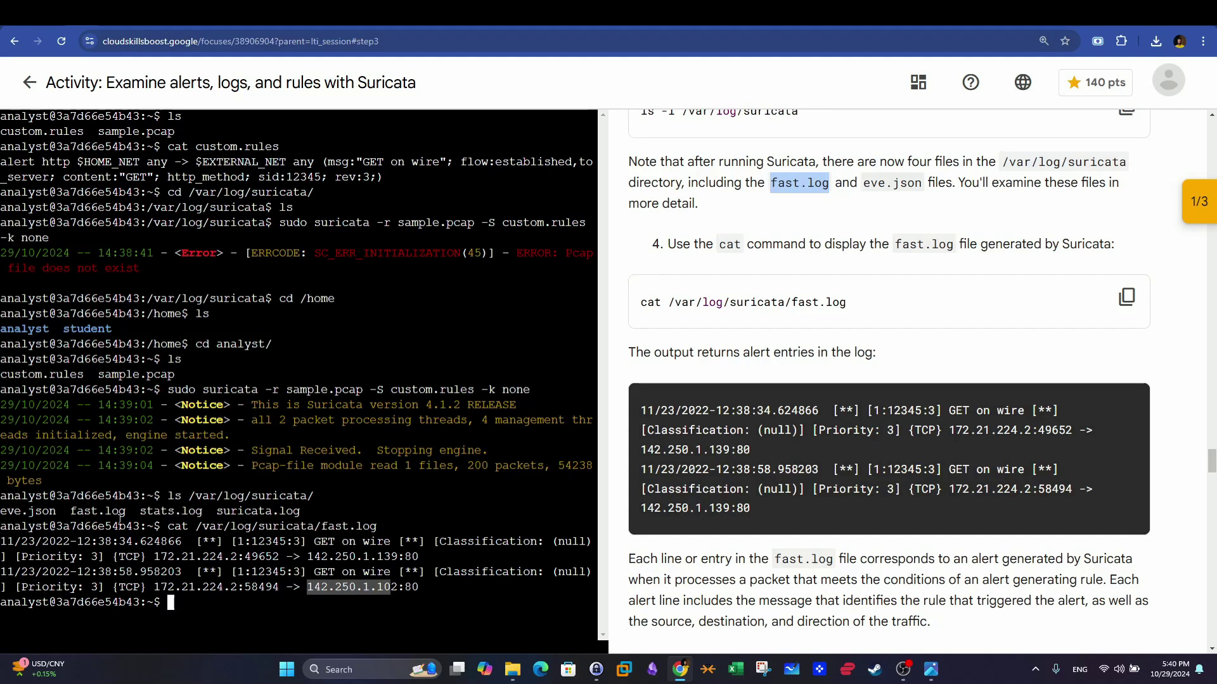
{"action": "type", "text": "cat e"}
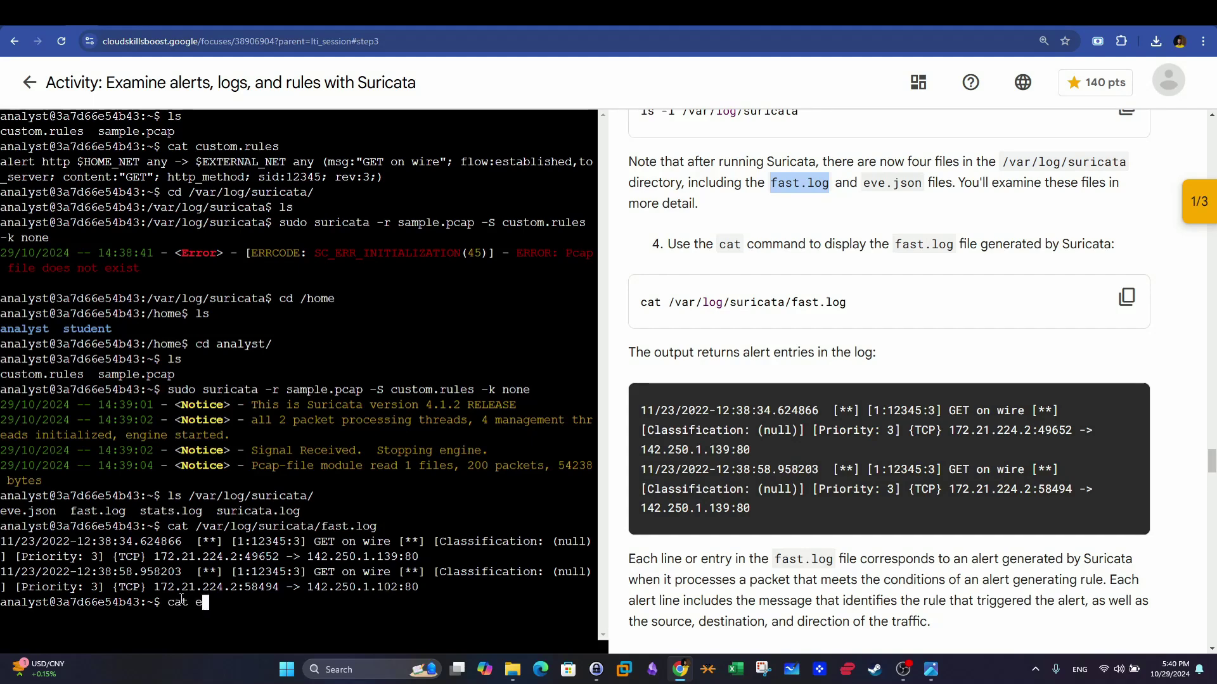
{"action": "key", "text": "BackSpace"}
{"action": "type", "text": "/var/log/su"}
{"action": "key", "text": "Tab"}
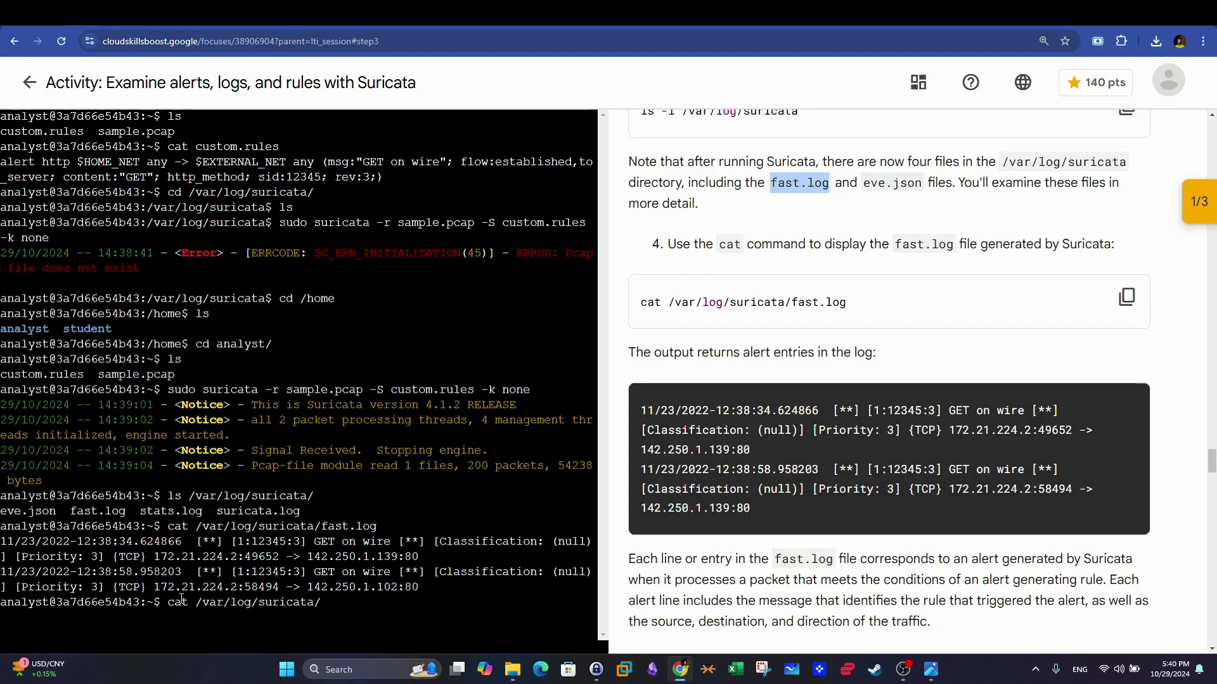
{"action": "type", "text": "ev"}
{"action": "key", "text": "Tab"}
{"action": "key", "text": "Return"}
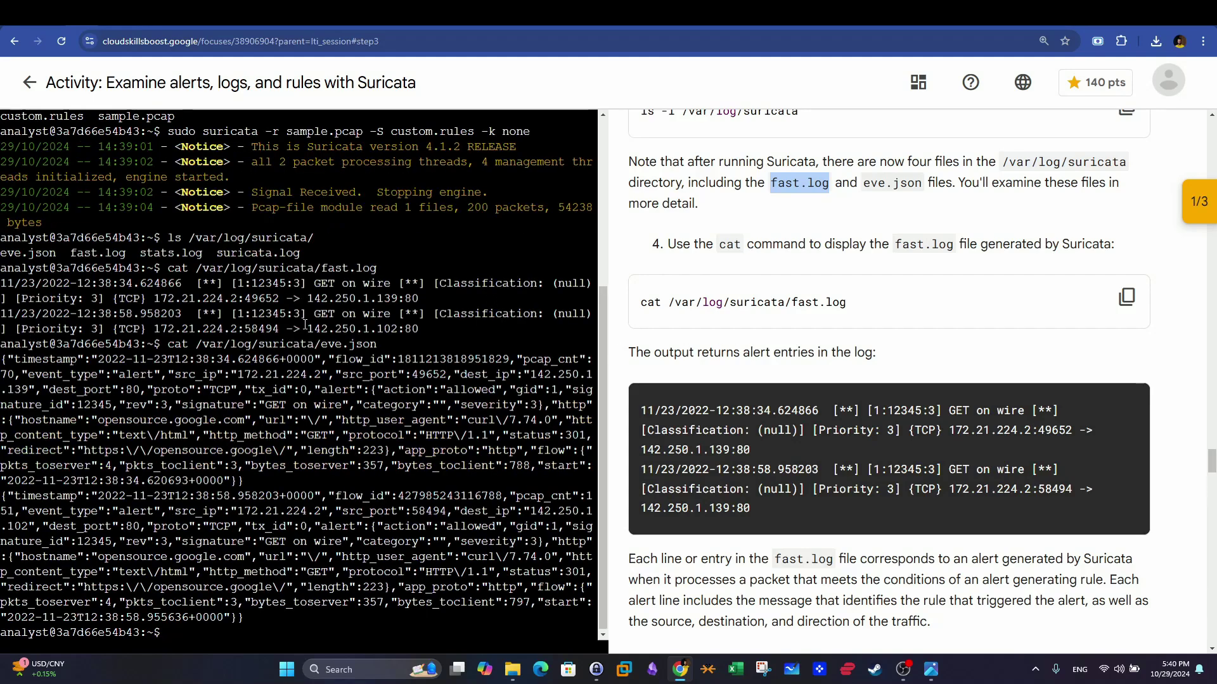
{"action": "scroll", "coordinate": [676, 382], "scroll_direction": "down", "scroll_amount": 15}
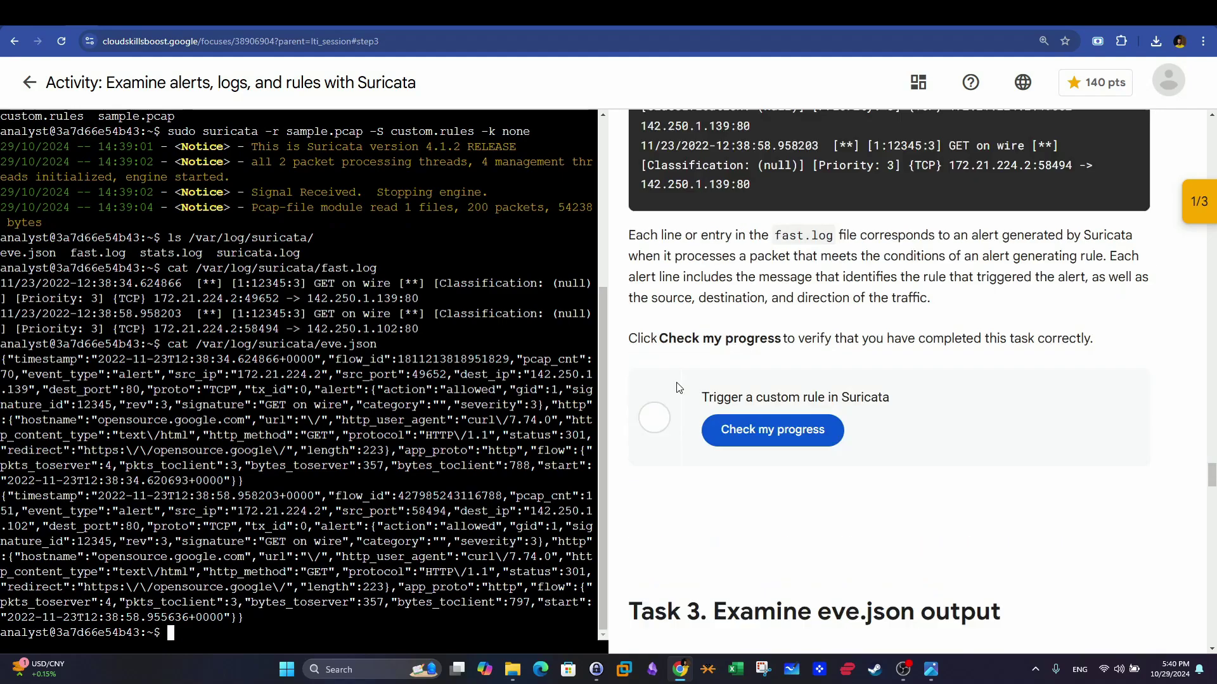
{"action": "scroll", "coordinate": [677, 387], "scroll_direction": "up", "scroll_amount": 1}
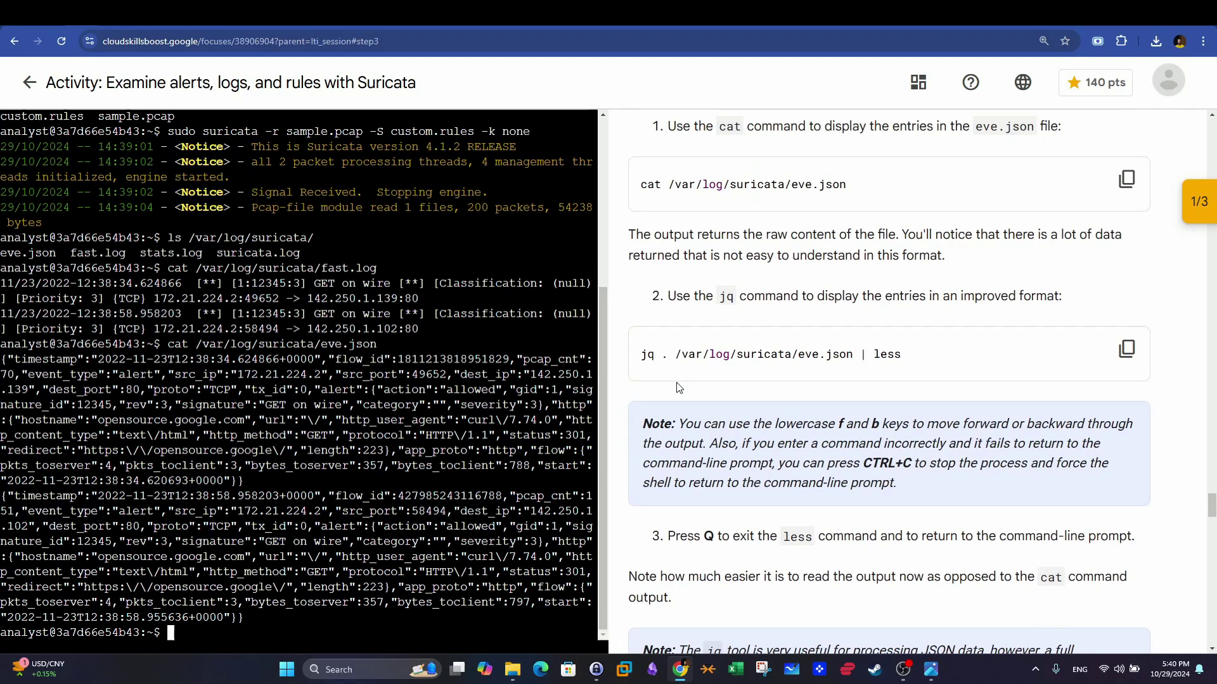
{"action": "scroll", "coordinate": [739, 357], "scroll_direction": "up", "scroll_amount": 2}
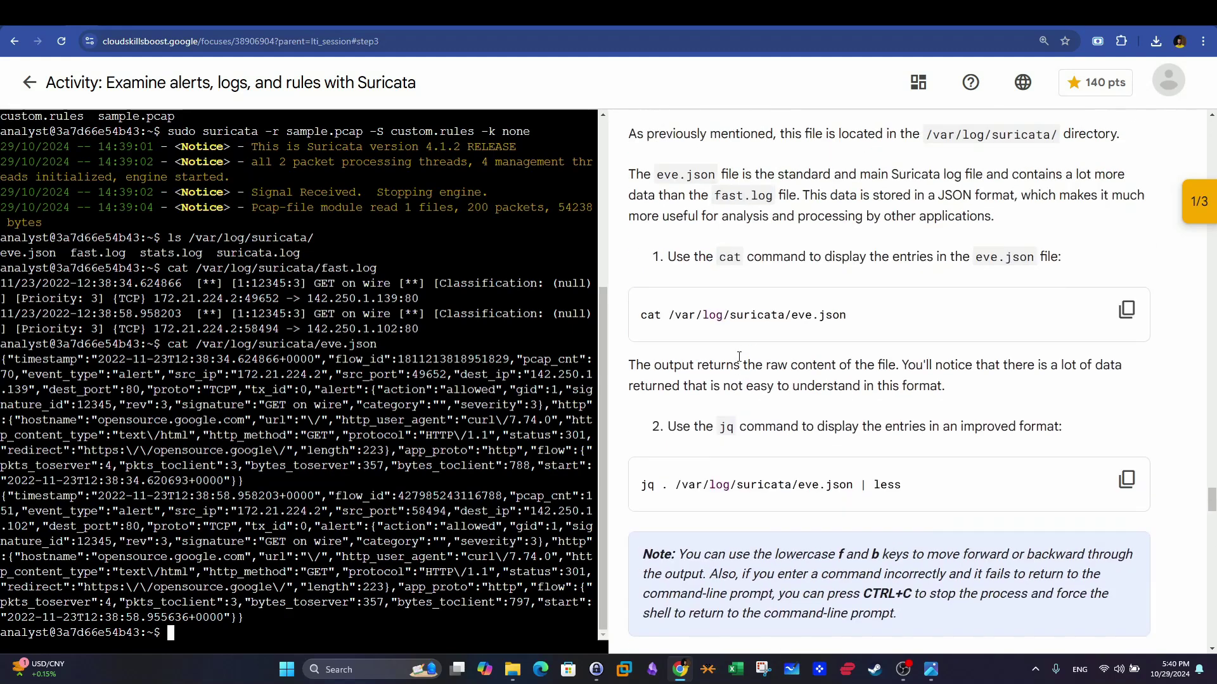
{"action": "double_click", "coordinate": [647, 485]}
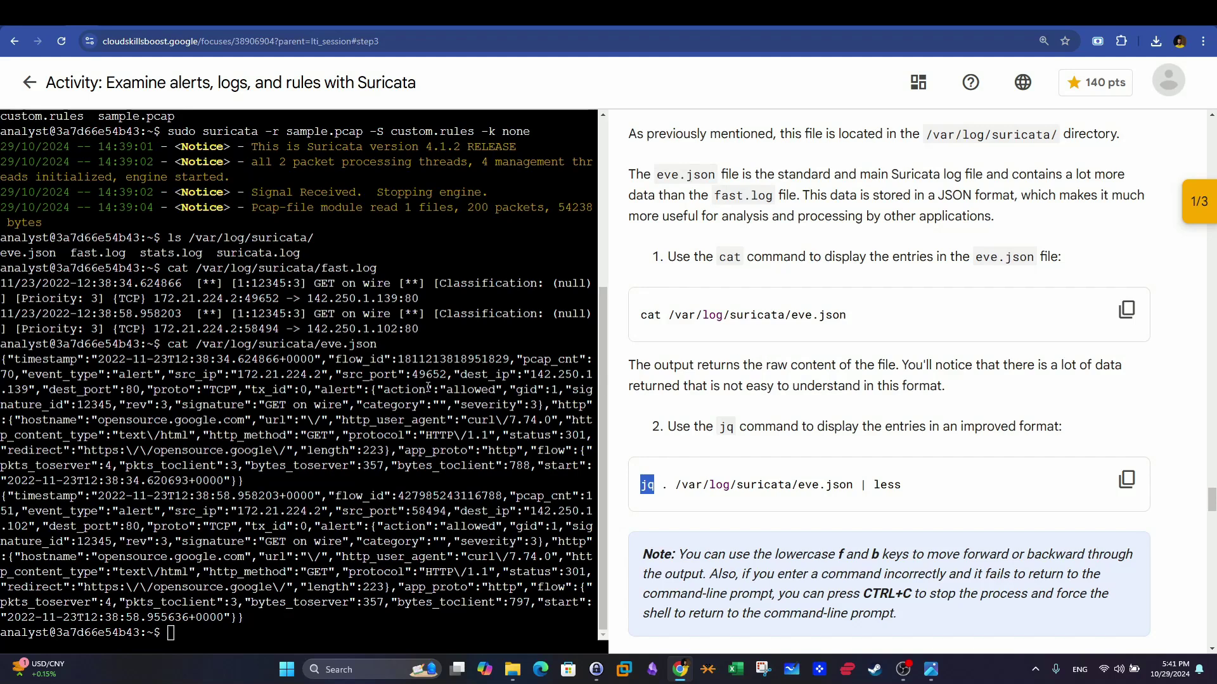
{"action": "scroll", "coordinate": [740, 430], "scroll_direction": "down", "scroll_amount": 4}
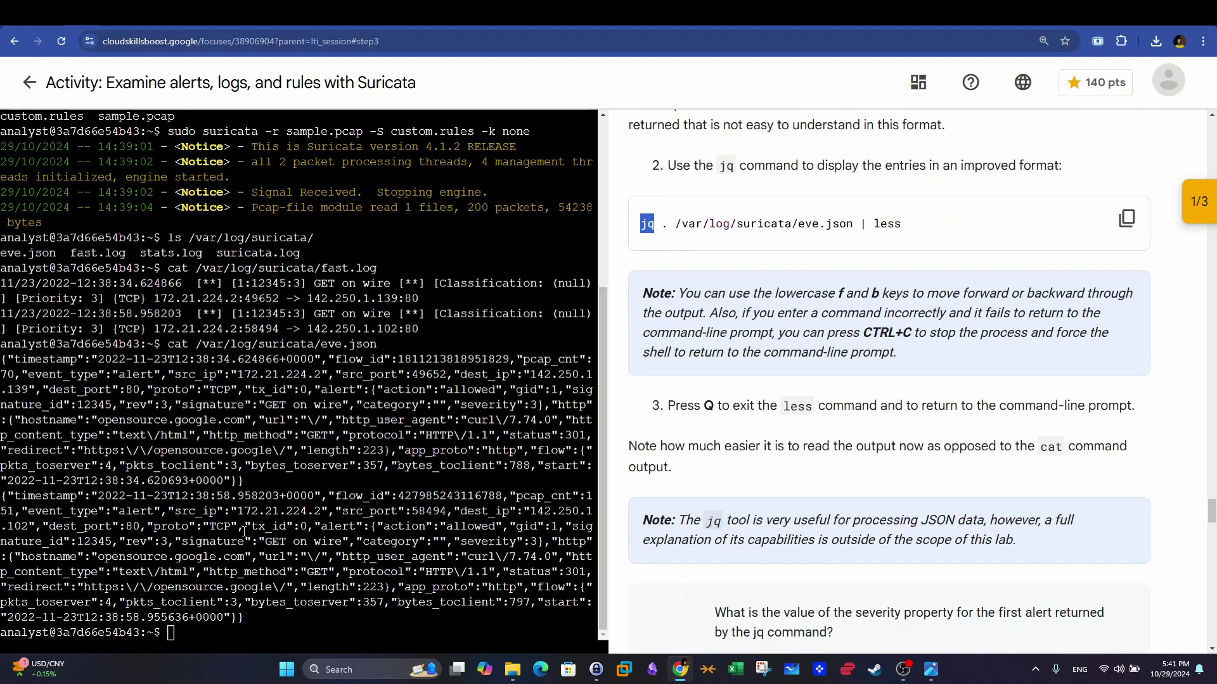
- Pretty-print eve.json through less with jq, inspect the first alert's severity, and page to the end
{"action": "left_click", "coordinate": [278, 627]}
{"action": "type", "text": "jq . /var/log/"}
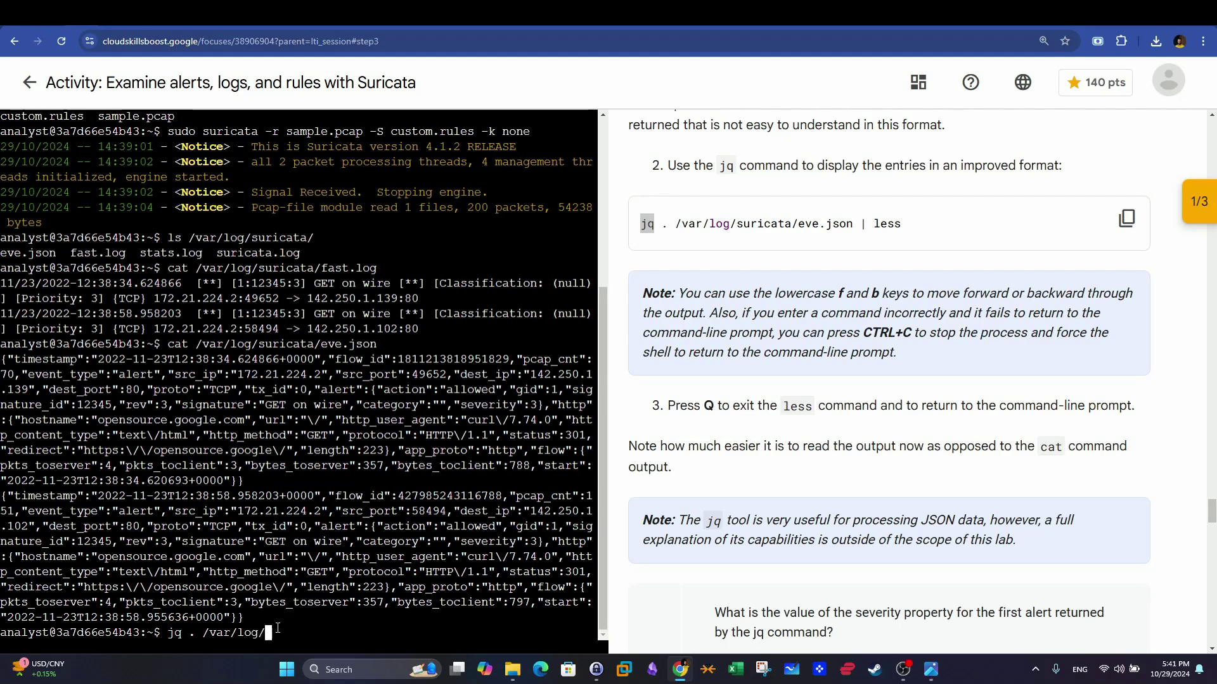
{"action": "type", "text": "suricata/eve.json | |"}
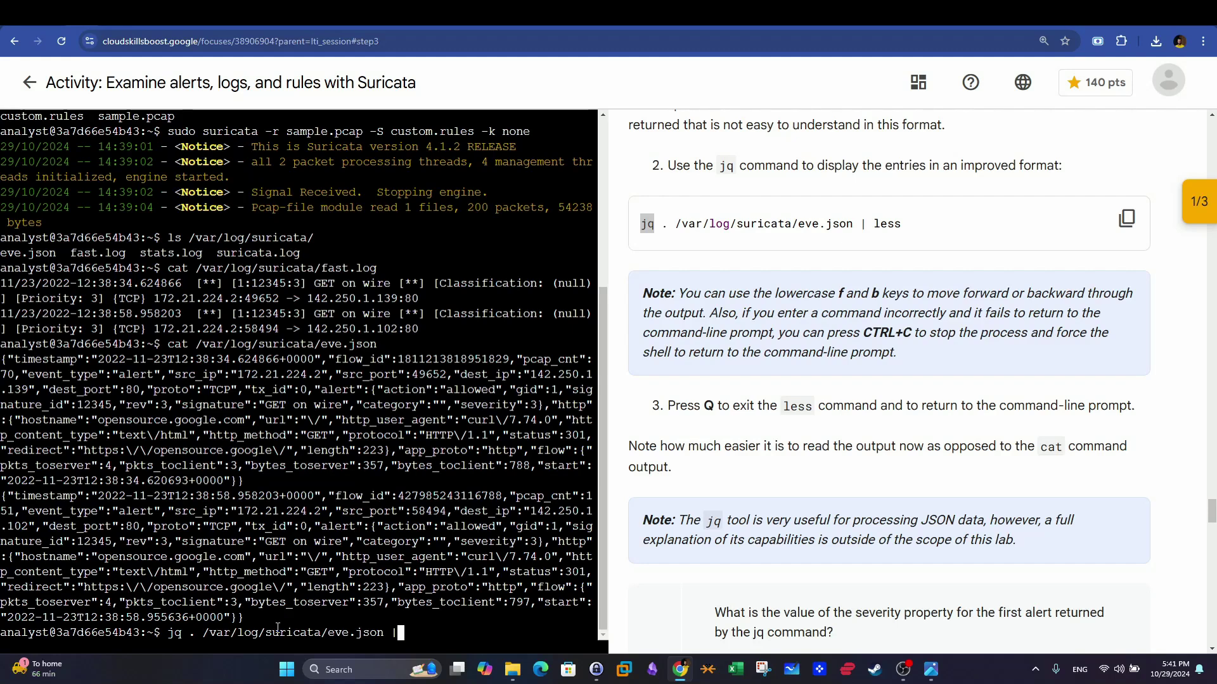
{"action": "type", "text": " less"}
{"action": "key", "text": "Return"}
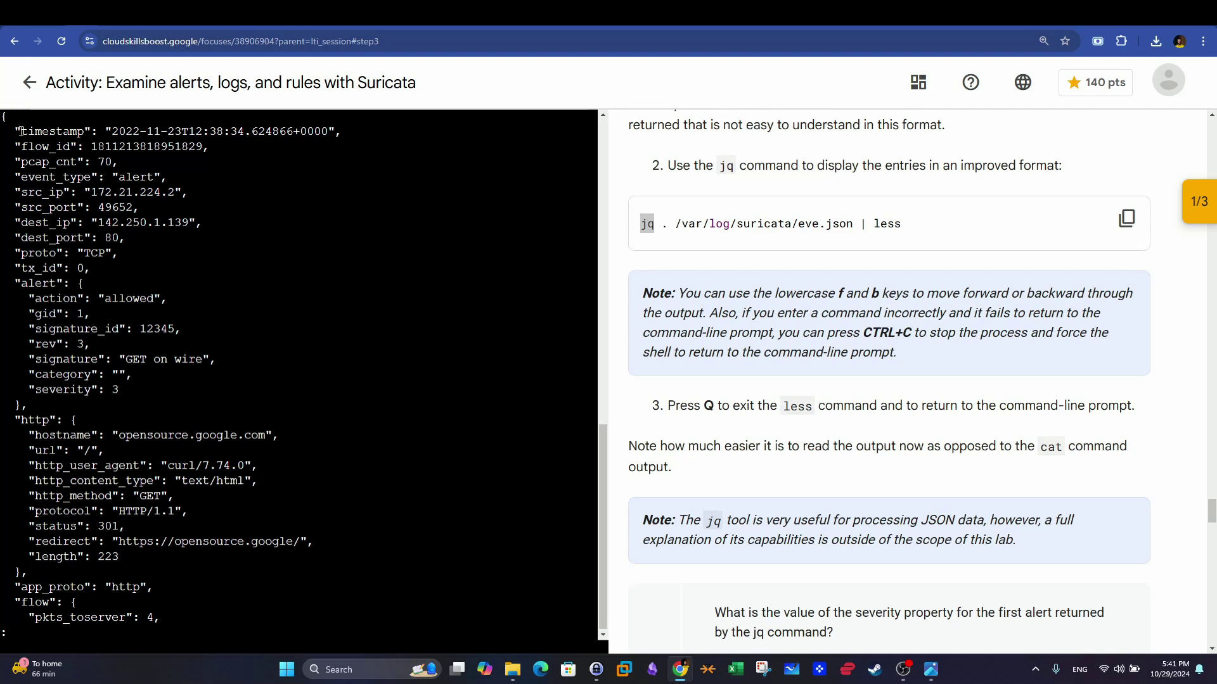
{"action": "left_click_drag", "start_coordinate": [21, 130], "coordinate": [176, 424]}
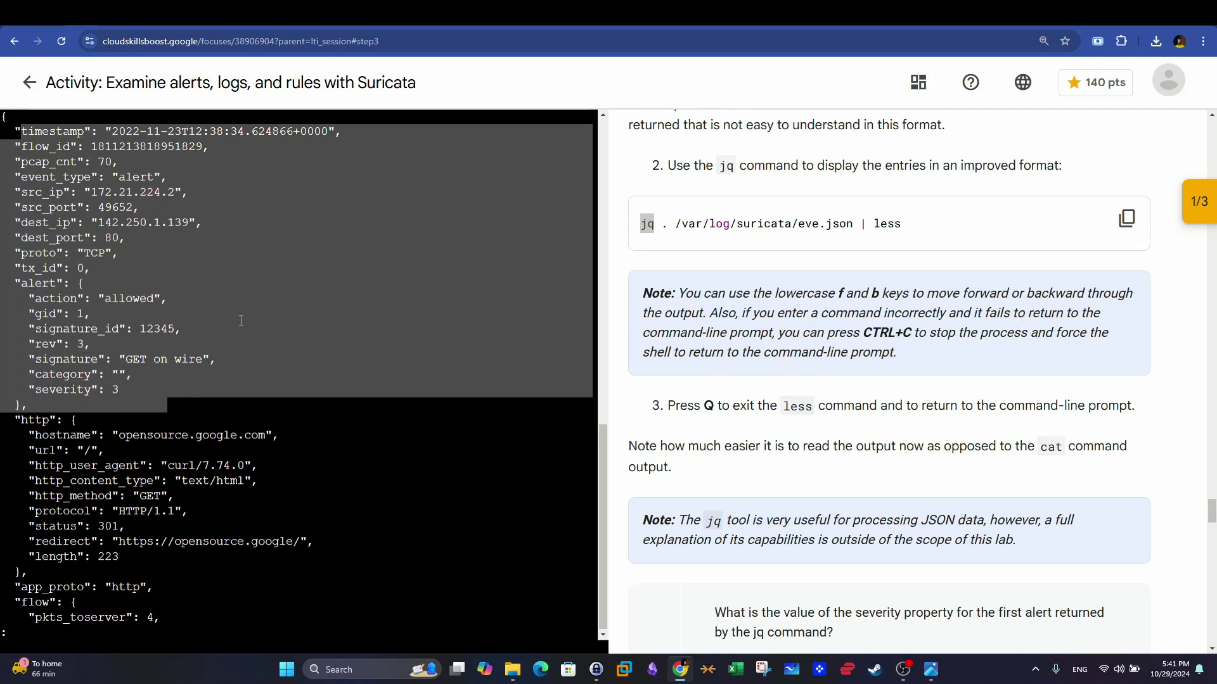
{"action": "left_click", "coordinate": [171, 191]}
{"action": "left_click_drag", "start_coordinate": [42, 146], "coordinate": [36, 390]}
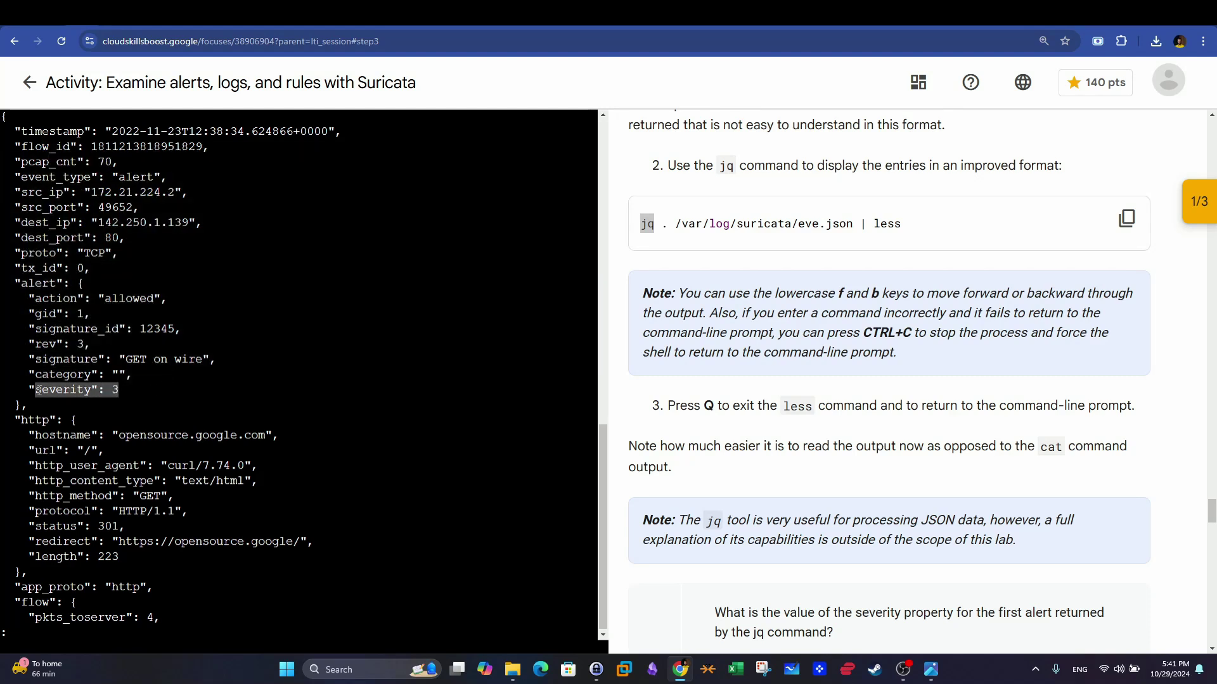
{"action": "left_click", "coordinate": [259, 382]}
{"action": "key", "text": "f"}
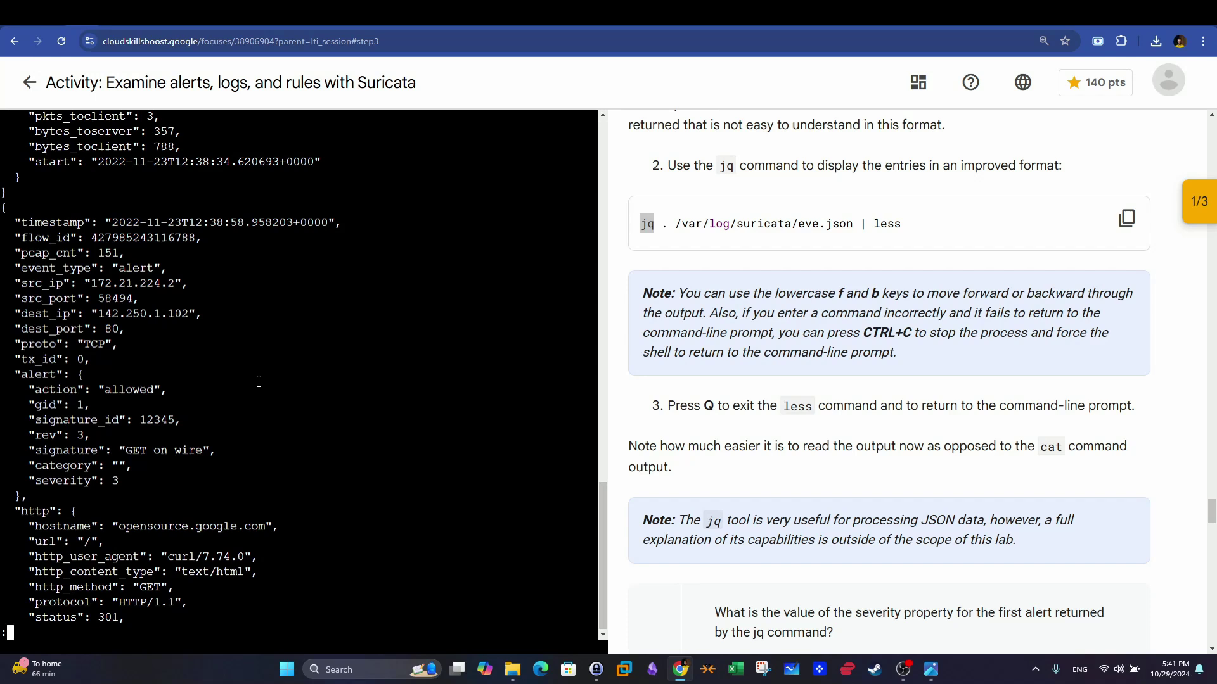
{"action": "key", "text": "f"}
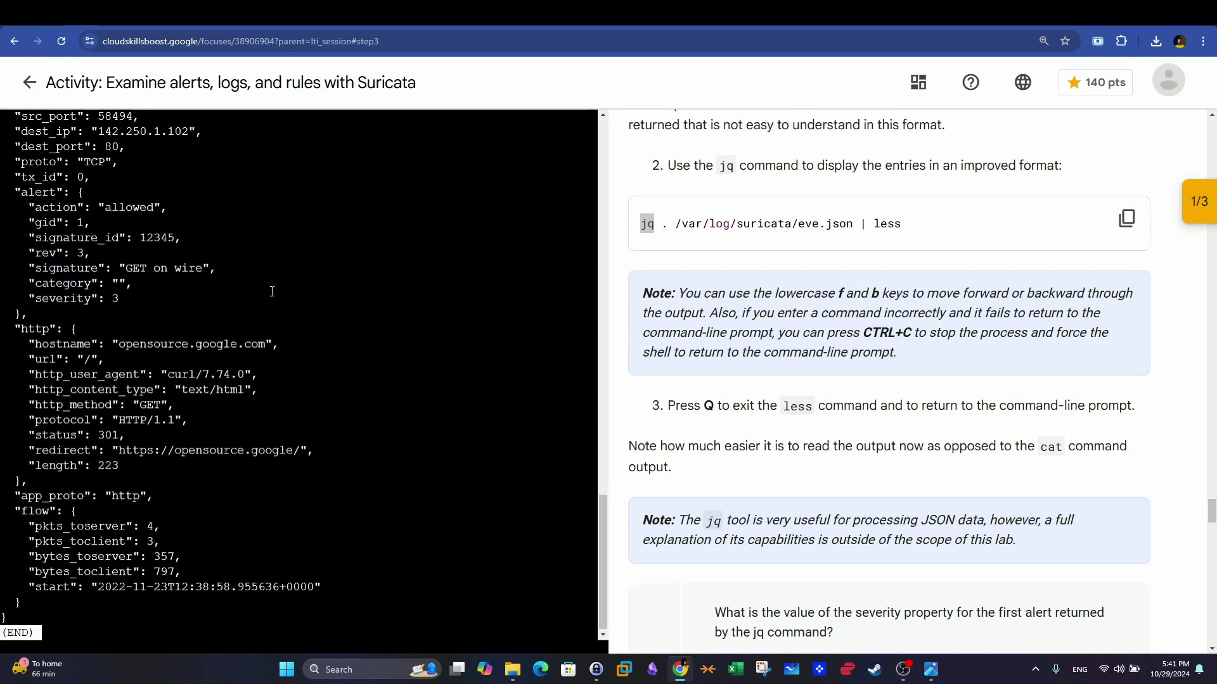
- Quit the pager and submit 3 as the severity answer
{"action": "key", "text": "q"}
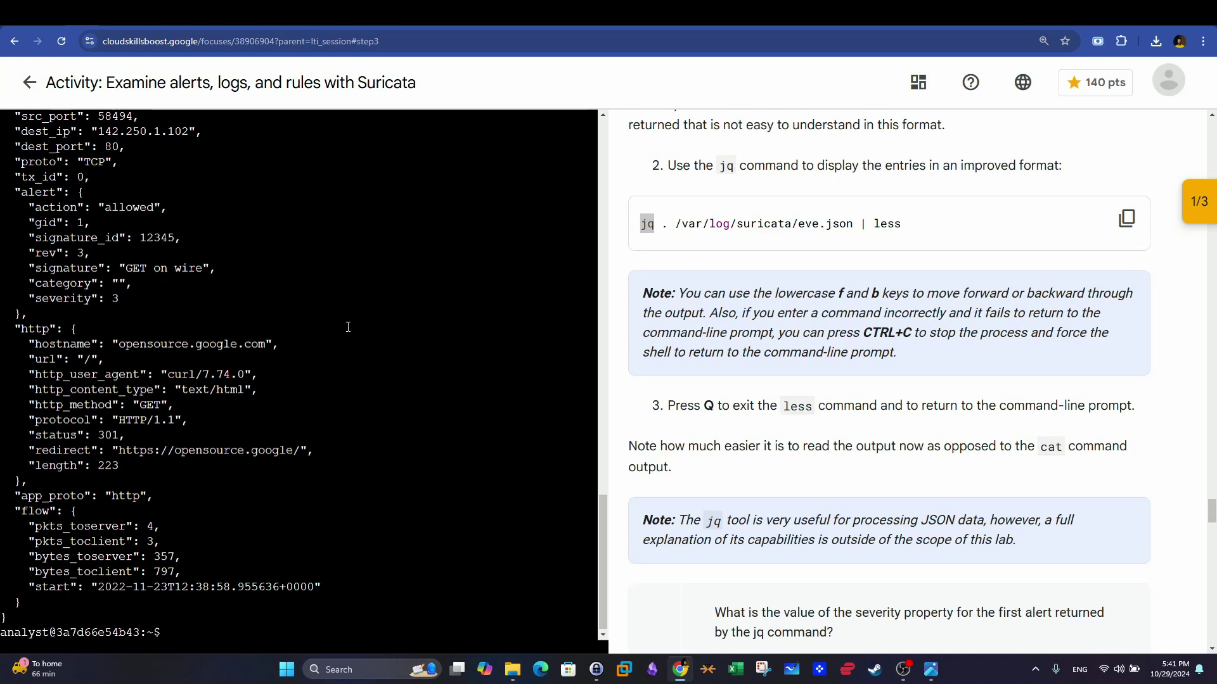
{"action": "scroll", "coordinate": [728, 431], "scroll_direction": "down", "scroll_amount": 4}
{"action": "left_click", "coordinate": [728, 459]}
{"action": "left_click", "coordinate": [753, 510]}
{"action": "scroll", "coordinate": [808, 438], "scroll_direction": "down", "scroll_amount": 5}
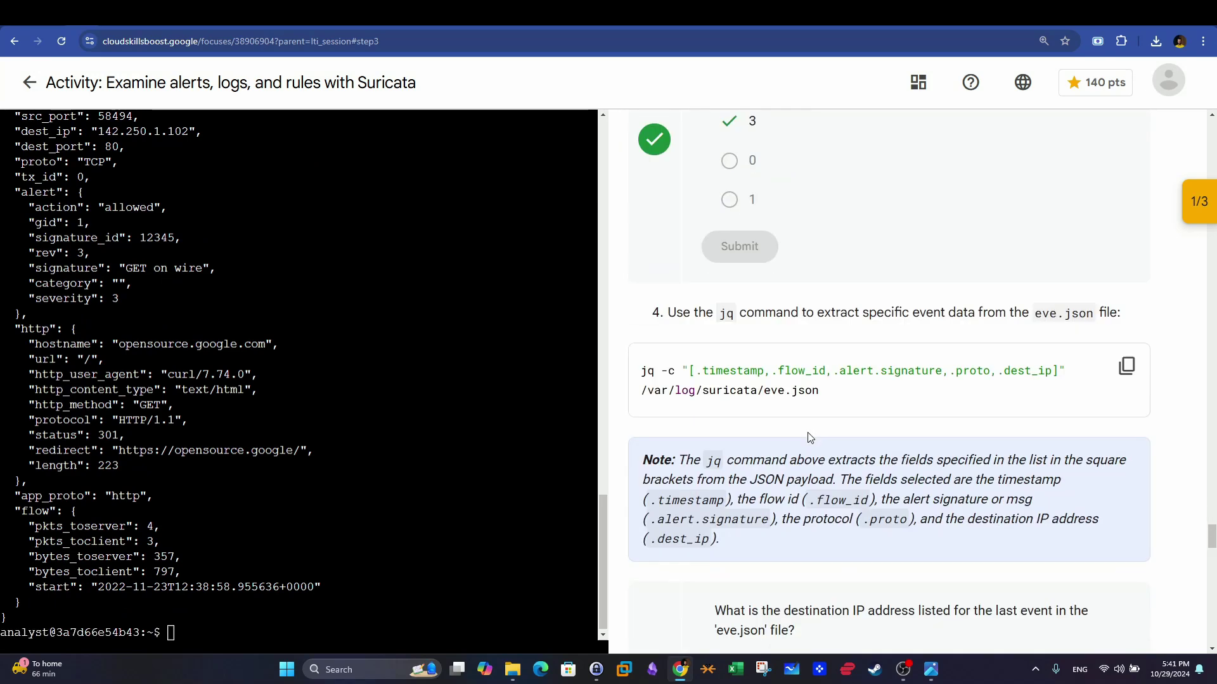
{"action": "scroll", "coordinate": [808, 437], "scroll_direction": "up", "scroll_amount": 5}
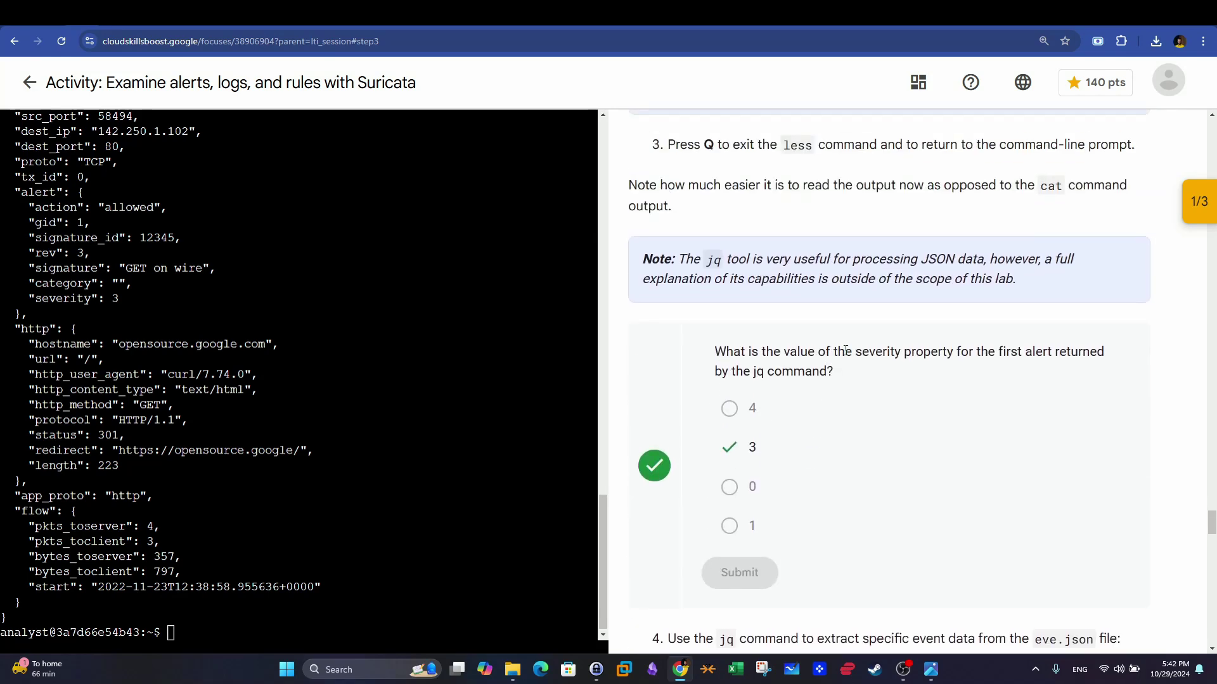
{"action": "left_click_drag", "start_coordinate": [866, 351], "coordinate": [1018, 349]}
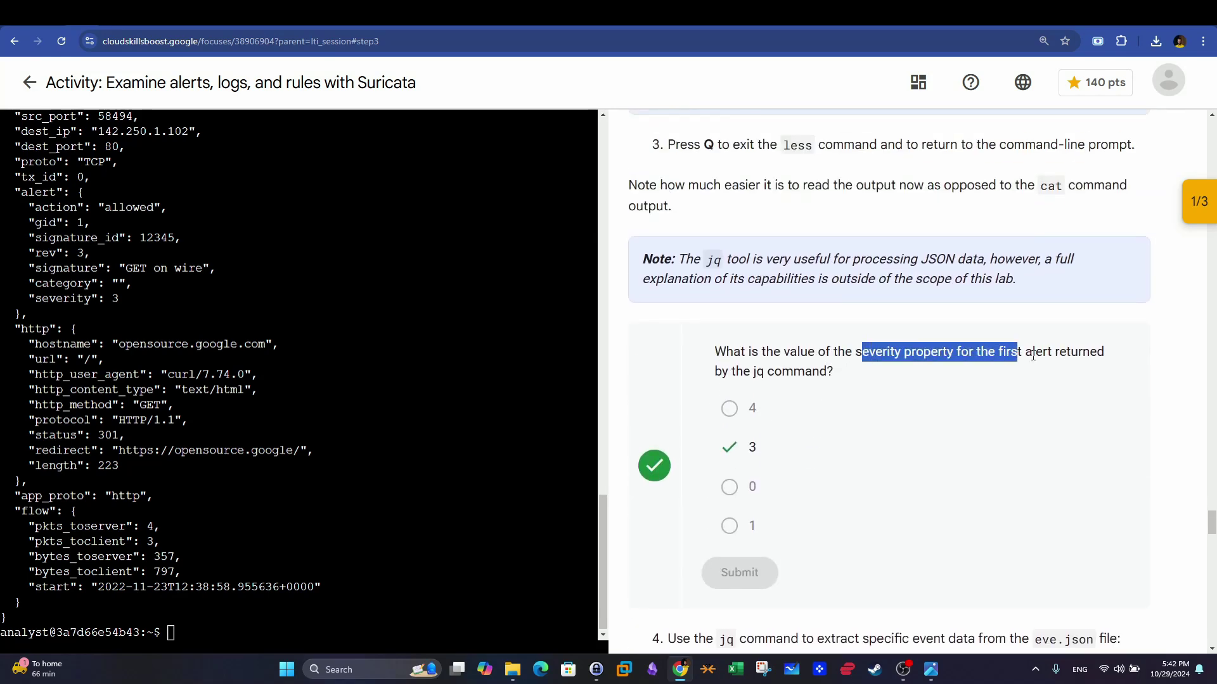
- Scroll to step 4 and review the jq -c extraction command's field list and eve.json path
{"action": "scroll", "coordinate": [197, 291], "scroll_direction": "up", "scroll_amount": 15}
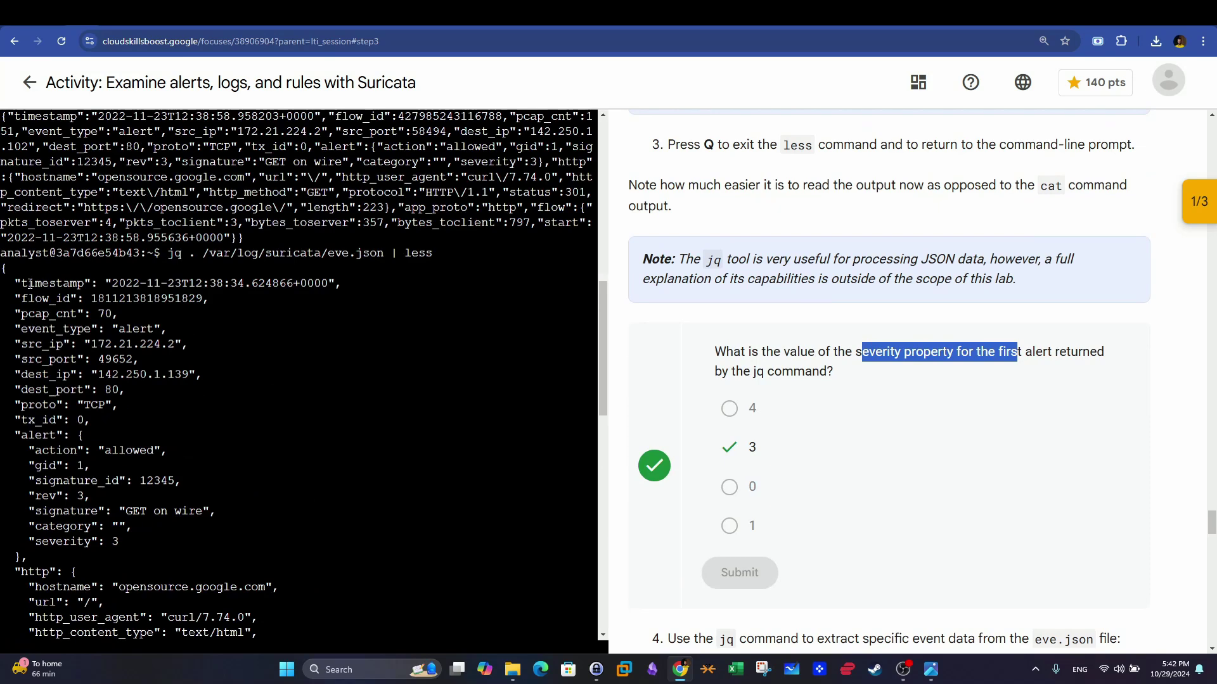
{"action": "left_click_drag", "start_coordinate": [30, 283], "coordinate": [48, 345]}
{"action": "scroll", "coordinate": [107, 378], "scroll_direction": "down", "scroll_amount": 4}
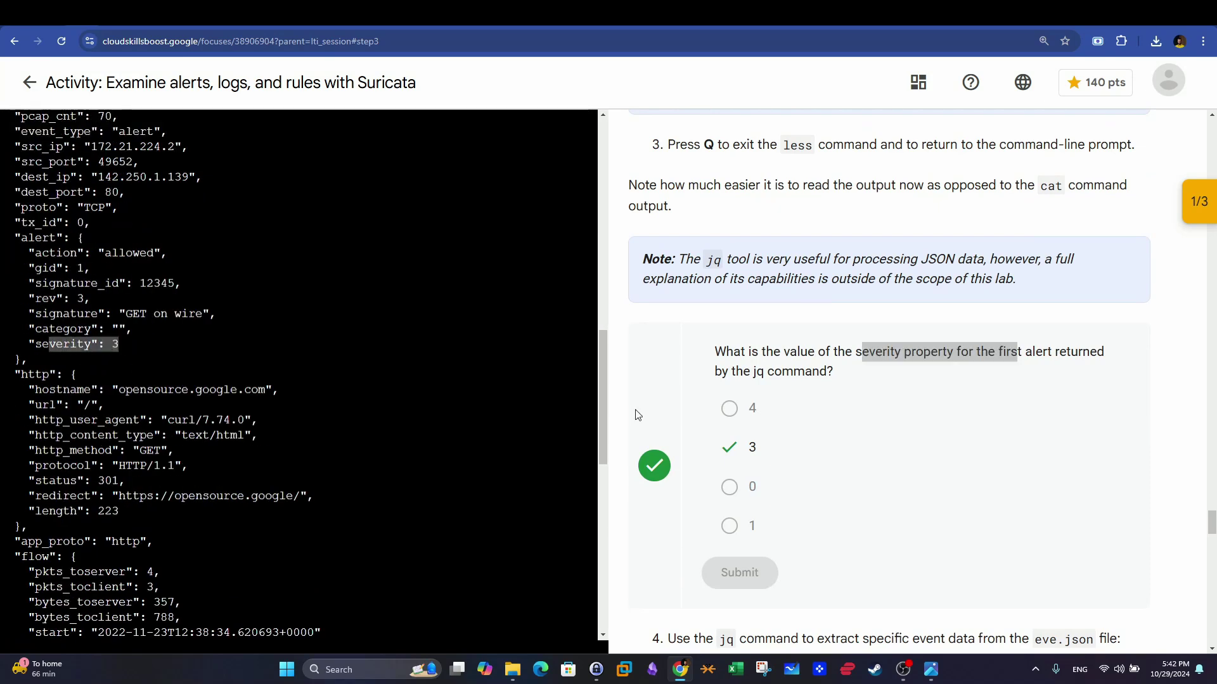
{"action": "scroll", "coordinate": [636, 413], "scroll_direction": "down", "scroll_amount": 5}
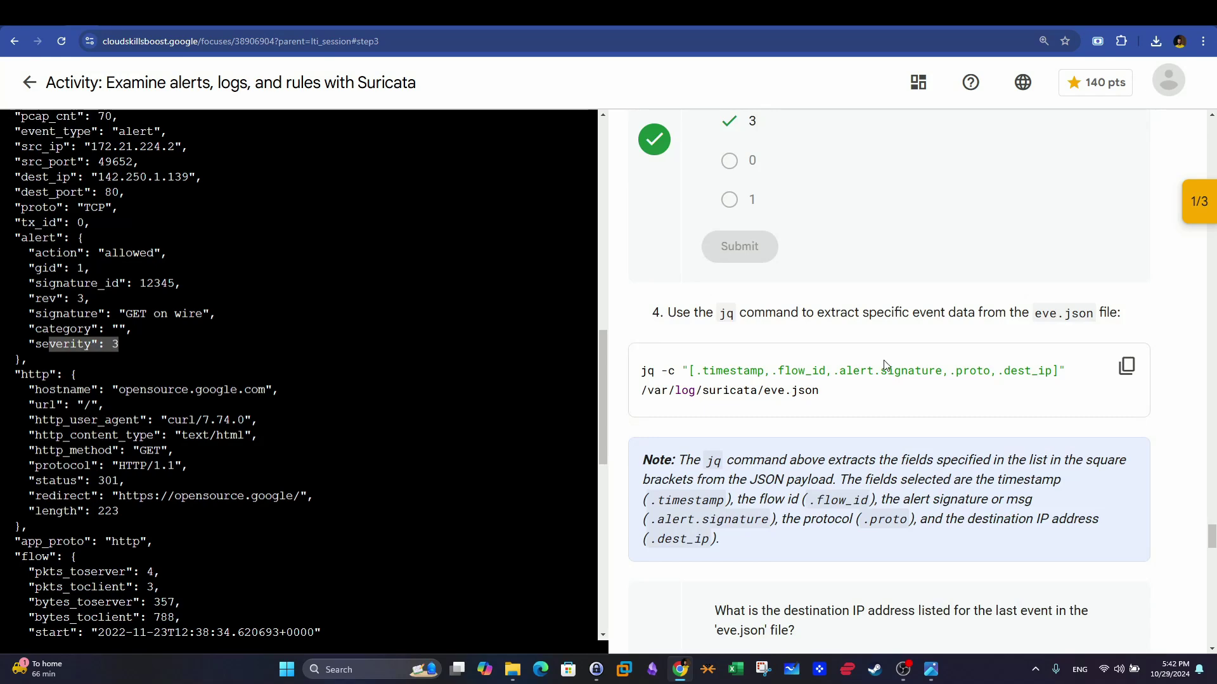
{"action": "scroll", "coordinate": [532, 363], "scroll_direction": "down", "scroll_amount": 14}
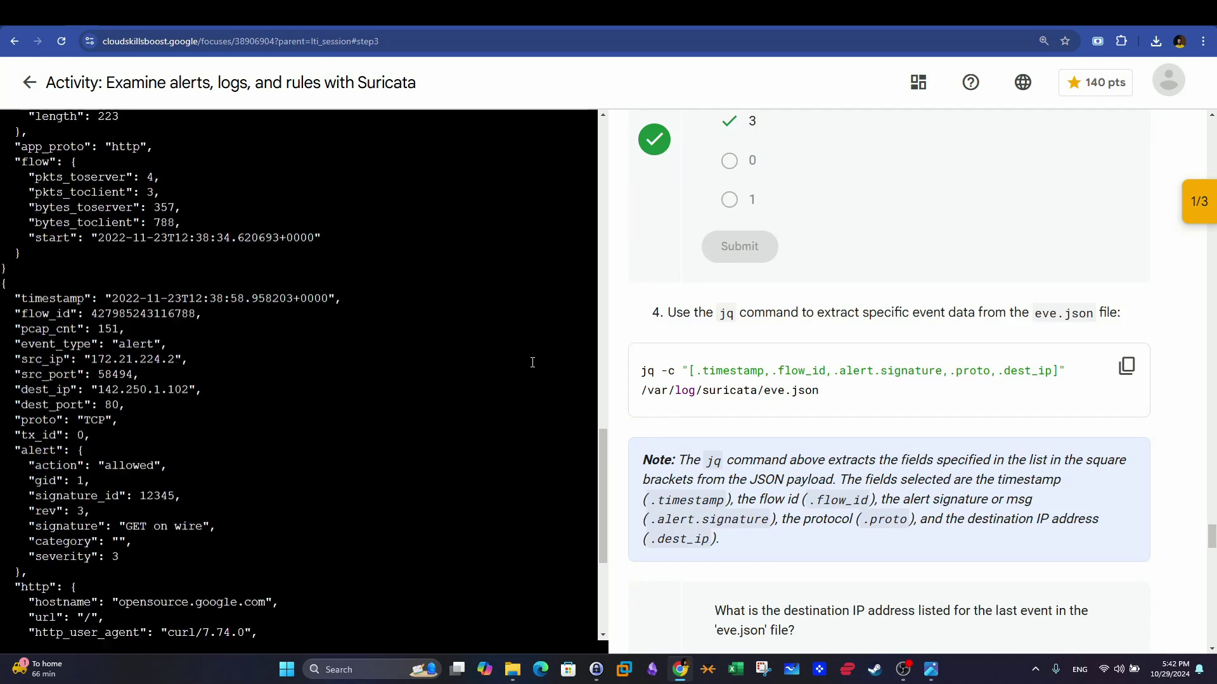
{"action": "scroll", "coordinate": [532, 362], "scroll_direction": "up", "scroll_amount": 15}
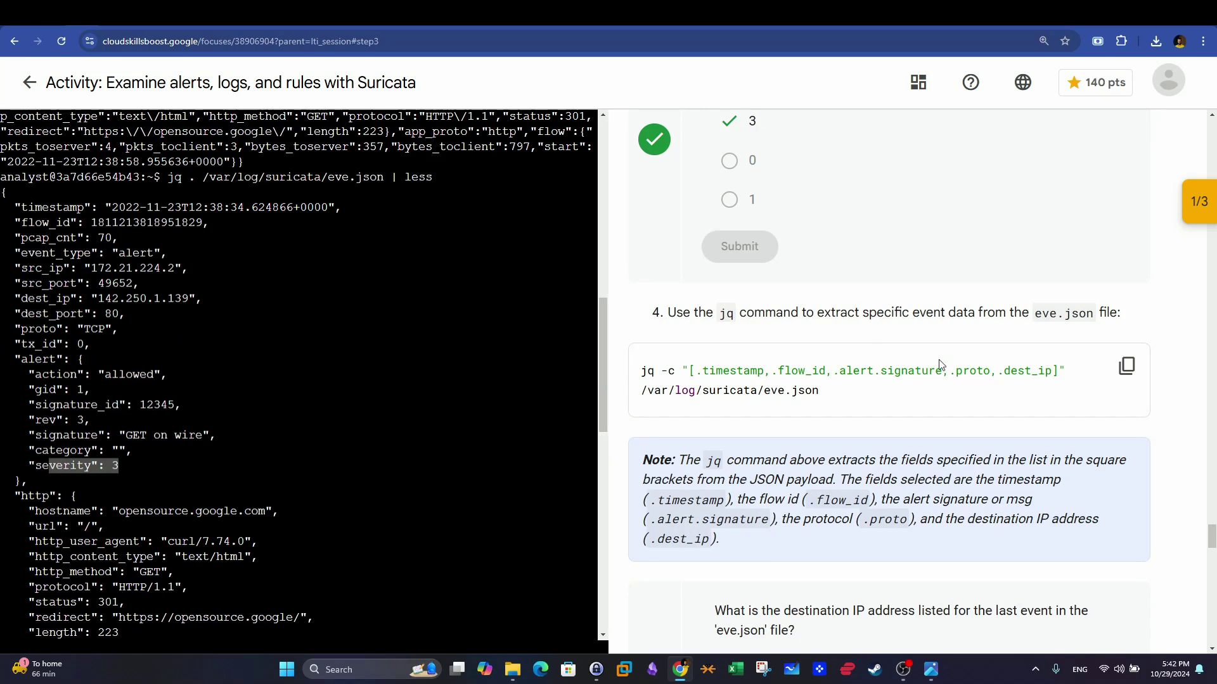
{"action": "left_click_drag", "start_coordinate": [1035, 313], "coordinate": [1055, 313]}
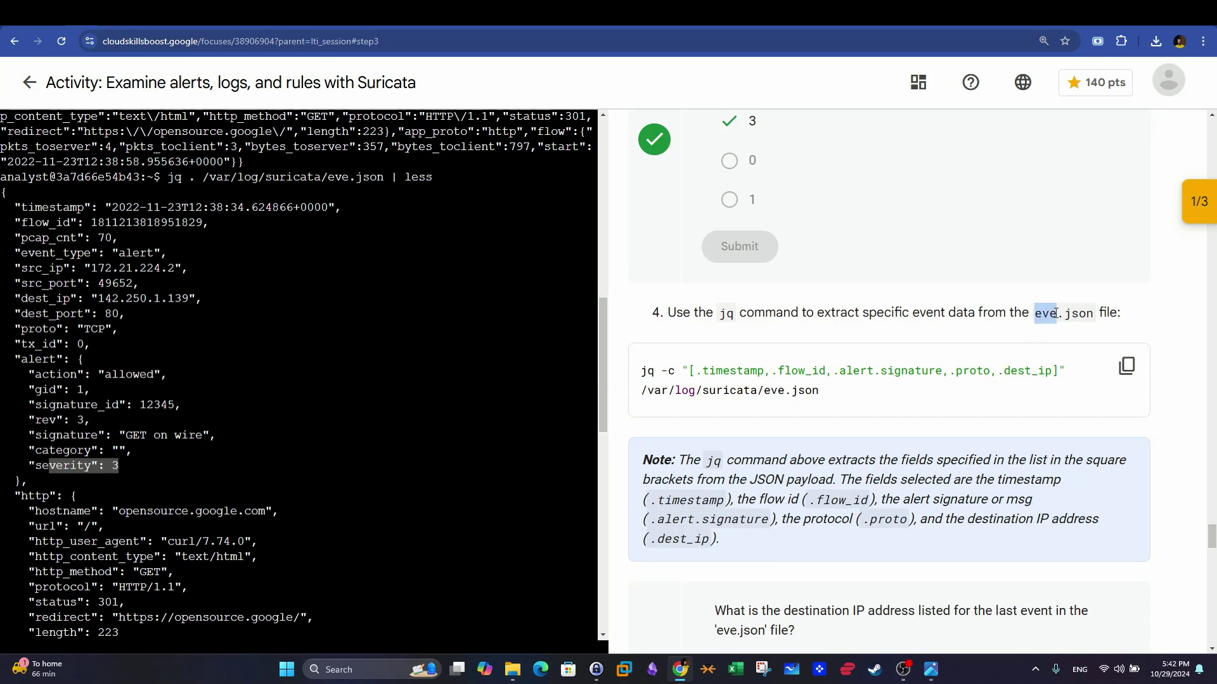
{"action": "double_click", "coordinate": [642, 373]}
{"action": "scroll", "coordinate": [378, 337], "scroll_direction": "down", "scroll_amount": 15}
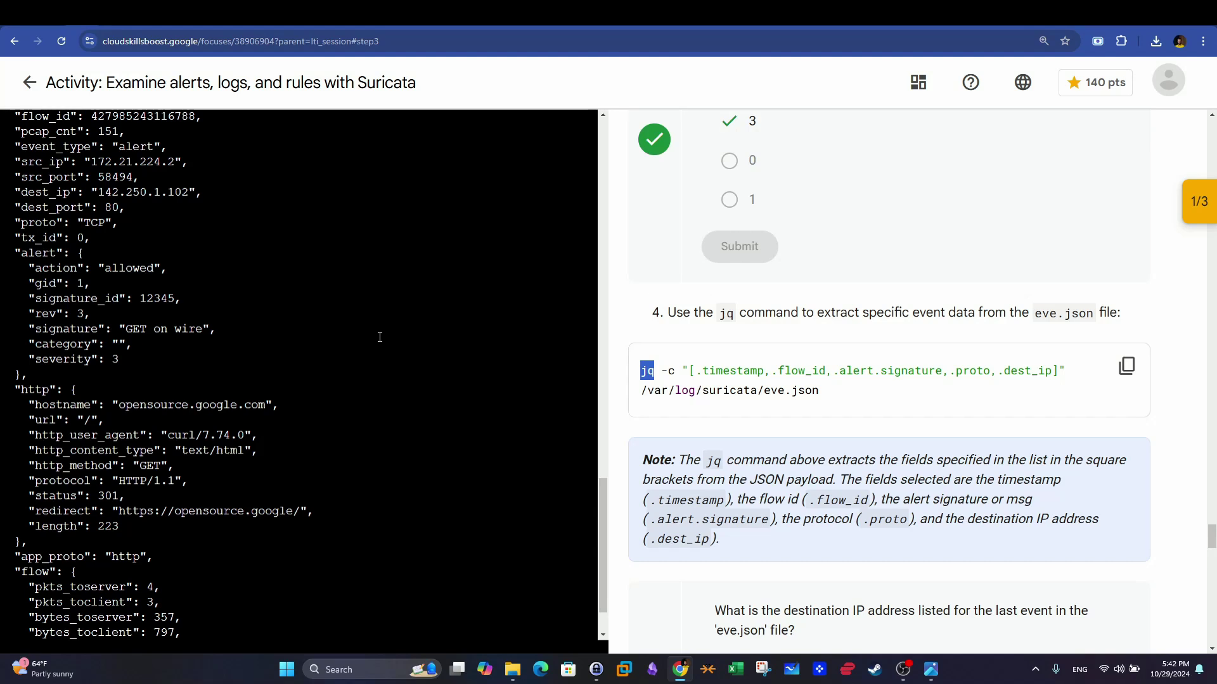
{"action": "scroll", "coordinate": [379, 337], "scroll_direction": "up", "scroll_amount": 3}
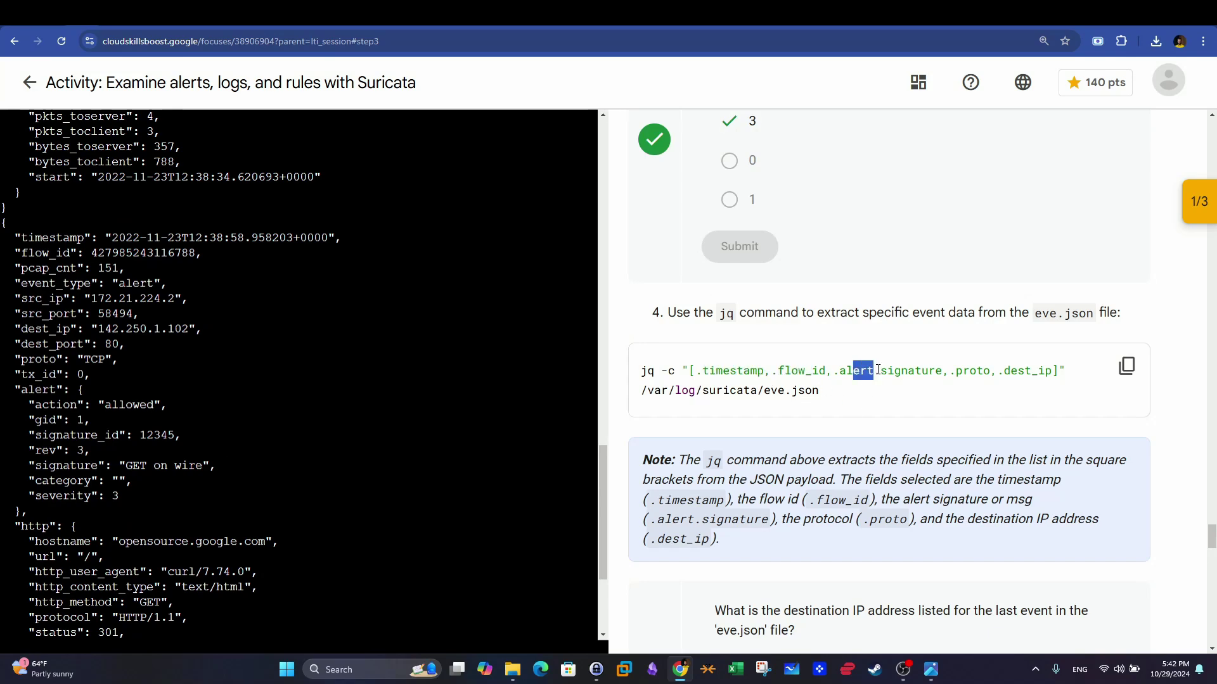
{"action": "left_click_drag", "start_coordinate": [985, 385], "coordinate": [704, 370]}
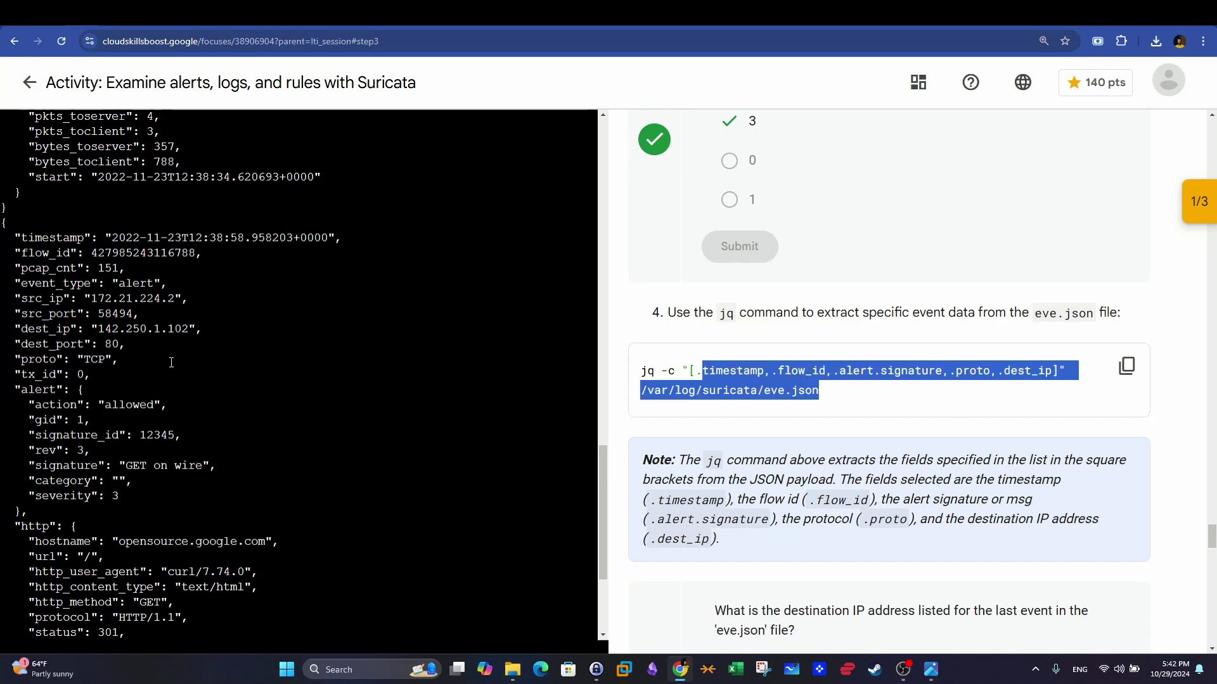
- Compare the timestamp, src_port and proto output fields, then copy the jq extraction command
{"action": "scroll", "coordinate": [171, 361], "scroll_direction": "up", "scroll_amount": 10}
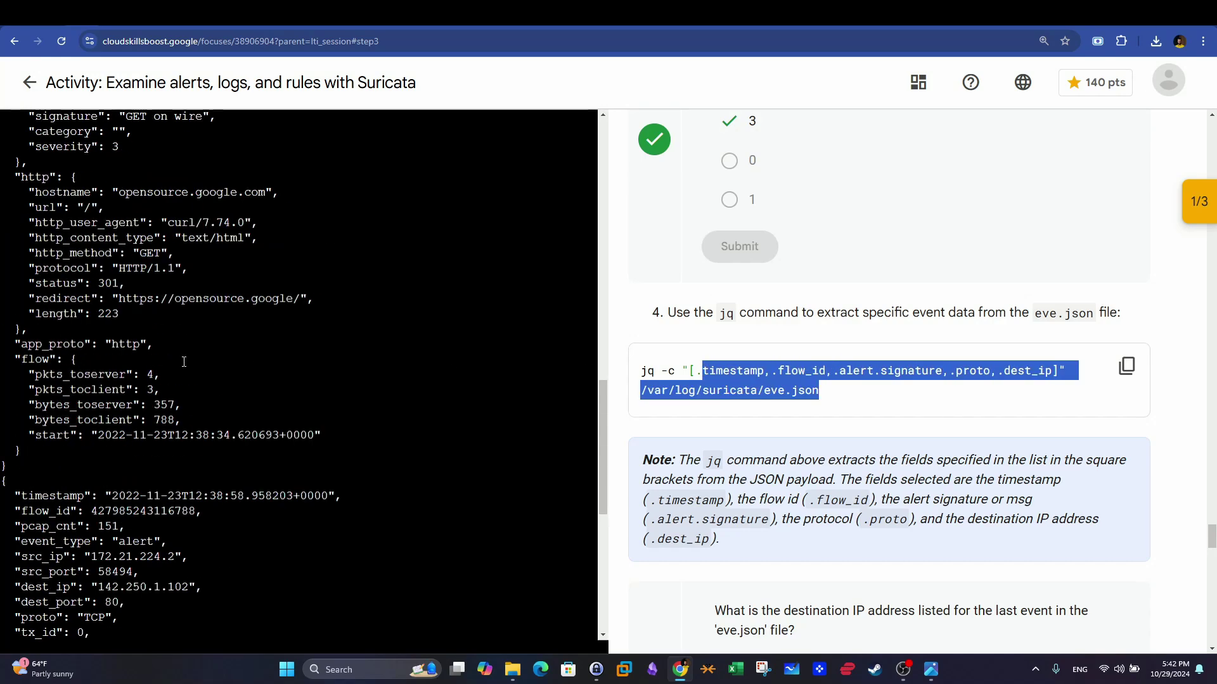
{"action": "left_click", "coordinate": [745, 405]}
{"action": "mouse_move", "coordinate": [19, 209]}
{"action": "left_mouse_down"}
{"action": "mouse_move", "coordinate": [77, 209]}
{"action": "mouse_move", "coordinate": [31, 223]}
{"action": "left_mouse_up"}
{"action": "left_click_drag", "start_coordinate": [56, 283], "coordinate": [35, 283]}
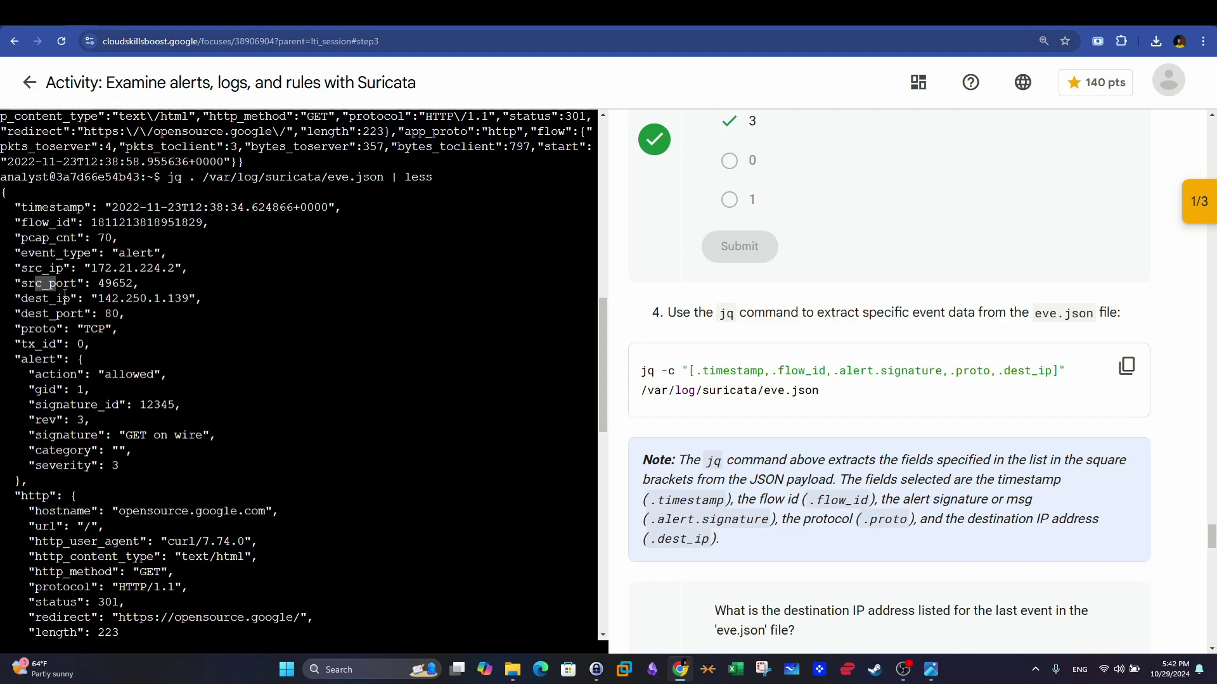
{"action": "left_click_drag", "start_coordinate": [61, 325], "coordinate": [36, 328]}
{"action": "left_click_drag", "start_coordinate": [651, 374], "coordinate": [1004, 370]}
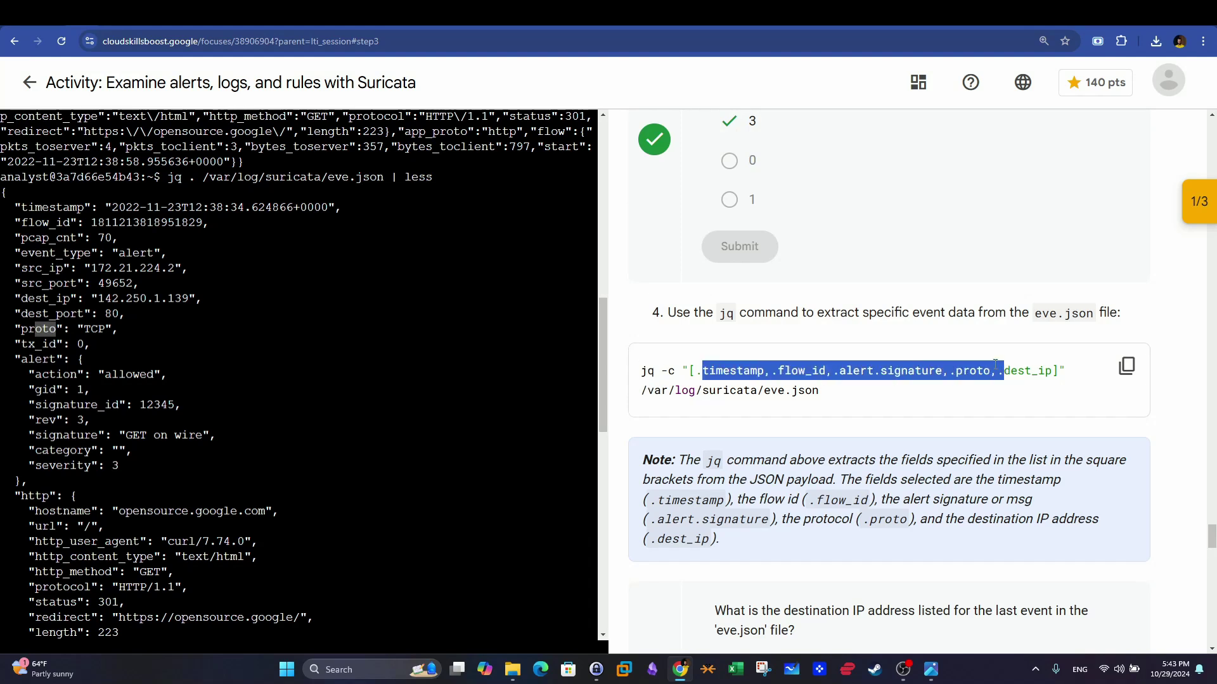
{"action": "scroll", "coordinate": [431, 379], "scroll_direction": "down", "scroll_amount": 10}
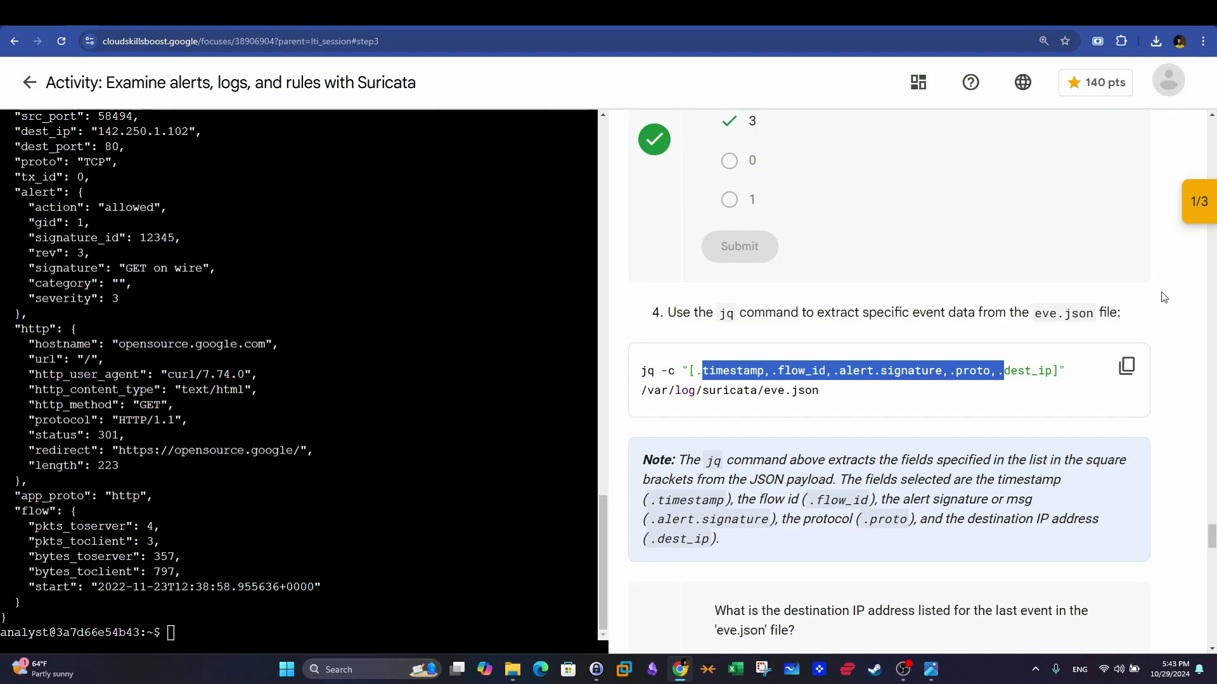
{"action": "left_click", "coordinate": [1126, 367]}
- Paste the jq -c command extracting timestamp, flow_id, alert signature, protocol and dest IP from eve.json, and run it
{"action": "right_click", "coordinate": [438, 386]}
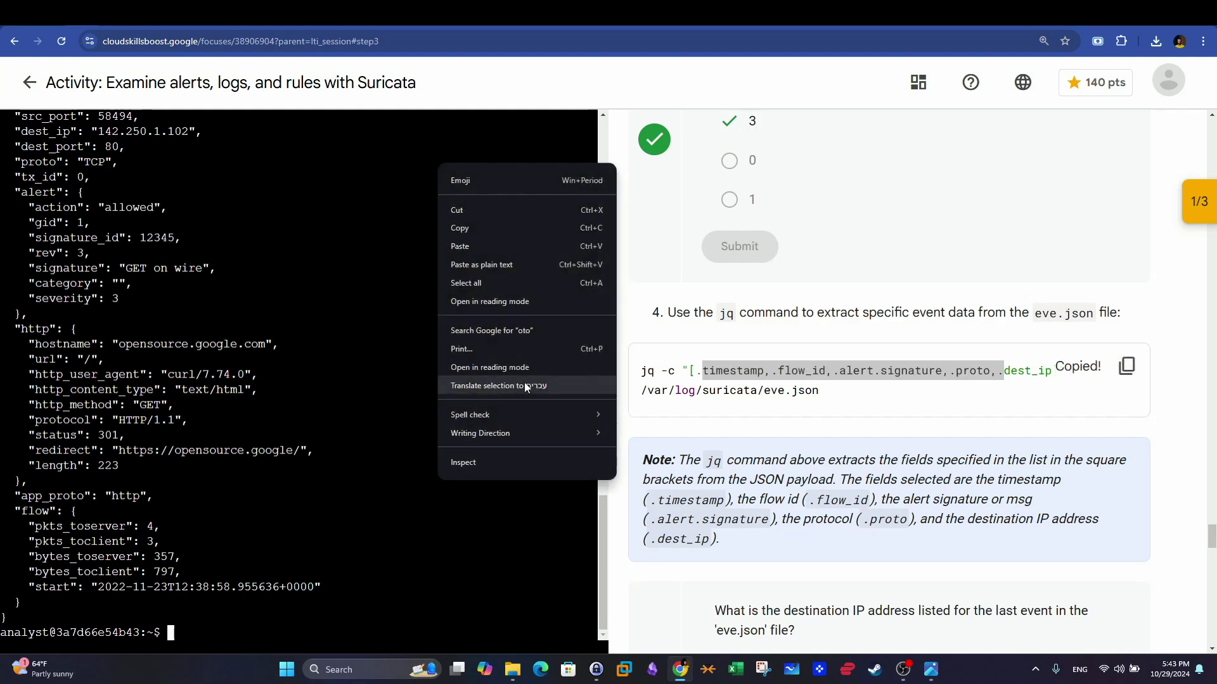
{"action": "left_click", "coordinate": [519, 264]}
{"action": "left_click", "coordinate": [876, 369]}
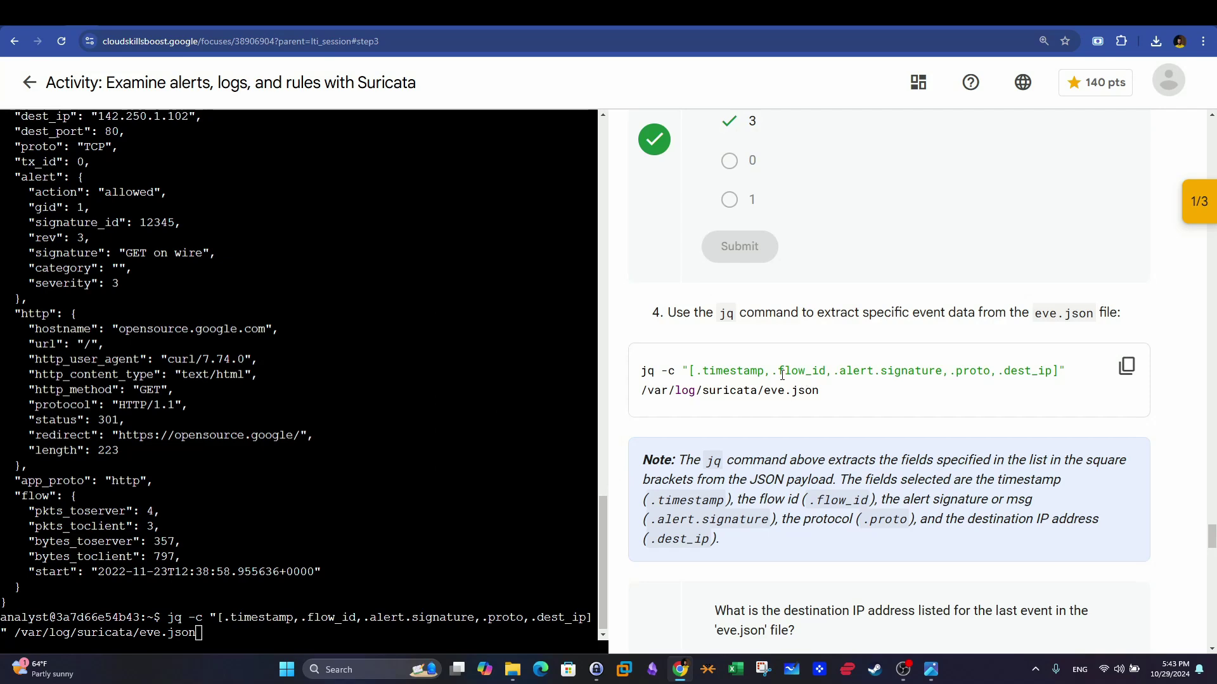
{"action": "left_click_drag", "start_coordinate": [777, 370], "coordinate": [825, 369]}
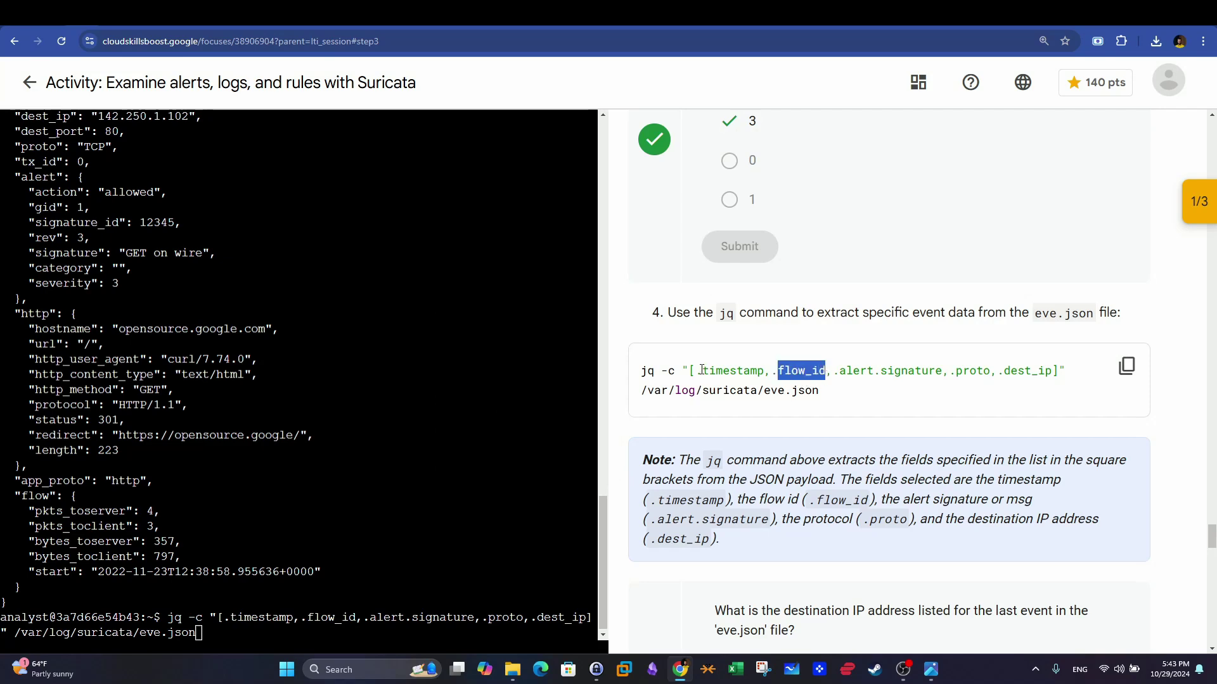
{"action": "left_click_drag", "start_coordinate": [701, 370], "coordinate": [772, 374]}
{"action": "left_click", "coordinate": [751, 378]}
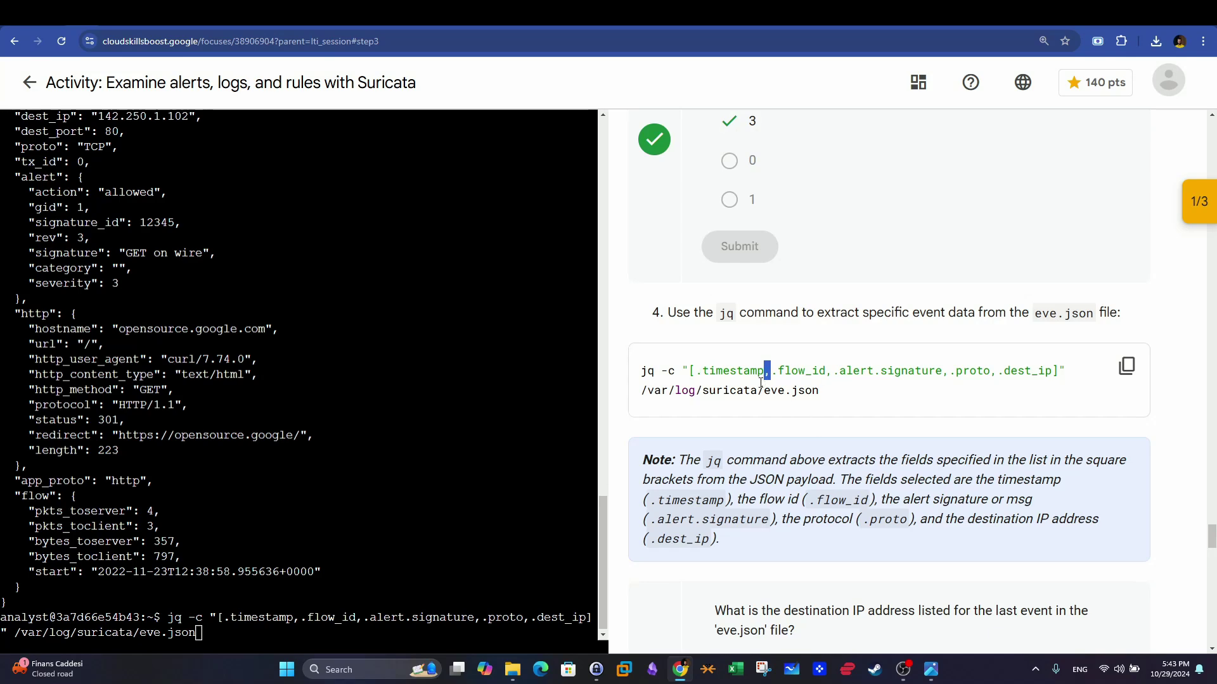
{"action": "double_click", "coordinate": [648, 371]}
{"action": "left_click_drag", "start_coordinate": [820, 390], "coordinate": [657, 399]}
{"action": "left_click", "coordinate": [445, 398]}
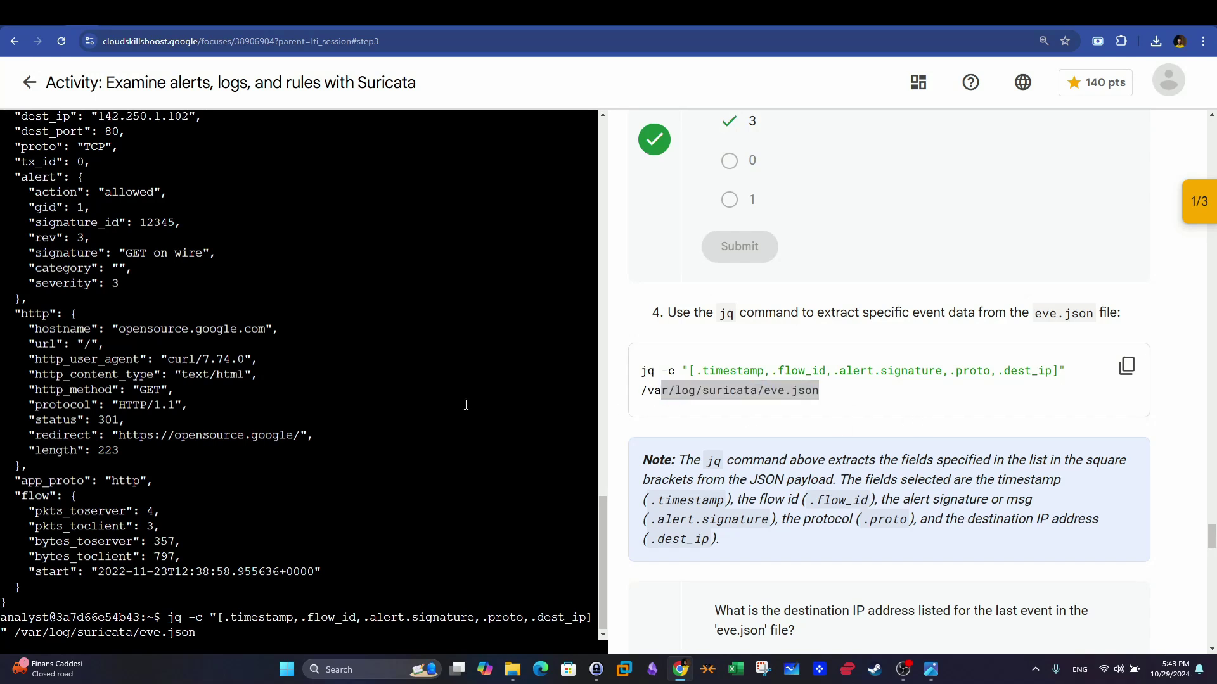
{"action": "key", "text": "Return"}
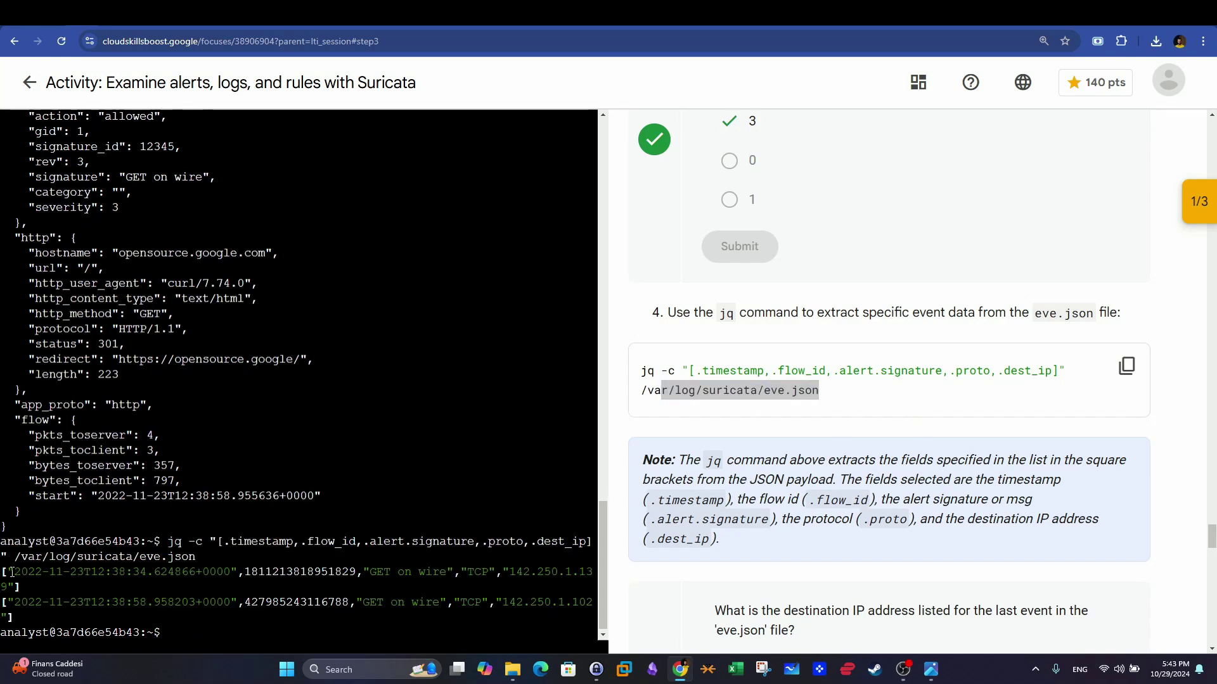
- Inspect the two result rows, showing events to 142.250.1.139 and 142.250.1.102, and the first row's flow id
{"action": "left_click_drag", "start_coordinate": [12, 575], "coordinate": [19, 618]}
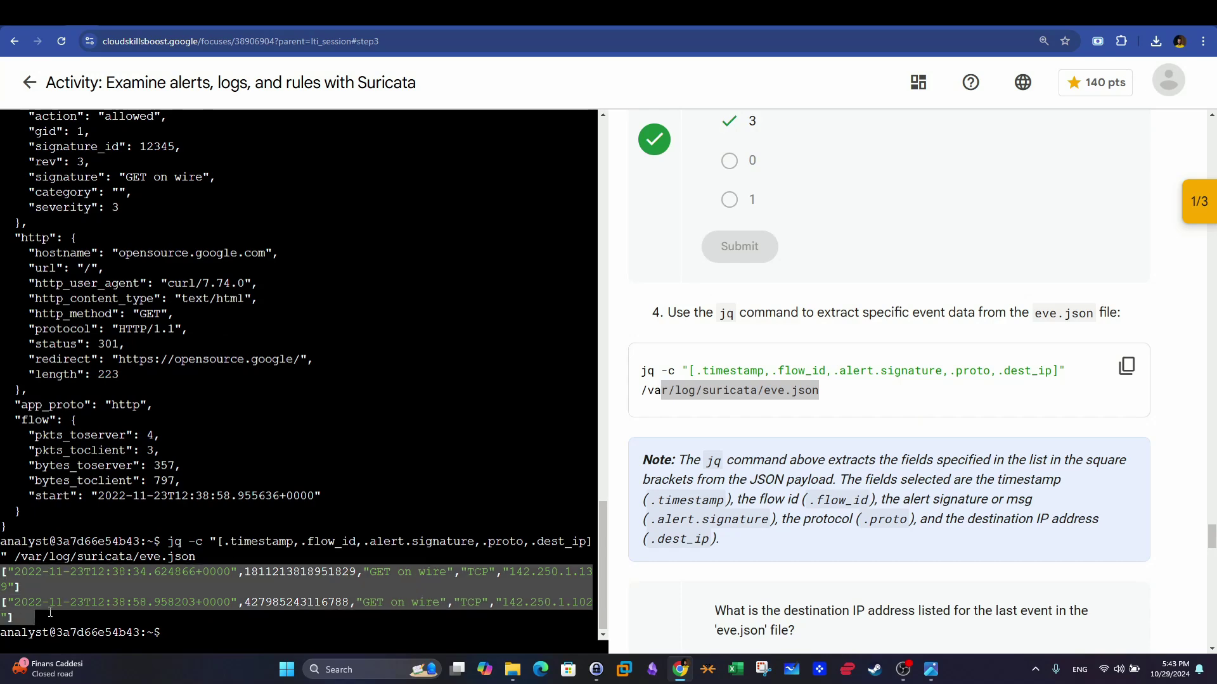
{"action": "left_click", "coordinate": [139, 574]}
{"action": "left_click_drag", "start_coordinate": [14, 574], "coordinate": [131, 588]}
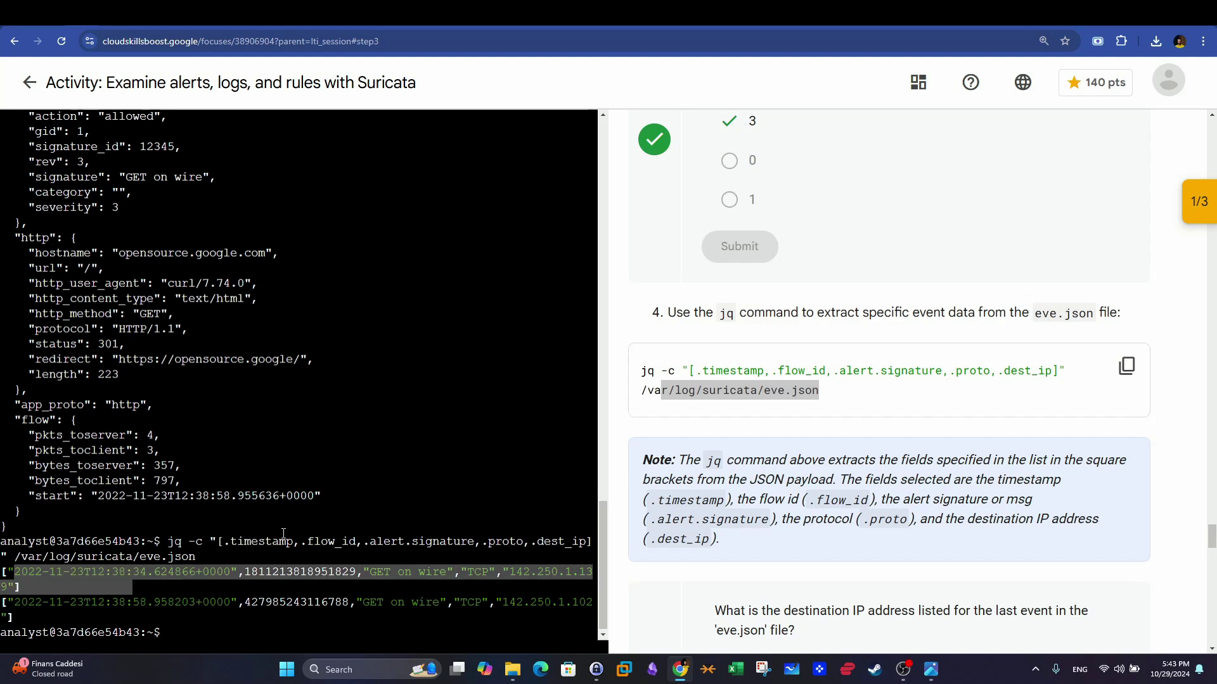
{"action": "left_click", "coordinate": [232, 573]}
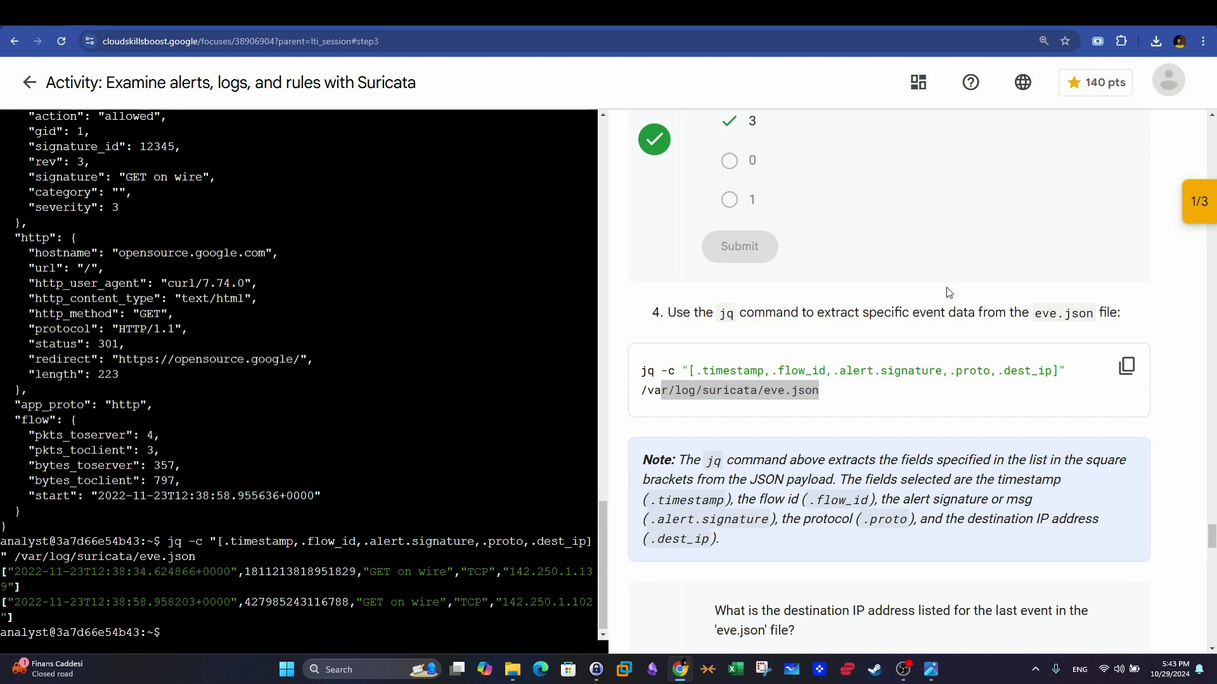
{"action": "left_click_drag", "start_coordinate": [288, 572], "coordinate": [544, 572]}
- Submit 142.250.1.102 as the last event's destination IP, then locate 'GET on wire' as the first alert's signature
{"action": "scroll", "coordinate": [887, 443], "scroll_direction": "down", "scroll_amount": 4}
{"action": "left_click", "coordinate": [730, 524]}
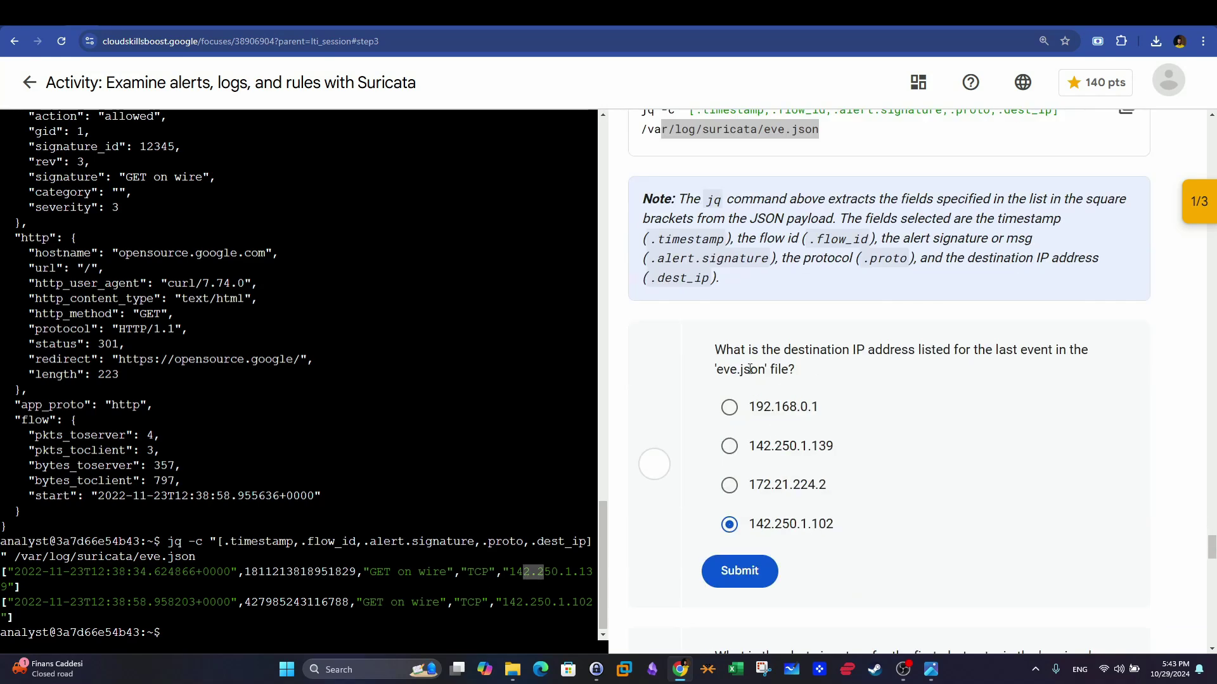
{"action": "left_click_drag", "start_coordinate": [740, 350], "coordinate": [1066, 353]}
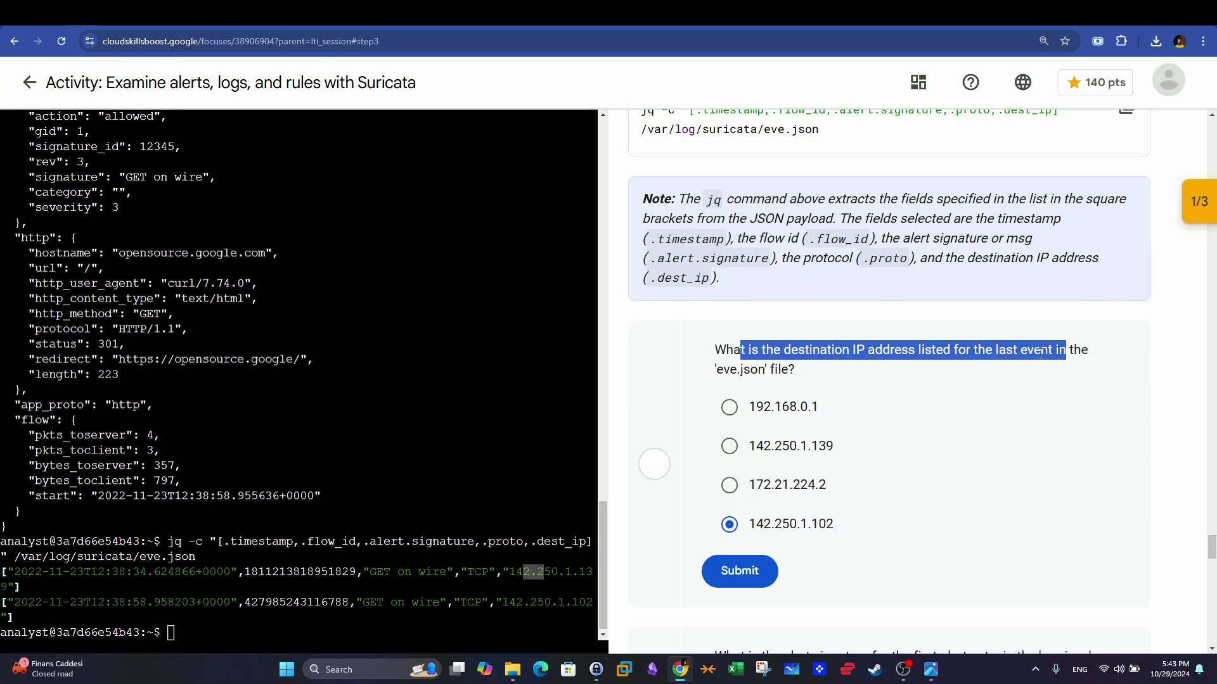
{"action": "left_click_drag", "start_coordinate": [715, 369], "coordinate": [805, 374]}
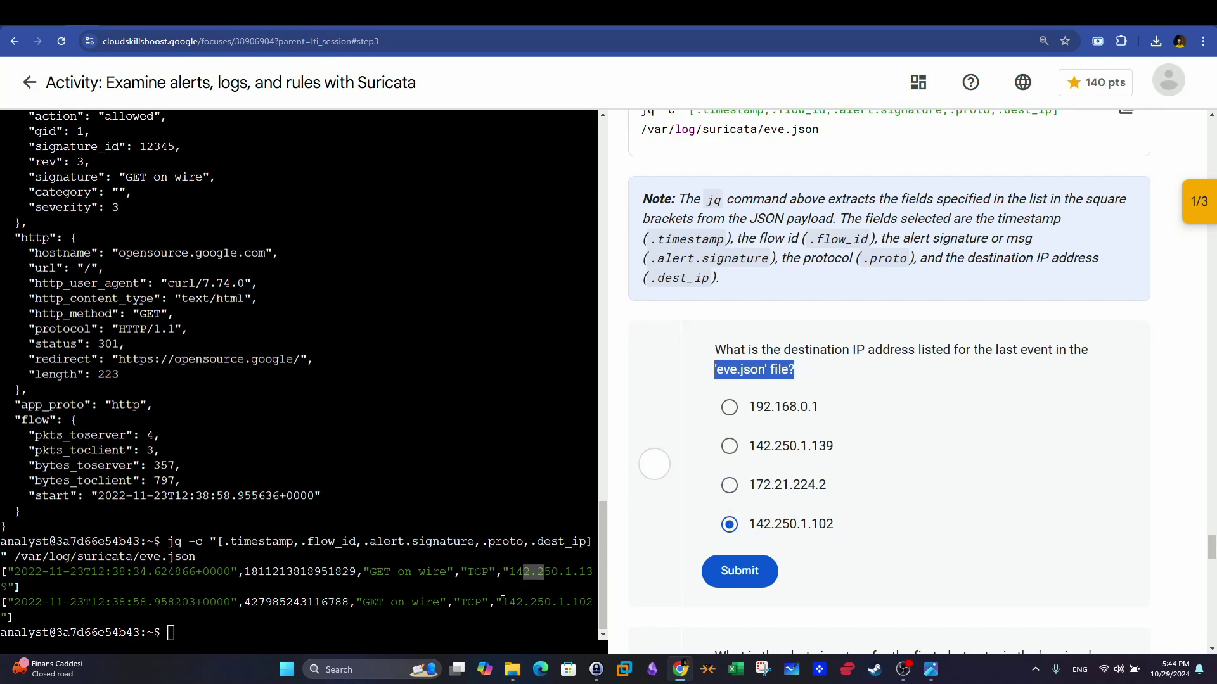
{"action": "left_click_drag", "start_coordinate": [503, 601], "coordinate": [578, 602]}
{"action": "left_click", "coordinate": [739, 571]}
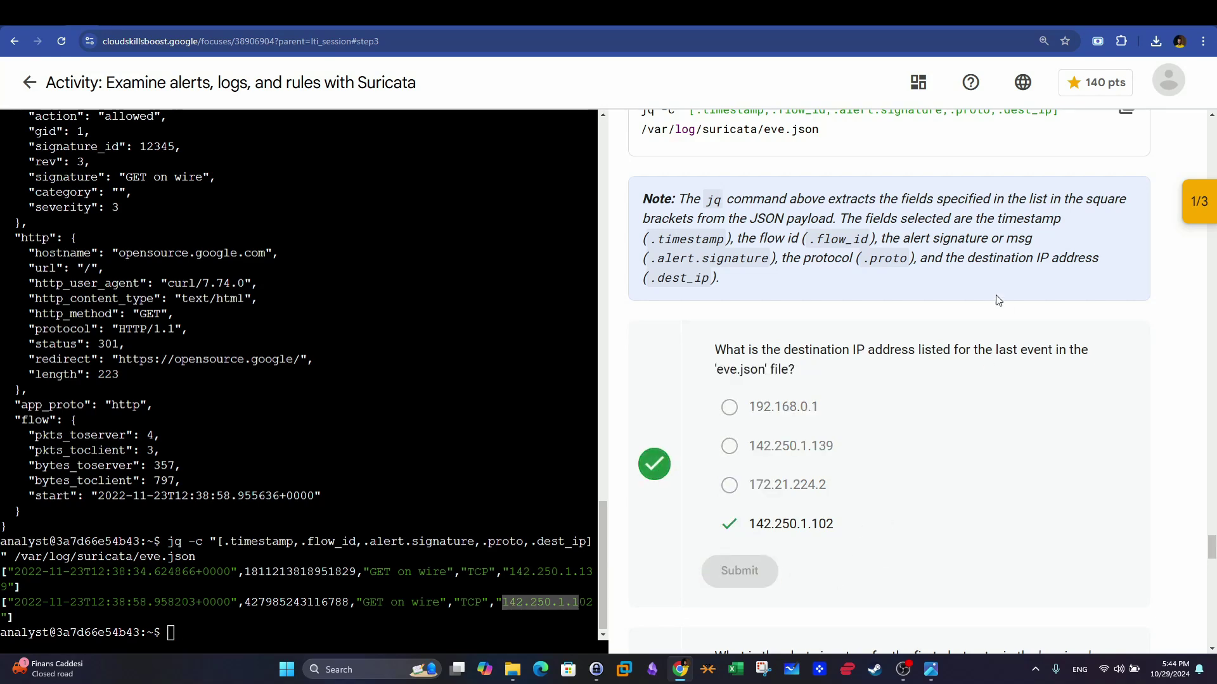
{"action": "scroll", "coordinate": [988, 294], "scroll_direction": "down", "scroll_amount": 5}
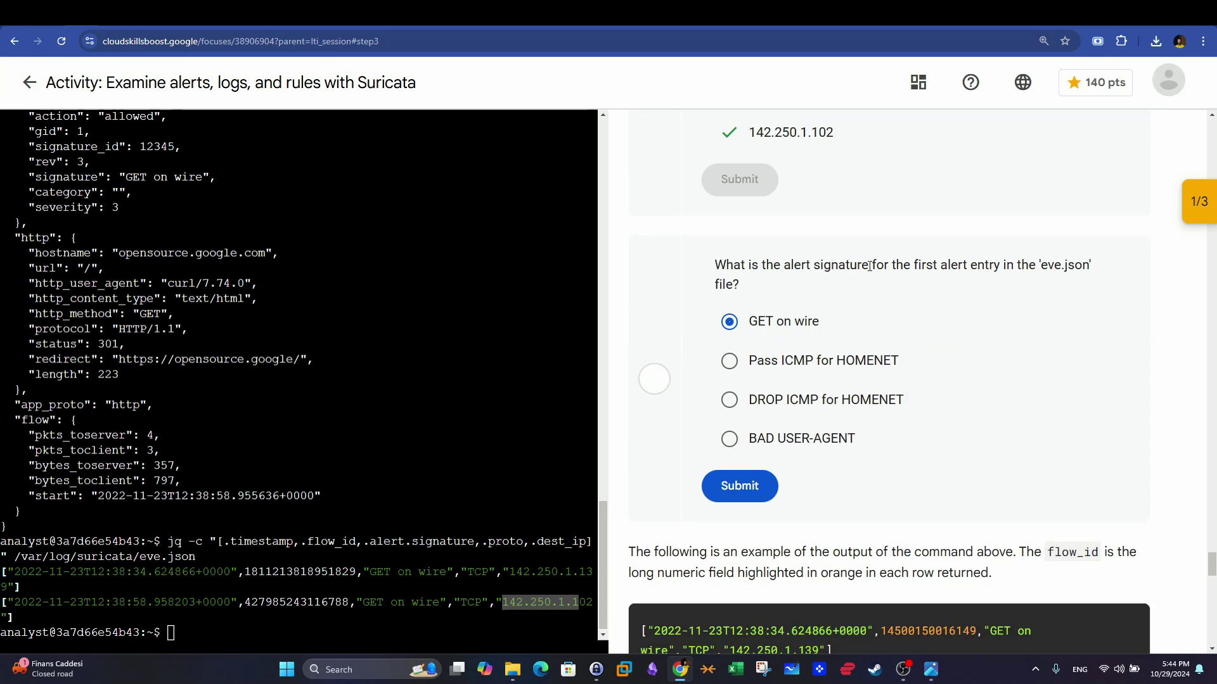
{"action": "left_click_drag", "start_coordinate": [370, 571], "coordinate": [443, 572]}
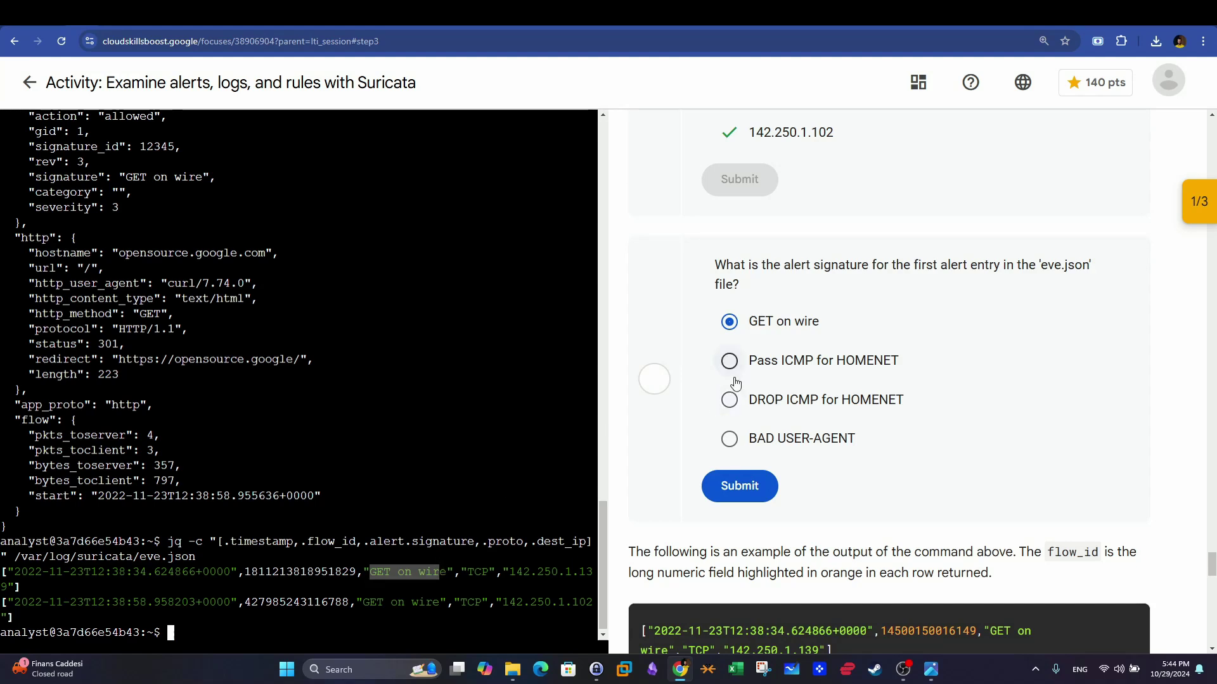
- Submit 'GET on wire' as the alert signature and scroll down to Check my progress and the Conclusion
{"action": "left_click", "coordinate": [738, 486]}
{"action": "scroll", "coordinate": [889, 372], "scroll_direction": "down", "scroll_amount": 6}
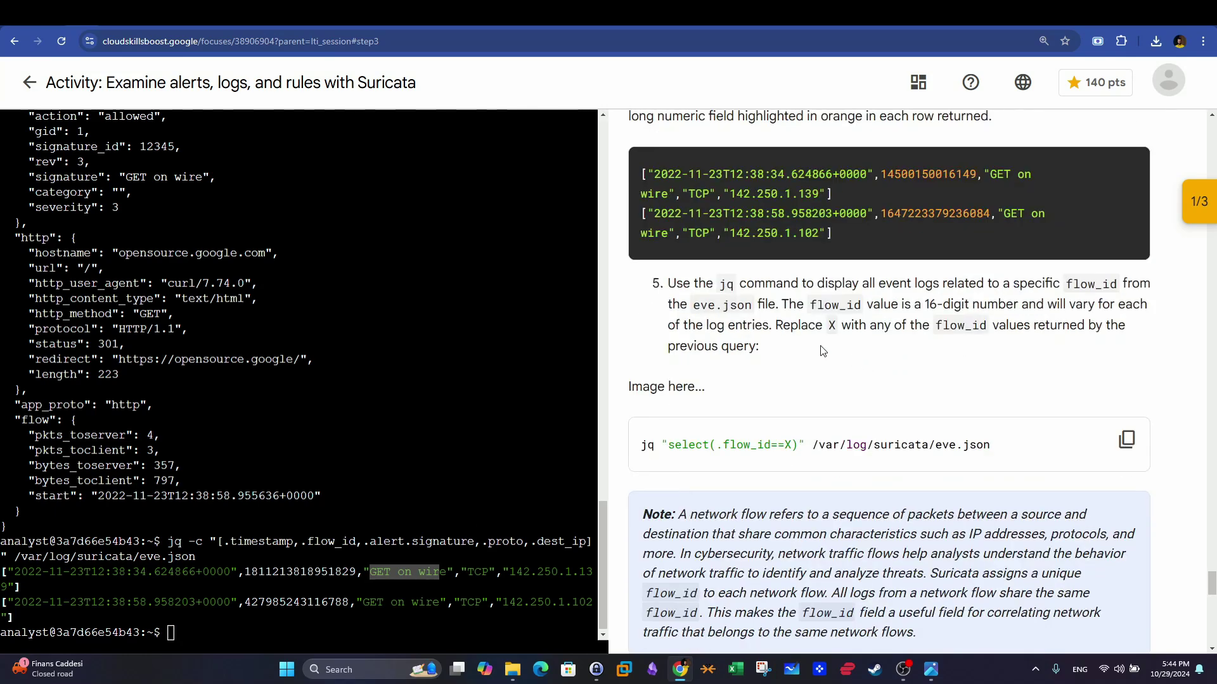
{"action": "scroll", "coordinate": [802, 345], "scroll_direction": "down", "scroll_amount": 5}
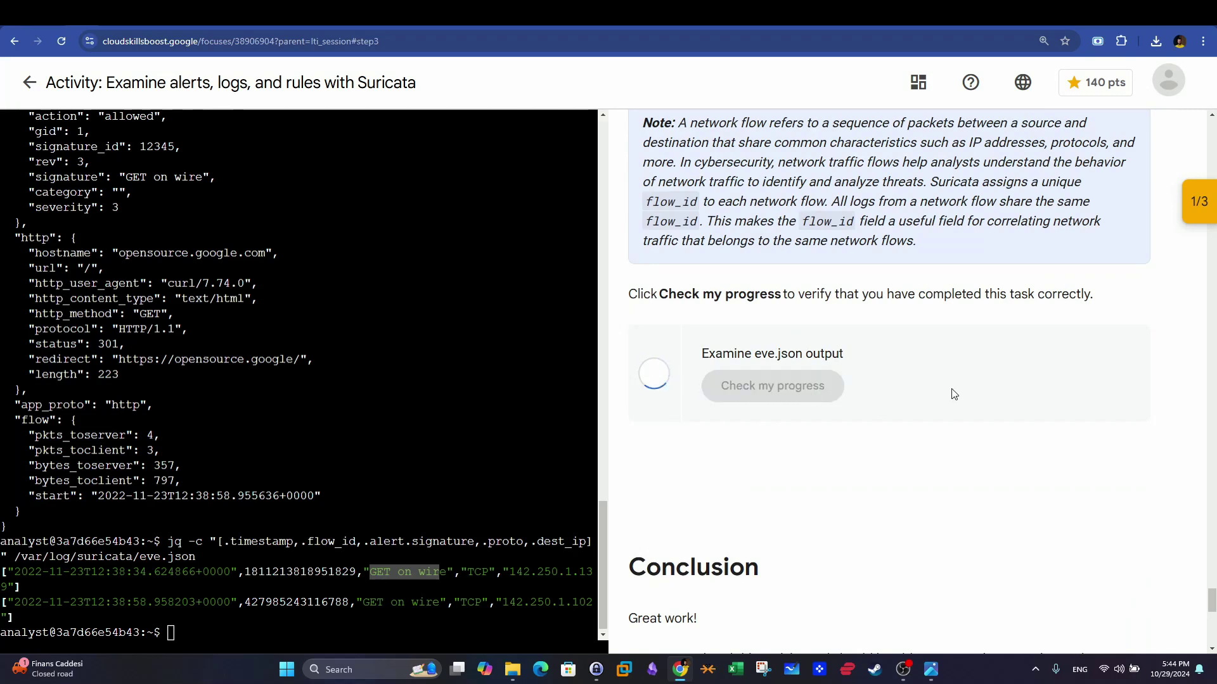
{"action": "scroll", "coordinate": [951, 396], "scroll_direction": "down", "scroll_amount": 6}
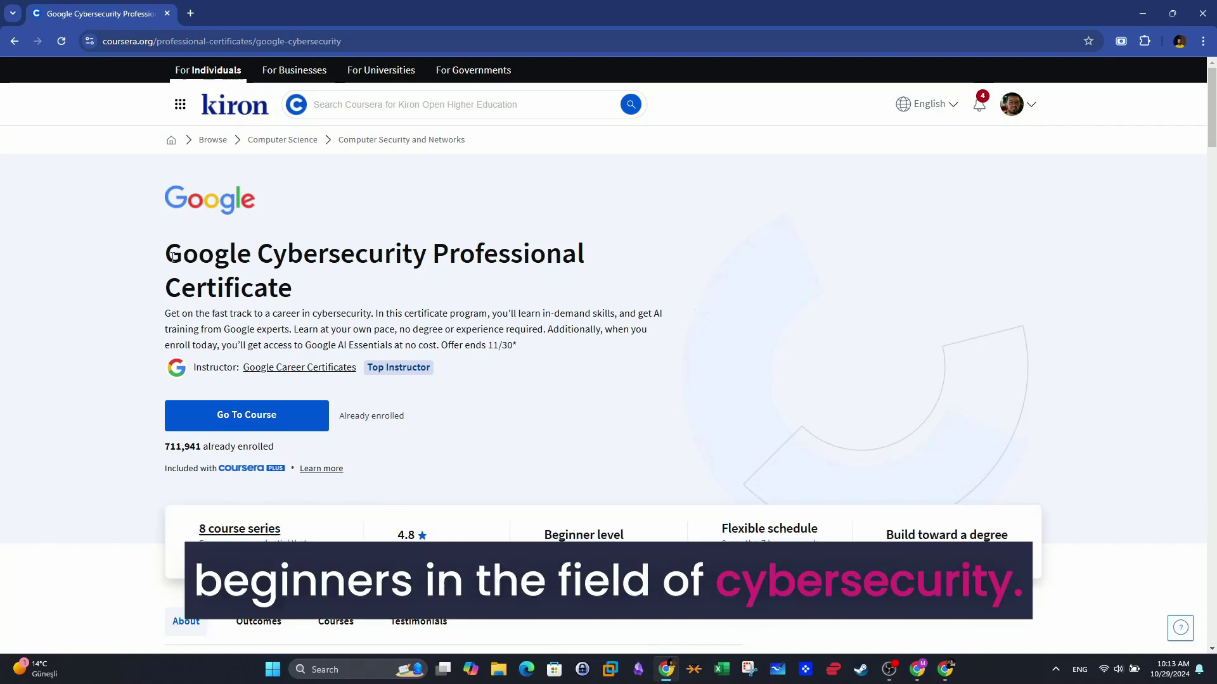
- Browse the Google Cybersecurity Professional Certificate page's title and Outcomes section
{"action": "left_click_drag", "start_coordinate": [166, 255], "coordinate": [292, 290]}
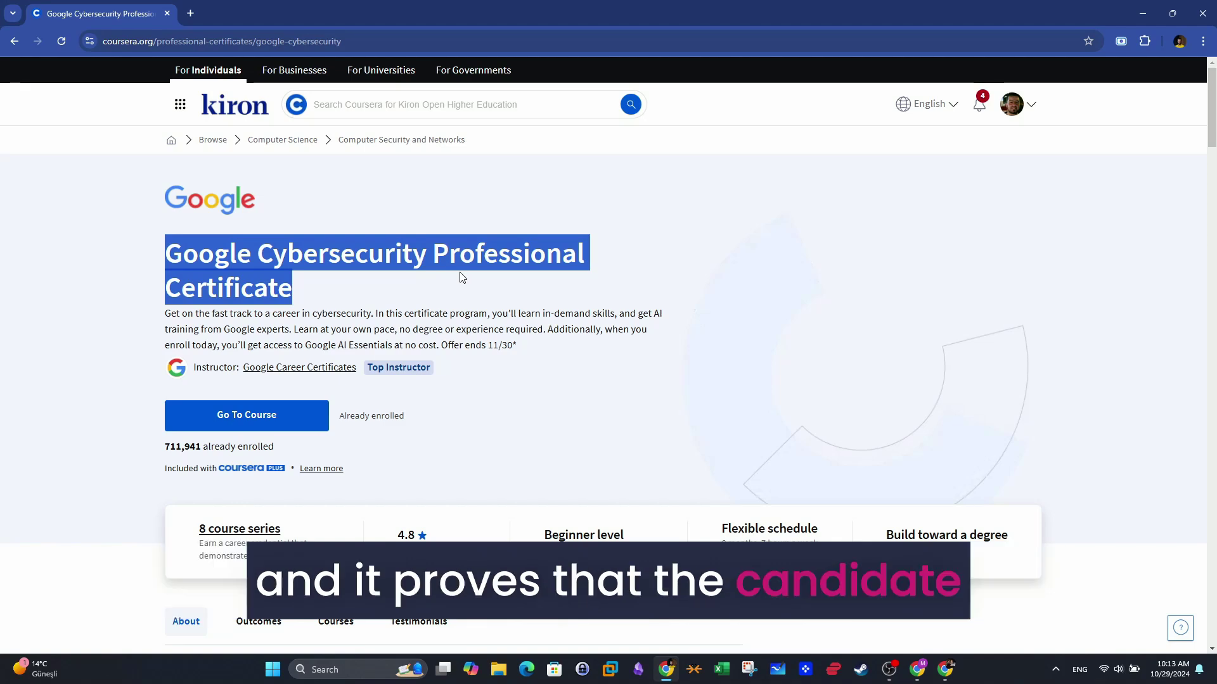
{"action": "scroll", "coordinate": [462, 277], "scroll_direction": "down", "scroll_amount": 3}
{"action": "scroll", "coordinate": [462, 277], "scroll_direction": "down", "scroll_amount": 1}
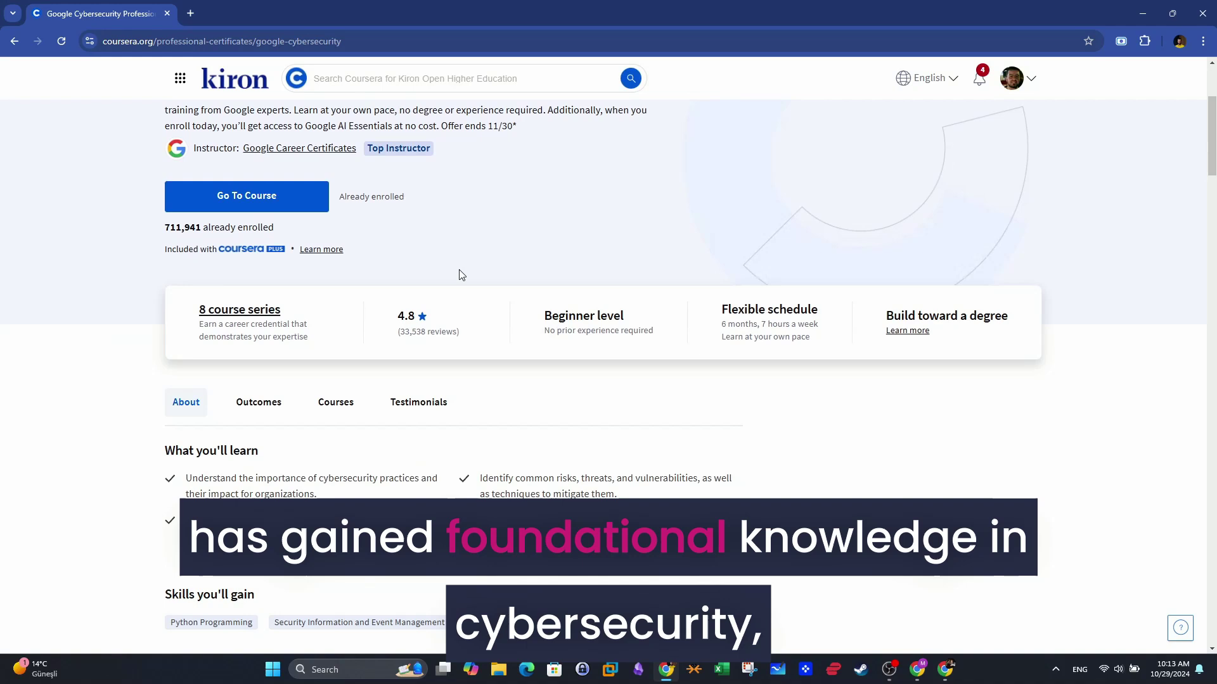
{"action": "scroll", "coordinate": [460, 274], "scroll_direction": "down", "scroll_amount": 2}
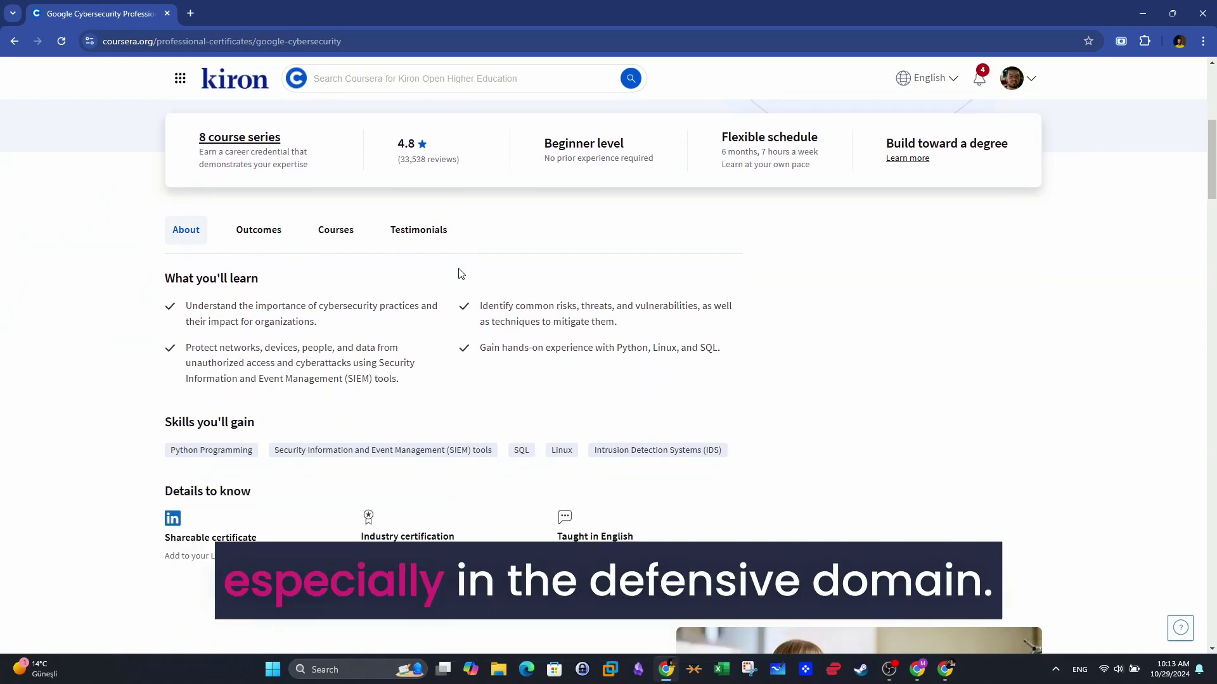
{"action": "scroll", "coordinate": [460, 273], "scroll_direction": "down", "scroll_amount": 1}
{"action": "scroll", "coordinate": [460, 274], "scroll_direction": "down", "scroll_amount": 1}
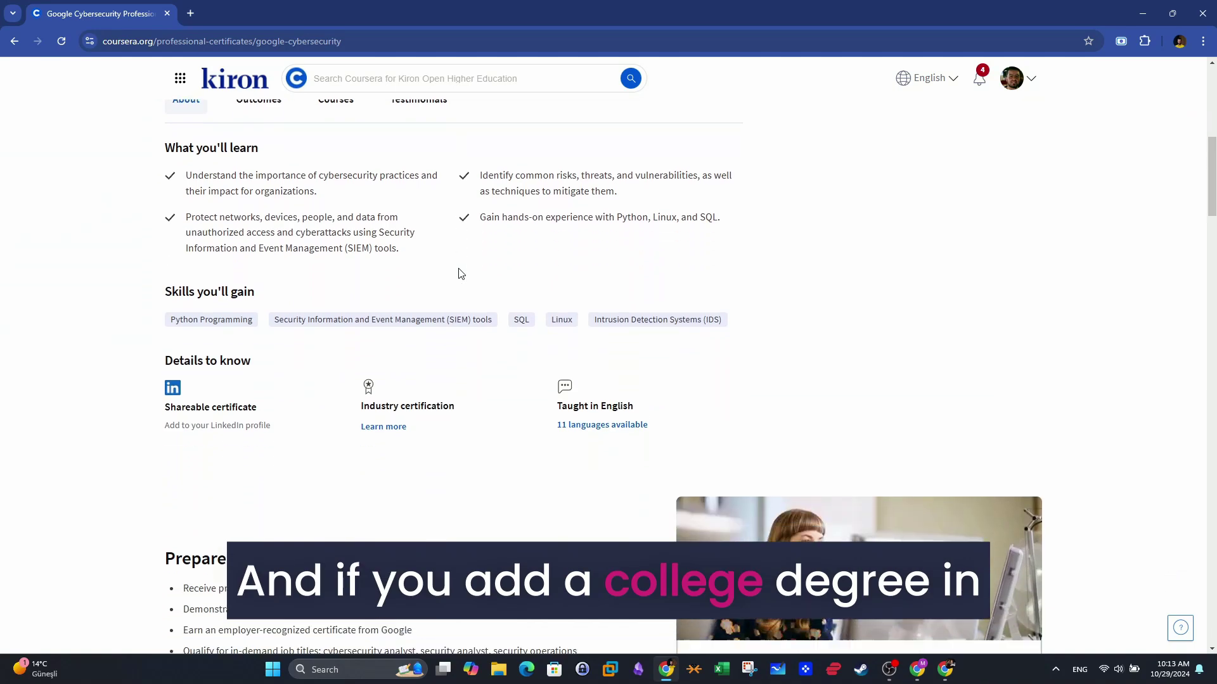
{"action": "scroll", "coordinate": [460, 274], "scroll_direction": "down", "scroll_amount": 5}
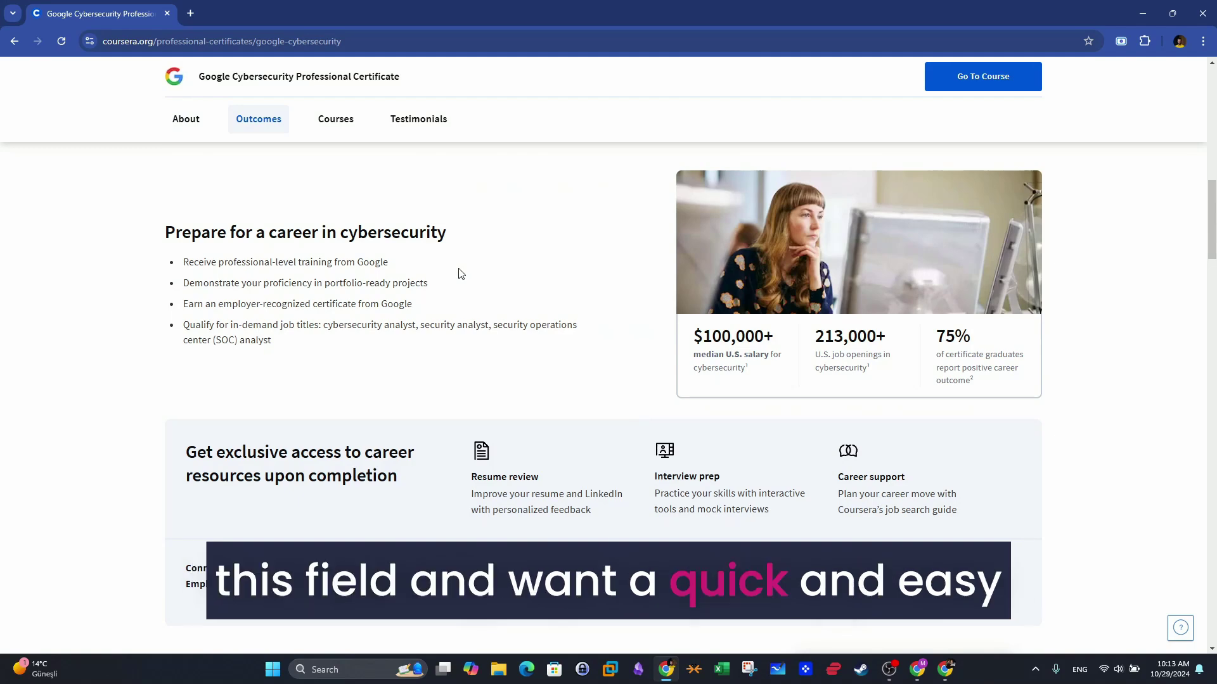
{"action": "scroll", "coordinate": [461, 274], "scroll_direction": "down", "scroll_amount": 2}
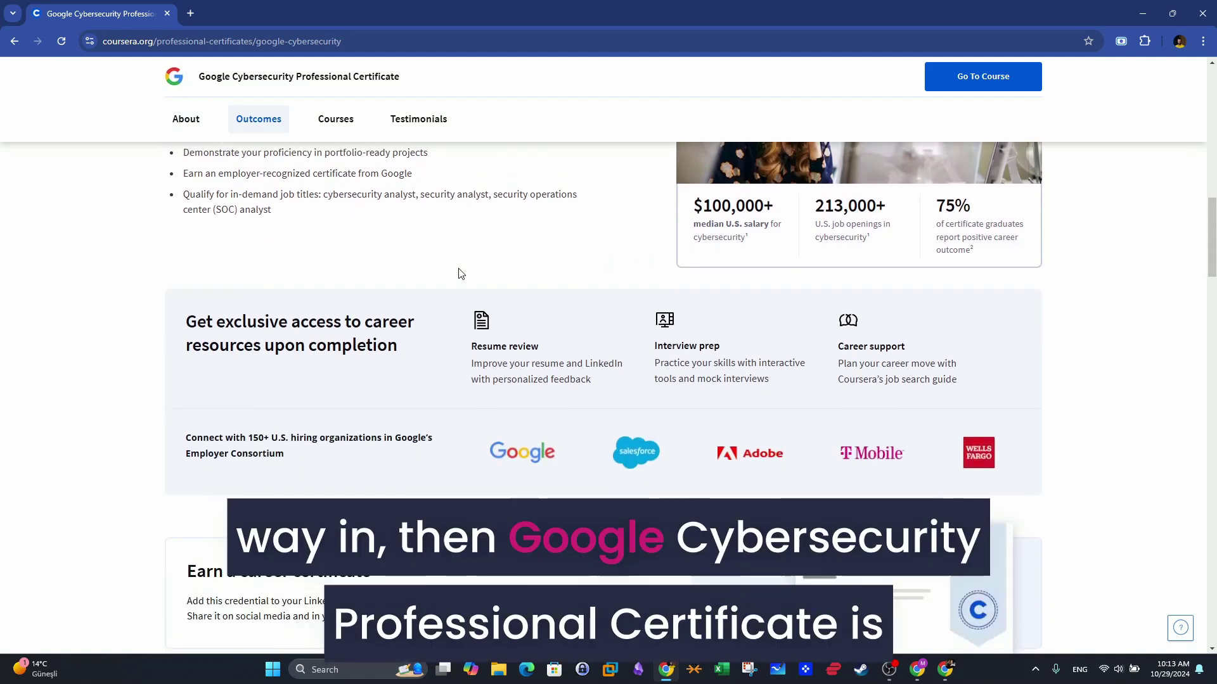
- Scroll through the certificate's course list and the motasem-notes review article's table of contents
{"action": "scroll", "coordinate": [461, 274], "scroll_direction": "down", "scroll_amount": 1}
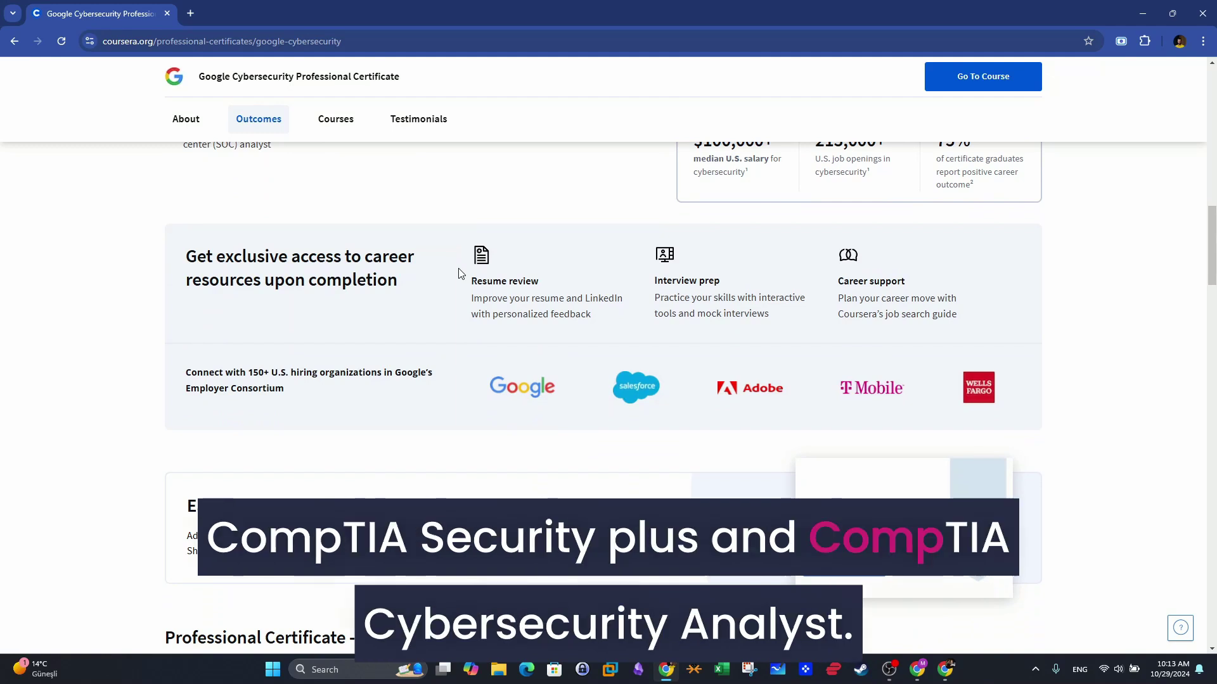
{"action": "scroll", "coordinate": [460, 273], "scroll_direction": "down", "scroll_amount": 3}
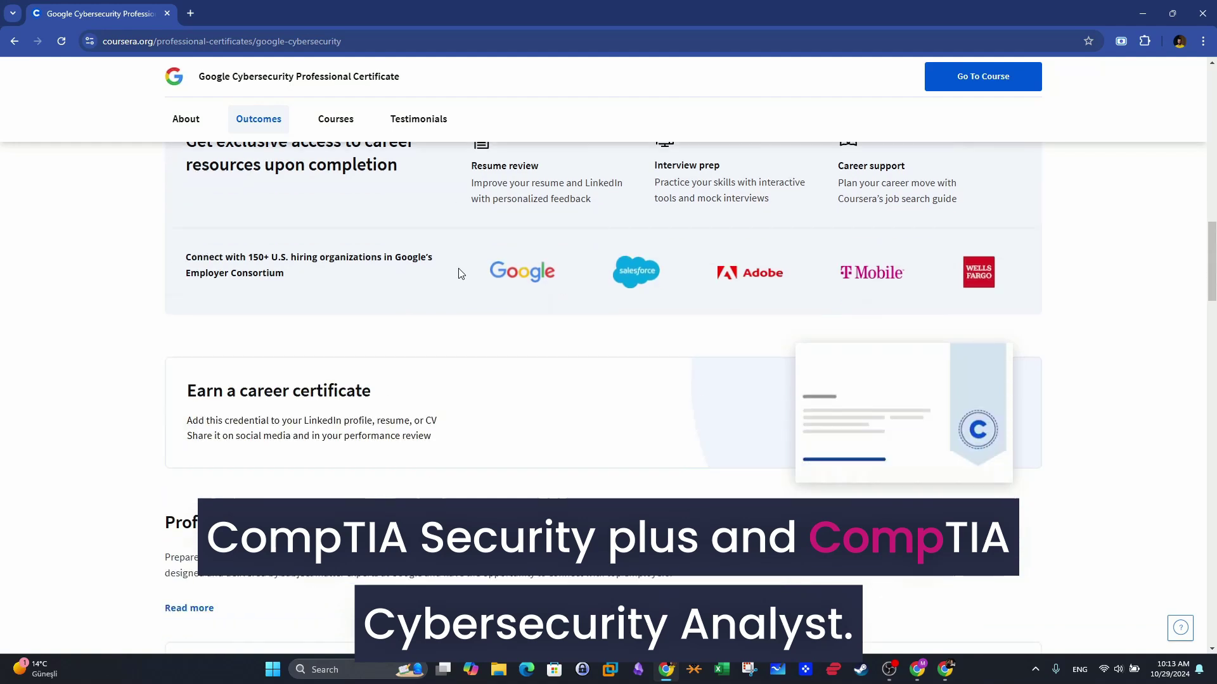
{"action": "scroll", "coordinate": [455, 271], "scroll_direction": "up", "scroll_amount": 1}
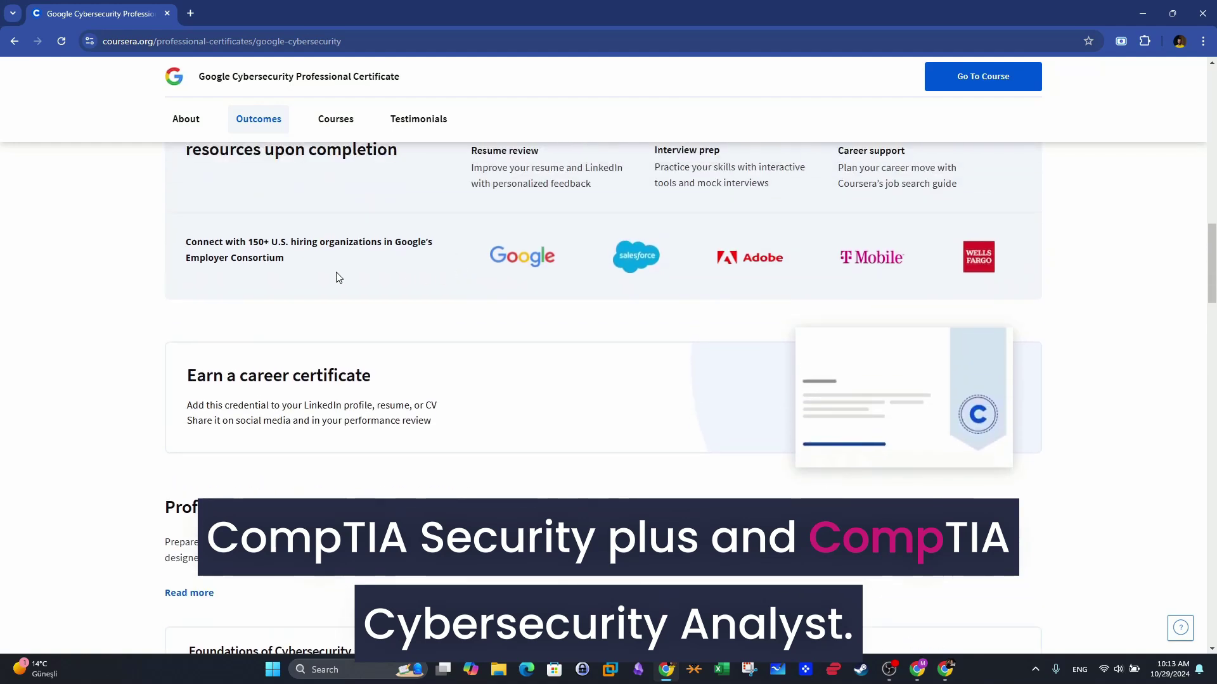
{"action": "scroll", "coordinate": [338, 277], "scroll_direction": "down", "scroll_amount": 4}
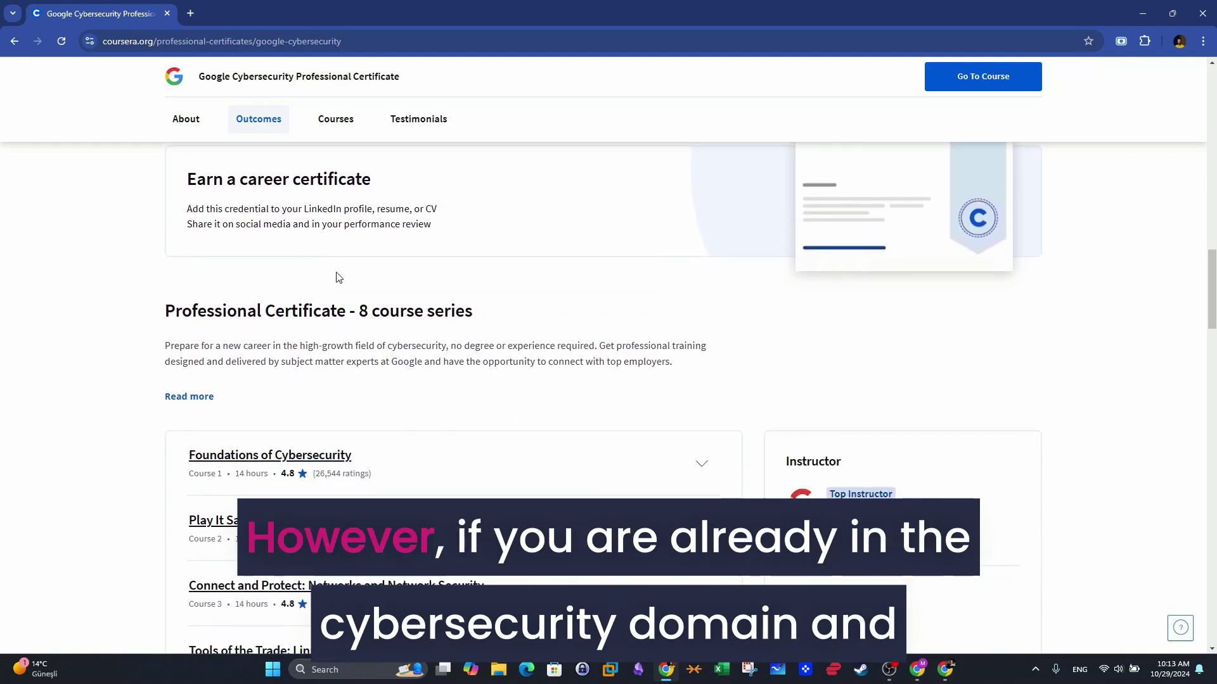
{"action": "scroll", "coordinate": [338, 276], "scroll_direction": "down", "scroll_amount": 2}
{"action": "scroll", "coordinate": [338, 277], "scroll_direction": "down", "scroll_amount": 2}
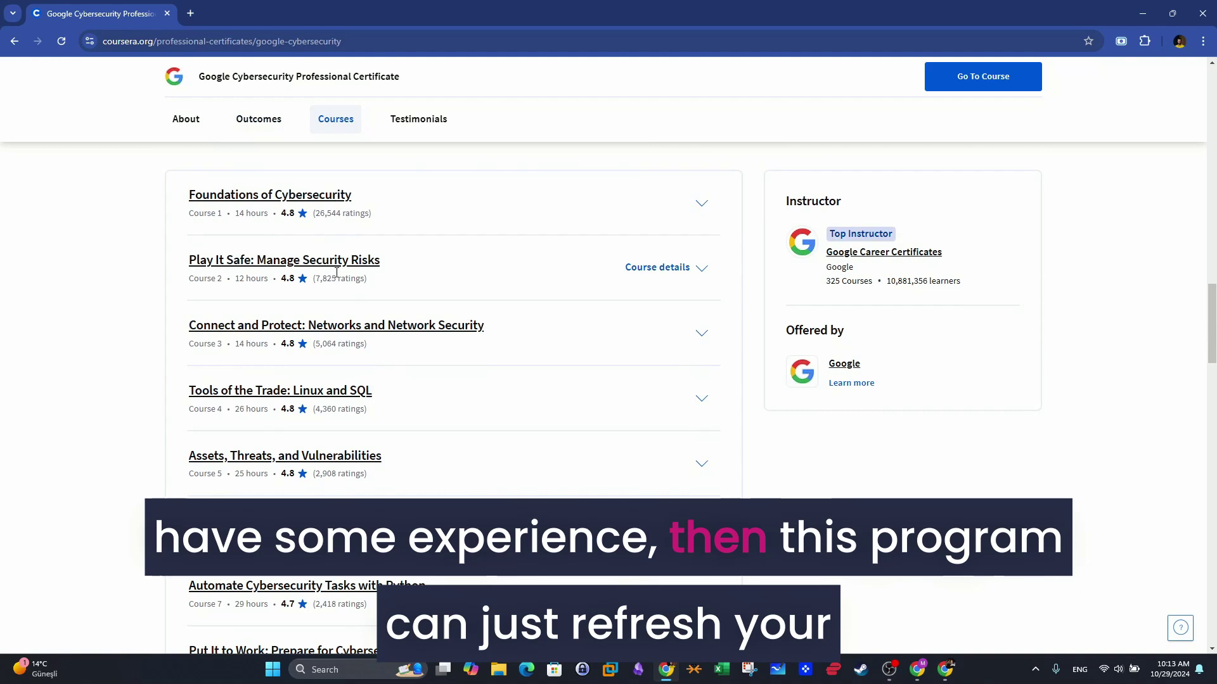
{"action": "scroll", "coordinate": [337, 272], "scroll_direction": "down", "scroll_amount": 2}
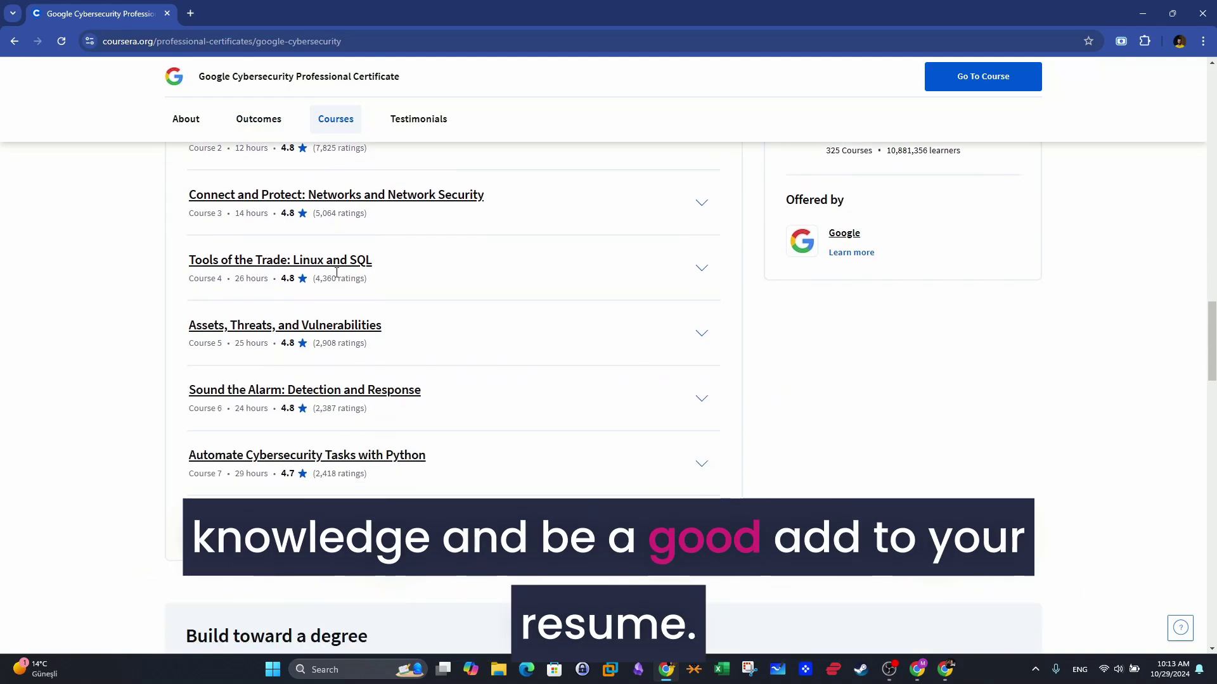
{"action": "scroll", "coordinate": [336, 272], "scroll_direction": "up", "scroll_amount": 1}
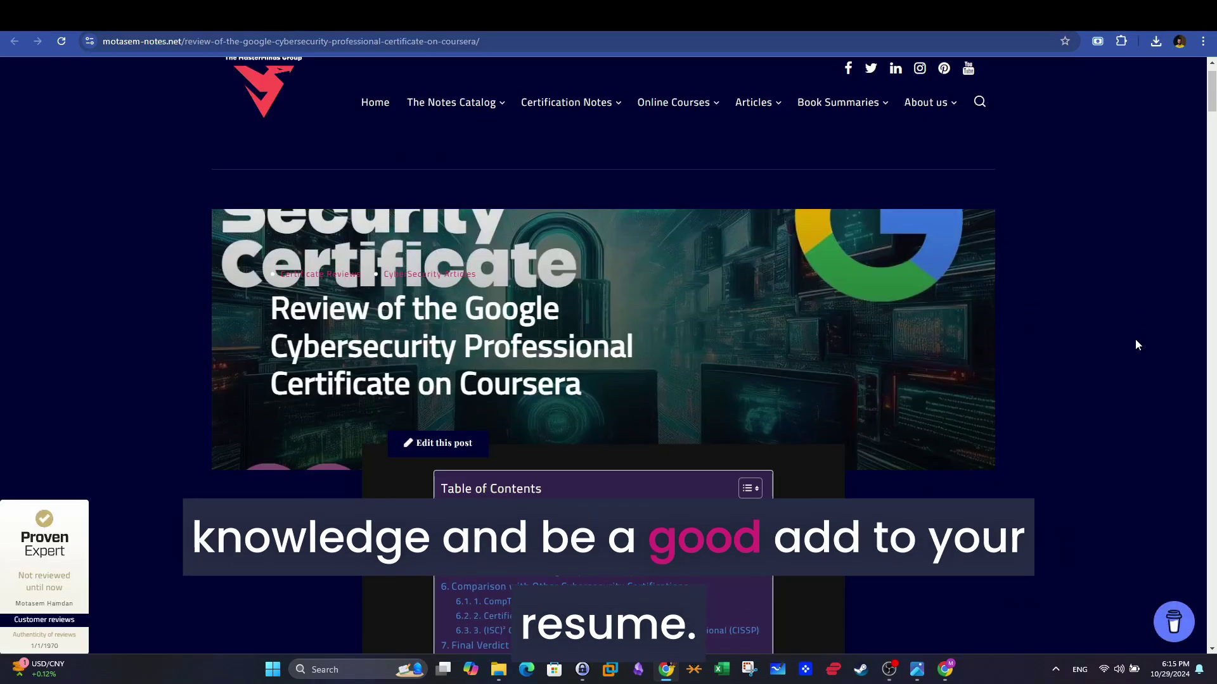
{"action": "scroll", "coordinate": [1134, 344], "scroll_direction": "down", "scroll_amount": 4}
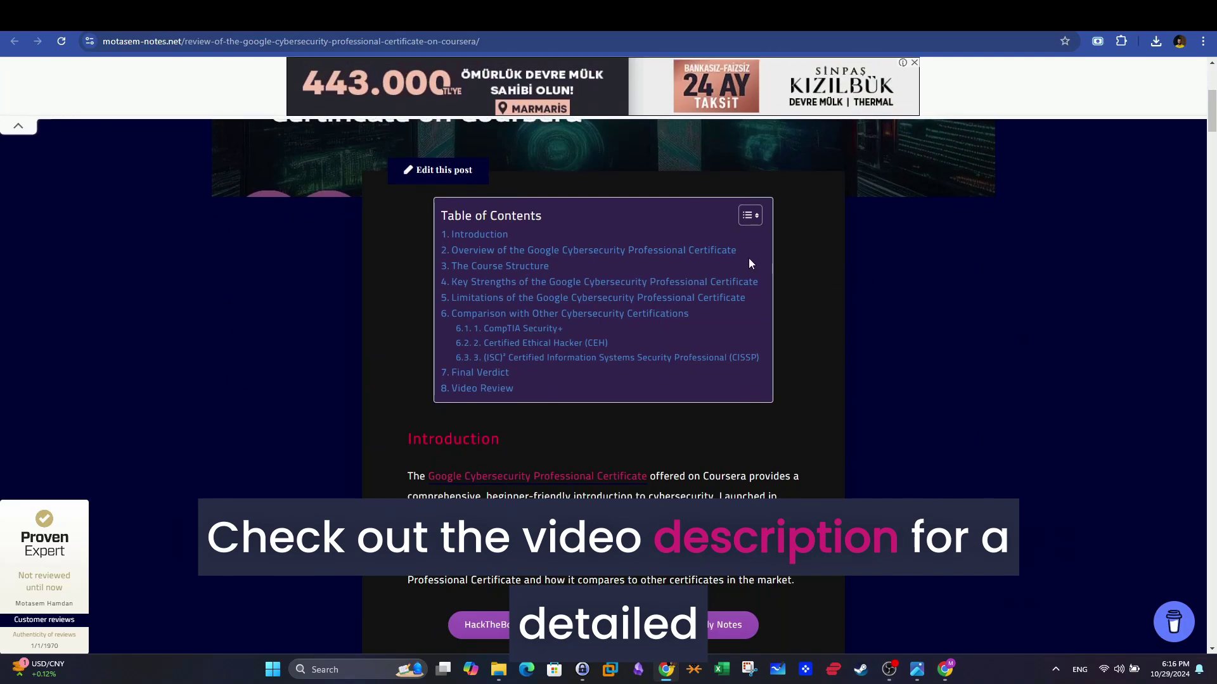
{"action": "scroll", "coordinate": [749, 262], "scroll_direction": "down", "scroll_amount": 6}
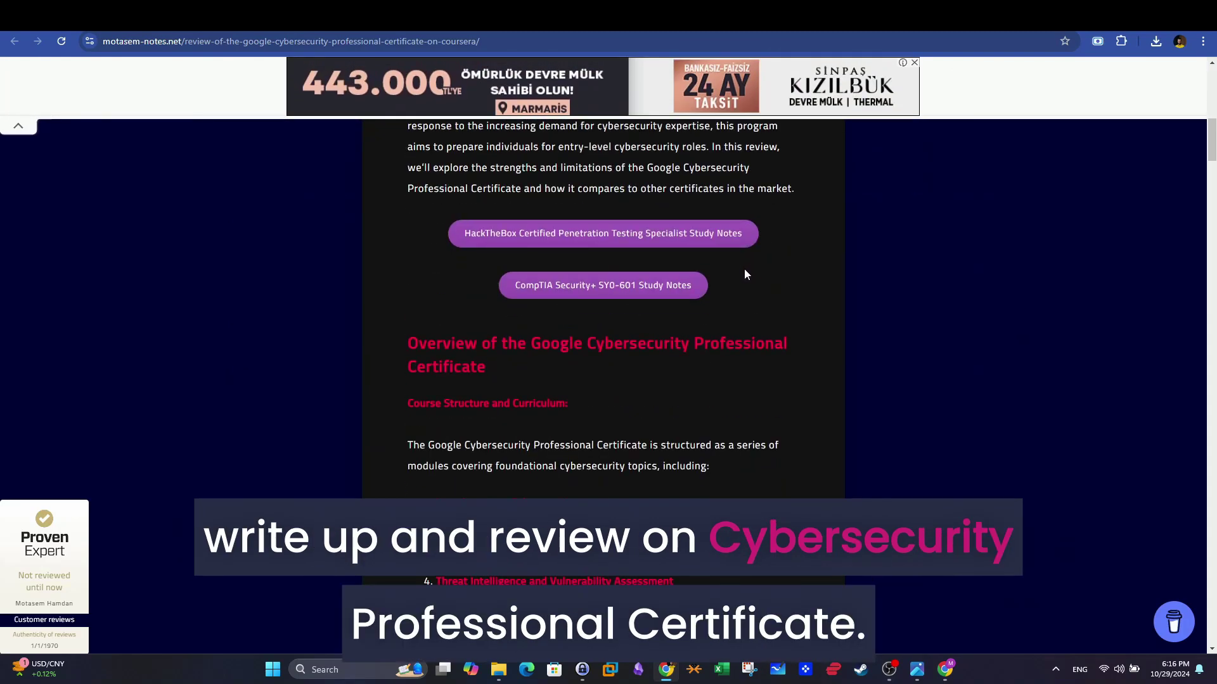
{"action": "scroll", "coordinate": [745, 273], "scroll_direction": "up", "scroll_amount": 8}
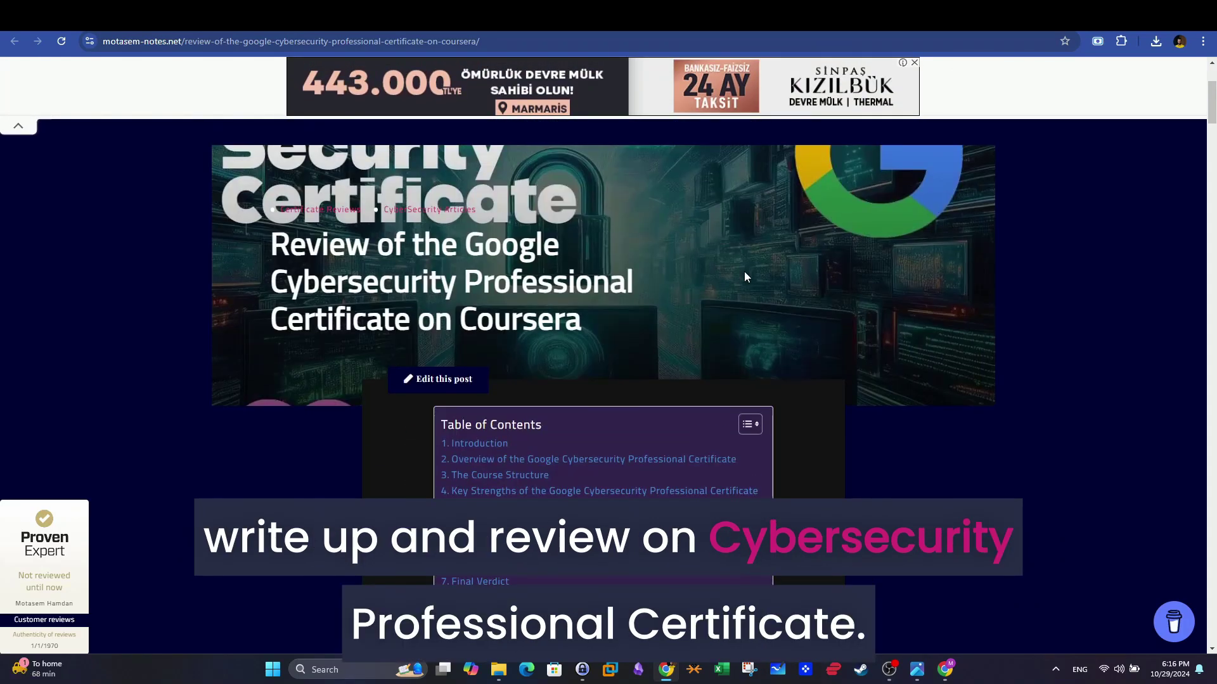